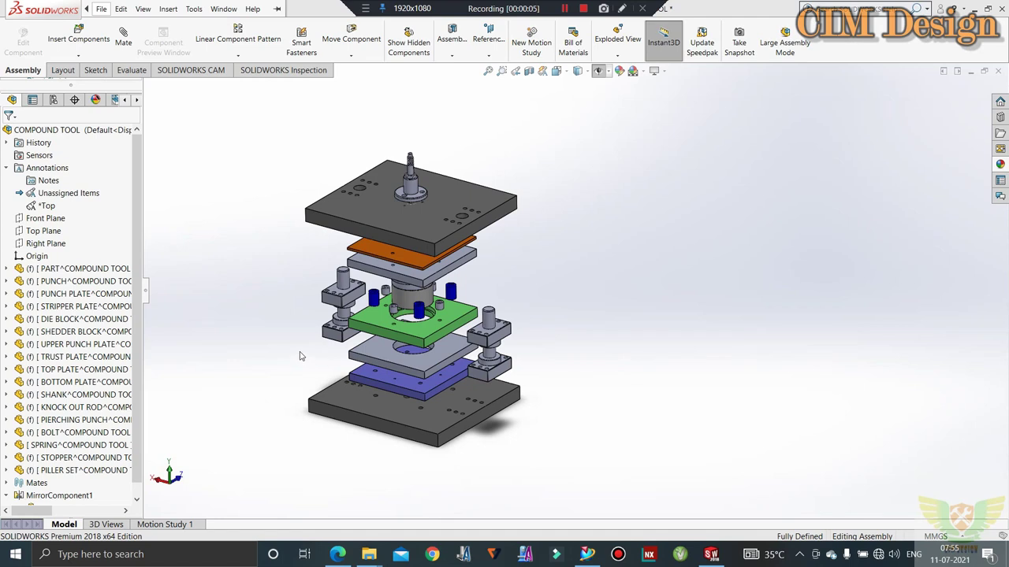
# Zoom in and out around the model to inspect the plates
pyautogui.scroll(-2, 300, 354)
pyautogui.scroll(-2, 300, 354)
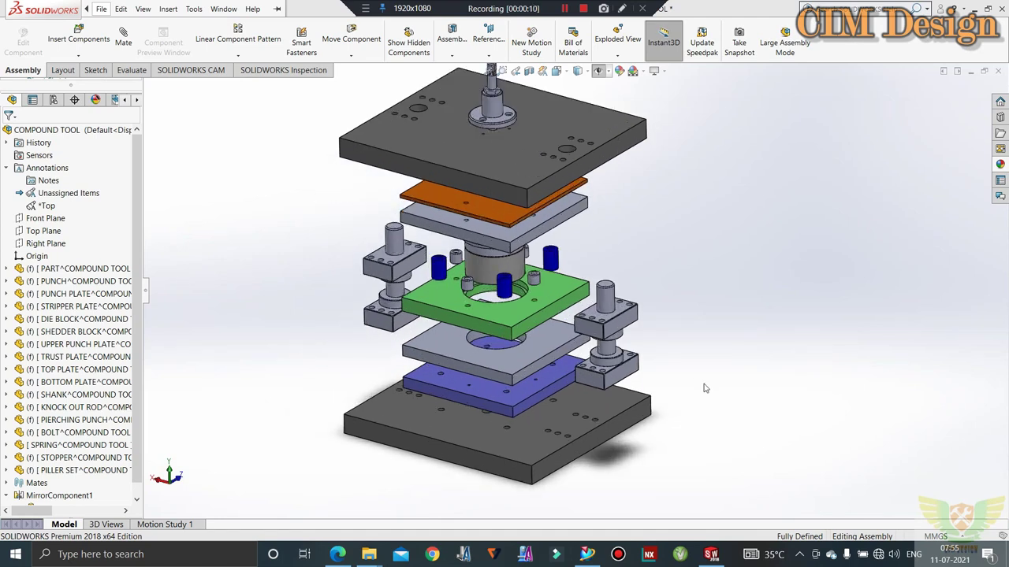
pyautogui.scroll(-2, 625, 412)
pyautogui.scroll(3, 642, 403)
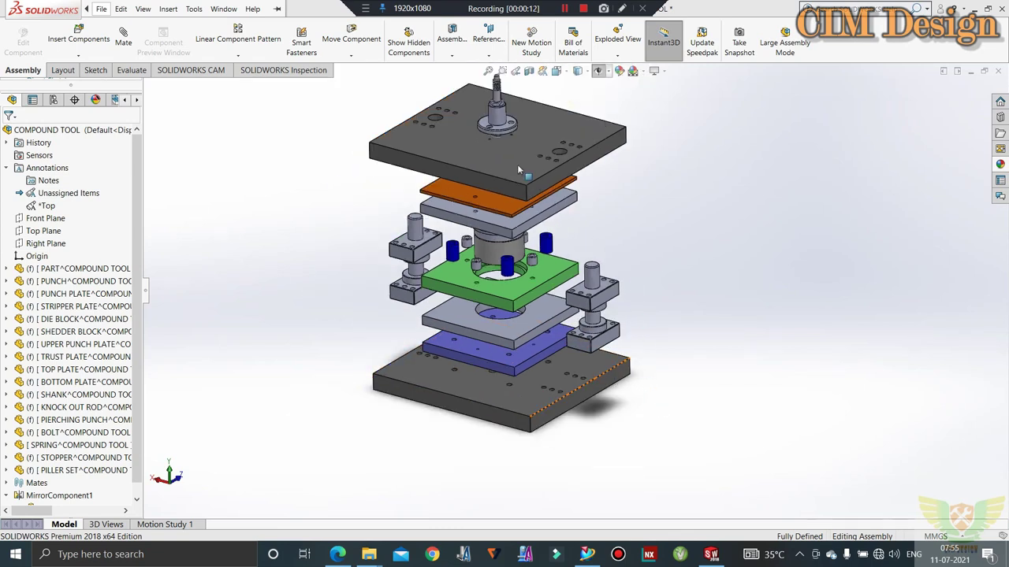
pyautogui.scroll(-1, 487, 147)
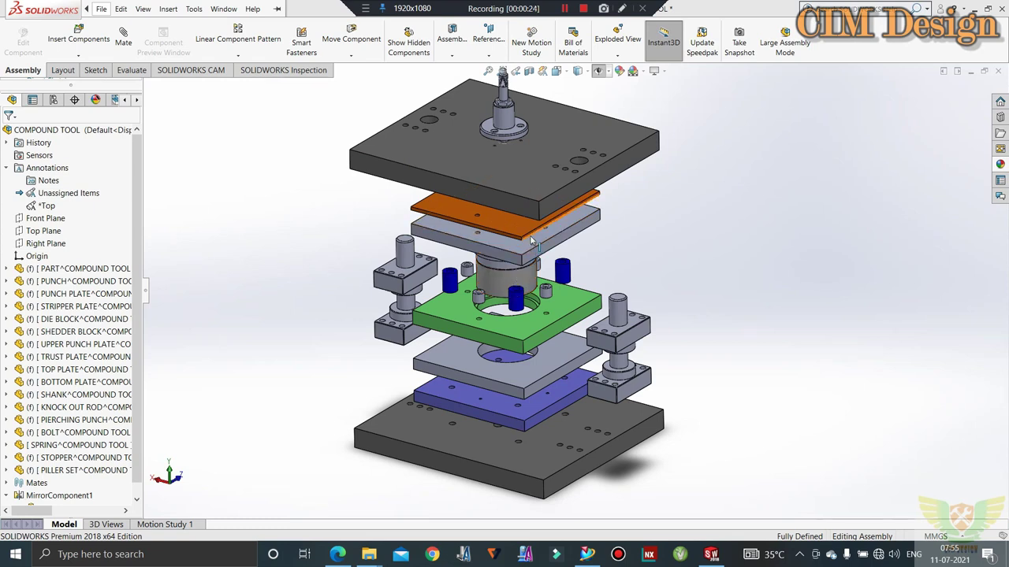
pyautogui.scroll(-1, 512, 278)
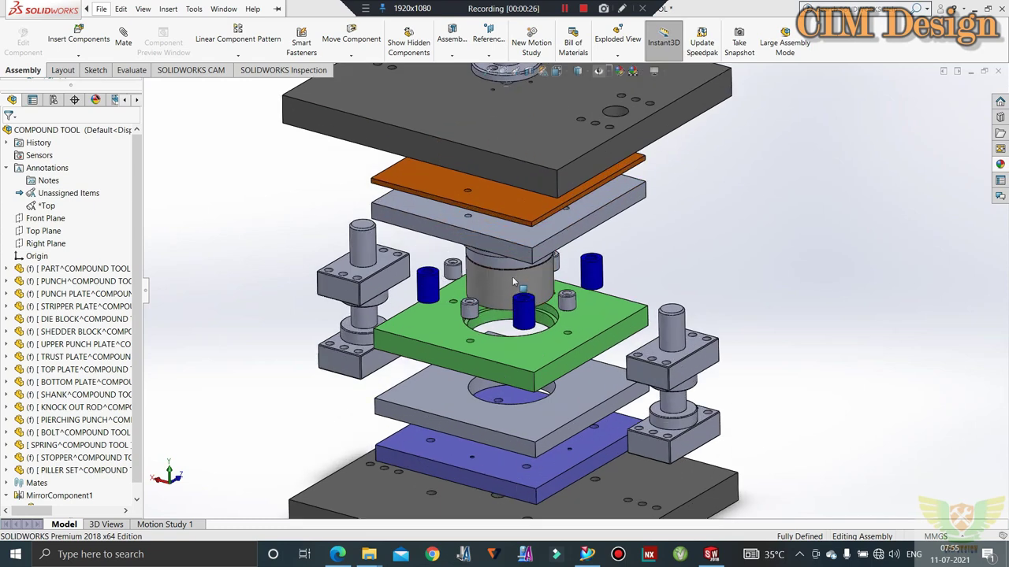
pyautogui.scroll(2, 513, 277)
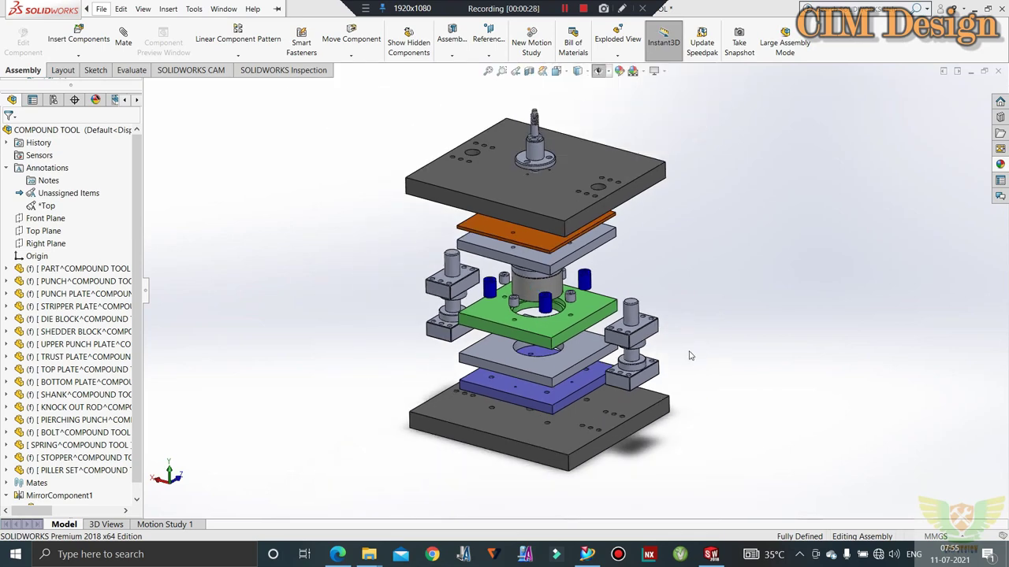
pyautogui.scroll(-1, 689, 356)
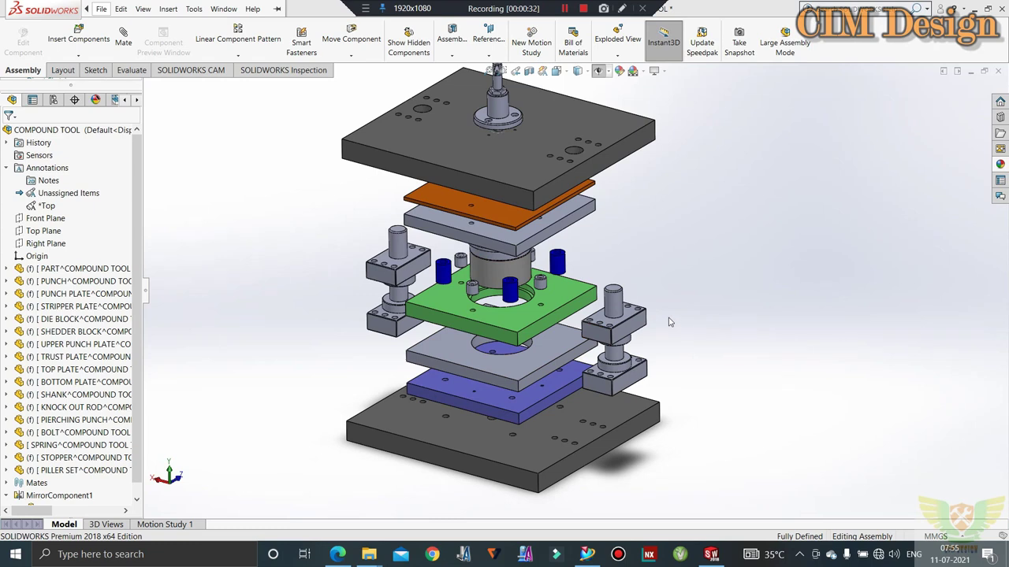
pyautogui.scroll(1, 530, 313)
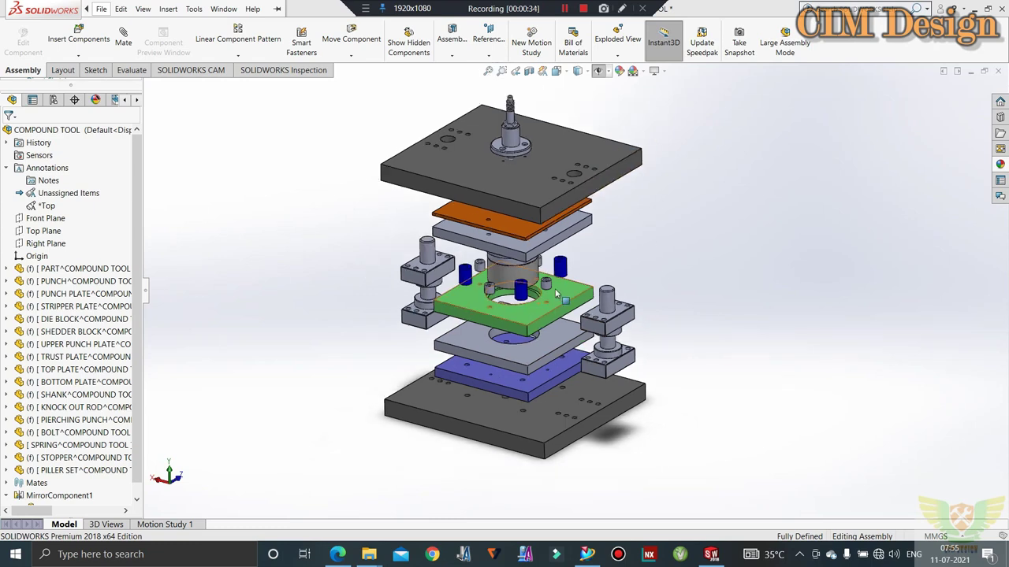
pyautogui.scroll(-1, 555, 289)
pyautogui.scroll(-1, 563, 250)
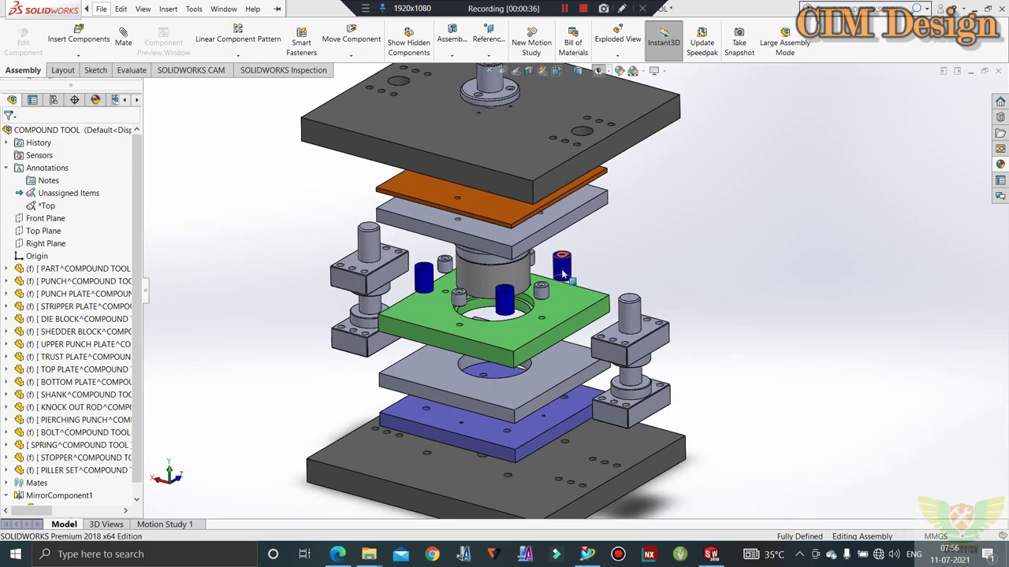
pyautogui.scroll(1, 560, 269)
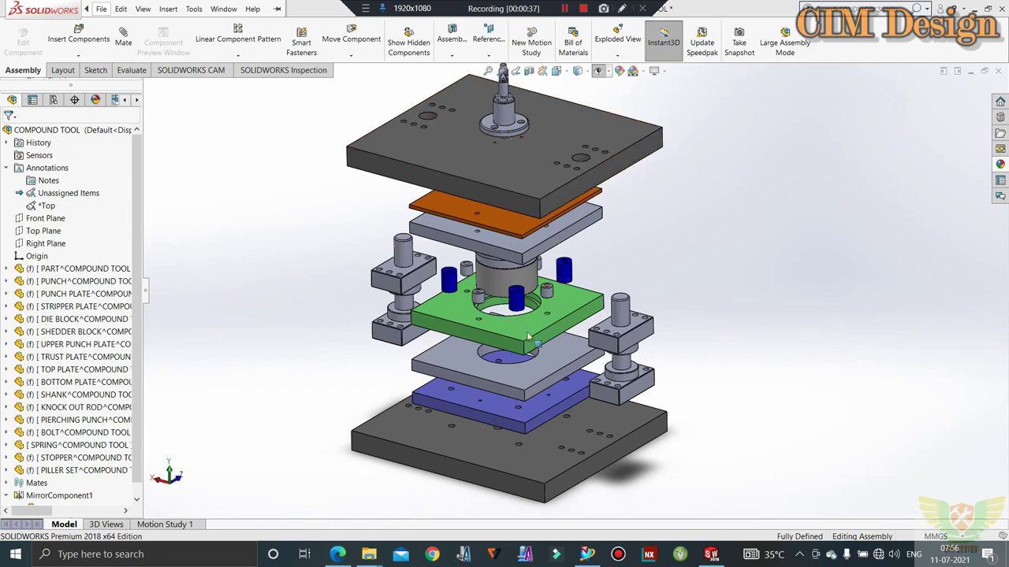
pyautogui.scroll(1, 524, 363)
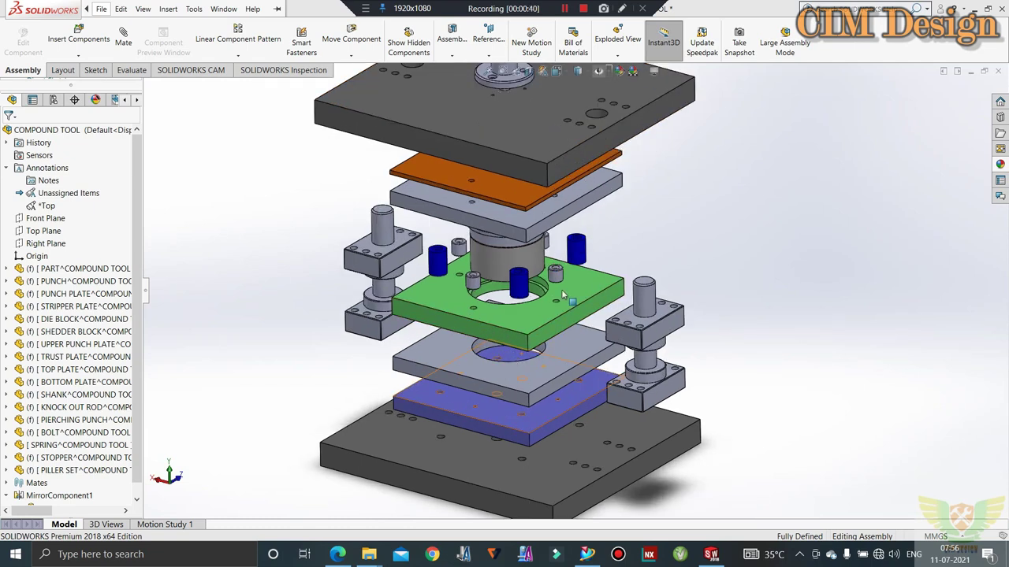
pyautogui.scroll(1, 544, 336)
pyautogui.scroll(-1, 623, 260)
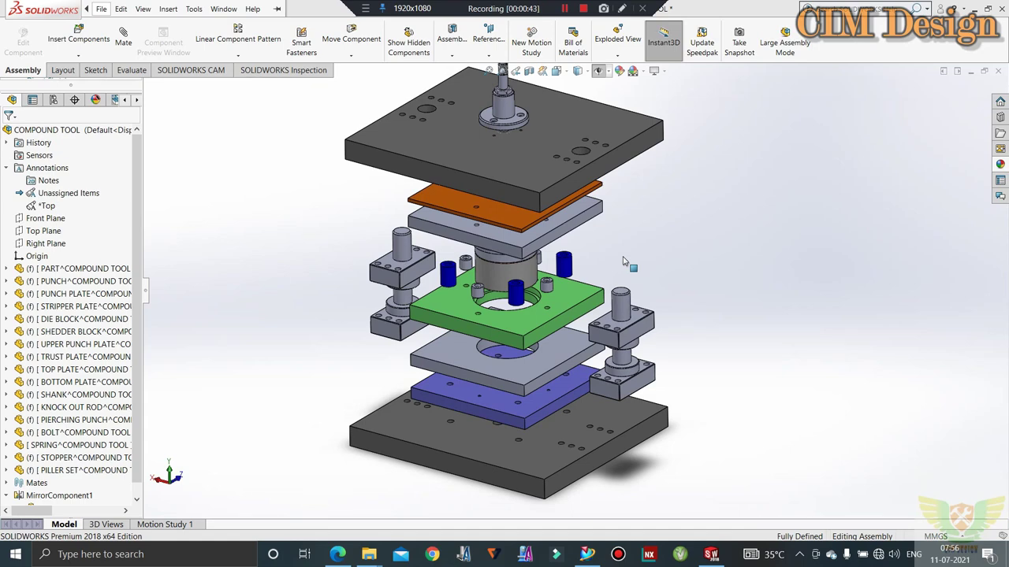
pyautogui.scroll(1, 621, 261)
pyautogui.scroll(1, 619, 260)
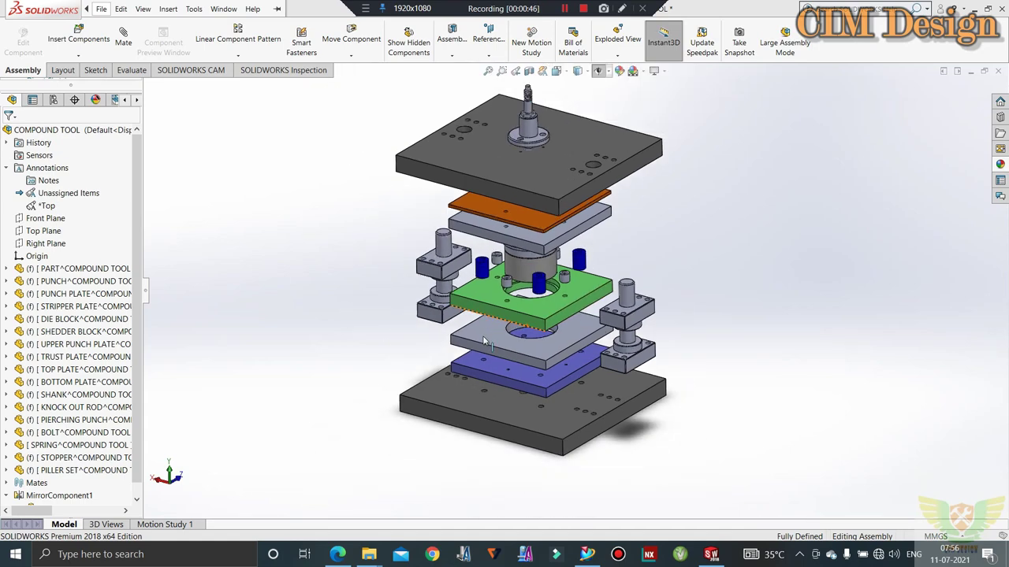
pyautogui.scroll(1, 617, 258)
pyautogui.scroll(-1, 619, 258)
pyautogui.scroll(-1, 660, 203)
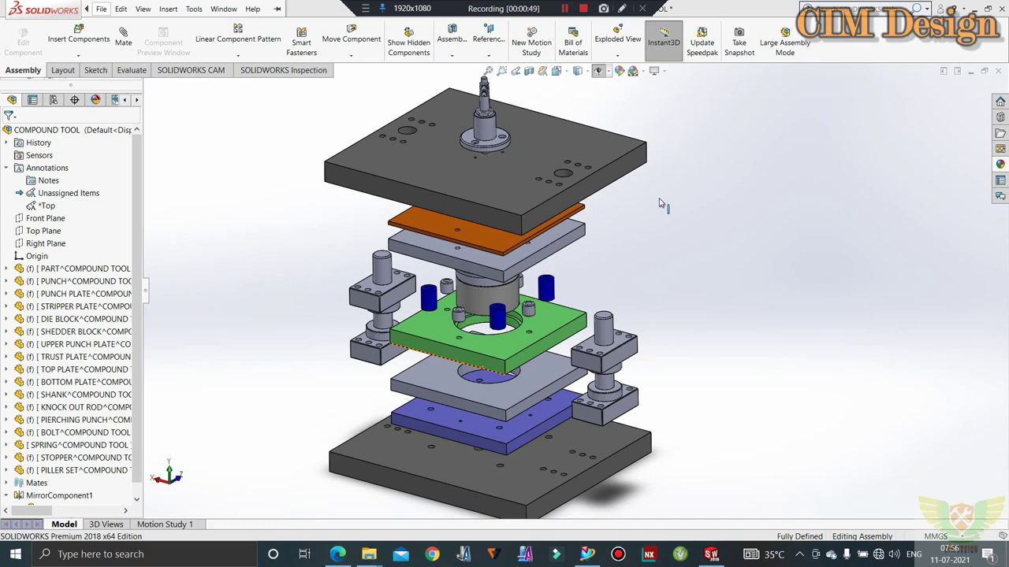
pyautogui.scroll(1, 575, 255)
pyautogui.scroll(-1, 653, 307)
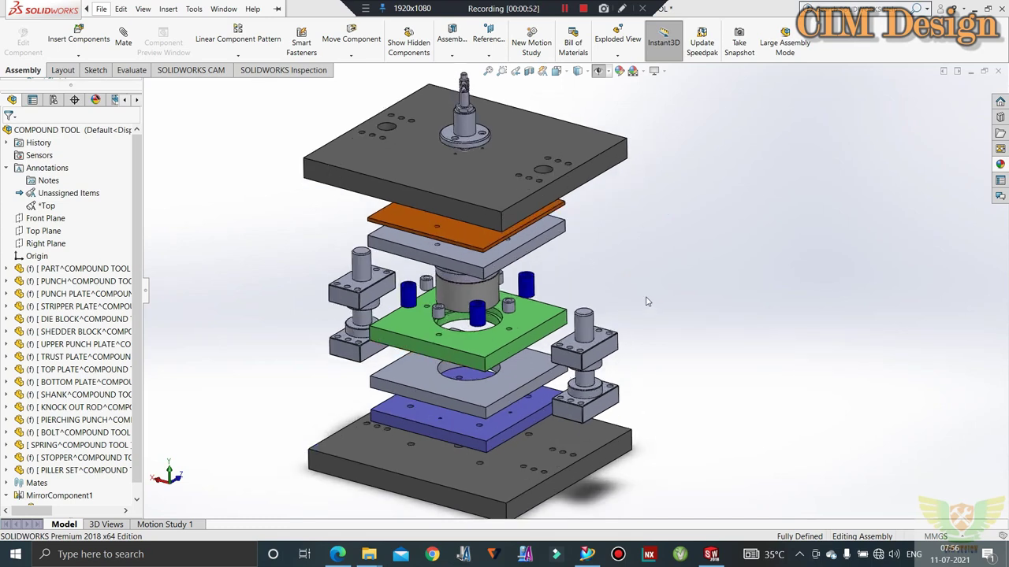
pyautogui.scroll(-1, 600, 309)
pyautogui.scroll(1, 583, 284)
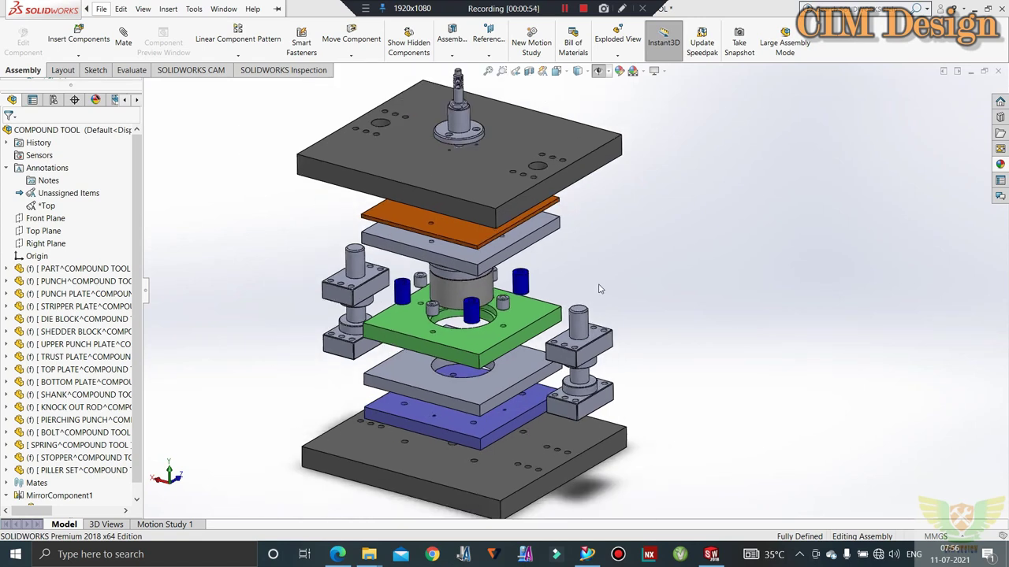
pyautogui.scroll(1, 562, 277)
pyautogui.scroll(-1, 532, 268)
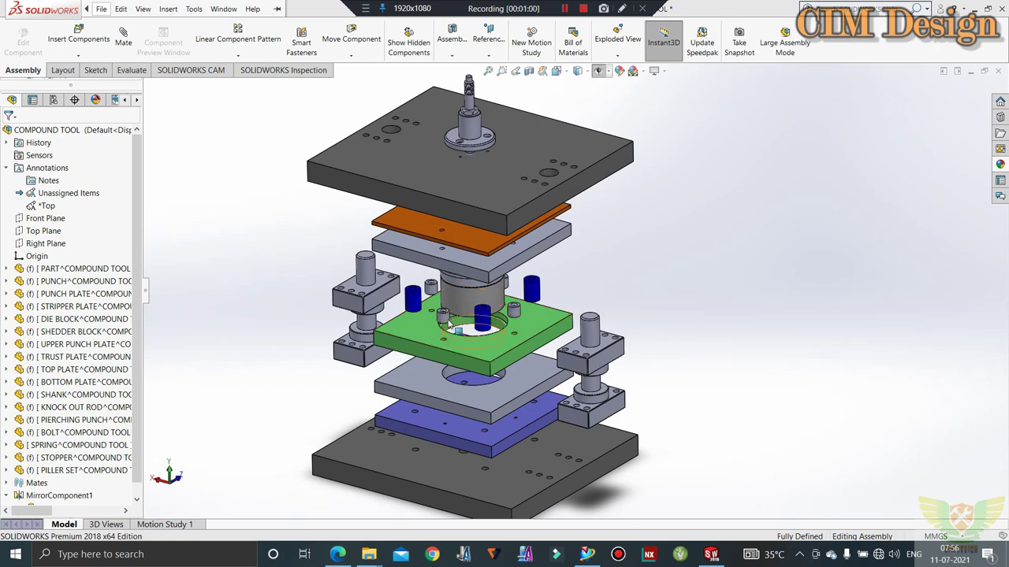
pyautogui.scroll(1, 520, 315)
pyautogui.scroll(-1, 494, 317)
pyautogui.scroll(1, 494, 318)
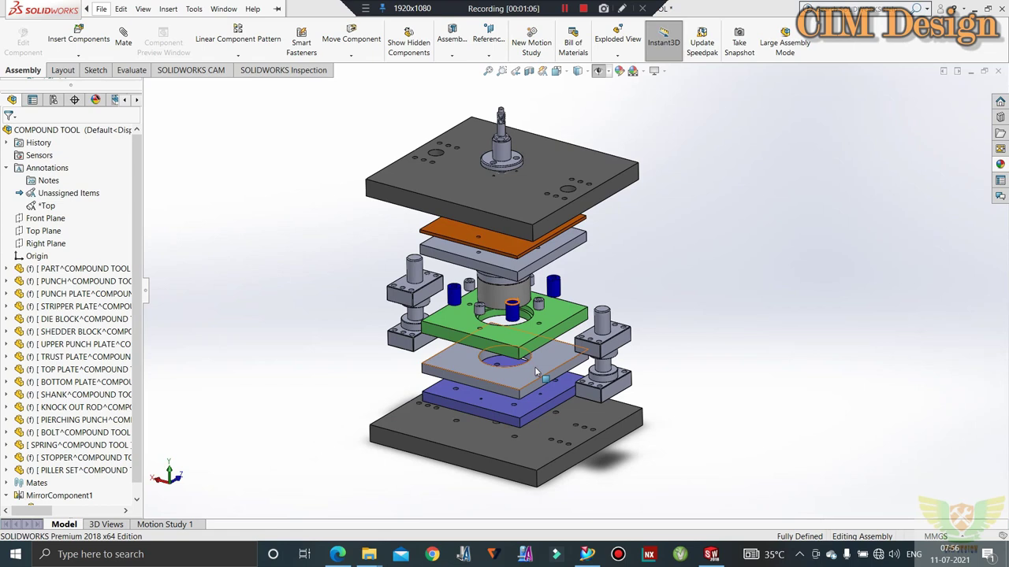
pyautogui.scroll(-1, 534, 367)
pyautogui.scroll(1, 440, 326)
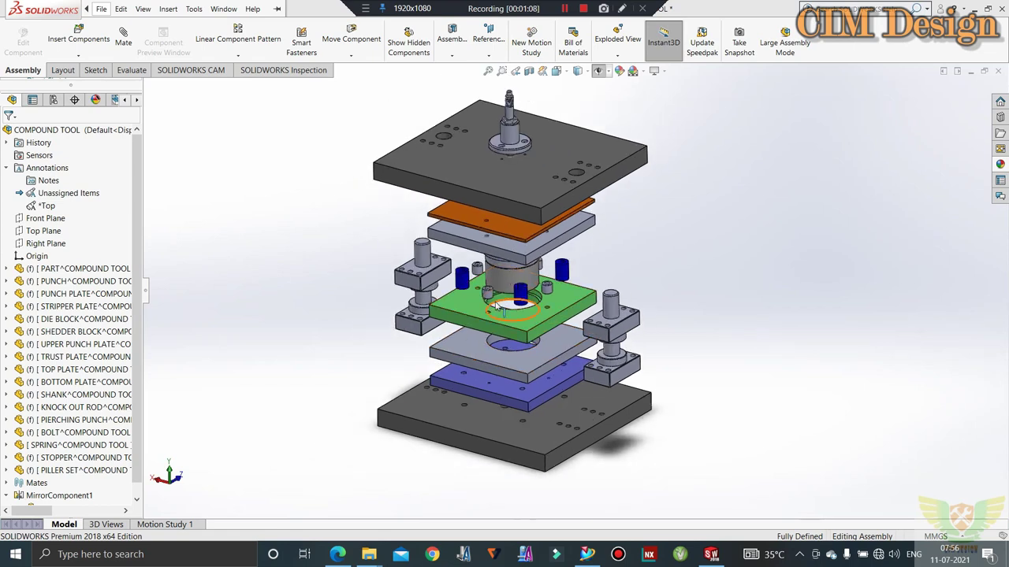
pyautogui.scroll(-1, 536, 299)
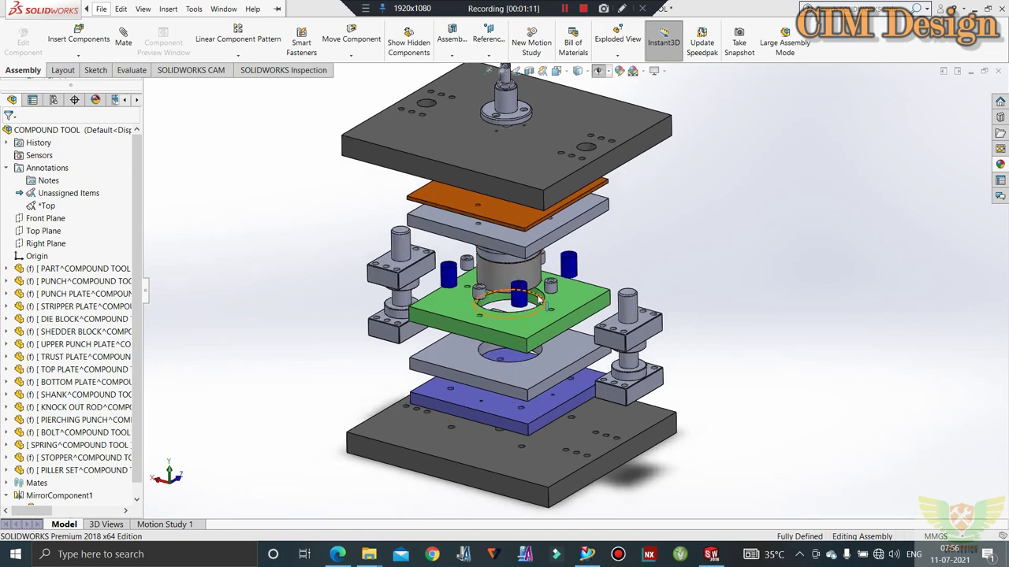
pyautogui.scroll(-1, 549, 313)
pyautogui.scroll(1, 583, 292)
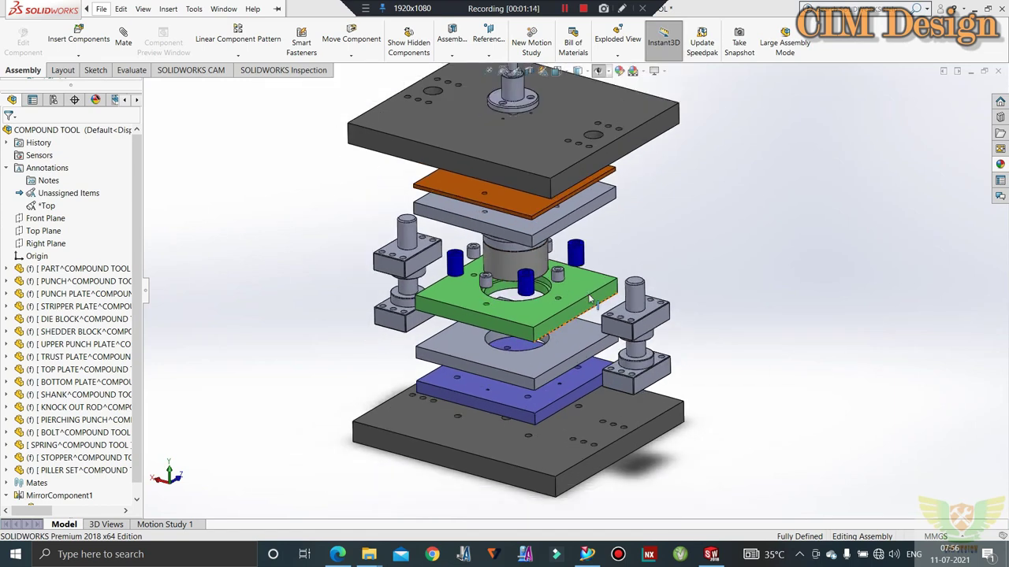
pyautogui.scroll(1, 623, 268)
pyautogui.scroll(-1, 651, 249)
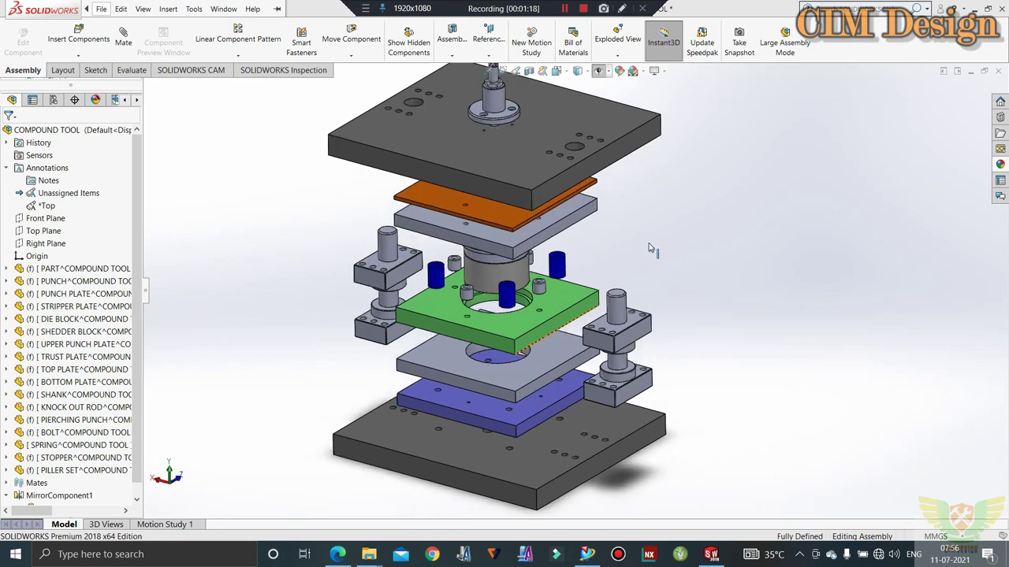
pyautogui.scroll(-1, 622, 275)
pyautogui.scroll(2, 605, 224)
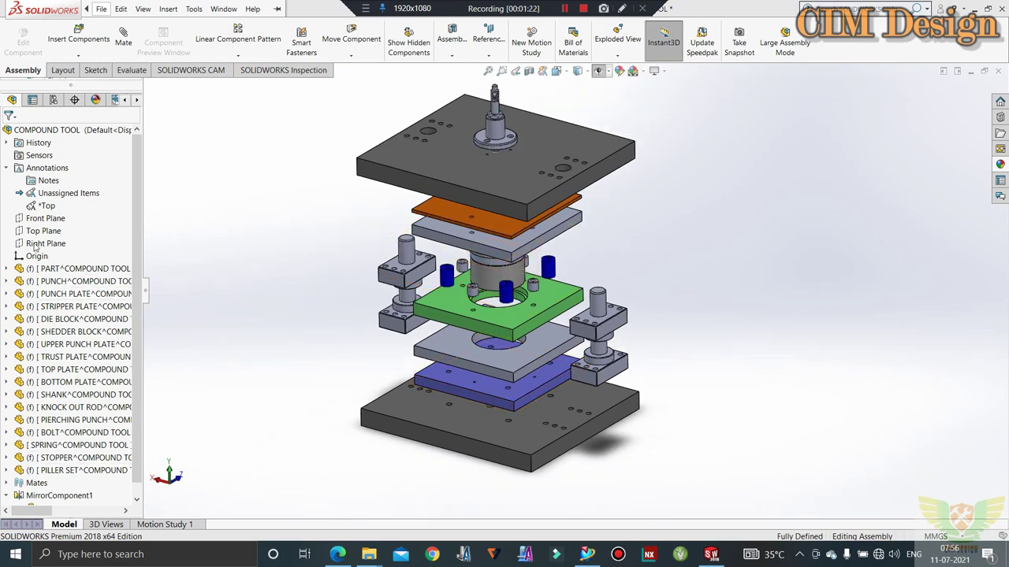
# Select the orange plate to check its 225 mm Boss-Extrude1 length
pyautogui.click(434, 224)
pyautogui.scroll(-2, 454, 224)
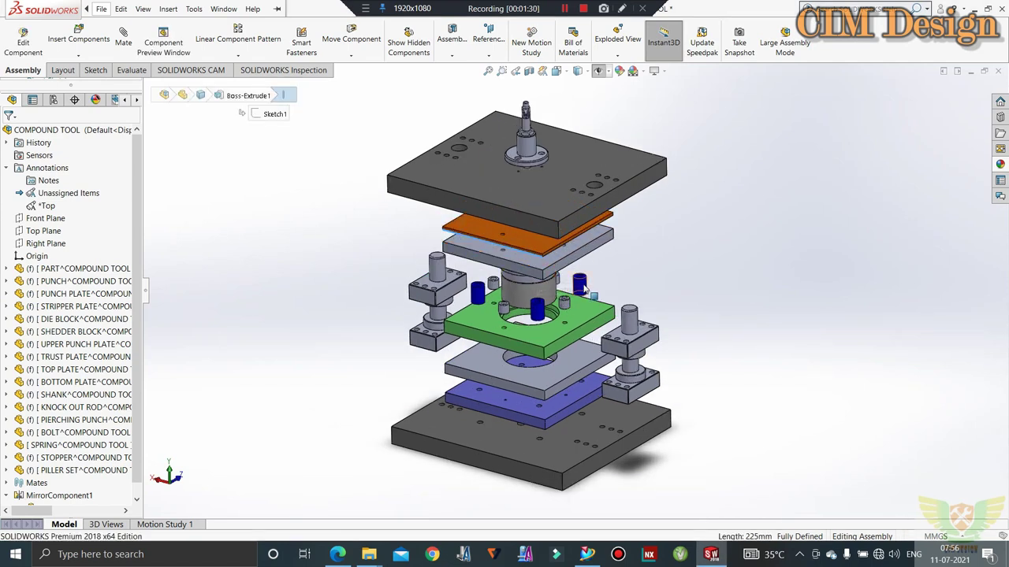
pyautogui.scroll(-1, 583, 289)
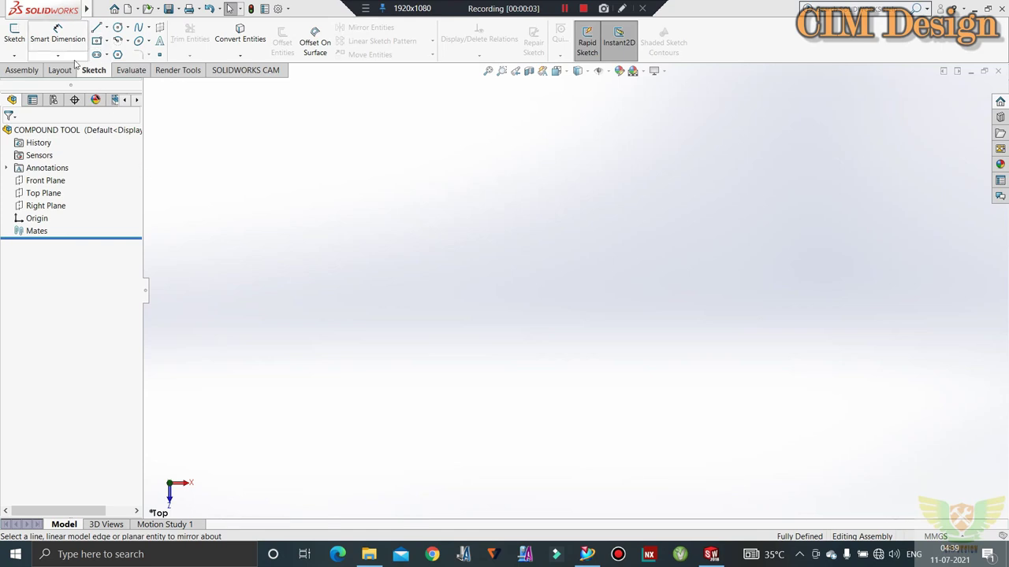
# Insert a new blank part into the COMPOUND TOOL assembly
pyautogui.click(22, 70)
pyautogui.click(79, 57)
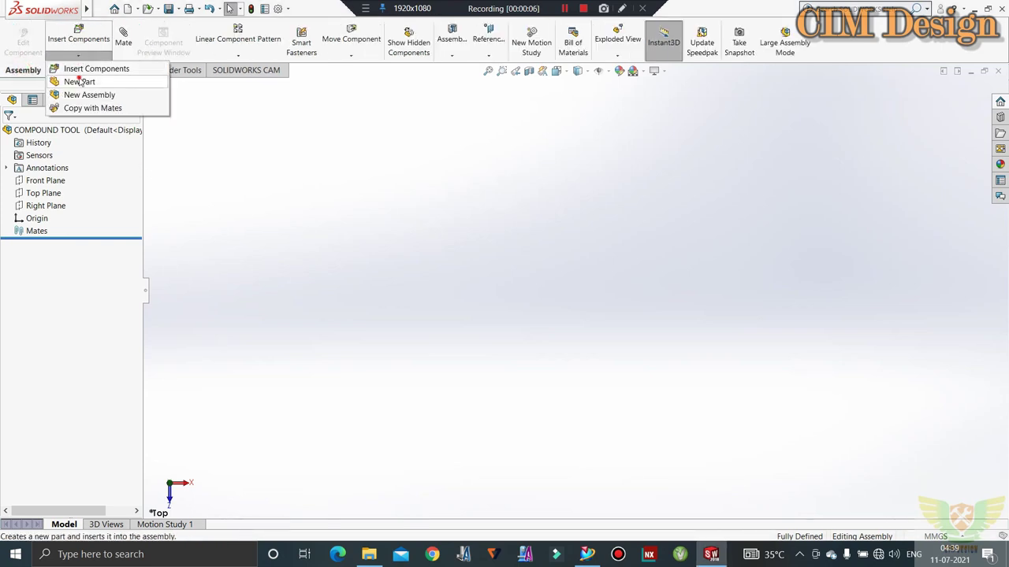
pyautogui.click(80, 81)
pyautogui.click(364, 229)
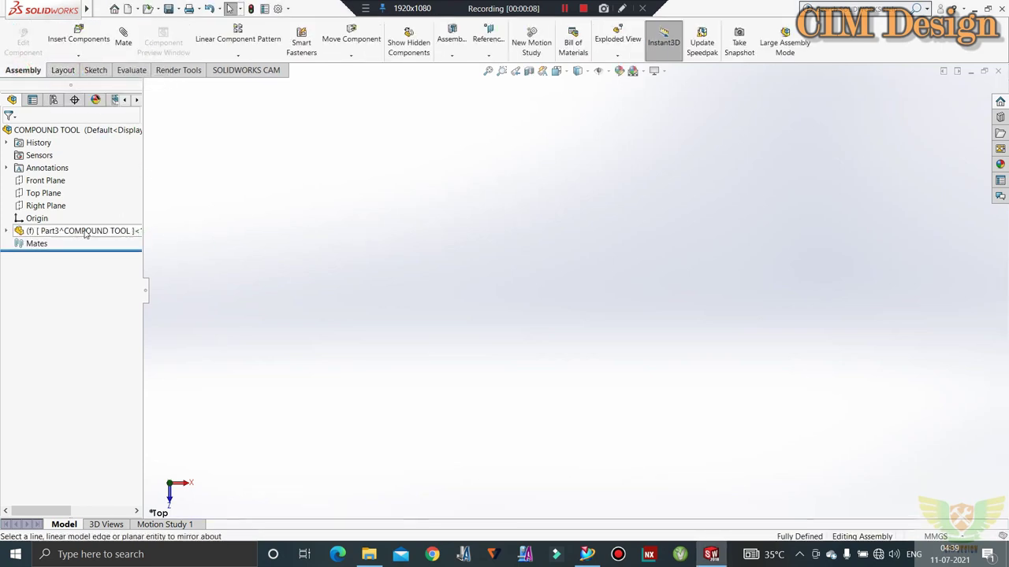
# Rename the new Part3 component to PART^COMPOUND TOOL
pyautogui.rightClick(80, 237)
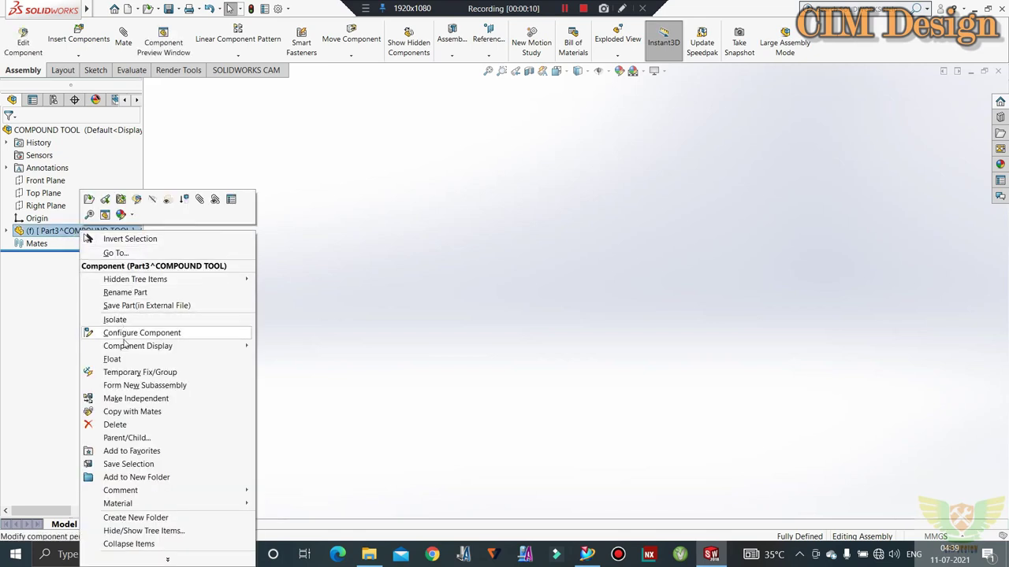
pyautogui.click(125, 292)
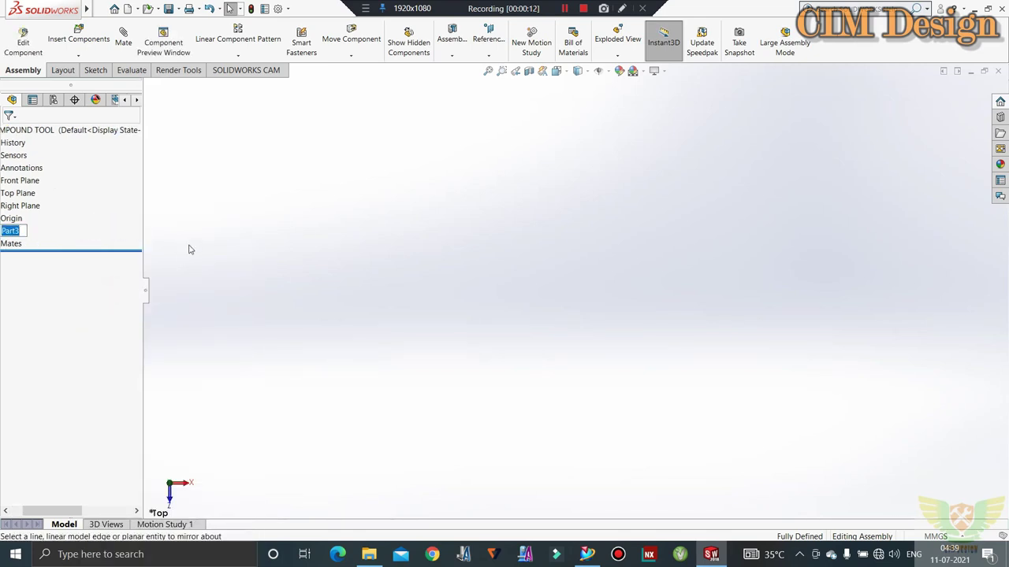
pyautogui.write('(f) [ PART^COMPOUND TOOL ]<2> (Def')
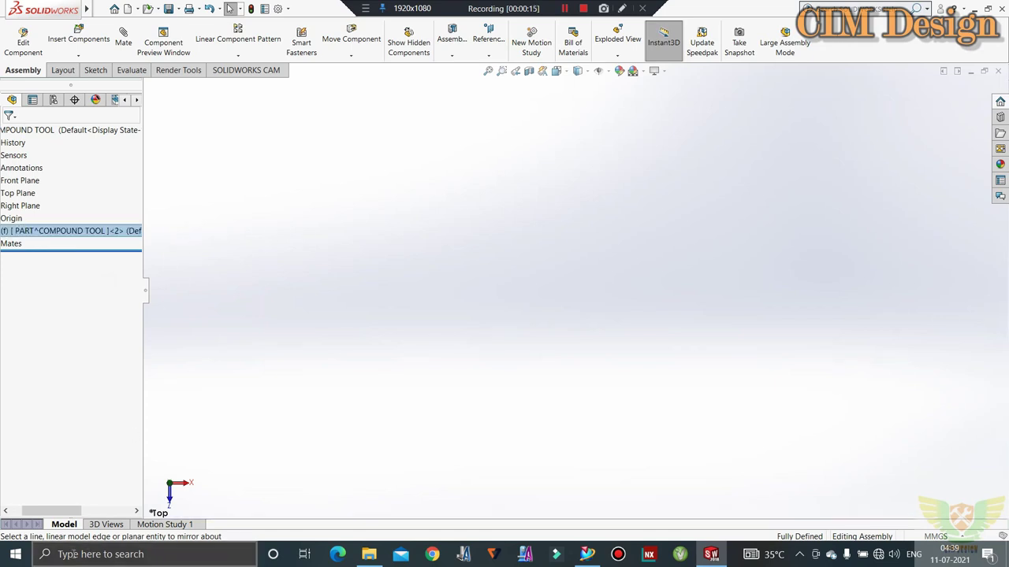
pyautogui.moveTo(41, 511); pyautogui.dragTo(30, 514)
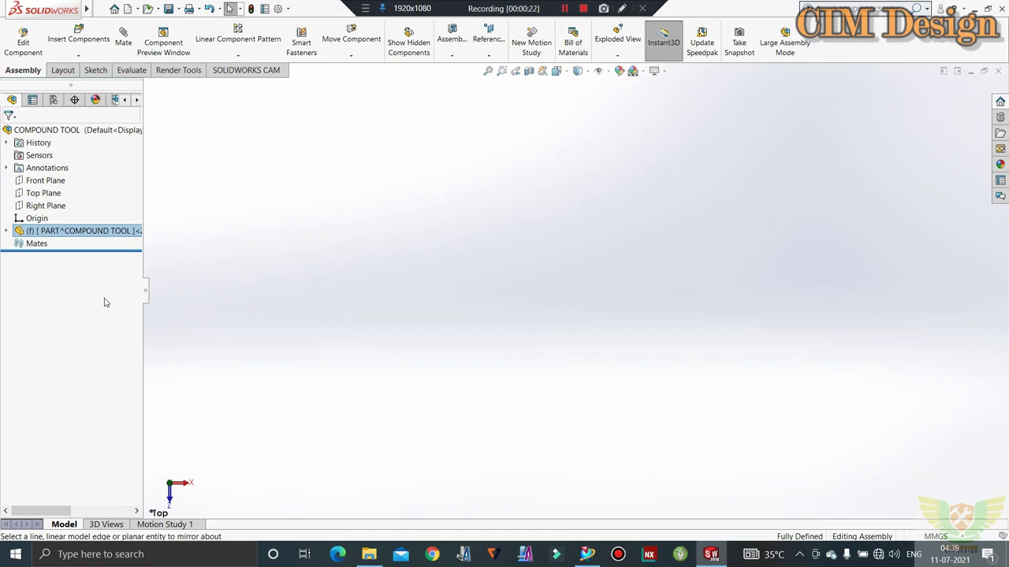
pyautogui.rightClick(49, 236)
# Edit the new part in context and start a sketch on its Top Plane
pyautogui.click(107, 206)
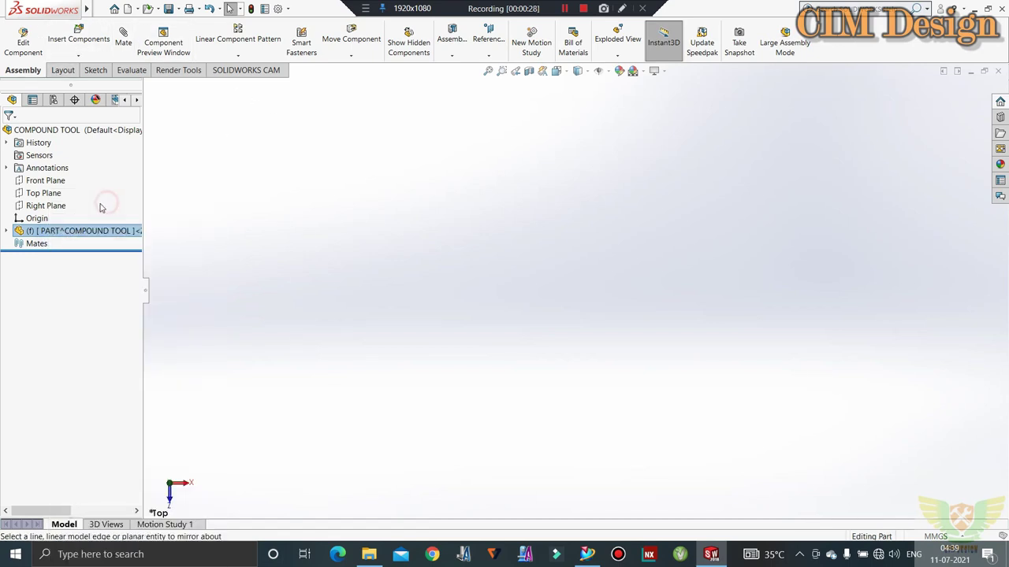
pyautogui.click(55, 70)
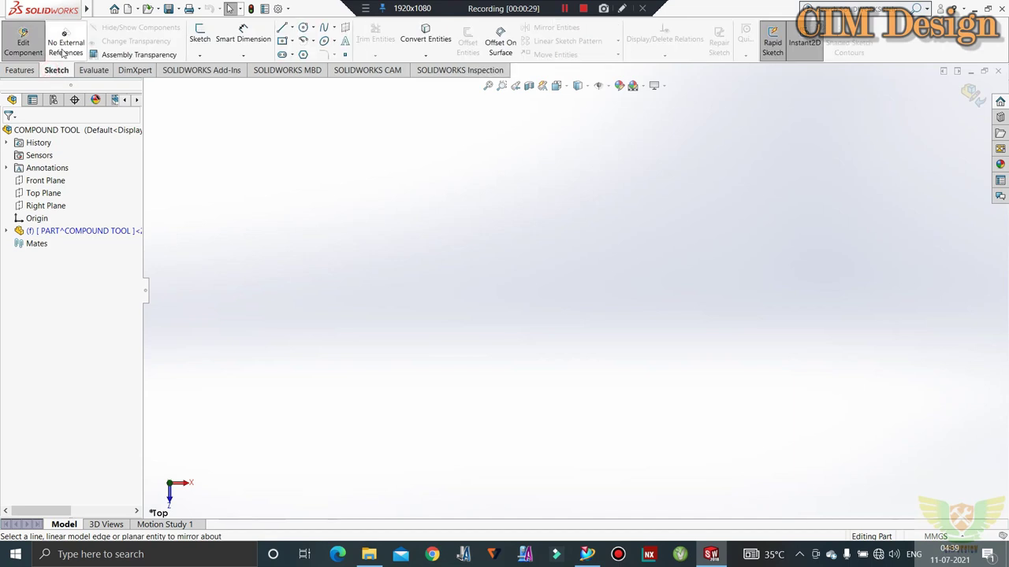
pyautogui.click(201, 33)
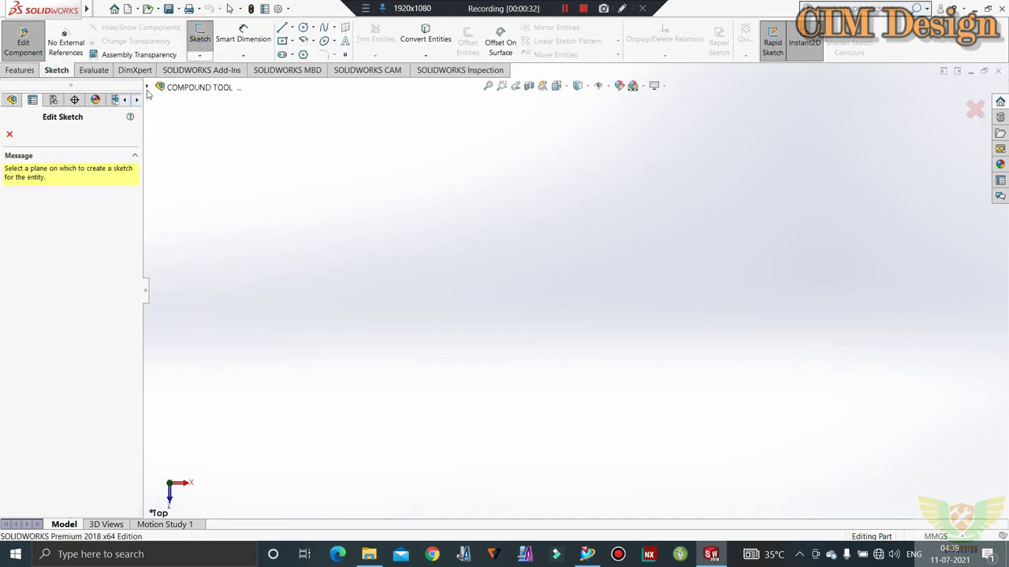
pyautogui.click(148, 88)
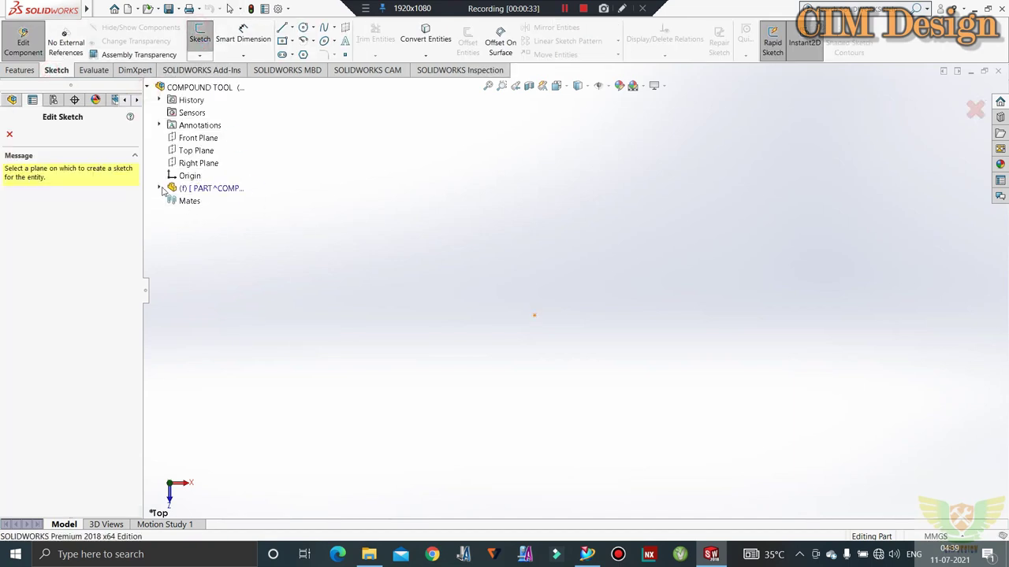
pyautogui.click(190, 150)
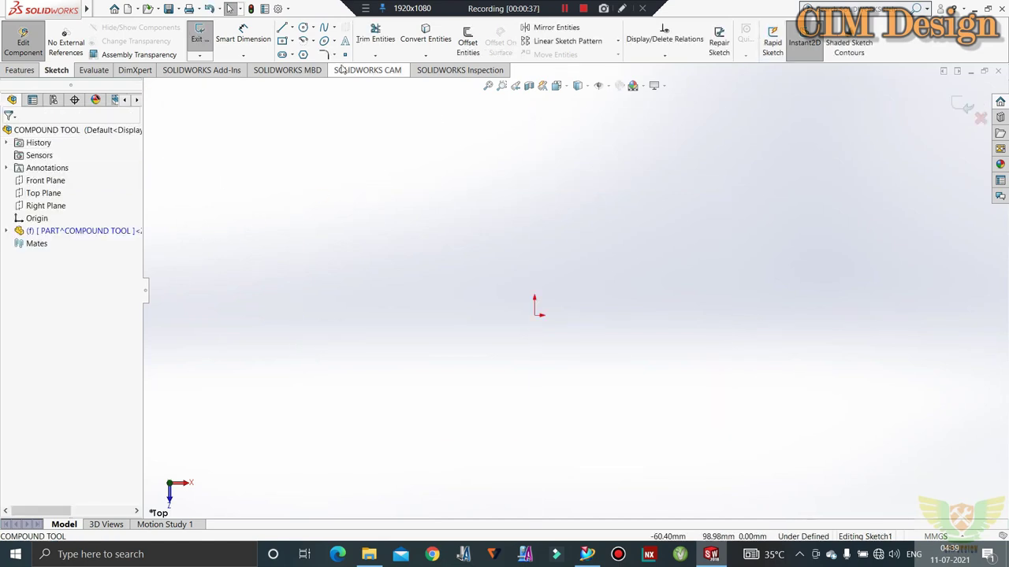
# Draw a Ø100 mm circle centred on the origin, with its dimension placed outside
pyautogui.click(303, 26)
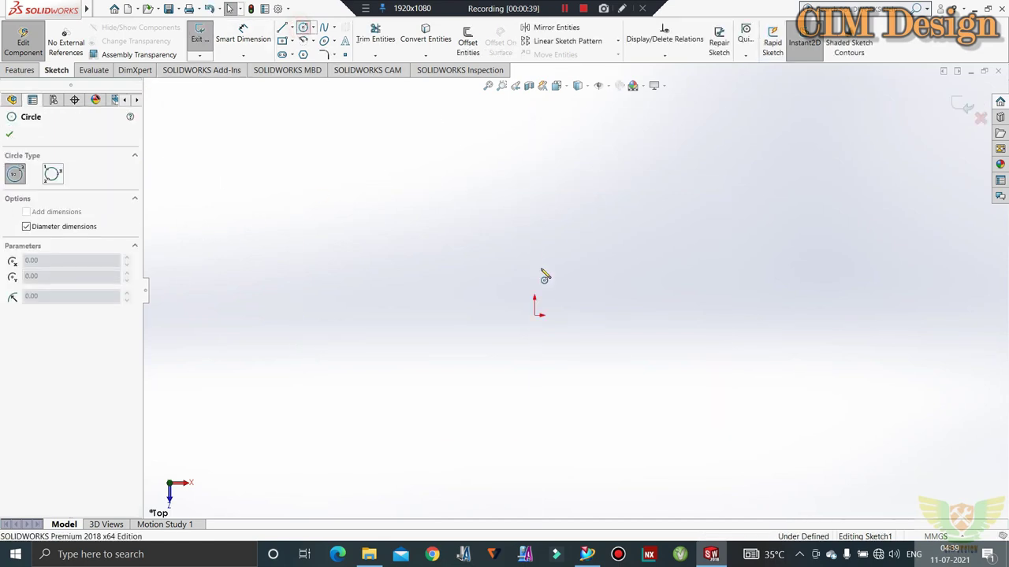
pyautogui.click(535, 316)
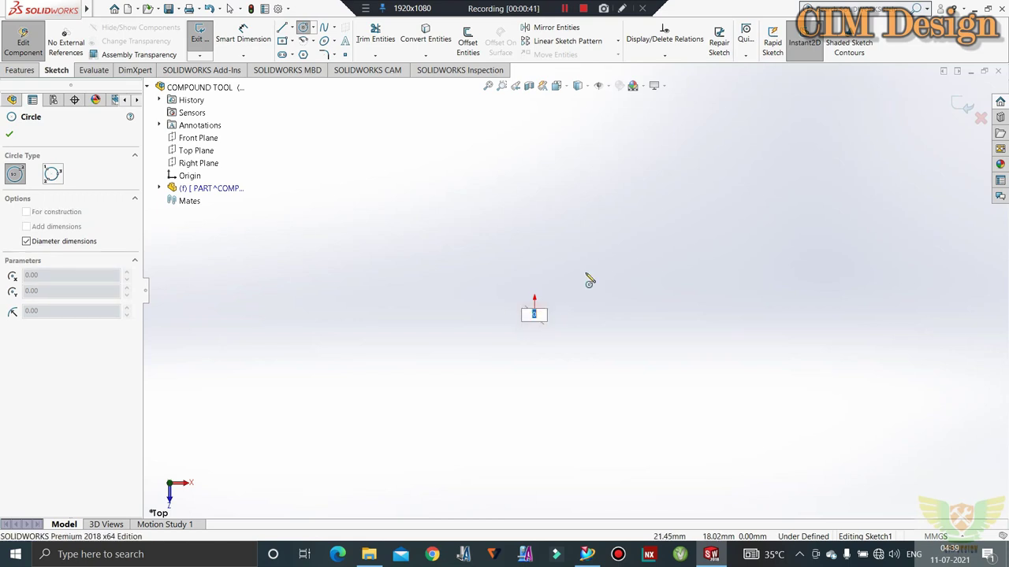
pyautogui.write('100')
pyautogui.press('Return')
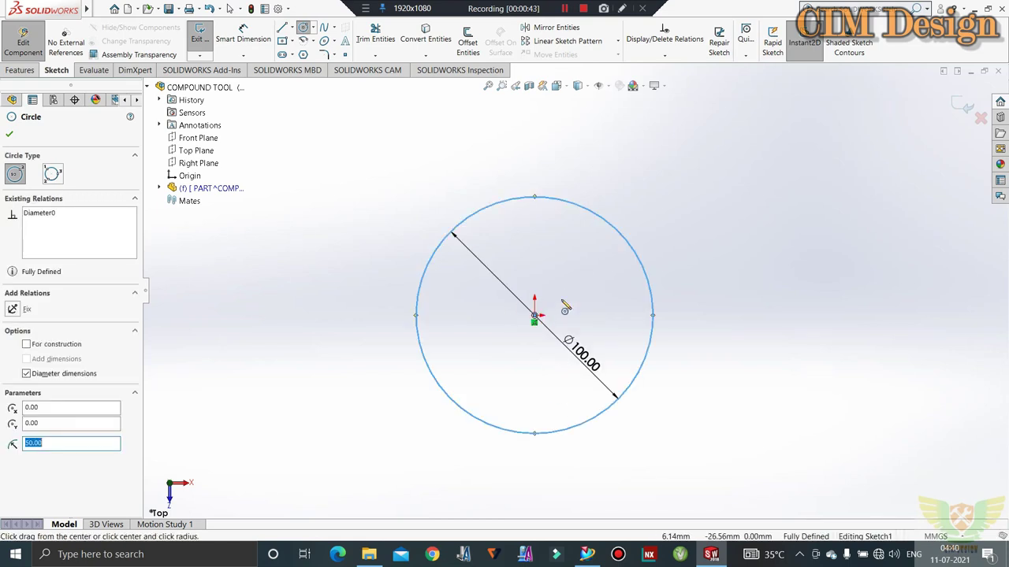
pyautogui.click(9, 134)
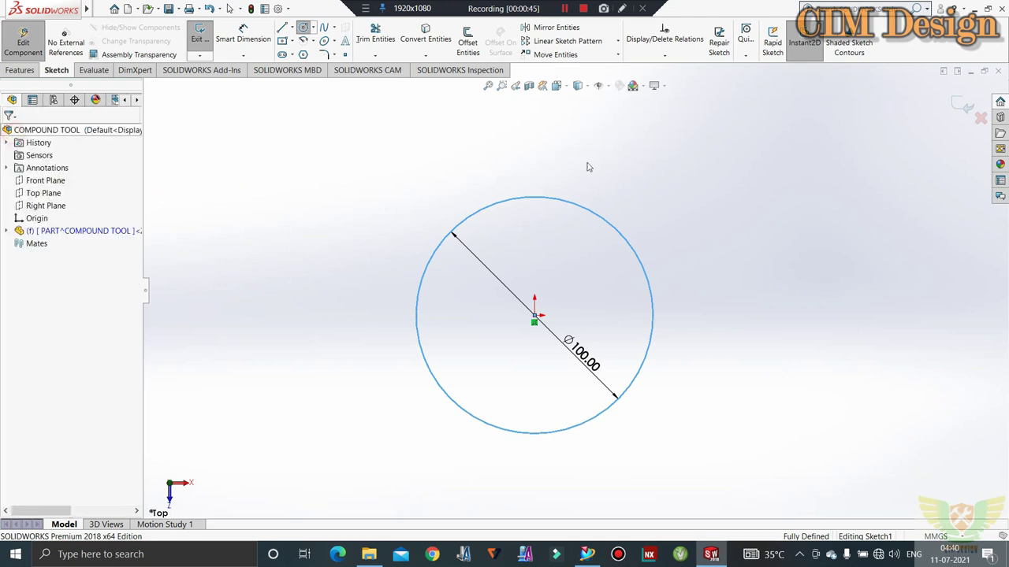
pyautogui.moveTo(573, 346); pyautogui.dragTo(634, 188)
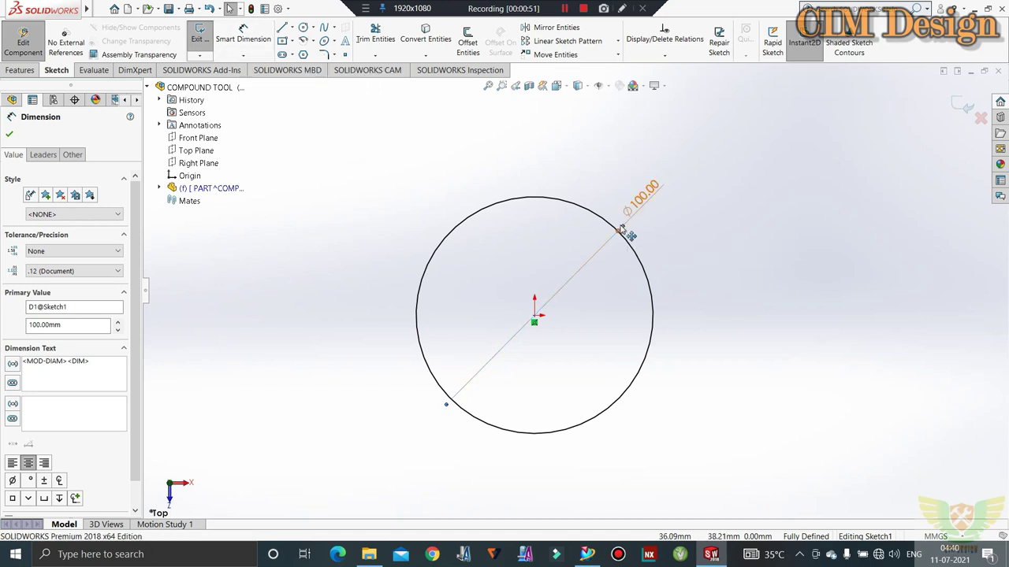
pyautogui.click(287, 9)
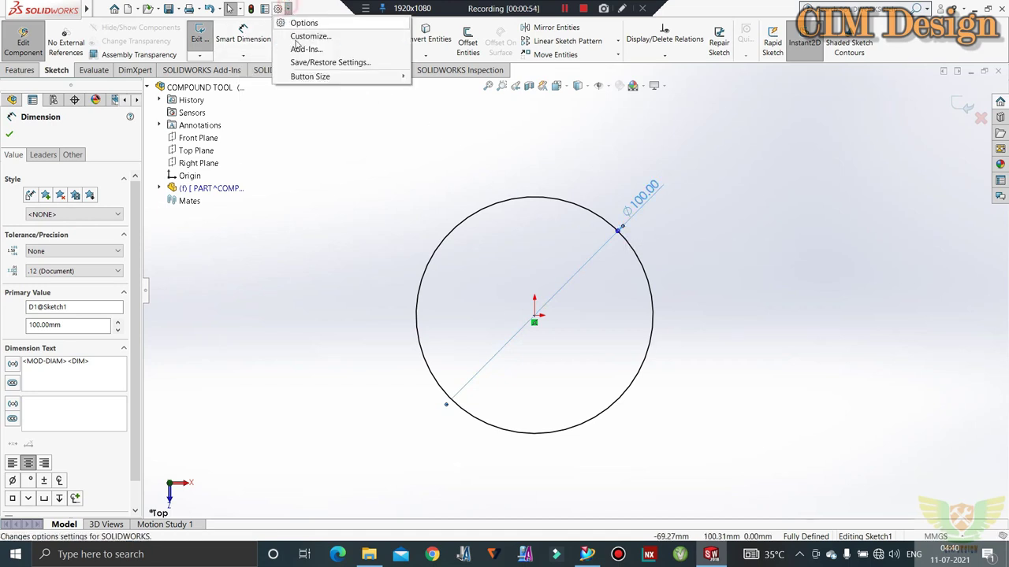
pyautogui.click(308, 23)
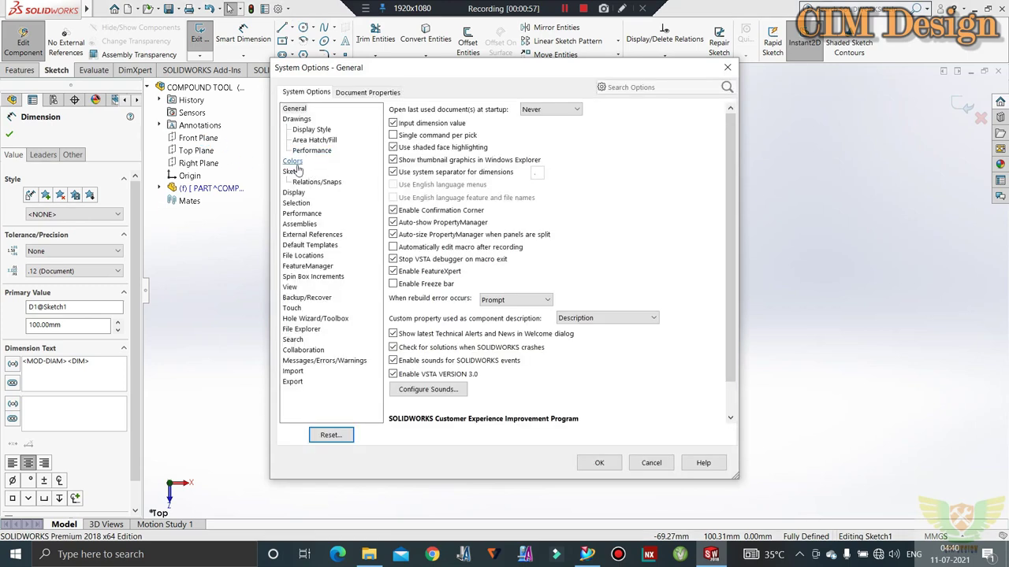
pyautogui.click(293, 171)
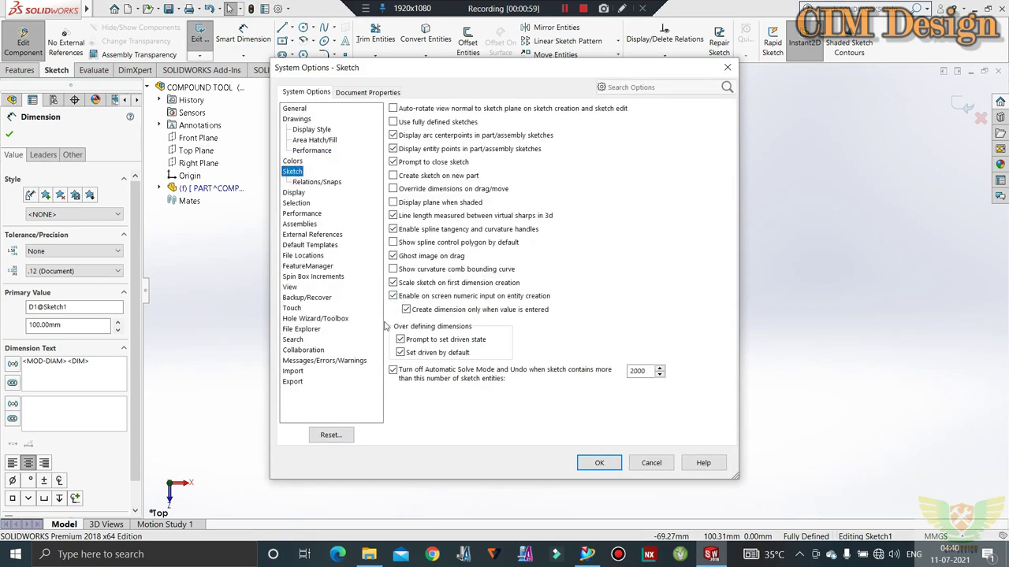
pyautogui.click(599, 462)
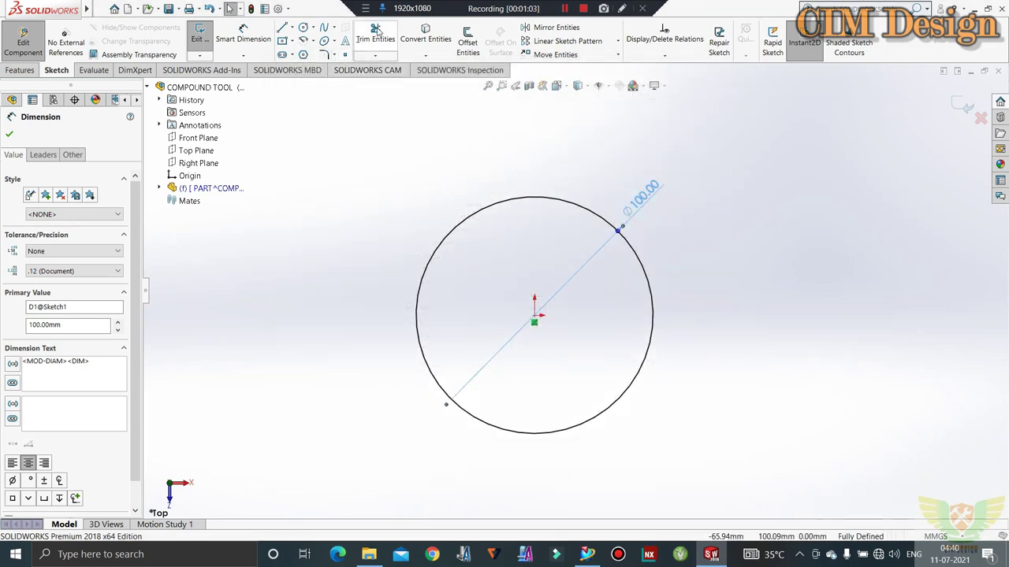
# Draw a horizontal centreline starting at the origin
pyautogui.click(292, 30)
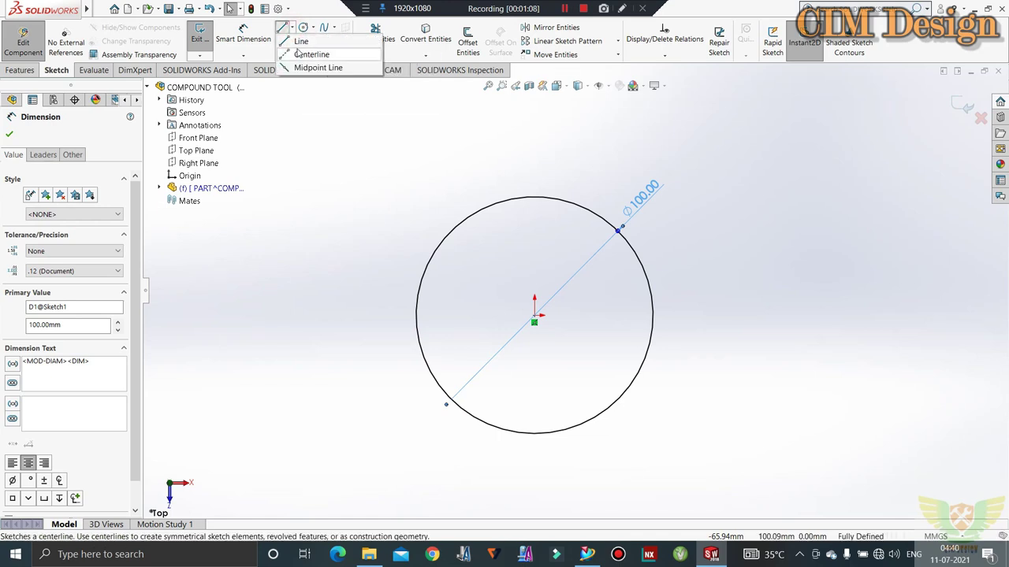
pyautogui.click(307, 42)
pyautogui.click(535, 317)
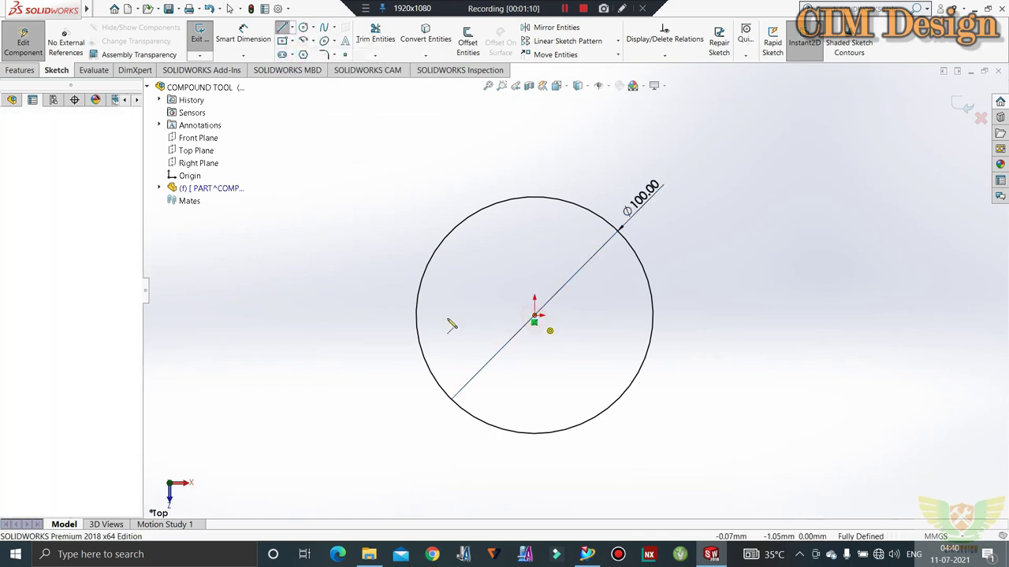
pyautogui.click(386, 316)
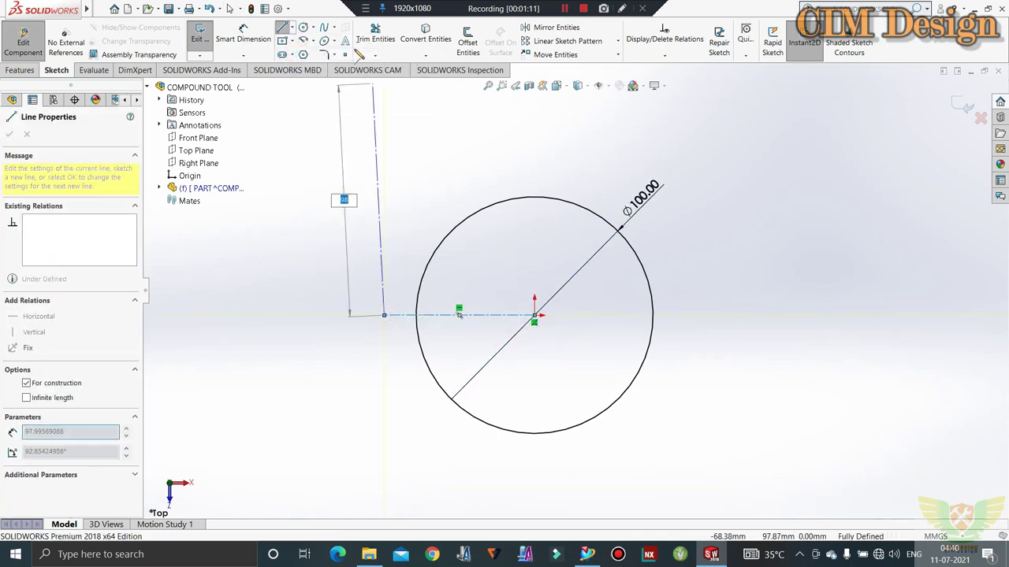
# Add a Ø10 mm circle centred 30 mm above the origin
pyautogui.click(303, 27)
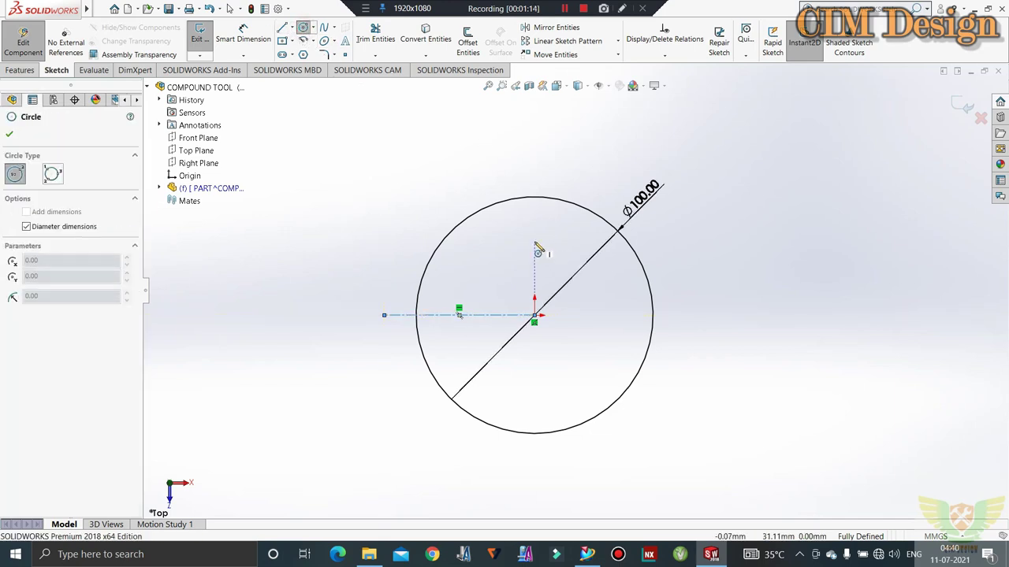
pyautogui.click(535, 241)
pyautogui.write('10')
pyautogui.press('Return')
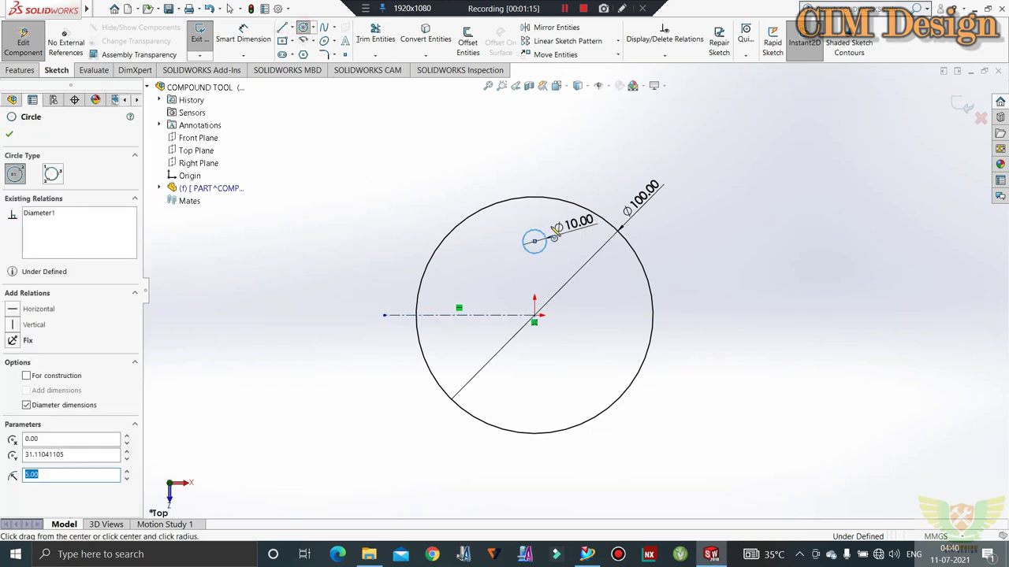
pyautogui.click(244, 25)
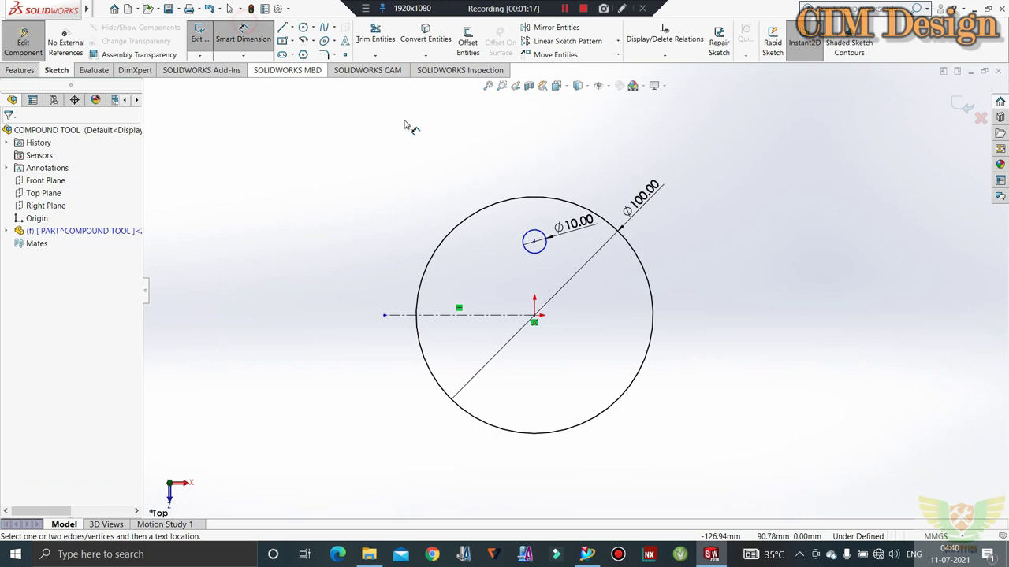
pyautogui.click(535, 241)
pyautogui.click(534, 315)
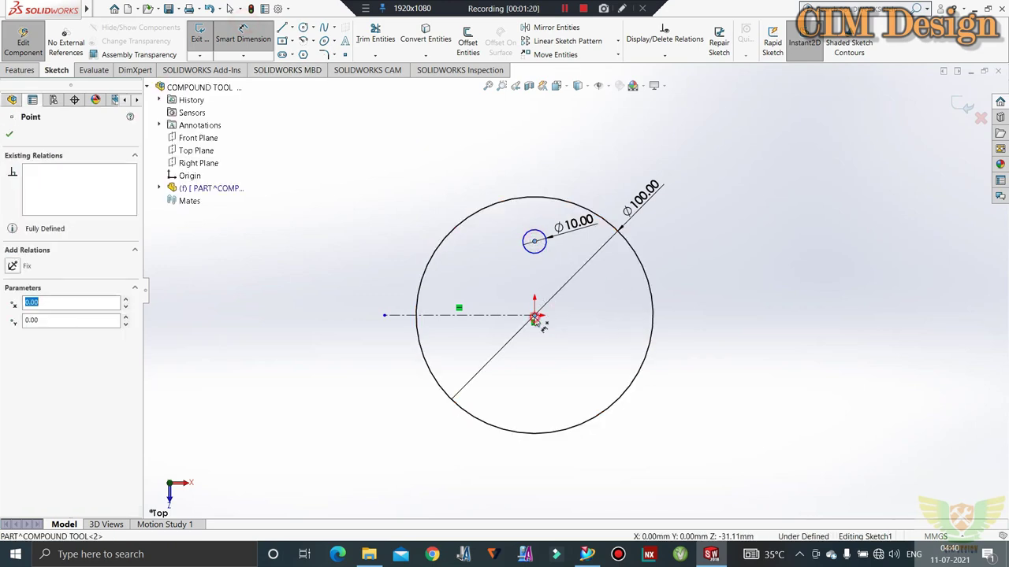
pyautogui.click(707, 298)
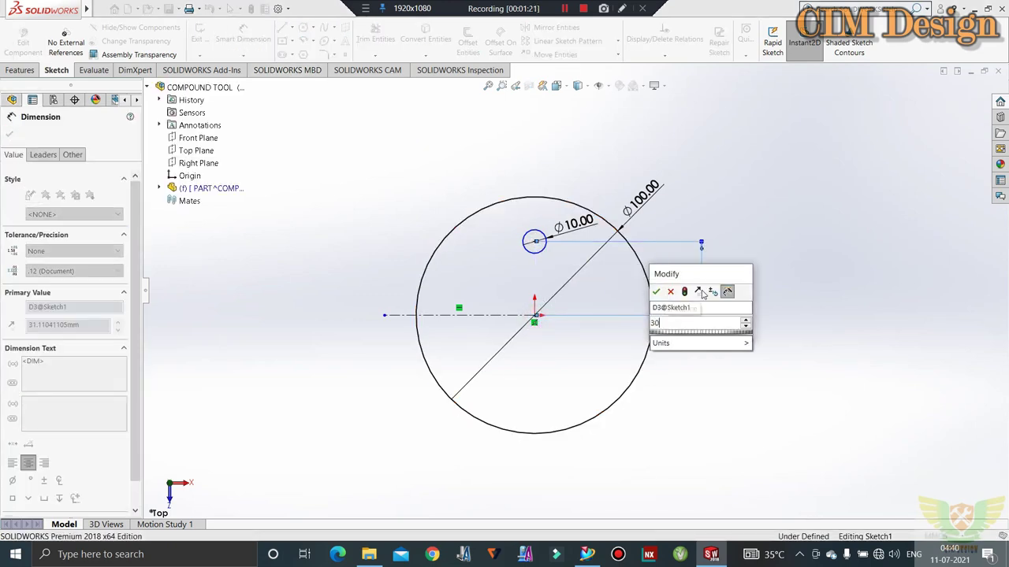
pyautogui.write('30')
pyautogui.press('Return')
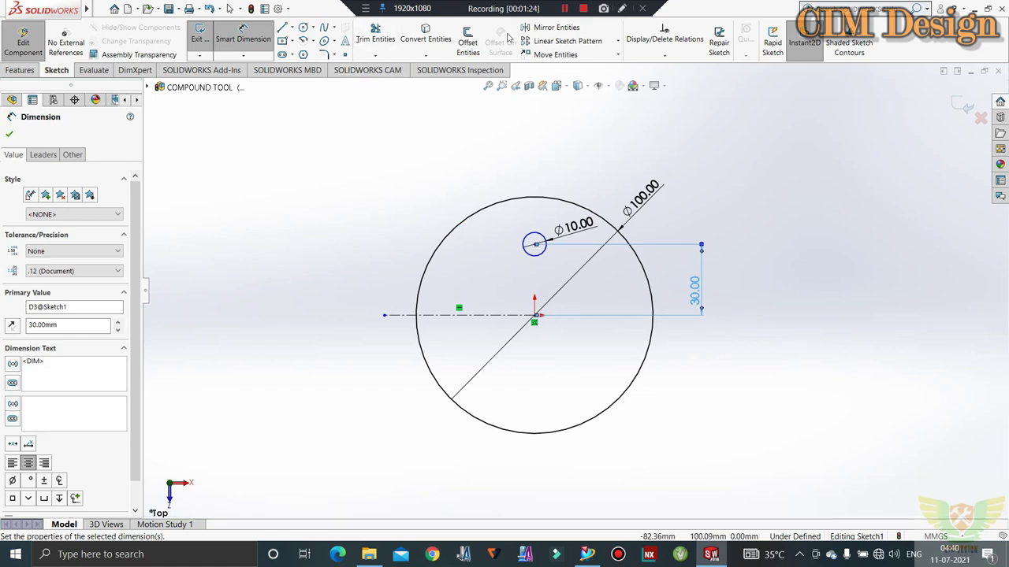
pyautogui.press('Escape')
# Mirror the Ø10 circle below the centreline and exit the sketch
pyautogui.click(535, 256)
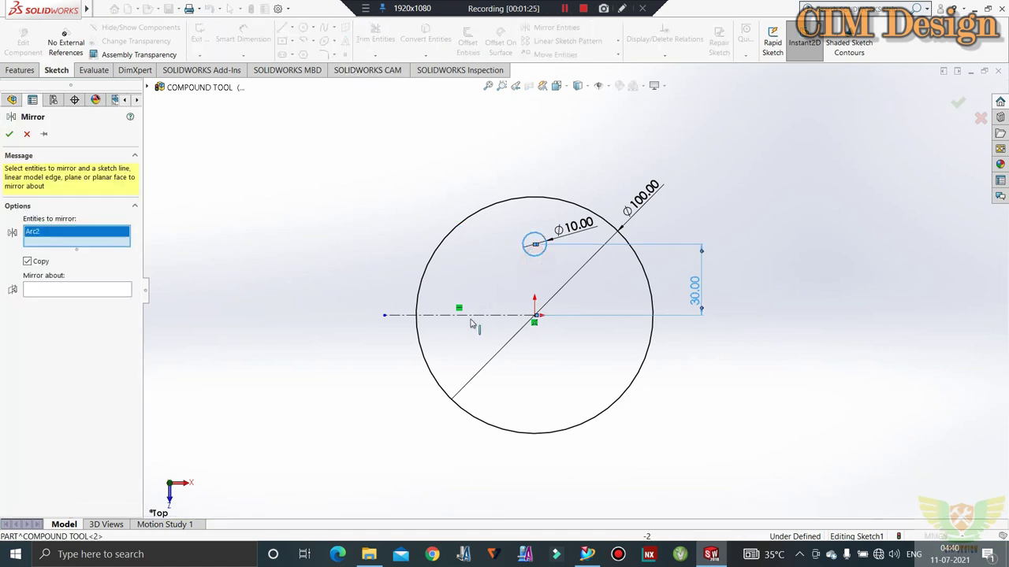
pyautogui.click(78, 290)
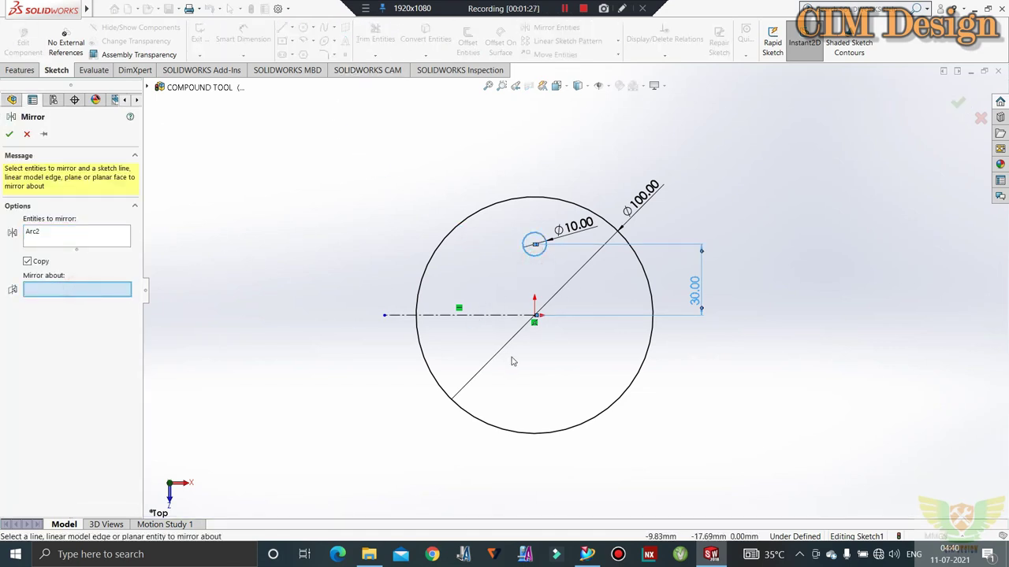
pyautogui.click(492, 315)
pyautogui.click(10, 134)
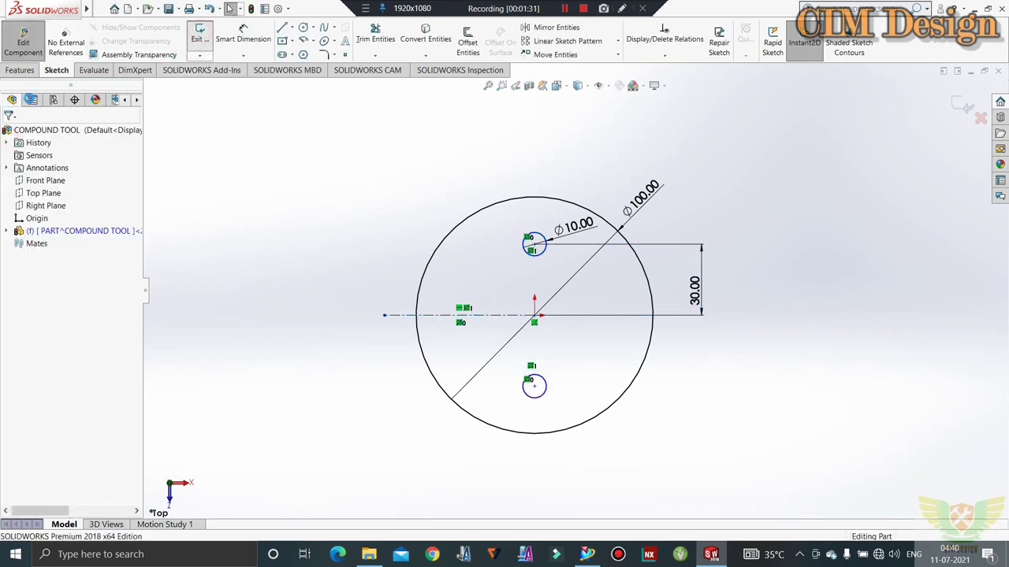
pyautogui.click(200, 33)
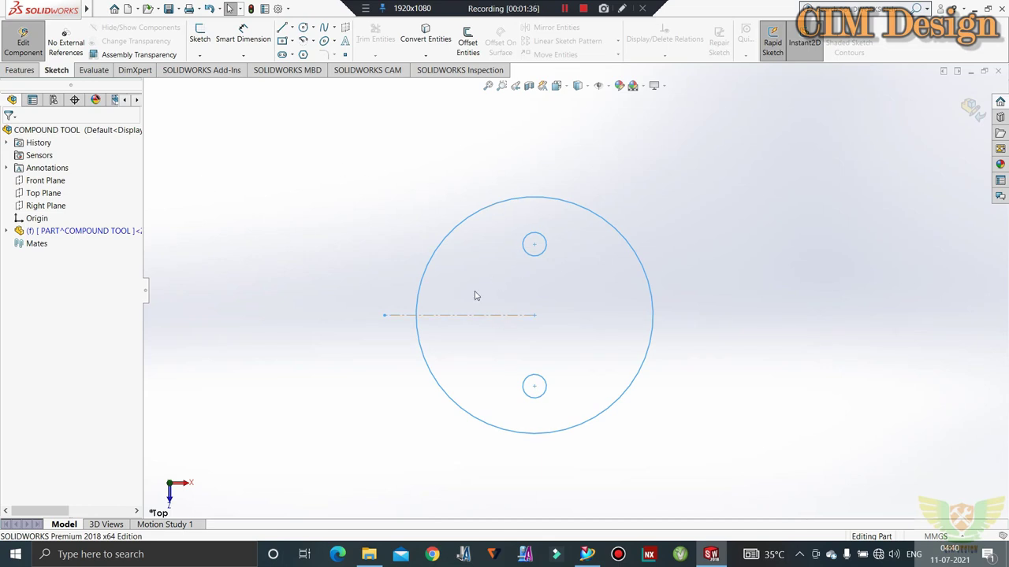
# Extrude the sketch 1 mm into a thin disc and orbit to view it in 3D
pyautogui.click(20, 70)
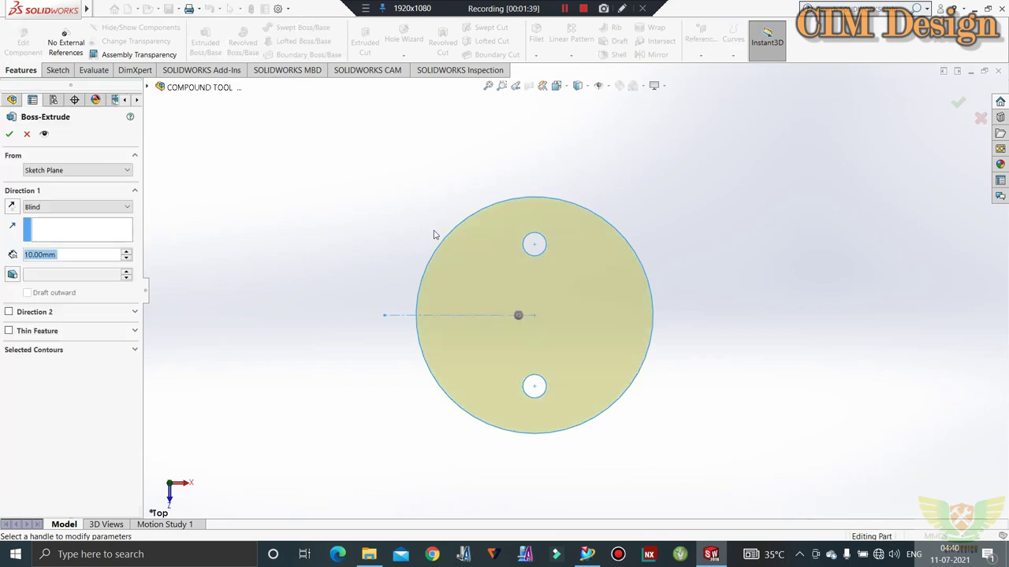
pyautogui.write('1')
pyautogui.press('Return')
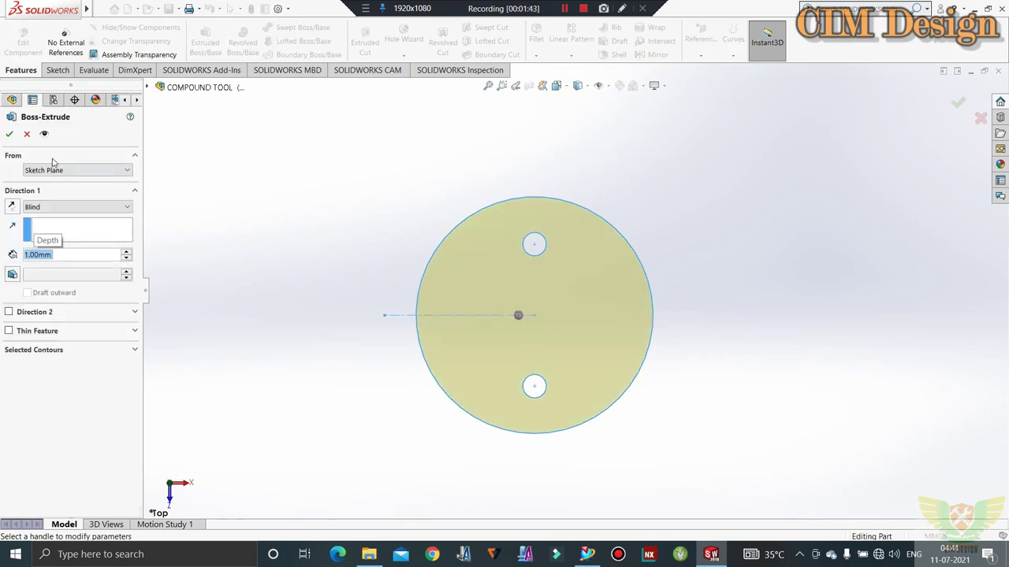
pyautogui.click(9, 133)
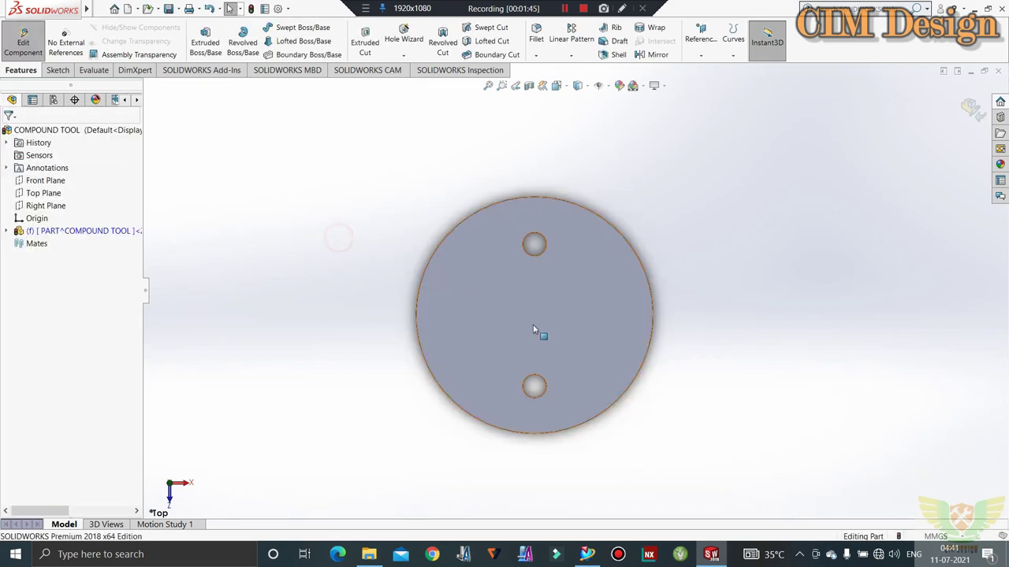
pyautogui.moveTo(533, 330); pyautogui.dragTo(560, 151, button='middle')
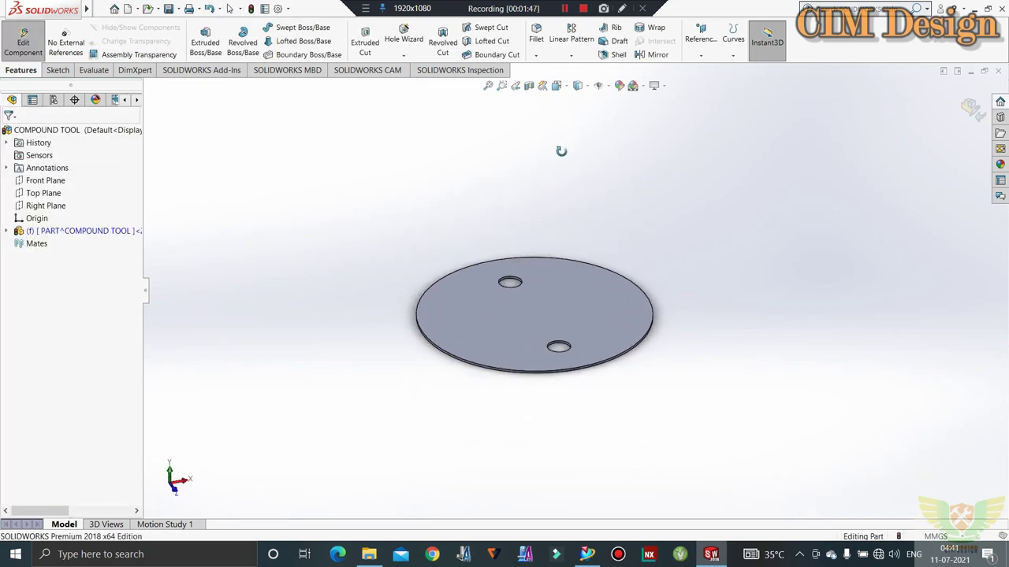
pyautogui.scroll(-3, 513, 276)
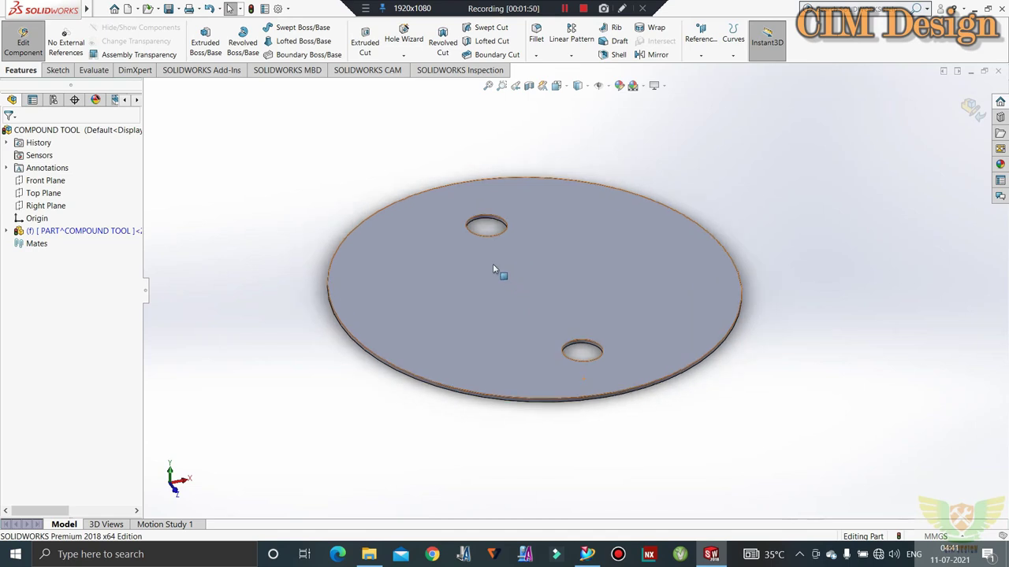
pyautogui.moveTo(492, 270); pyautogui.dragTo(507, 243, button='middle')
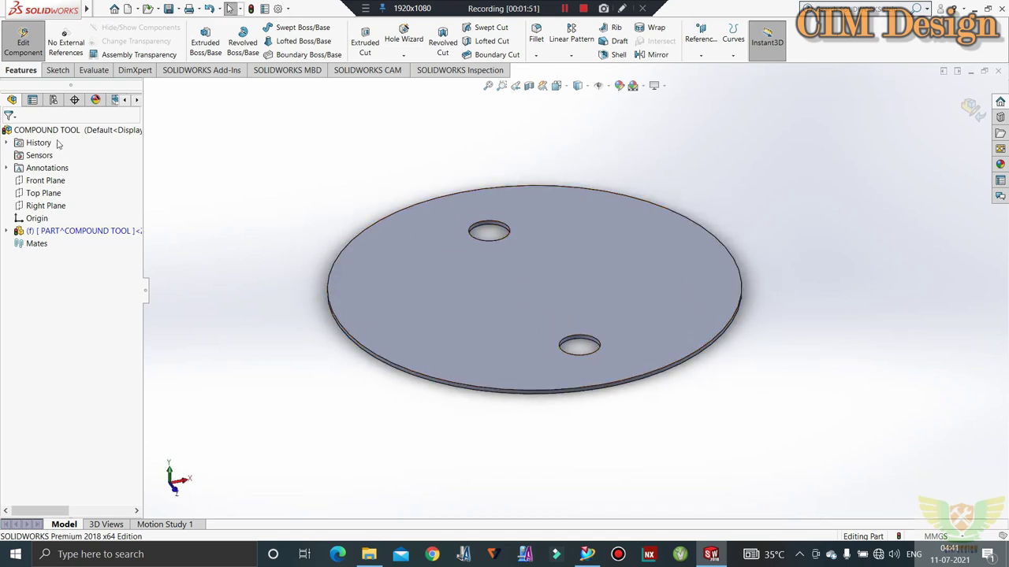
# Start a new sketch on the disc's face
pyautogui.click(57, 70)
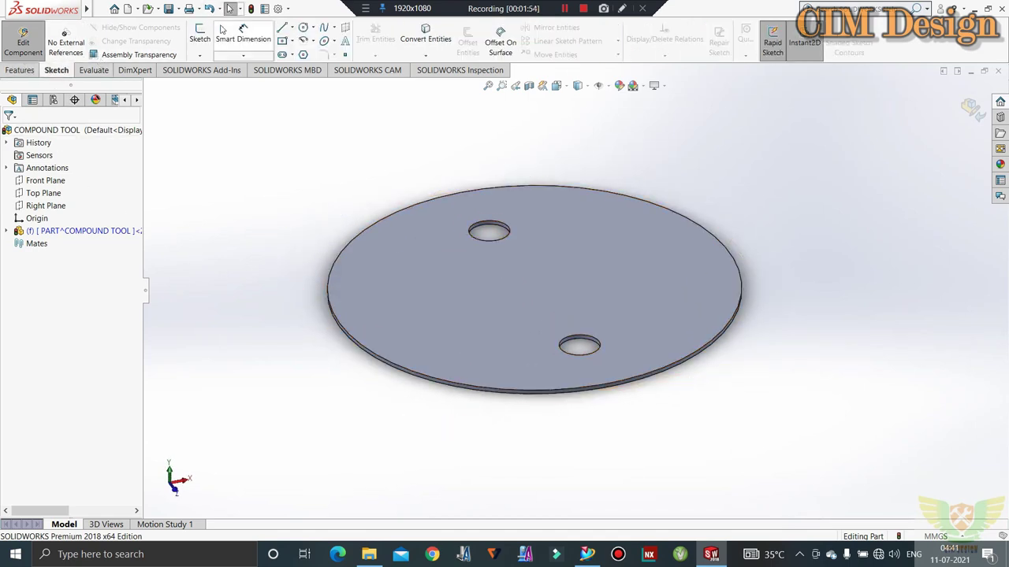
pyautogui.click(202, 33)
pyautogui.click(447, 301)
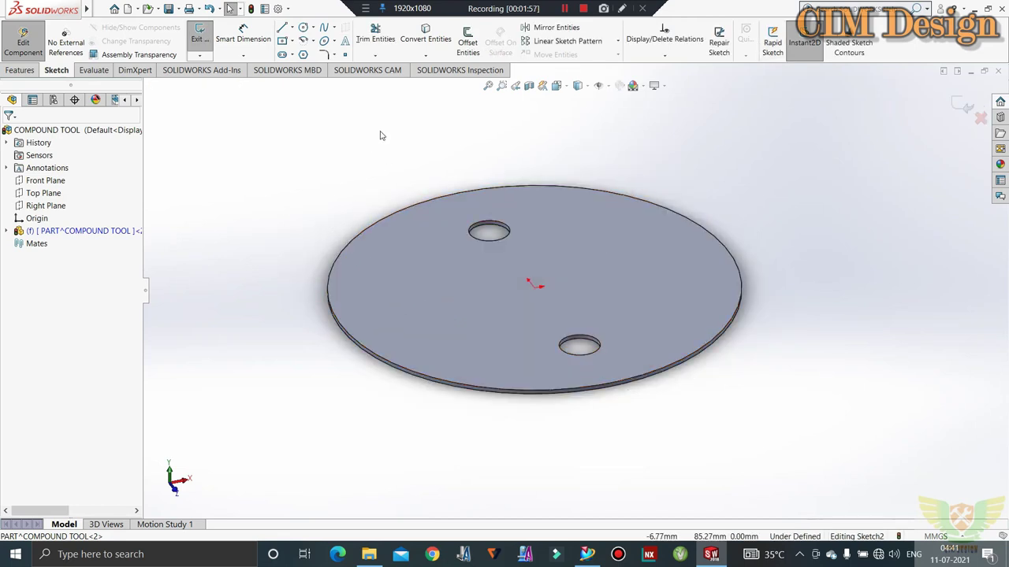
# Convert both hole edges into the sketch, exit it, and return to assembly-level editing
pyautogui.click(425, 36)
pyautogui.click(491, 224)
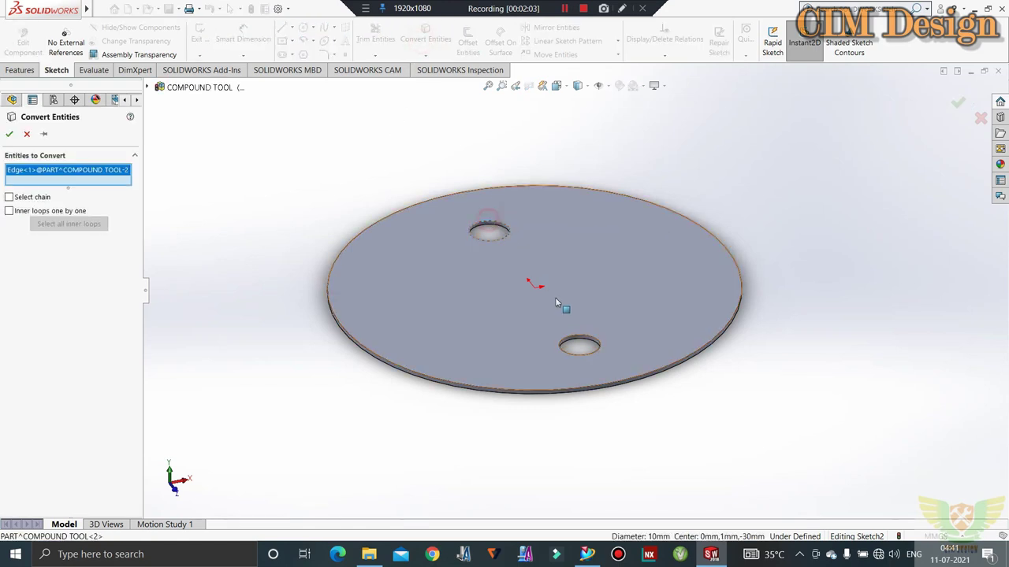
pyautogui.click(573, 339)
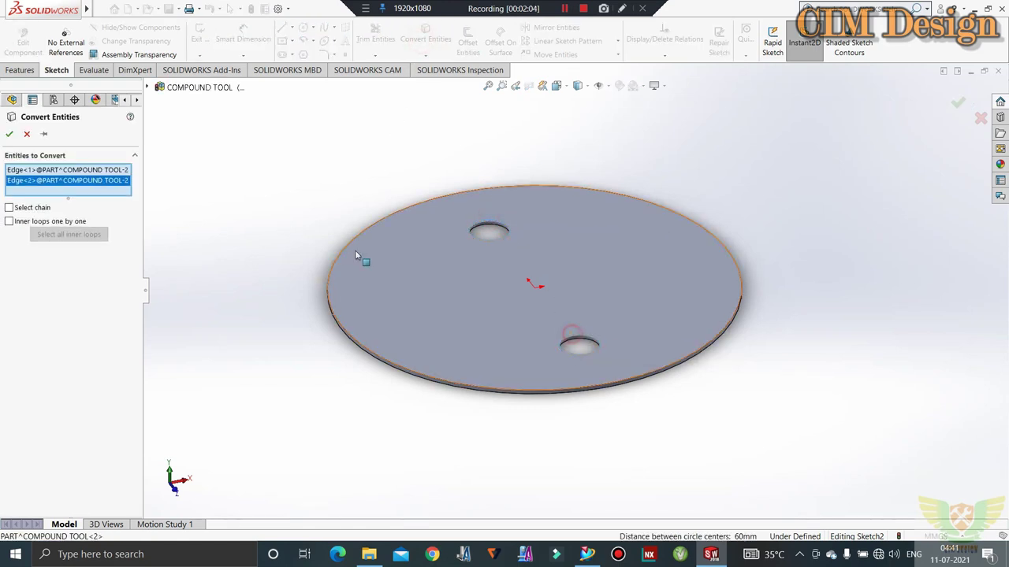
pyautogui.click(10, 134)
pyautogui.click(199, 36)
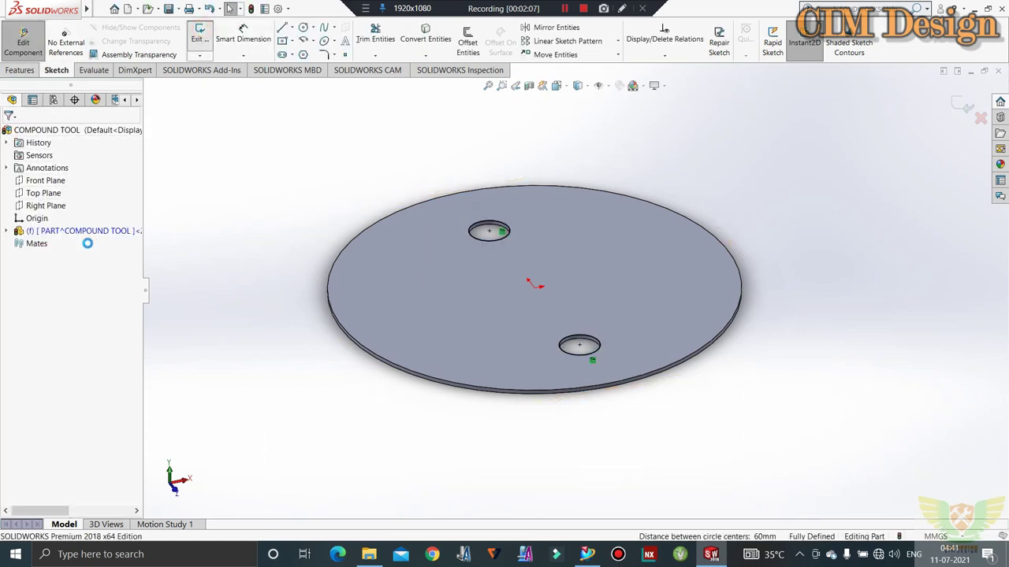
pyautogui.click(6, 231)
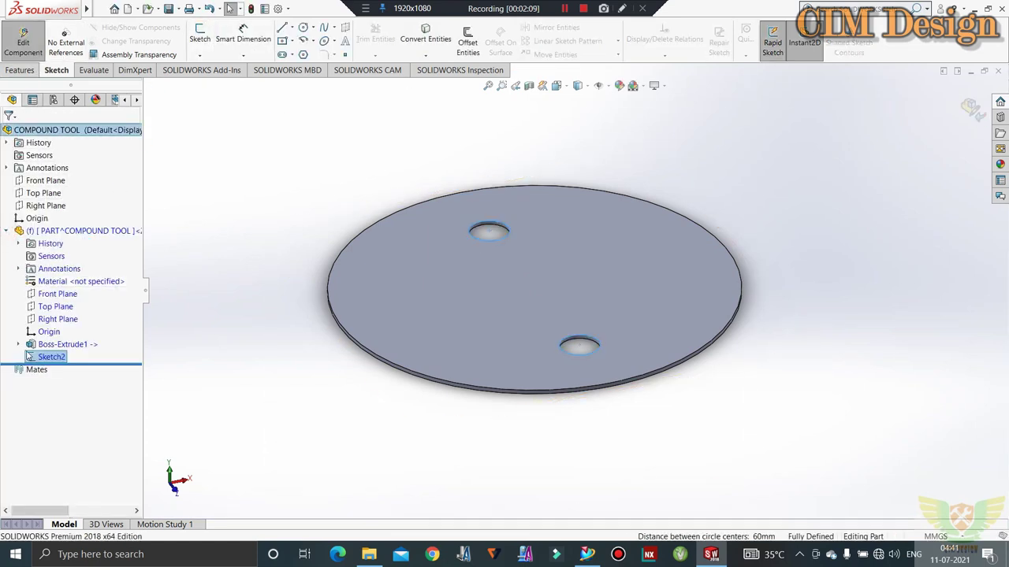
pyautogui.click(26, 44)
pyautogui.click(247, 241)
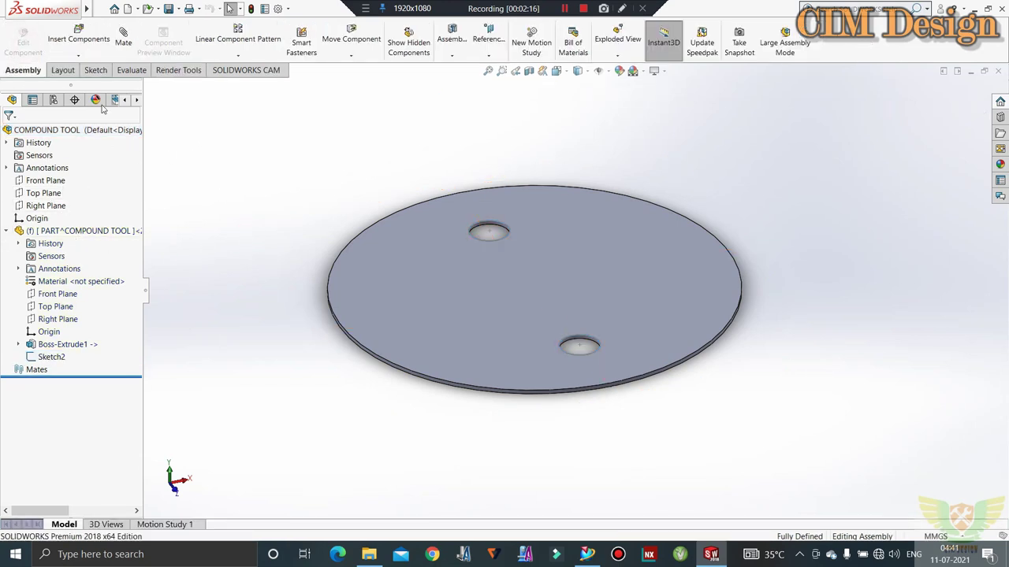
pyautogui.moveTo(361, 383)
pyautogui.mouseDown(button='middle')
pyautogui.moveTo(367, 369)
pyautogui.moveTo(361, 381)
pyautogui.mouseUp(button='middle')
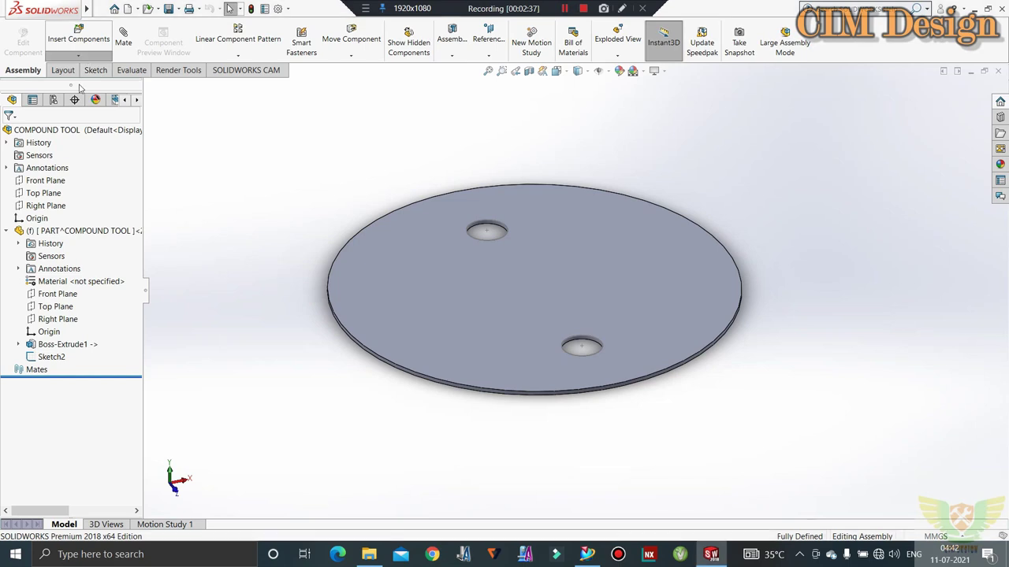
# Insert another new blank part into the assembly
pyautogui.click(78, 55)
pyautogui.click(77, 81)
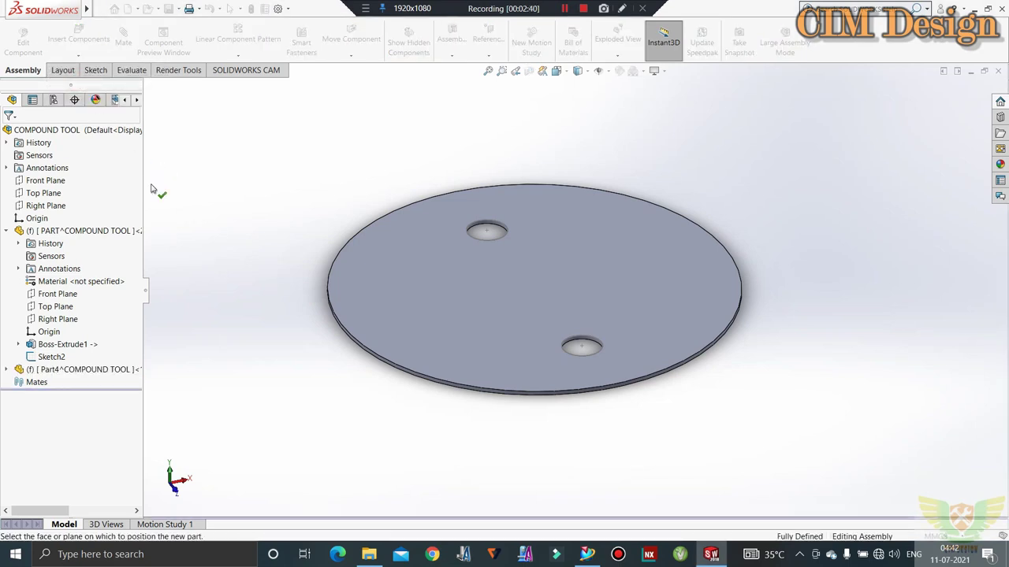
pyautogui.click(277, 241)
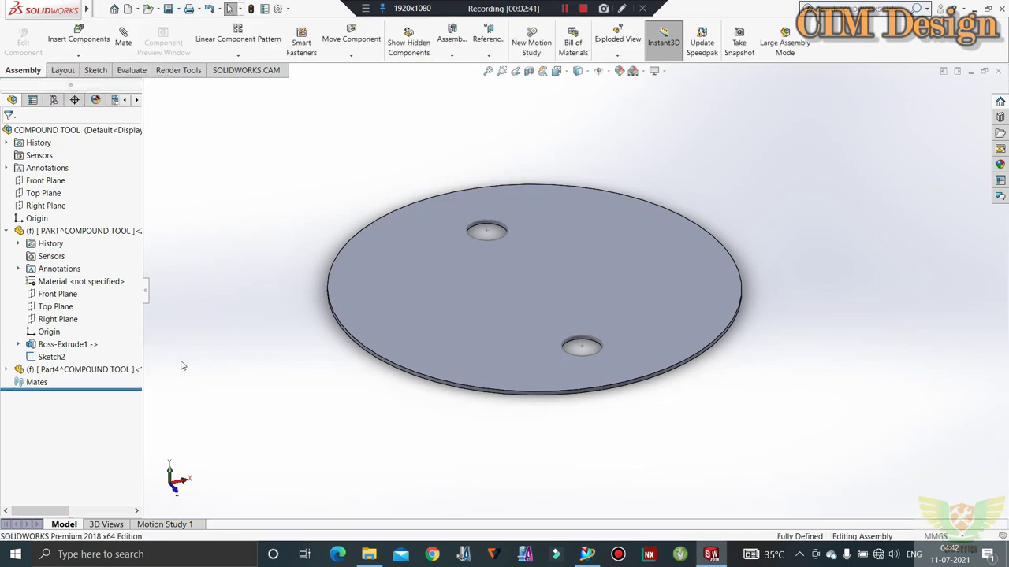
# Rename the new Part4 component to PUNCH
pyautogui.rightClick(69, 369)
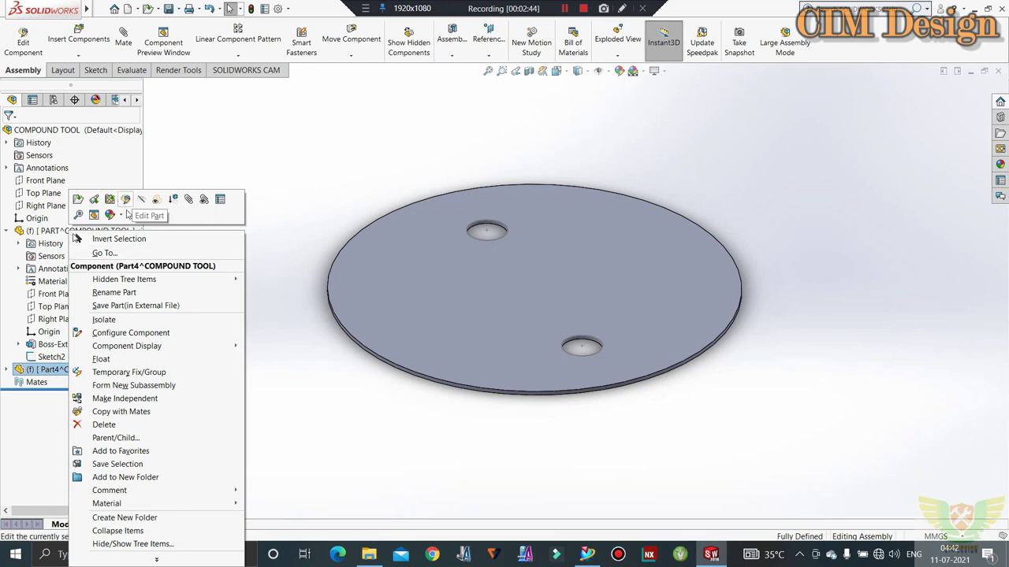
pyautogui.click(100, 293)
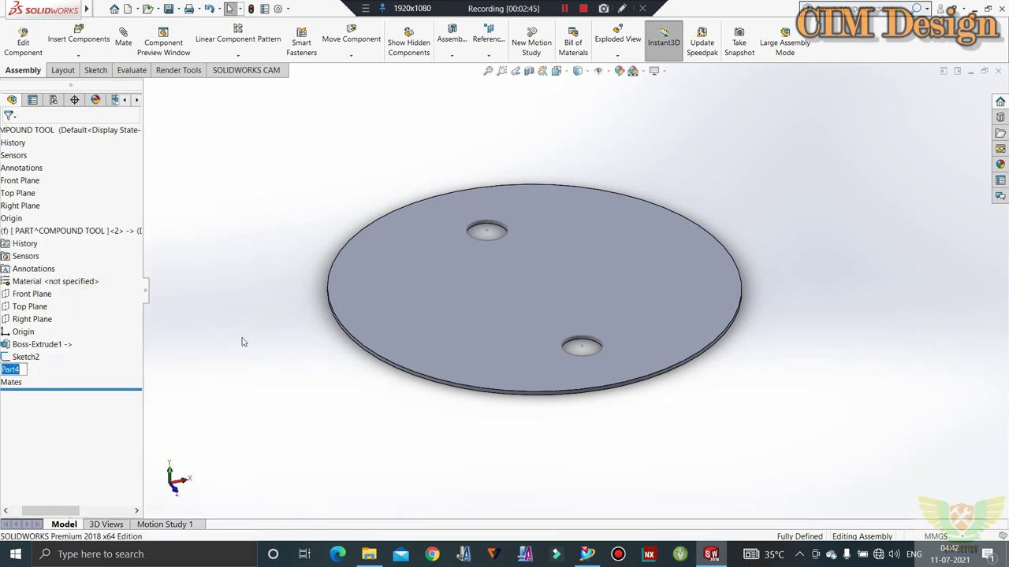
pyautogui.press('Return')
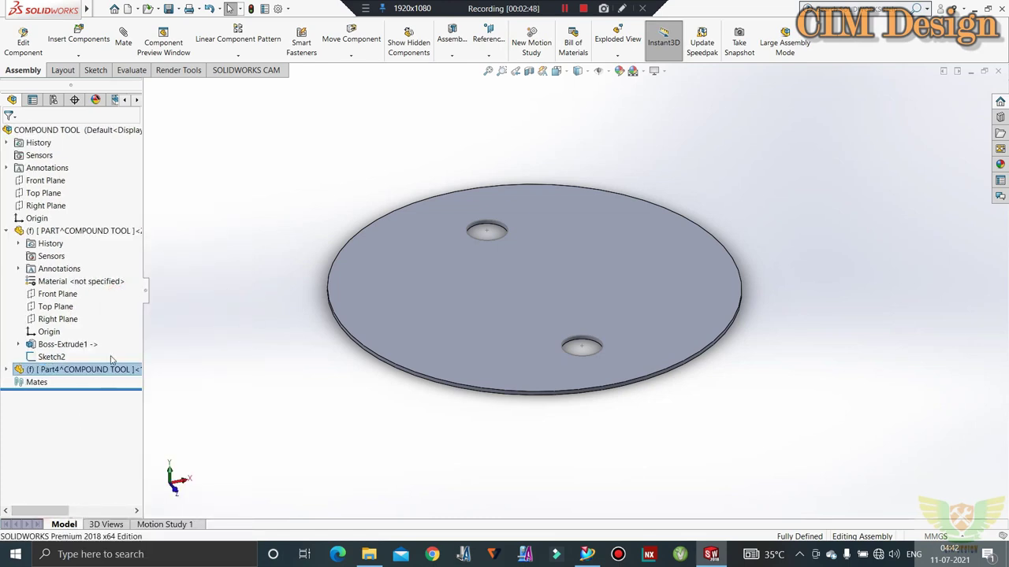
pyautogui.rightClick(84, 368)
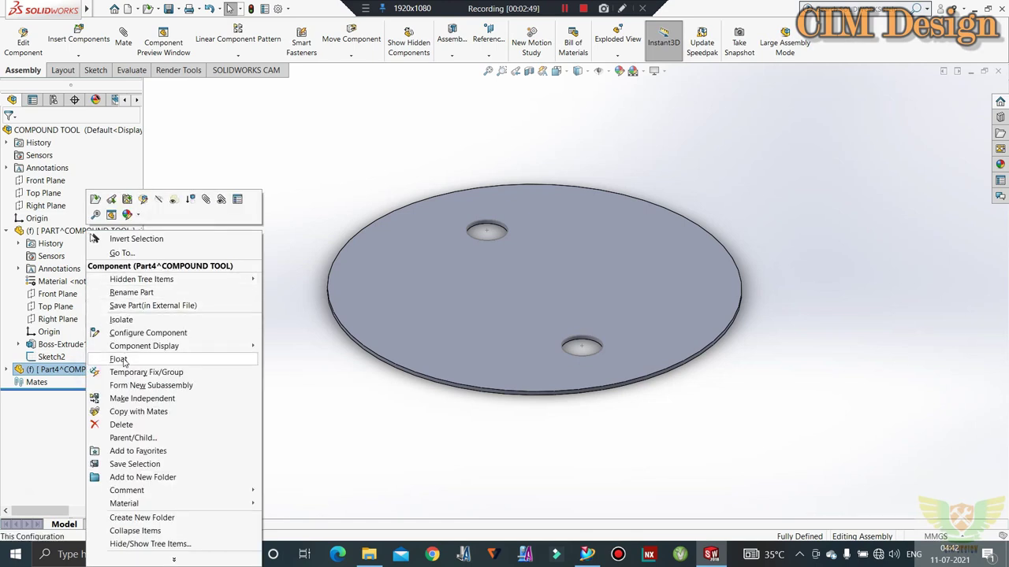
pyautogui.click(126, 292)
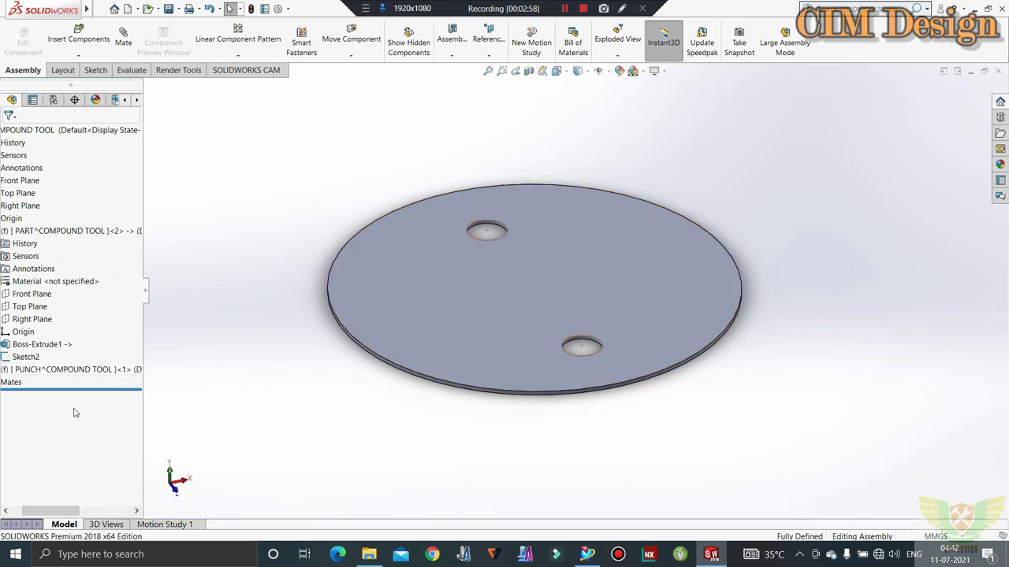
pyautogui.moveTo(75, 511); pyautogui.dragTo(63, 510)
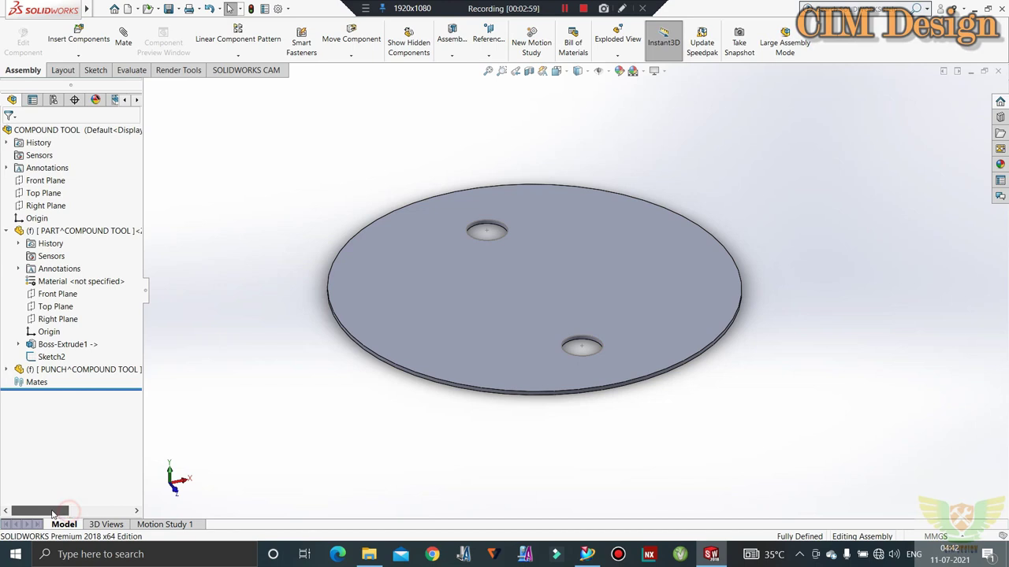
pyautogui.rightClick(65, 372)
# Edit the PUNCH part and start a sketch on the disc face
pyautogui.click(121, 199)
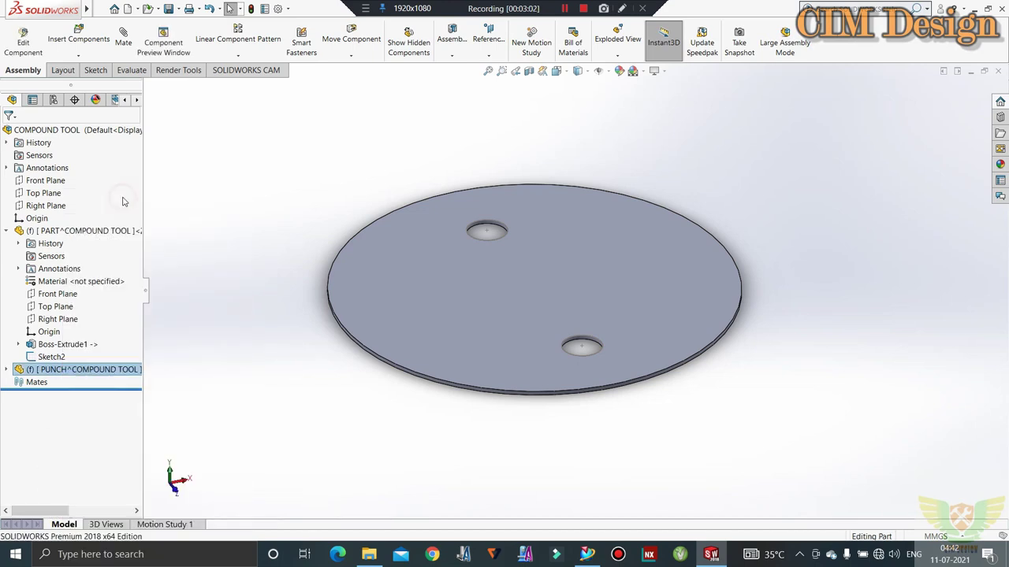
pyautogui.moveTo(292, 327); pyautogui.dragTo(284, 218, button='middle')
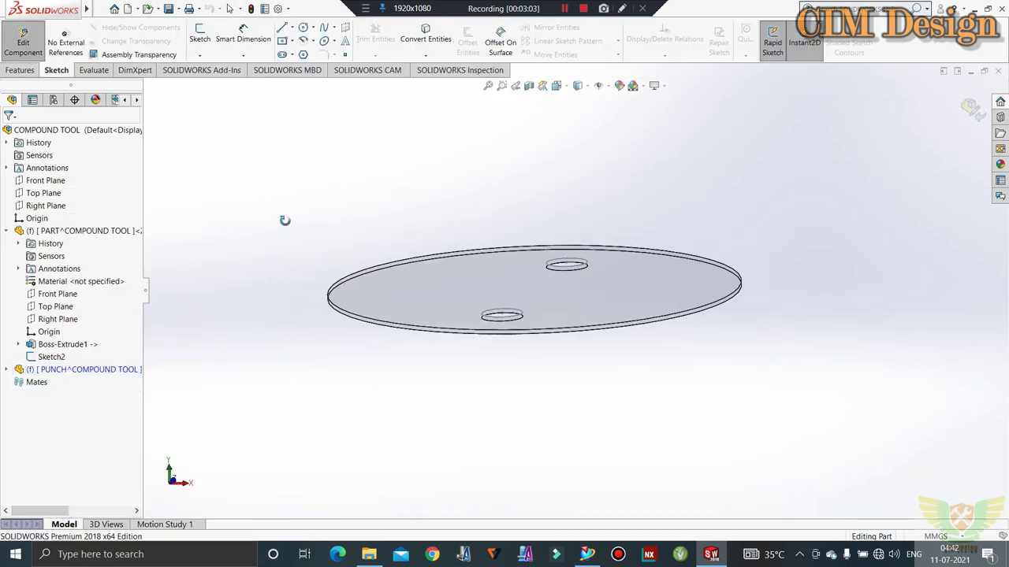
pyautogui.click(203, 33)
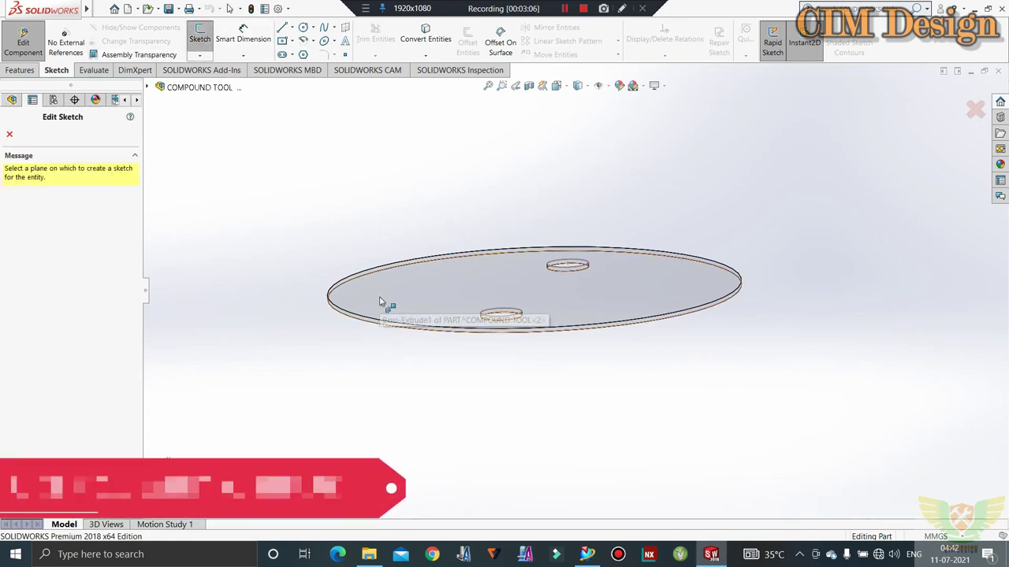
pyautogui.click(383, 300)
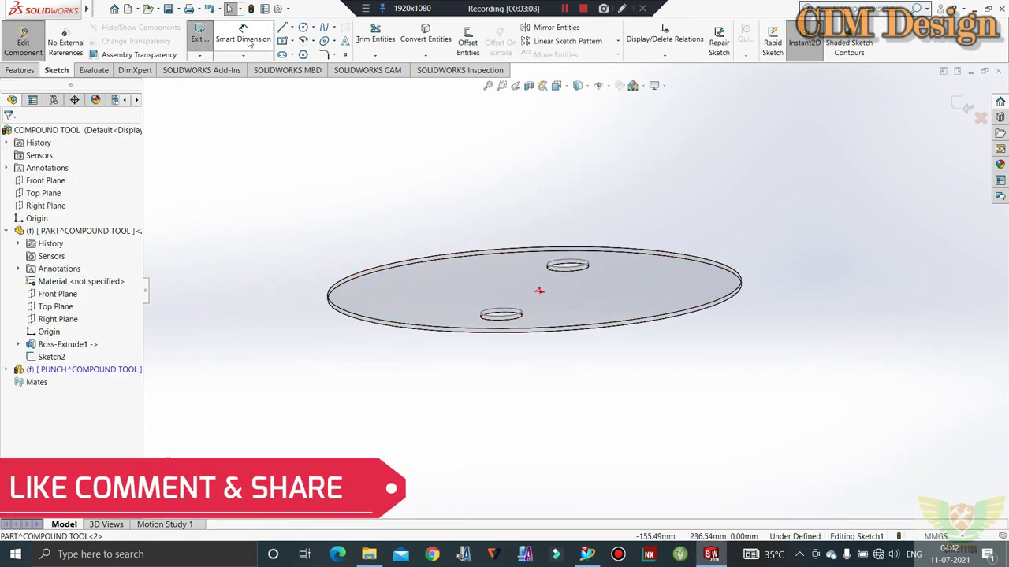
# Convert the disc's Ø100 outer edge and both Ø10 hole edges into the sketch
pyautogui.click(424, 33)
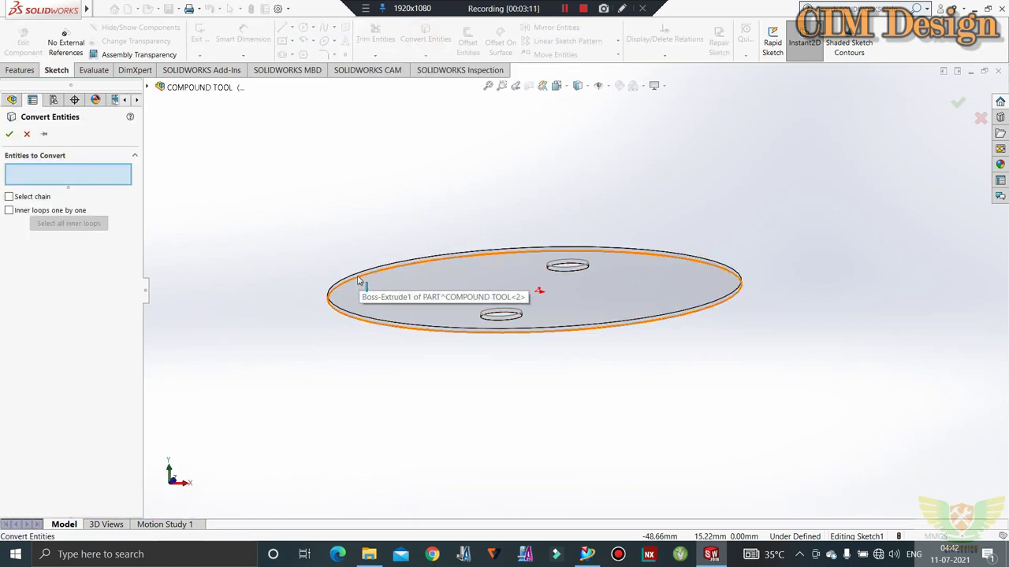
pyautogui.click(358, 279)
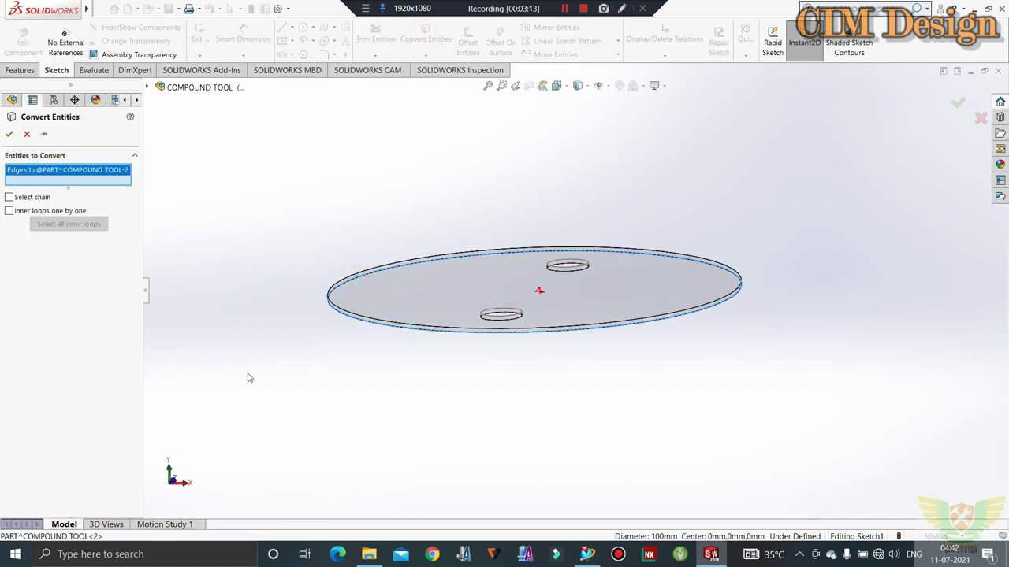
pyautogui.click(554, 270)
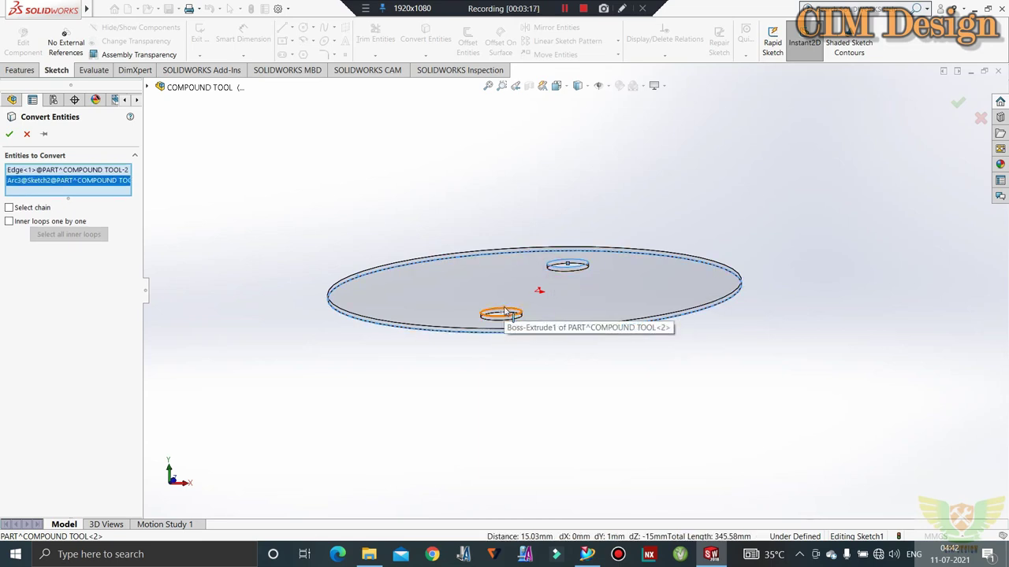
pyautogui.click(505, 312)
pyautogui.click(10, 135)
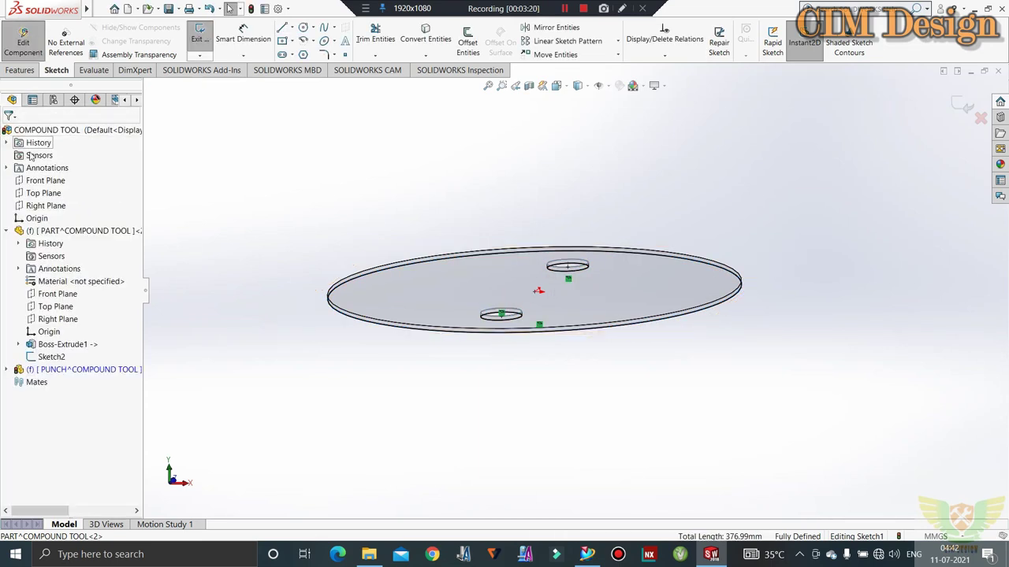
# Exit the sketch and extrude it 35 mm into a solid Ø100 punch cylinder
pyautogui.click(199, 37)
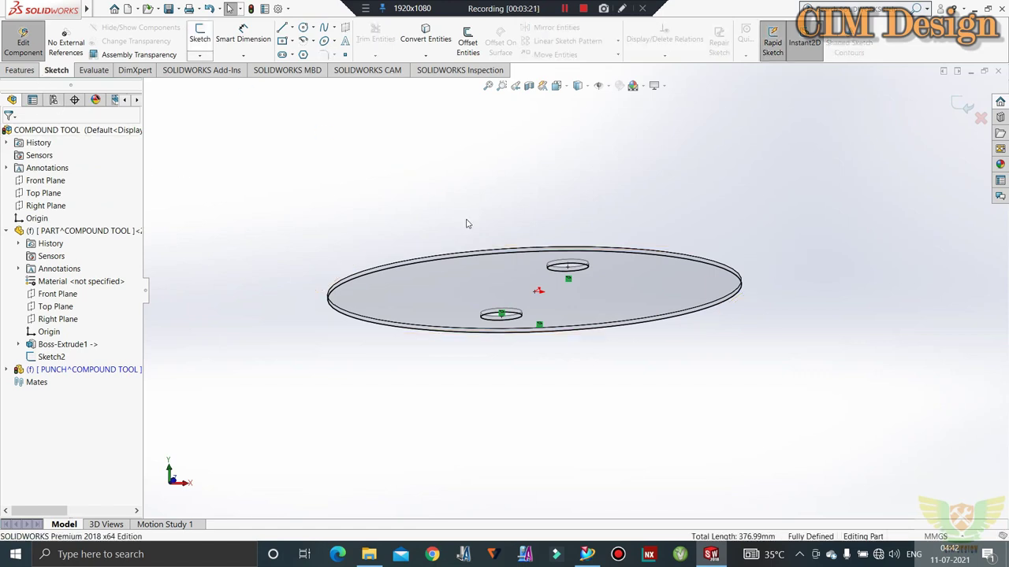
pyautogui.click(20, 70)
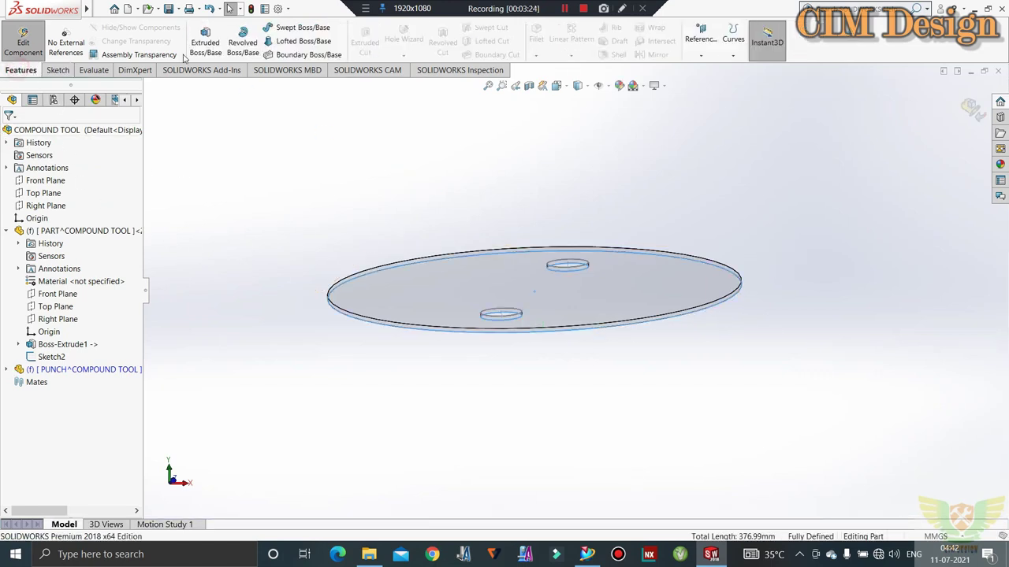
pyautogui.click(205, 42)
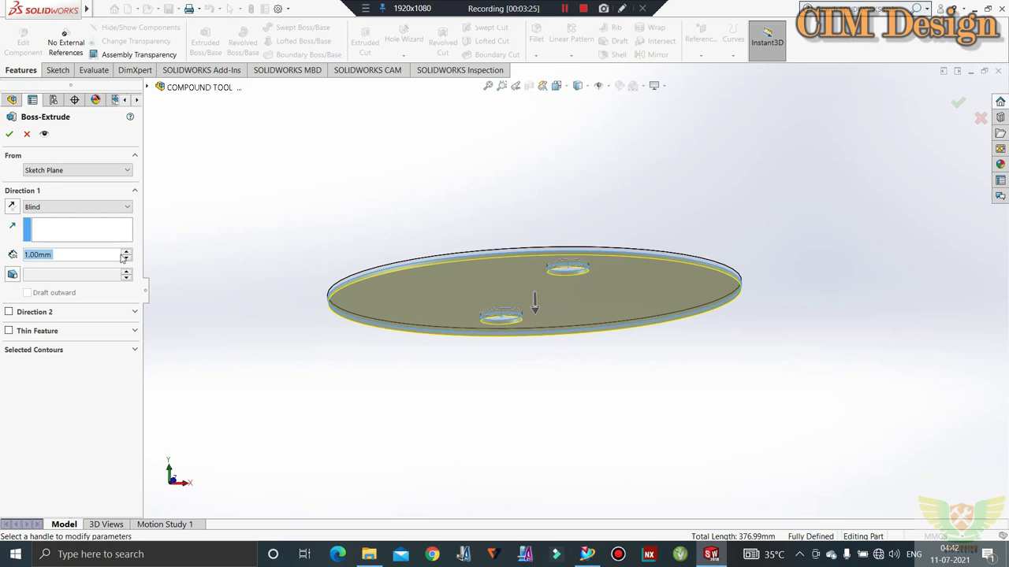
pyautogui.write('35')
pyautogui.press('Return')
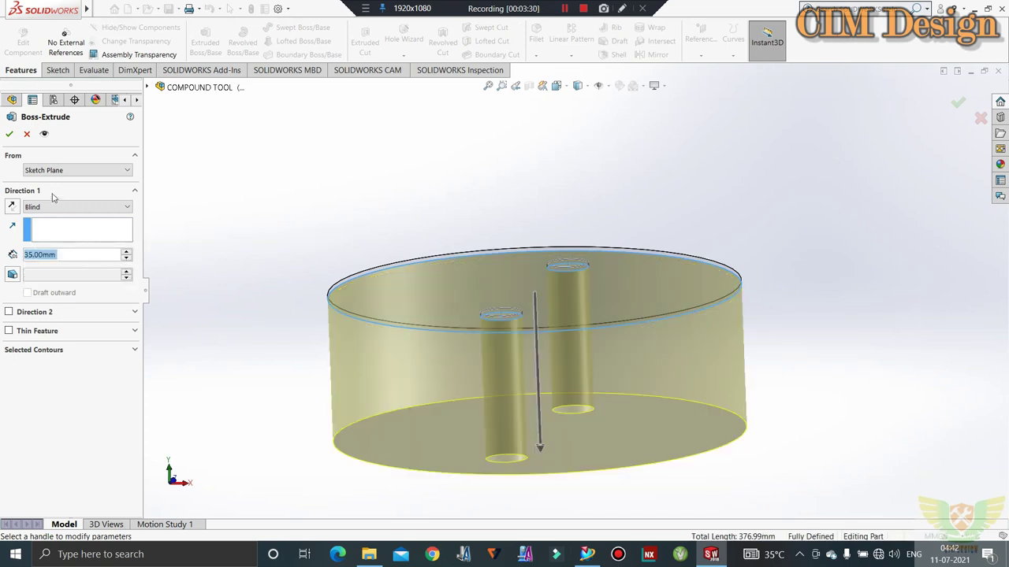
pyautogui.click(8, 134)
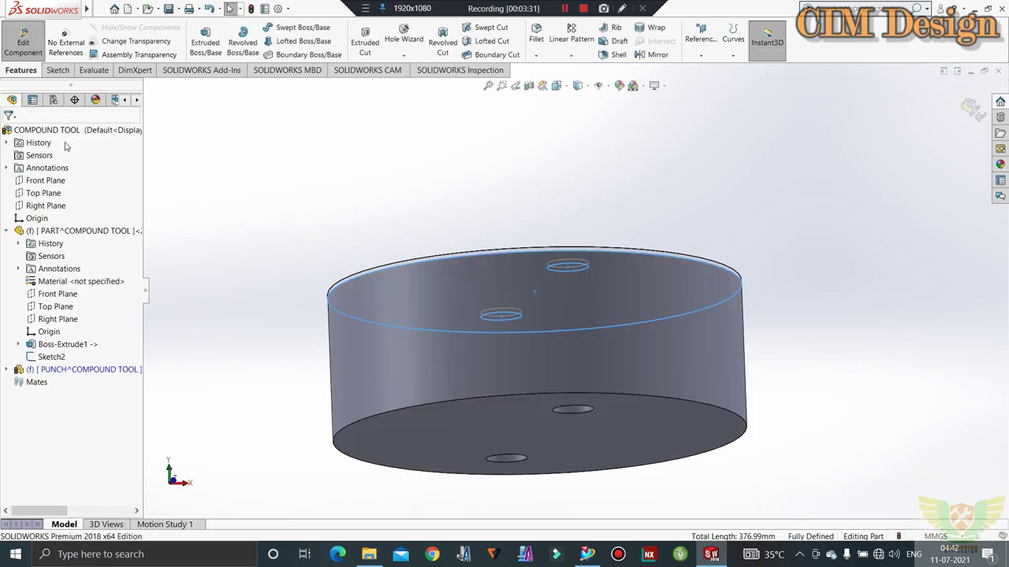
pyautogui.moveTo(393, 184); pyautogui.dragTo(453, 288, button='middle')
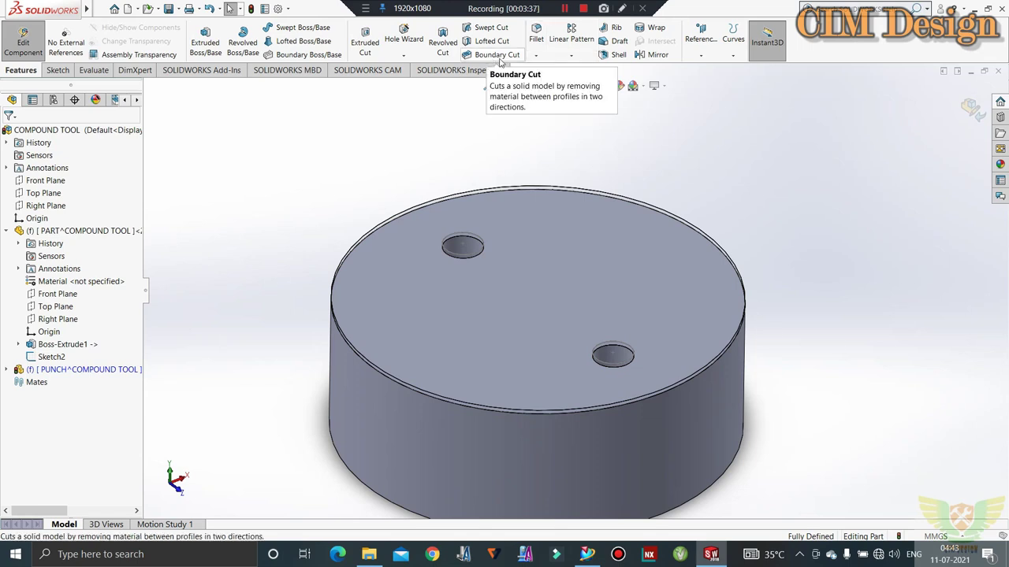
# Apply a 1° DraftXpert draft to both holes, with the top face as neutral plane
pyautogui.click(617, 40)
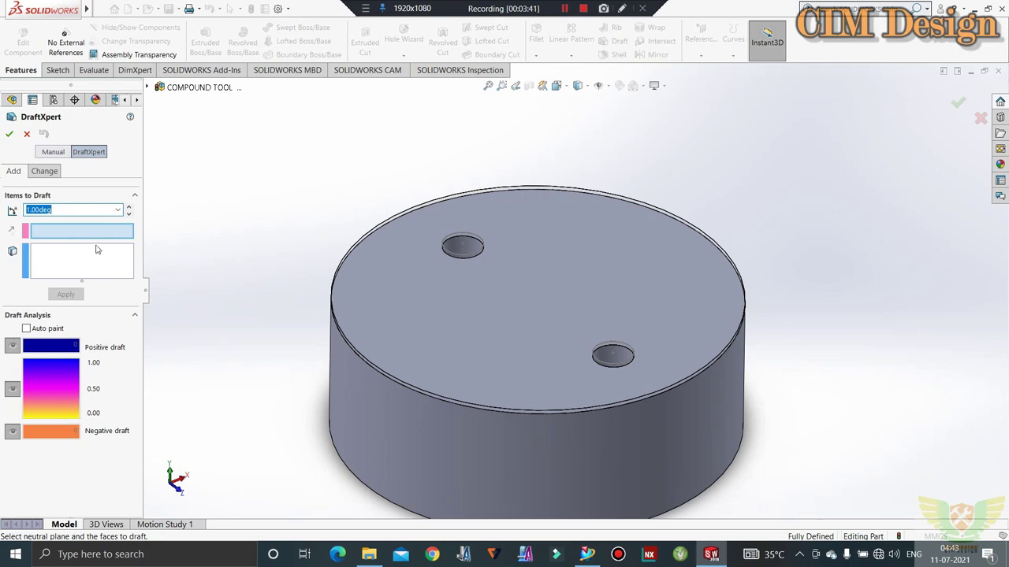
pyautogui.click(457, 276)
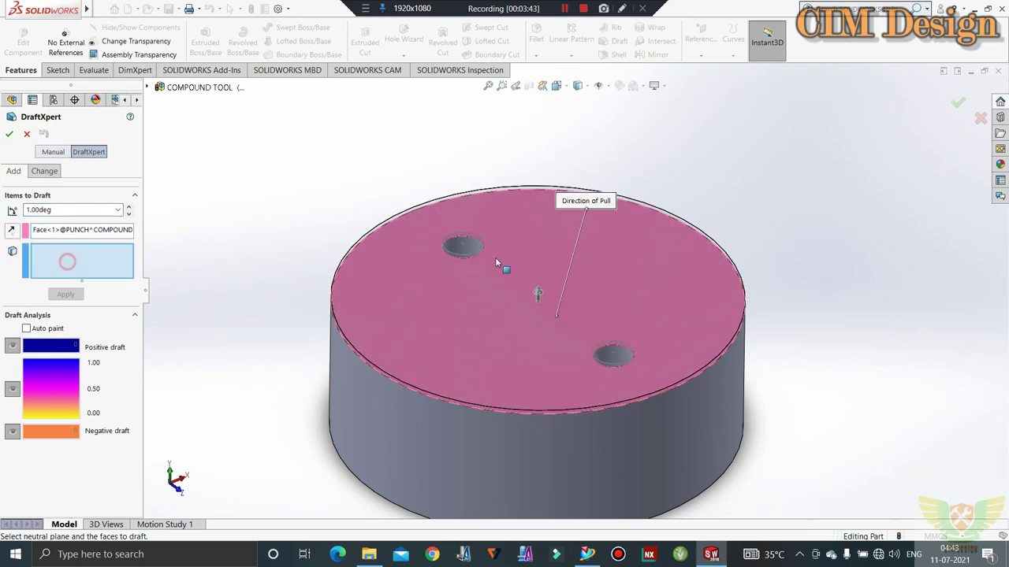
pyautogui.click(461, 246)
pyautogui.click(612, 355)
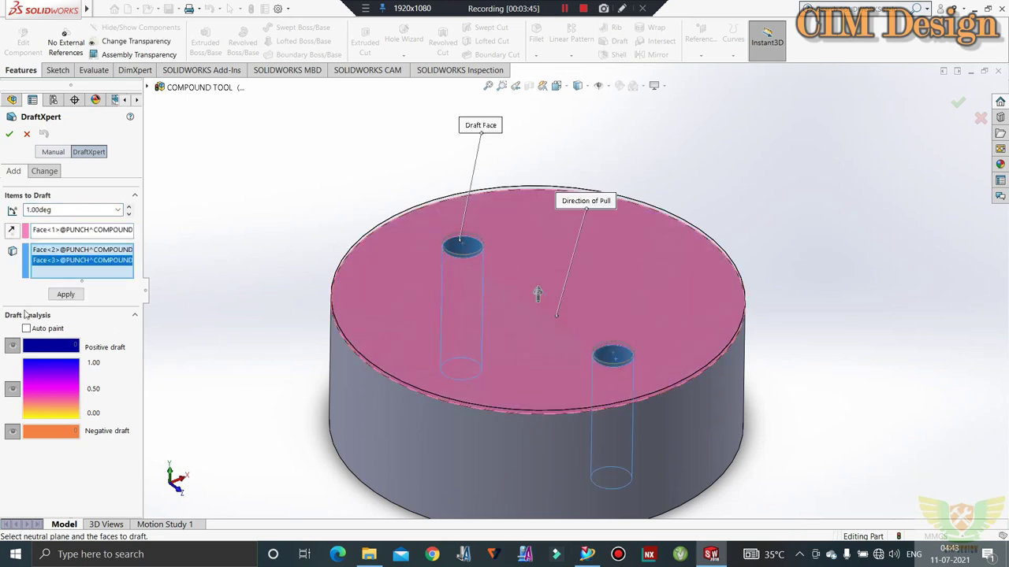
pyautogui.click(65, 294)
# Inspect the drafted holes from the top view, edit the draft angle, and close DraftXpert
pyautogui.moveTo(283, 251); pyautogui.dragTo(378, 279, button='middle')
pyautogui.hotkey('ctrl', '8')
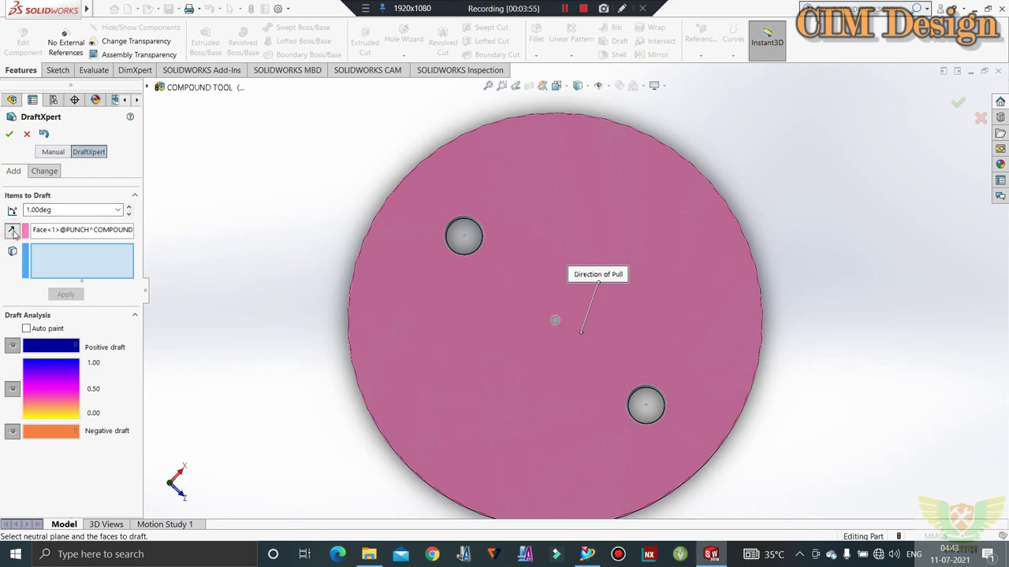
pyautogui.doubleClick(58, 211)
pyautogui.write('2')
pyautogui.click(11, 135)
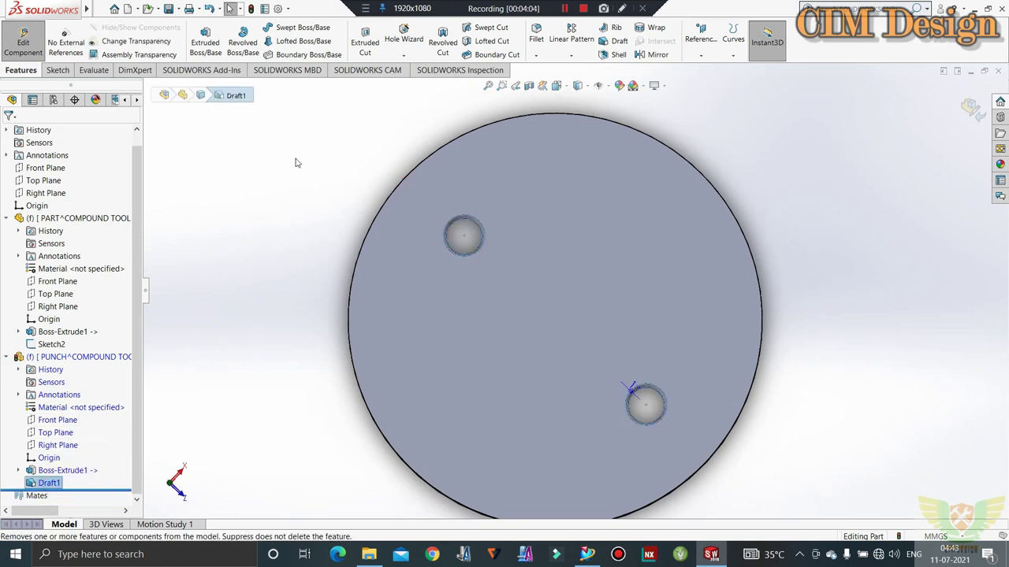
# Edit Draft1 to raise the draft on the punch's two holes to 2°
pyautogui.click(360, 137)
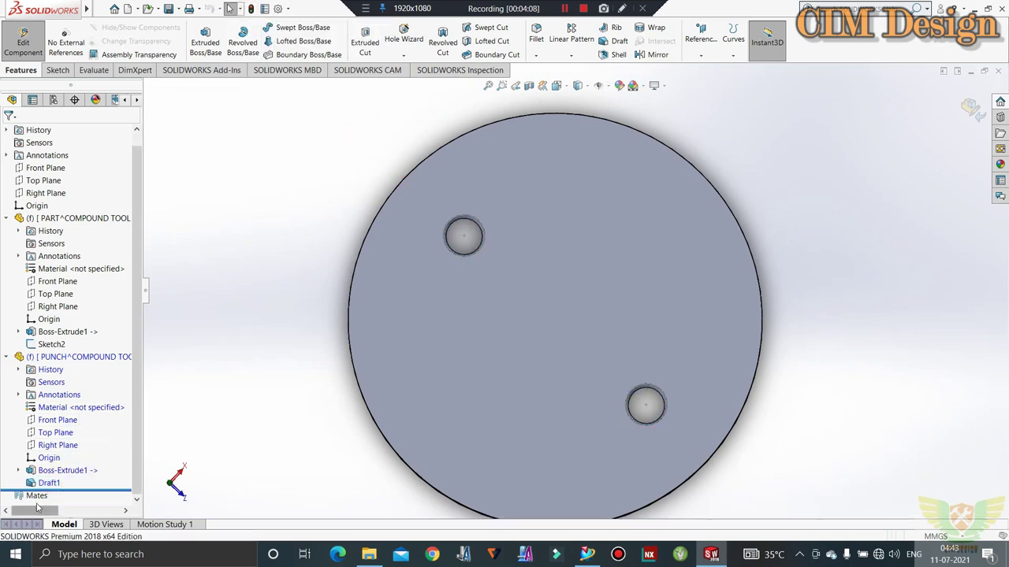
pyautogui.click(47, 485)
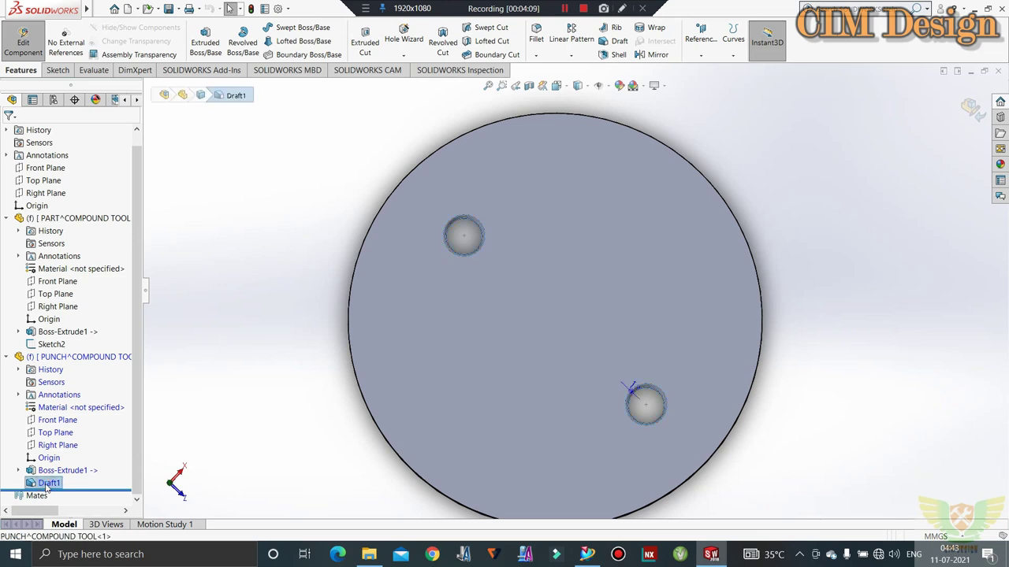
pyautogui.rightClick(47, 485)
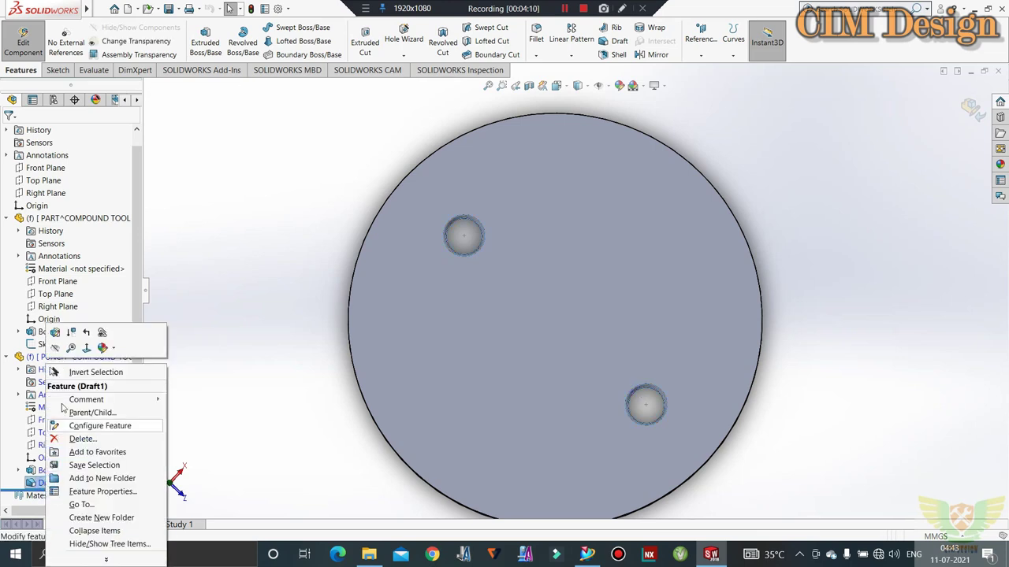
pyautogui.click(70, 339)
pyautogui.moveTo(365, 356); pyautogui.dragTo(371, 226, button='middle')
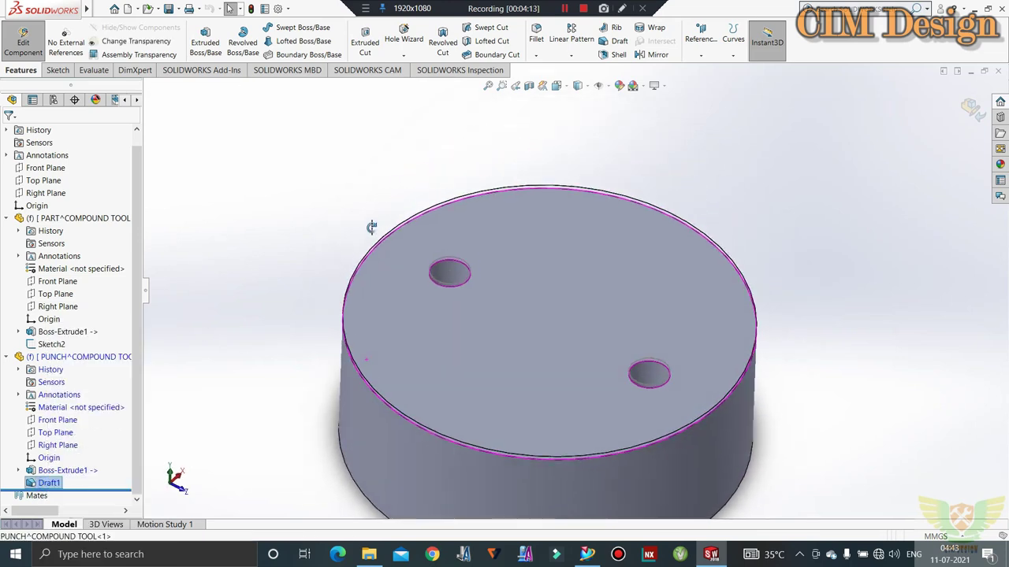
pyautogui.rightClick(53, 485)
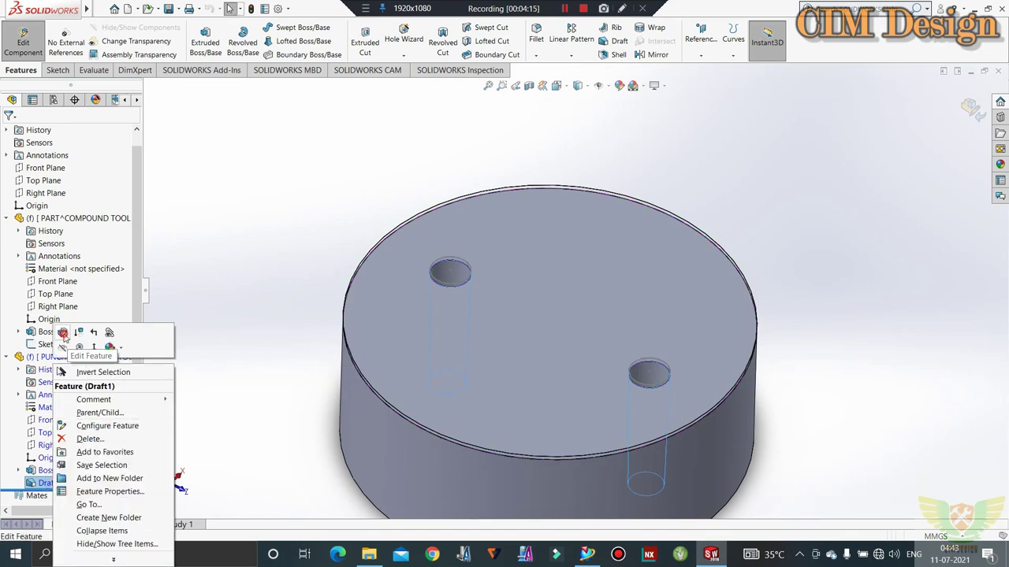
pyautogui.click(62, 346)
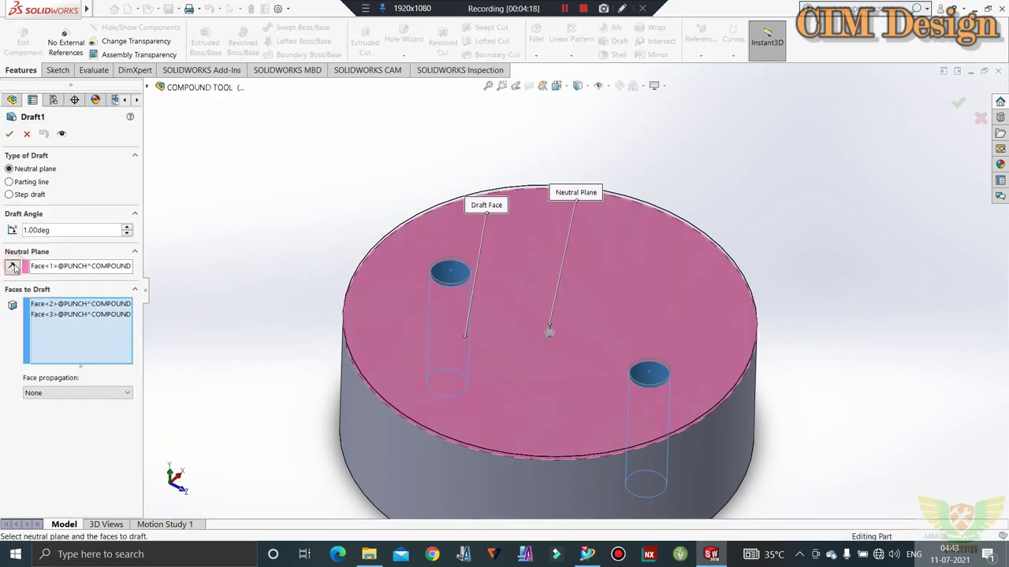
pyautogui.click(125, 226)
pyautogui.click(8, 134)
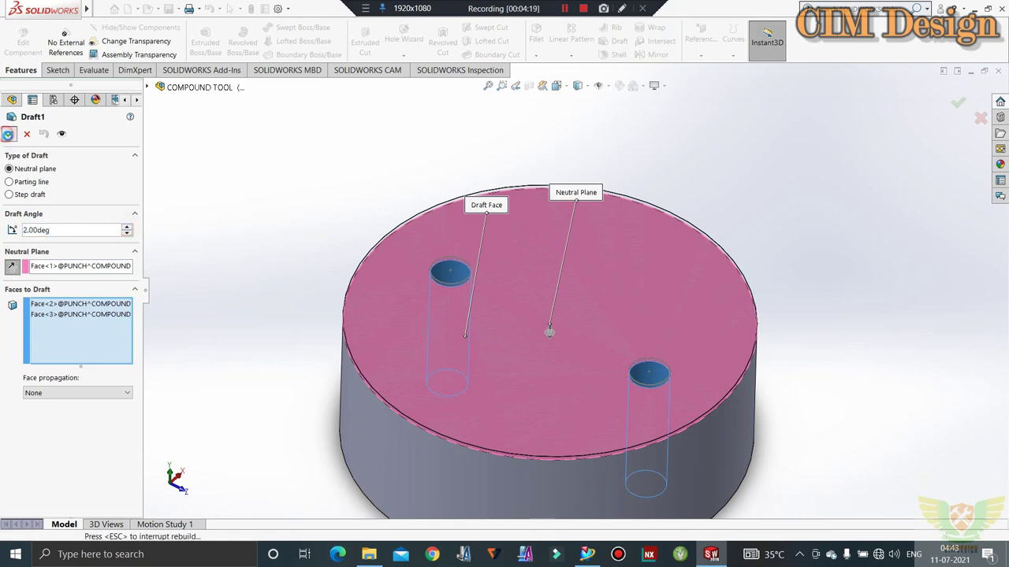
# Orbit and zoom to inspect the 2° drafted holes on the punch's top face
pyautogui.moveTo(323, 236)
pyautogui.mouseDown(button='middle')
pyautogui.moveTo(322, 367)
pyautogui.moveTo(344, 165)
pyautogui.moveTo(468, 293)
pyautogui.moveTo(472, 236)
pyautogui.moveTo(496, 494)
pyautogui.moveTo(427, 325)
pyautogui.moveTo(439, 364)
pyautogui.mouseUp(button='middle')
pyautogui.scroll(-3, 439, 365)
pyautogui.scroll(-2, 434, 316)
pyautogui.scroll(-2, 465, 297)
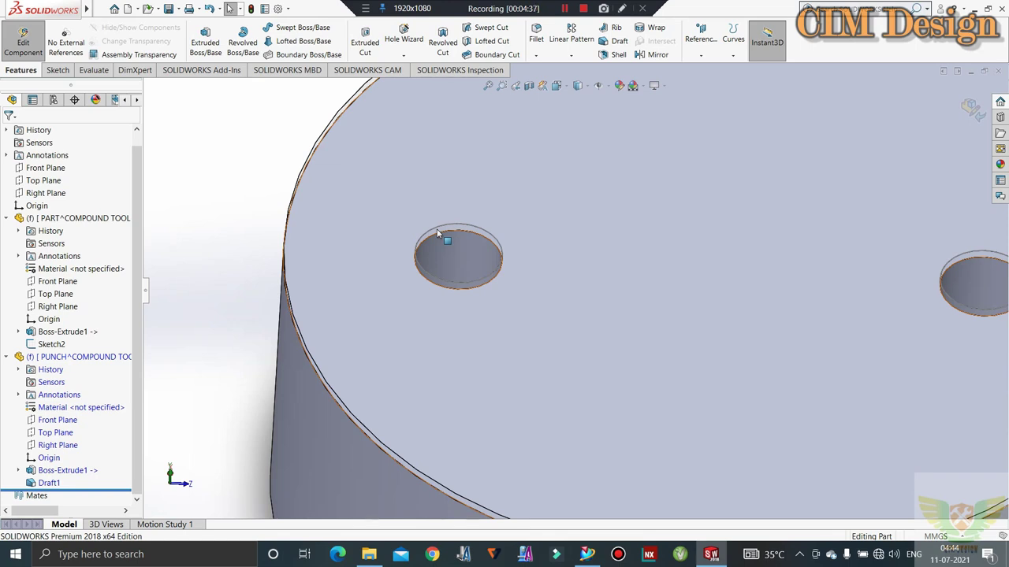
pyautogui.scroll(5, 426, 225)
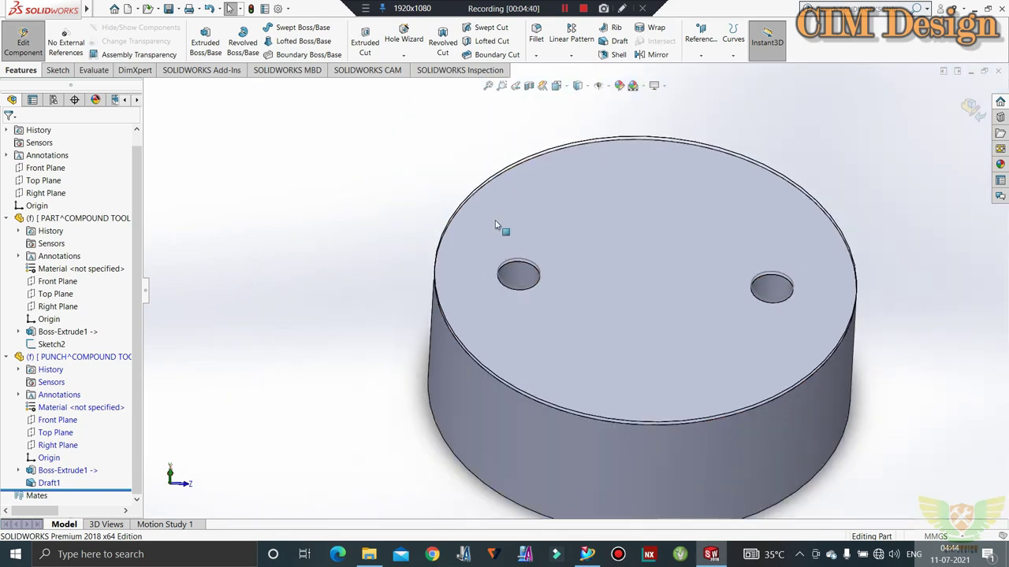
pyautogui.scroll(-3, 788, 319)
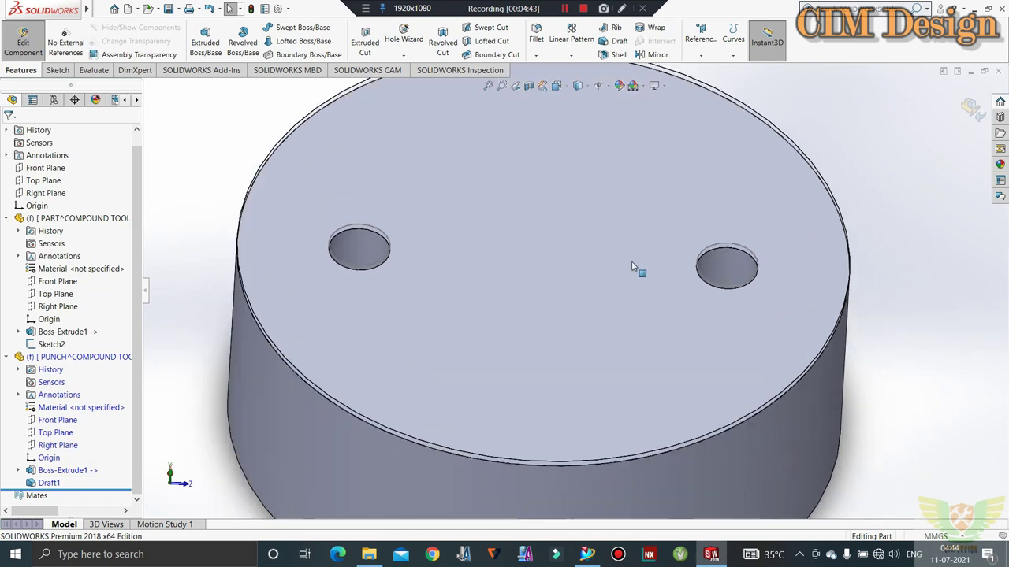
pyautogui.scroll(2, 566, 230)
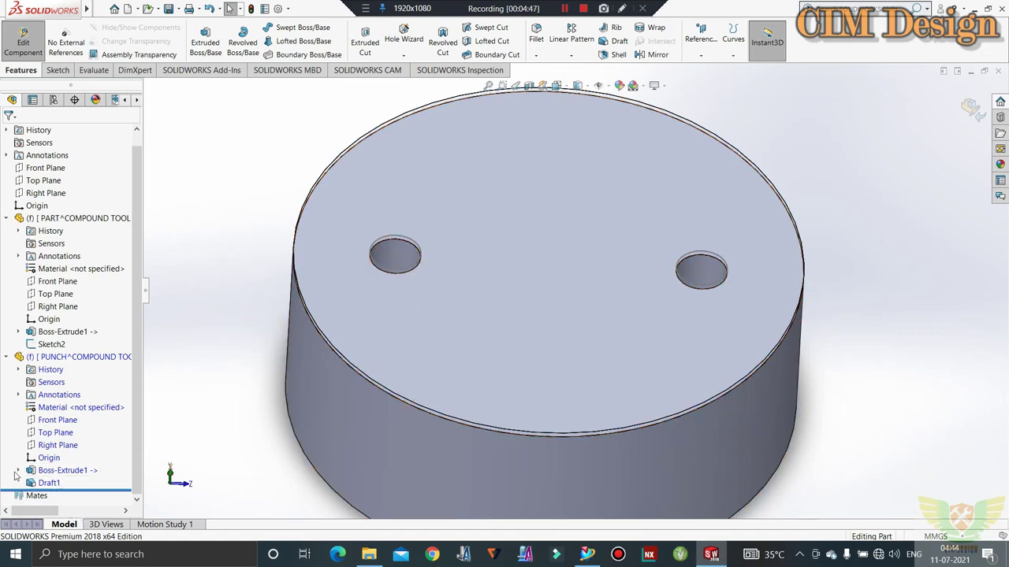
# Open the punch's base sketch for editing and view it from the bottom
pyautogui.click(19, 470)
pyautogui.click(63, 483)
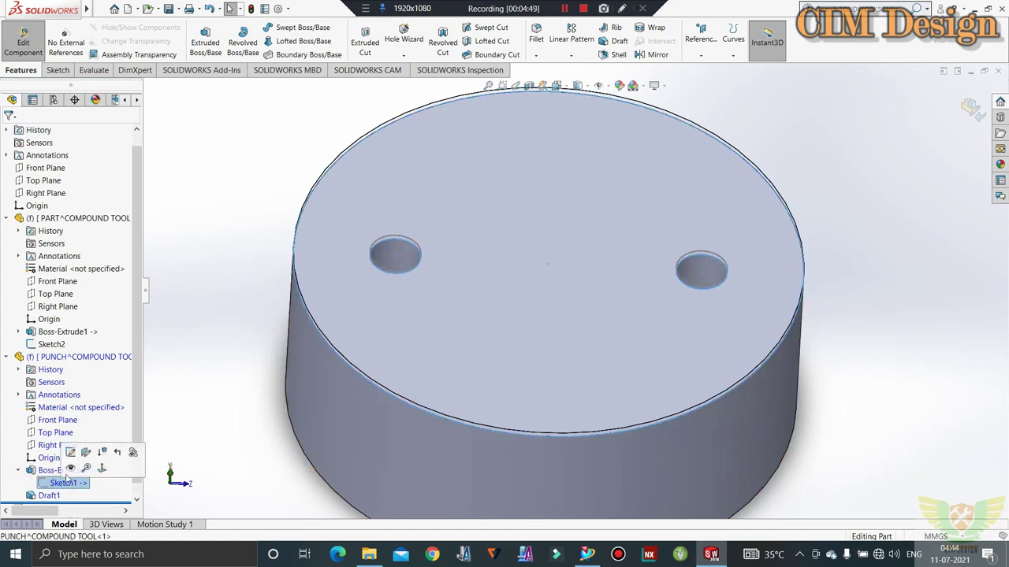
pyautogui.click(70, 454)
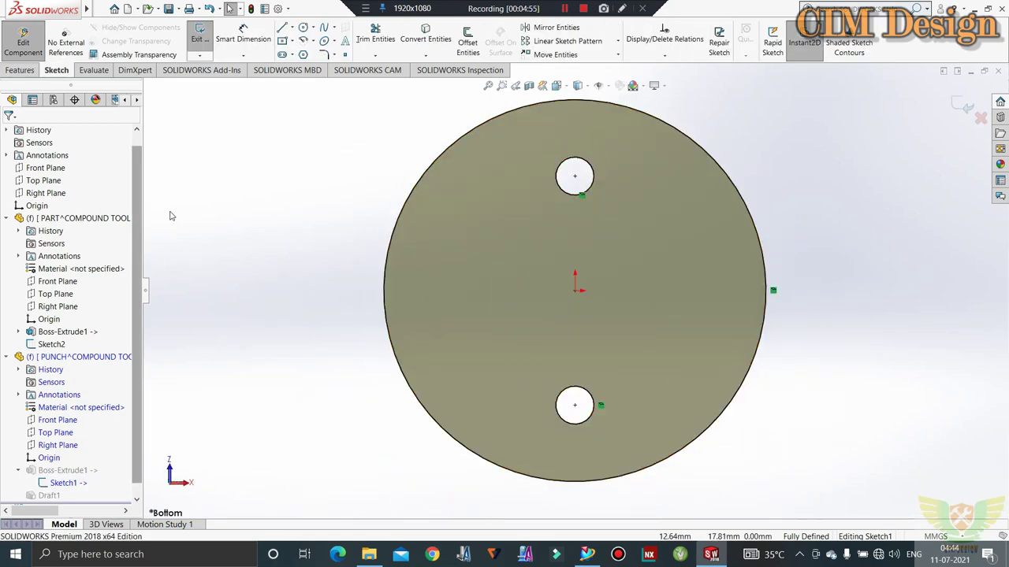
pyautogui.moveTo(586, 256)
pyautogui.mouseDown(button='middle')
pyautogui.moveTo(703, 334)
pyautogui.moveTo(686, 331)
pyautogui.mouseUp(button='middle')
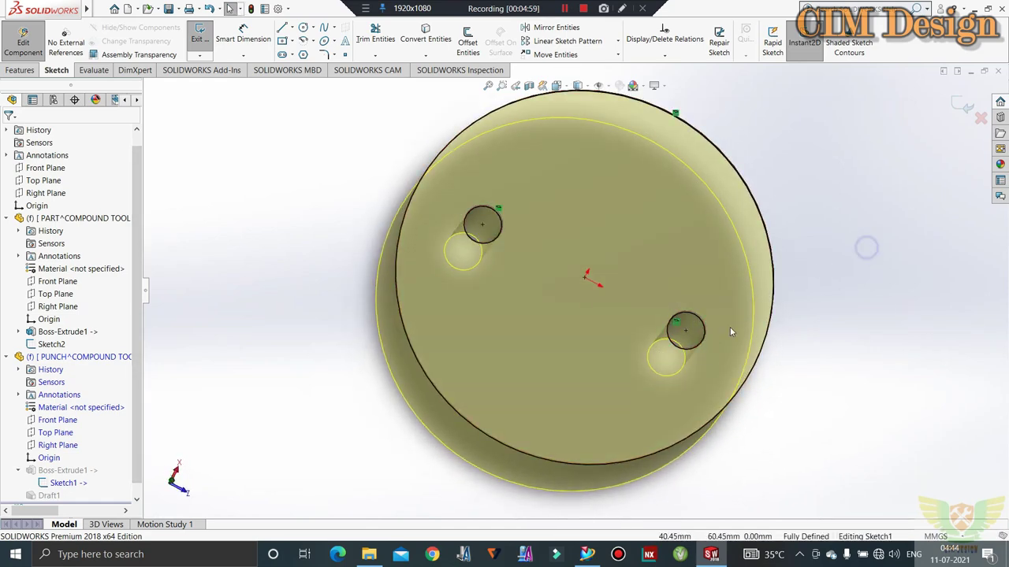
pyautogui.press('l')
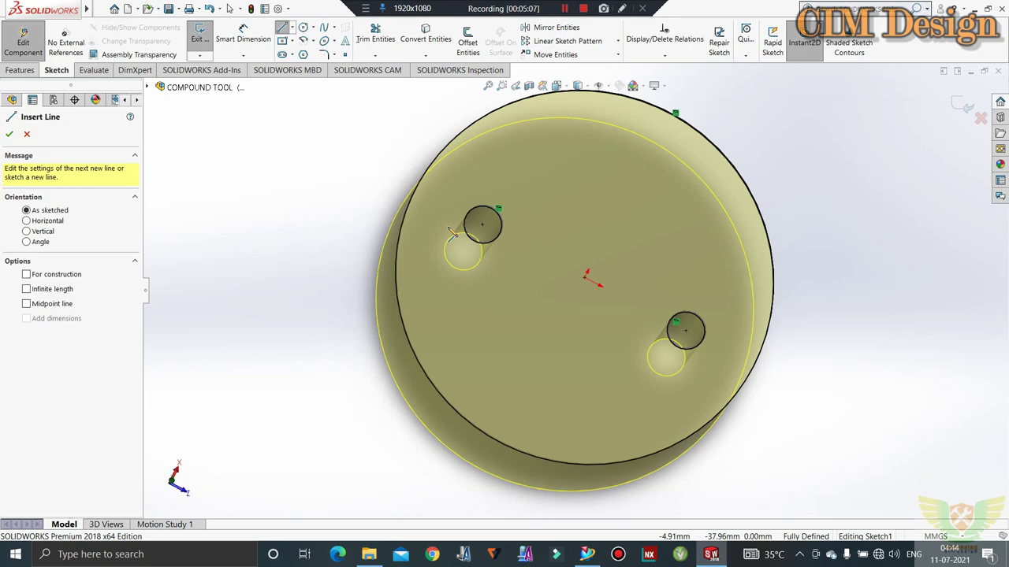
pyautogui.hotkey('ctrl', '6')
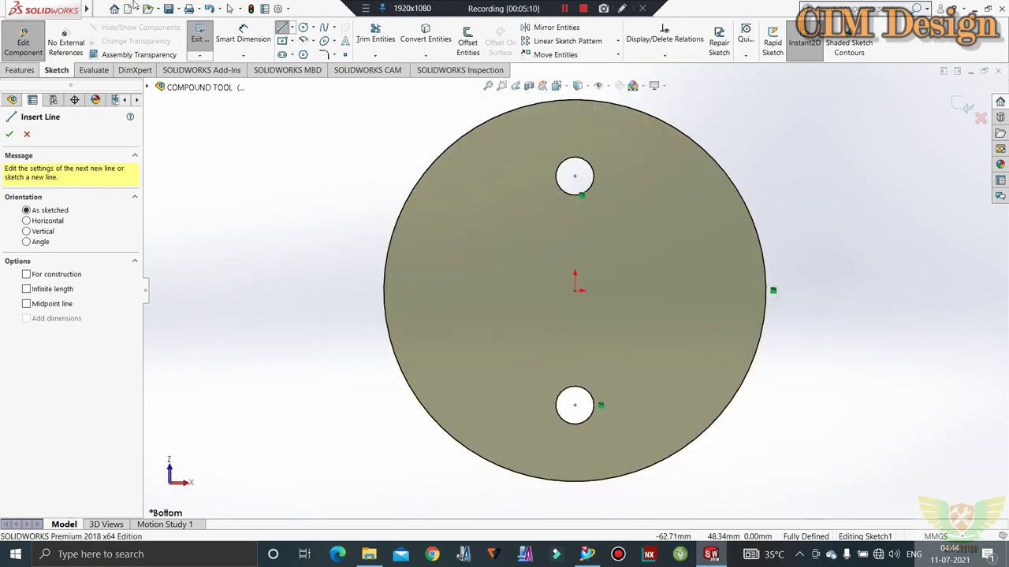
pyautogui.moveTo(44, 9)
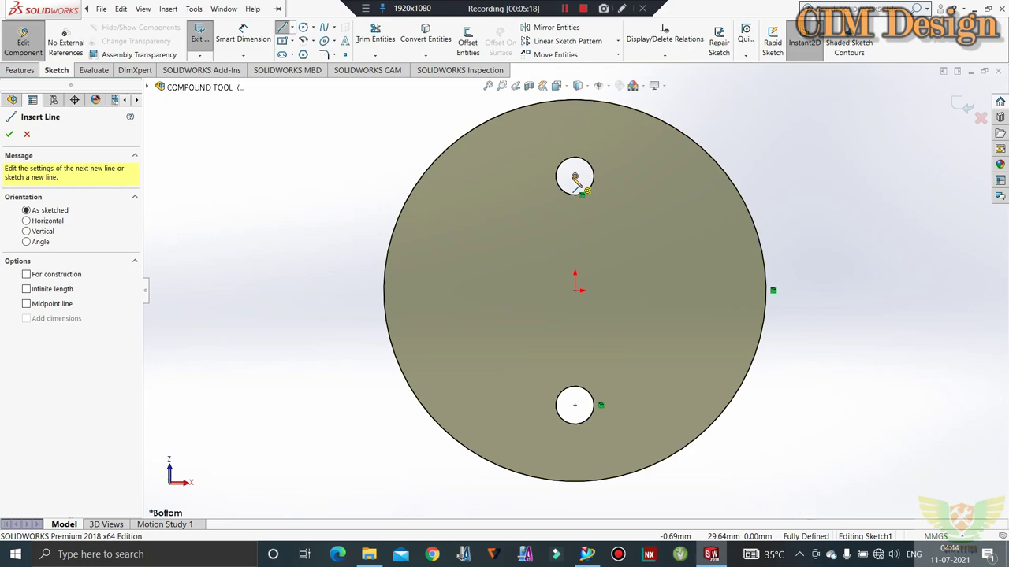
# Exit the sketch and orbit to inspect the punch cylinder's top face in 3D
pyautogui.click(199, 35)
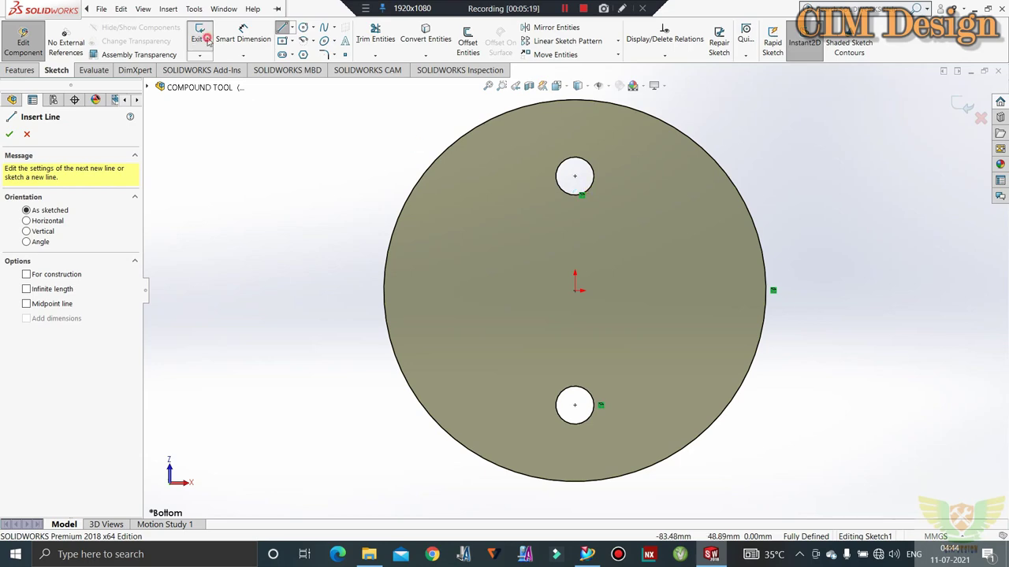
pyautogui.moveTo(552, 202); pyautogui.dragTo(721, 253, button='middle')
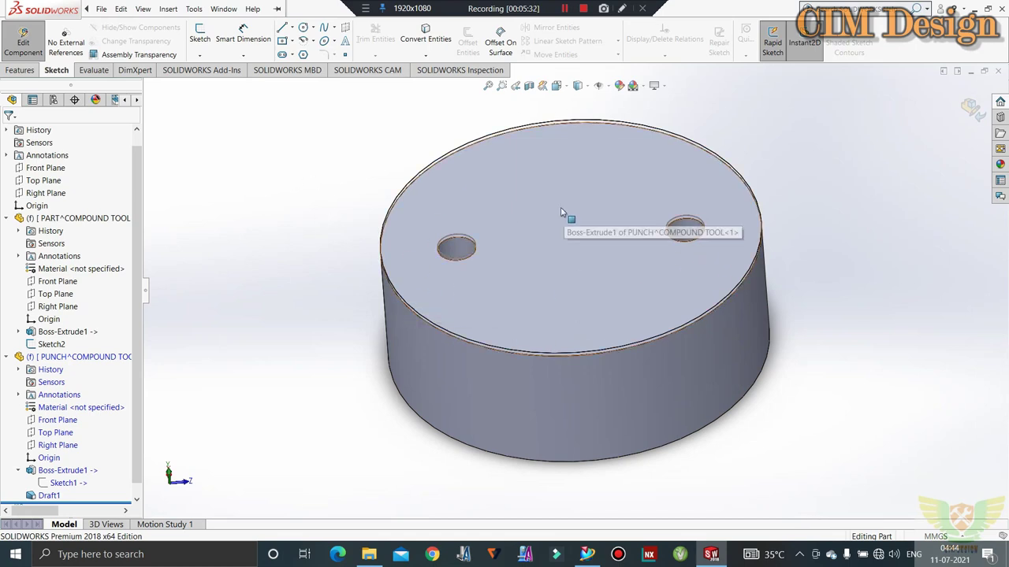
pyautogui.moveTo(446, 308); pyautogui.dragTo(404, 255, button='middle')
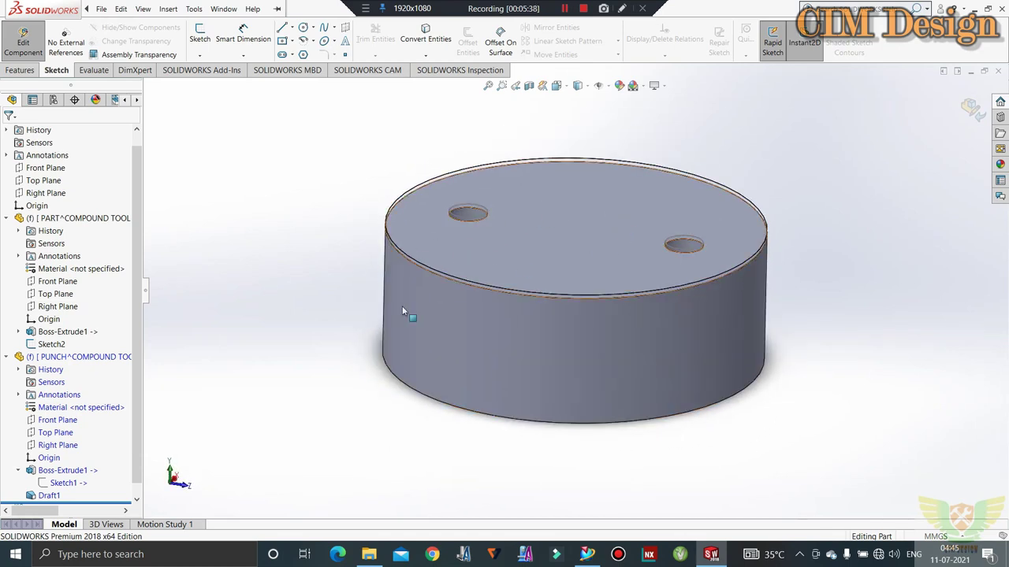
# Exit component editing and give the PART^COMPOUND TOOL top plate a red appearance
pyautogui.click(35, 39)
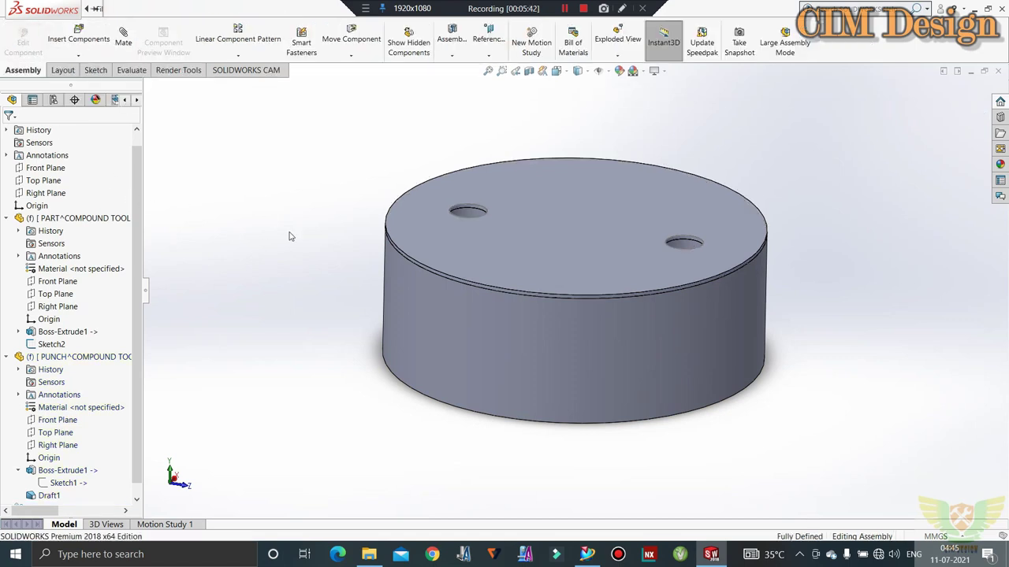
pyautogui.click(561, 198)
pyautogui.rightClick(561, 198)
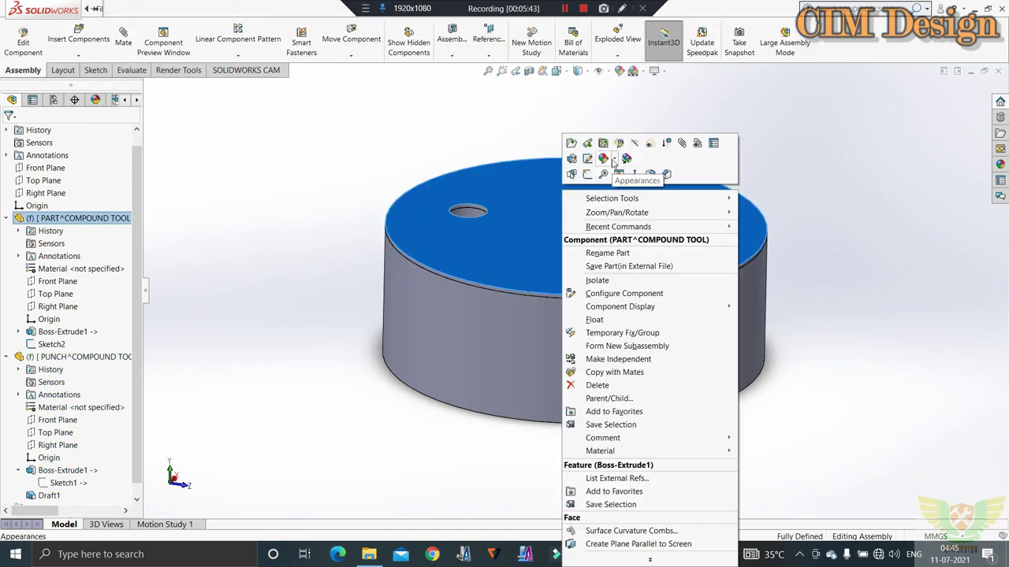
pyautogui.click(65, 220)
pyautogui.rightClick(65, 221)
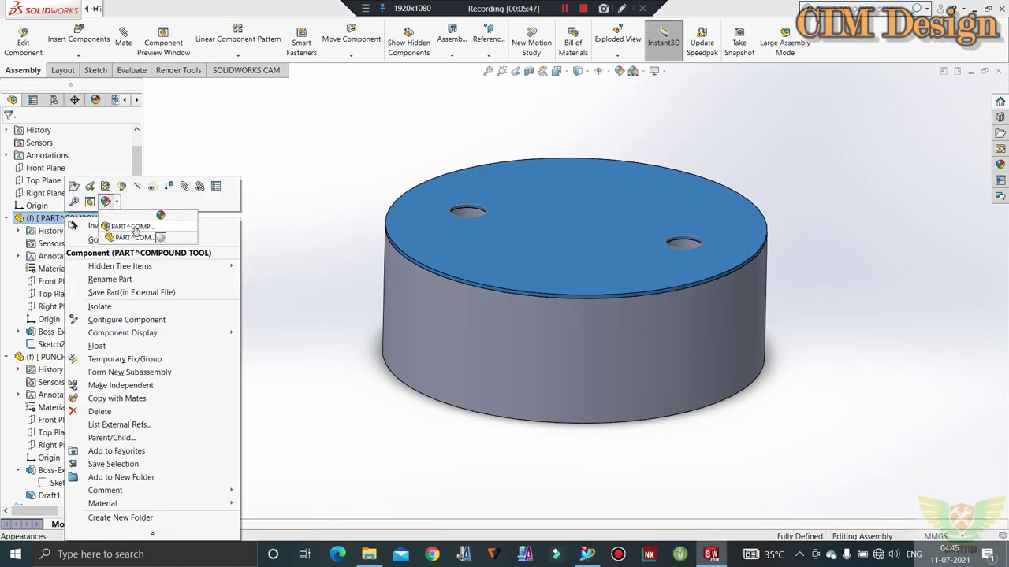
pyautogui.click(115, 202)
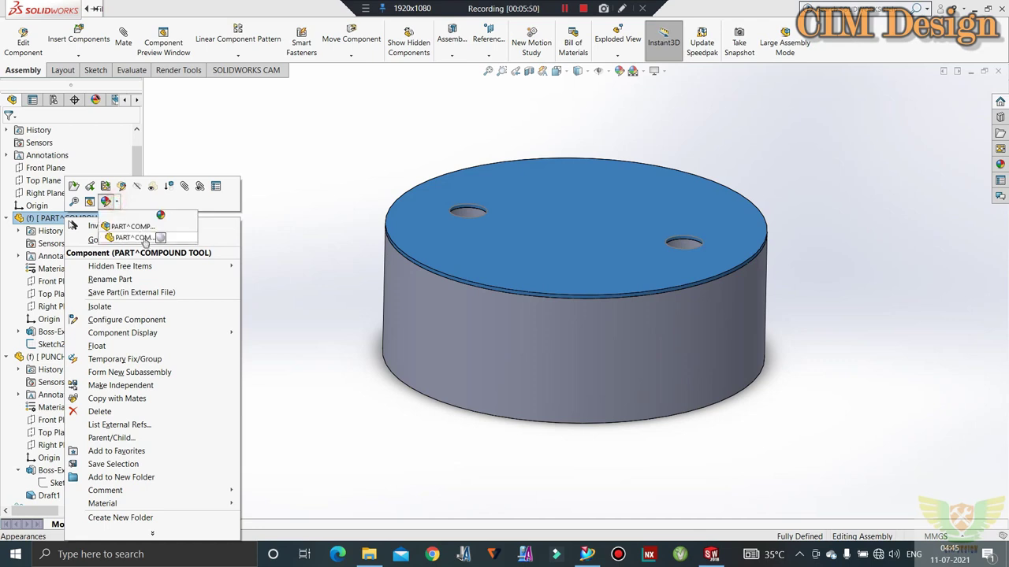
pyautogui.click(160, 237)
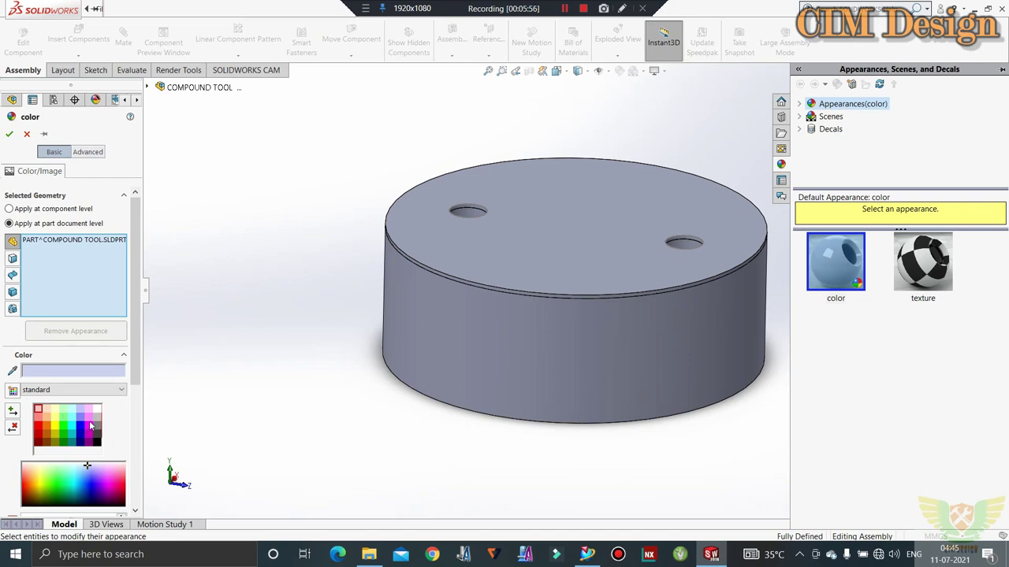
pyautogui.click(36, 425)
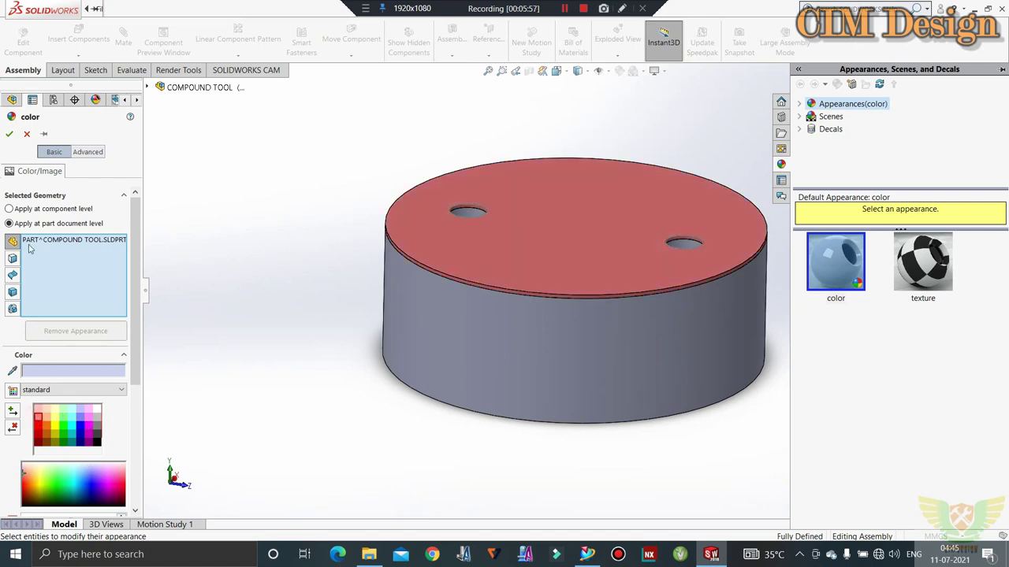
pyautogui.click(10, 134)
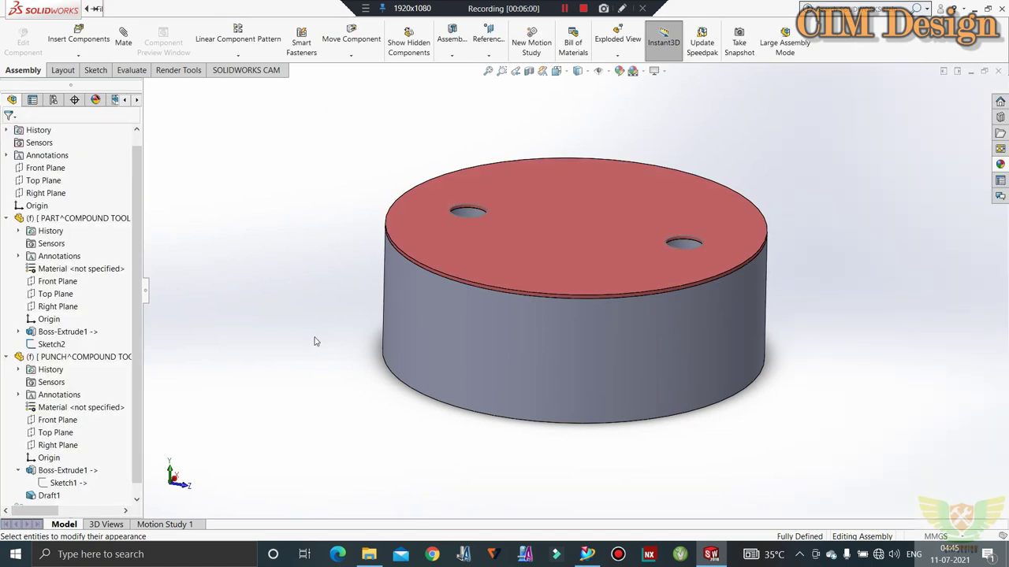
pyautogui.moveTo(314, 341)
pyautogui.mouseDown(button='middle')
pyautogui.moveTo(313, 227)
pyautogui.moveTo(334, 304)
pyautogui.moveTo(323, 259)
pyautogui.mouseUp(button='middle')
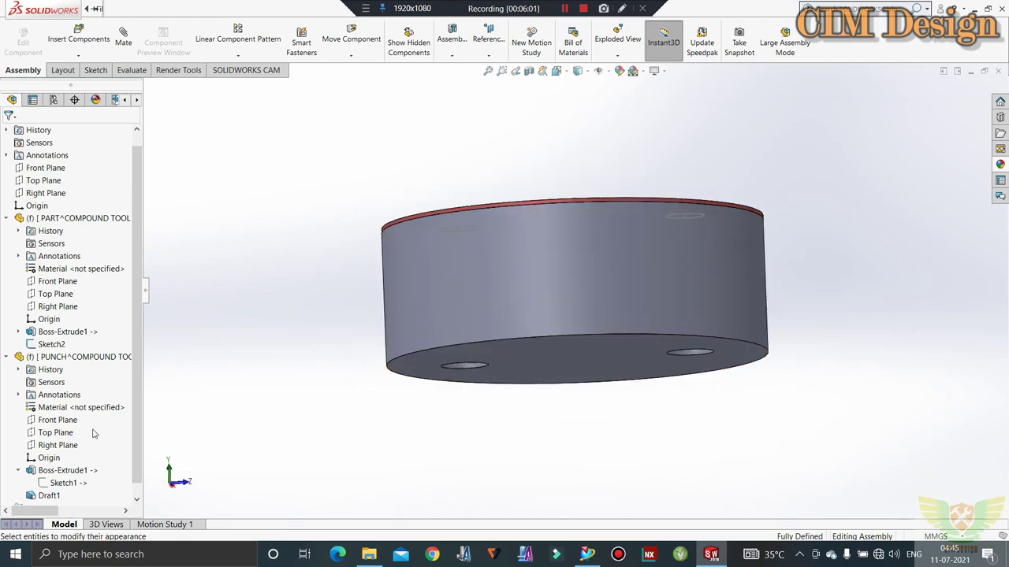
# Insert a new blank part into the assembly and rename it PUNCH PLATE
pyautogui.scroll(-1, 86, 417)
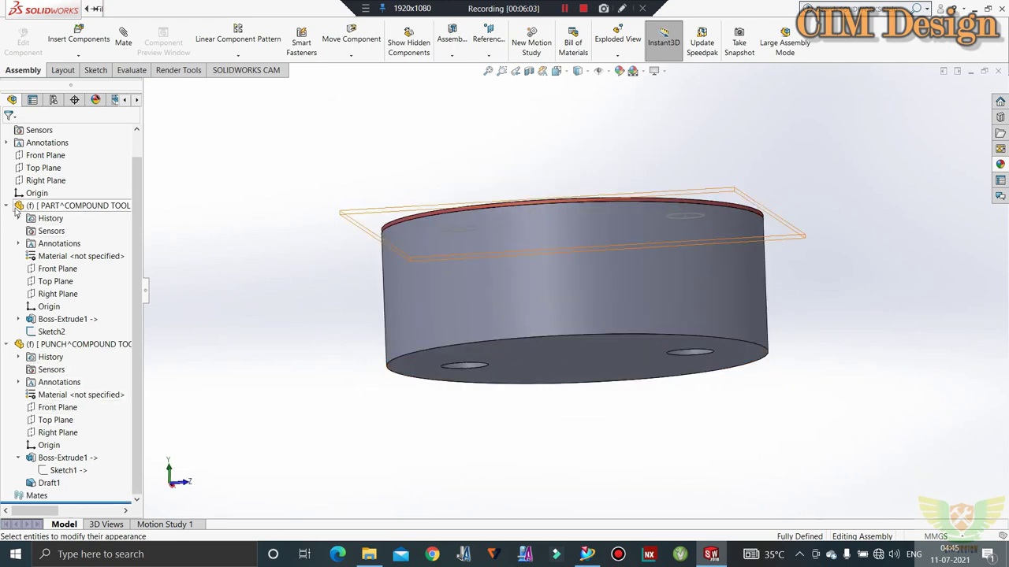
pyautogui.click(6, 206)
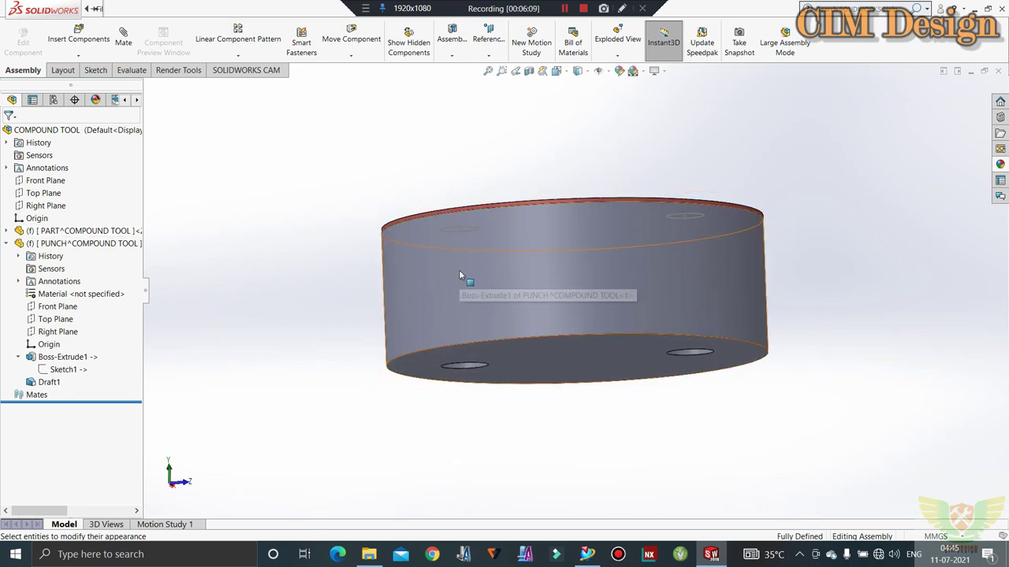
pyautogui.moveTo(456, 365)
pyautogui.mouseDown(button='middle')
pyautogui.moveTo(435, 383)
pyautogui.moveTo(455, 398)
pyautogui.mouseUp(button='middle')
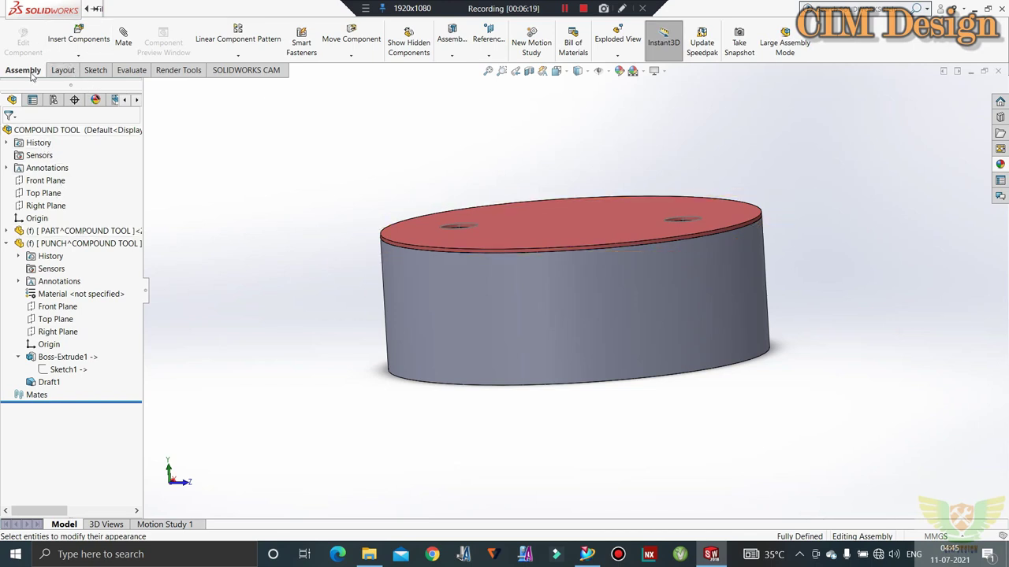
pyautogui.click(79, 55)
pyautogui.click(84, 79)
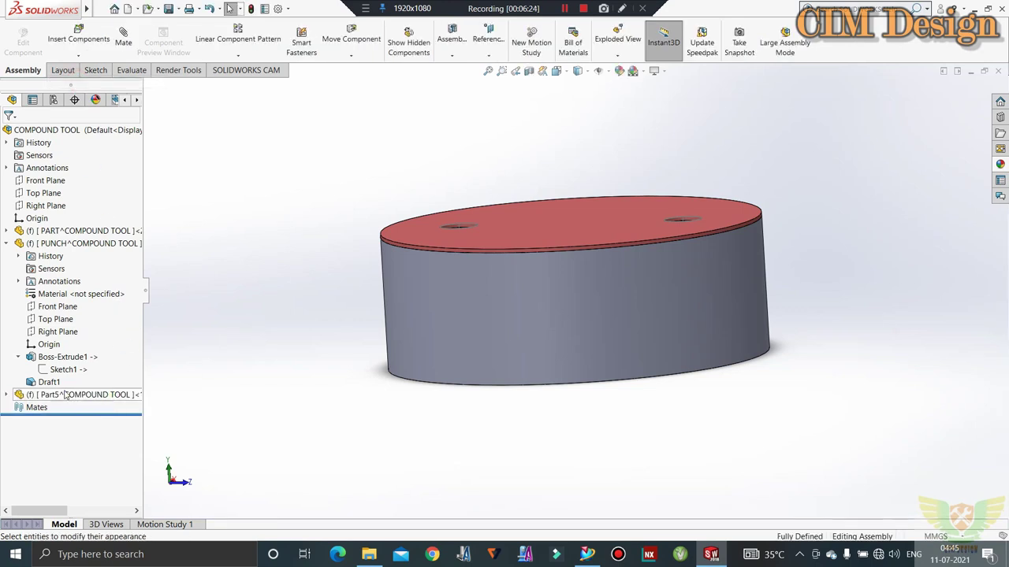
pyautogui.rightClick(47, 394)
pyautogui.click(111, 293)
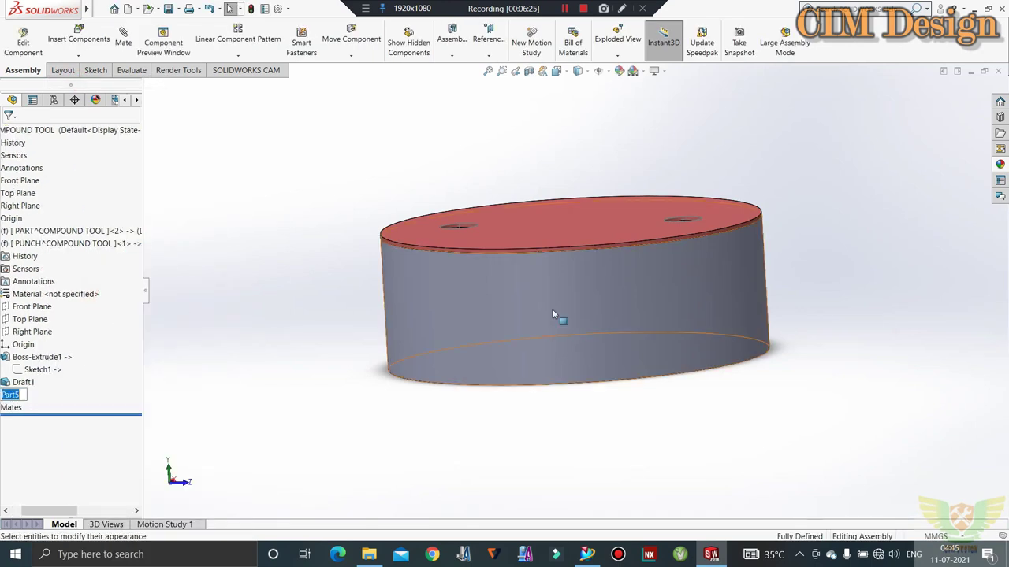
pyautogui.write('(f) [ PU')
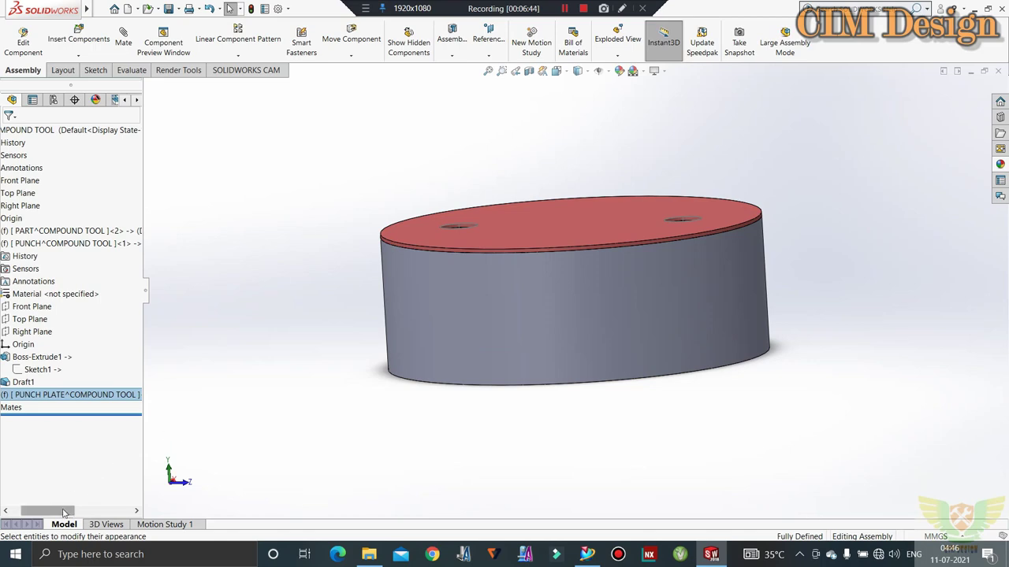
pyautogui.moveTo(67, 510); pyautogui.dragTo(56, 511)
# Save all documents, storing the new PUNCH PLATE part inside the assembly
pyautogui.click(168, 9)
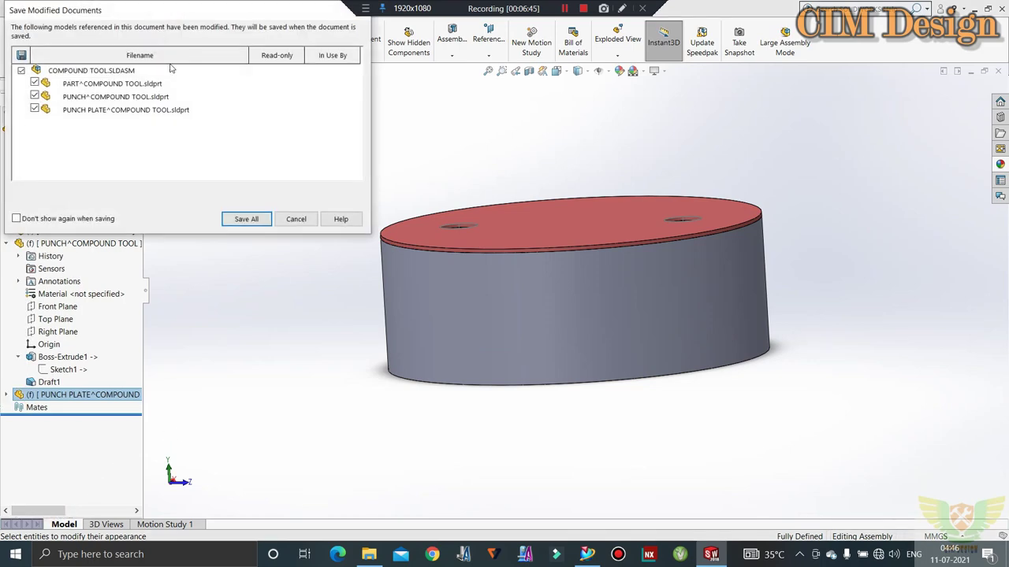
pyautogui.click(245, 220)
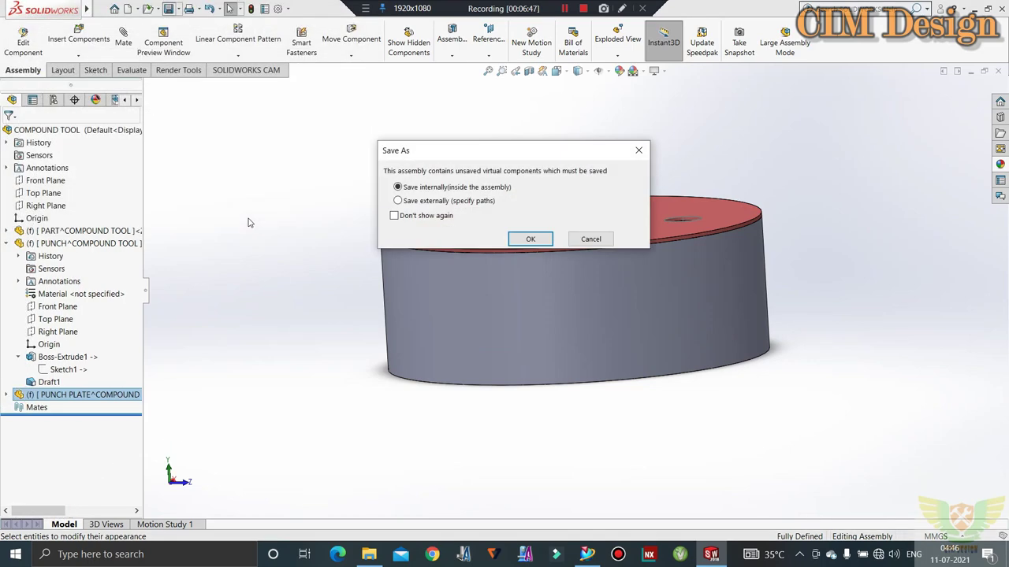
pyautogui.click(530, 238)
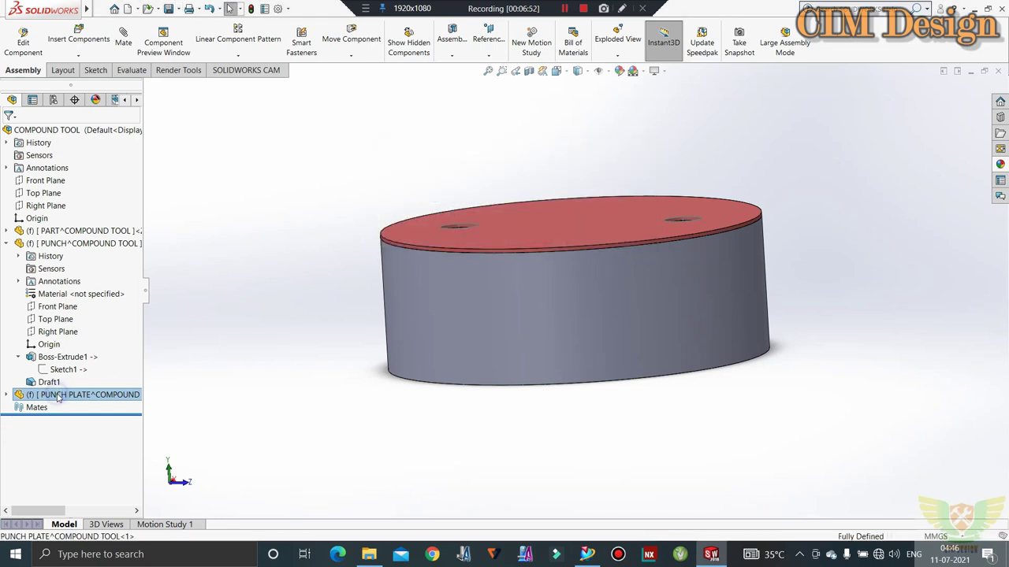
pyautogui.rightClick(57, 399)
# Edit PUNCH PLATE in place and start a sketch on the punch's bottom face
pyautogui.click(115, 198)
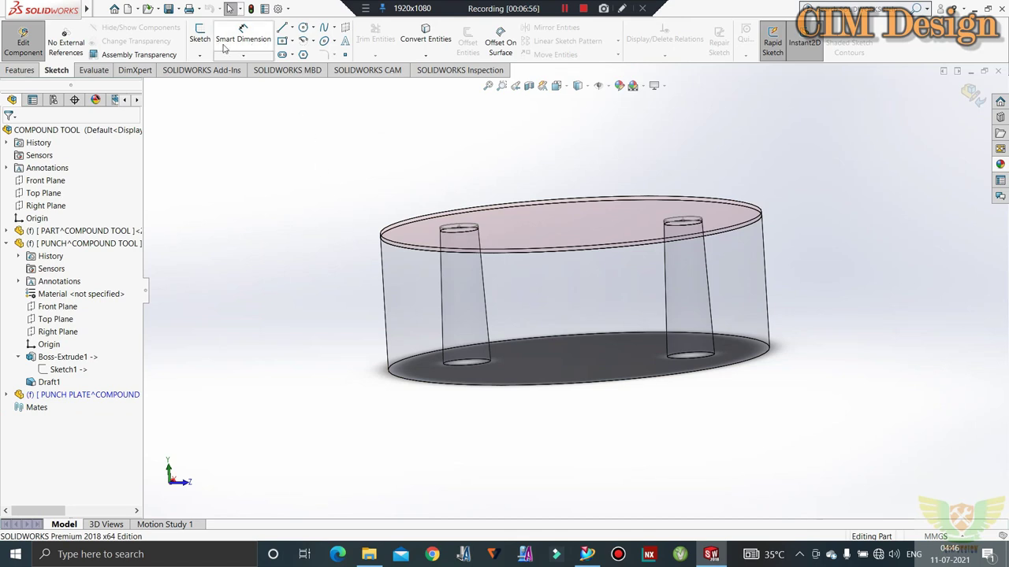
pyautogui.click(200, 33)
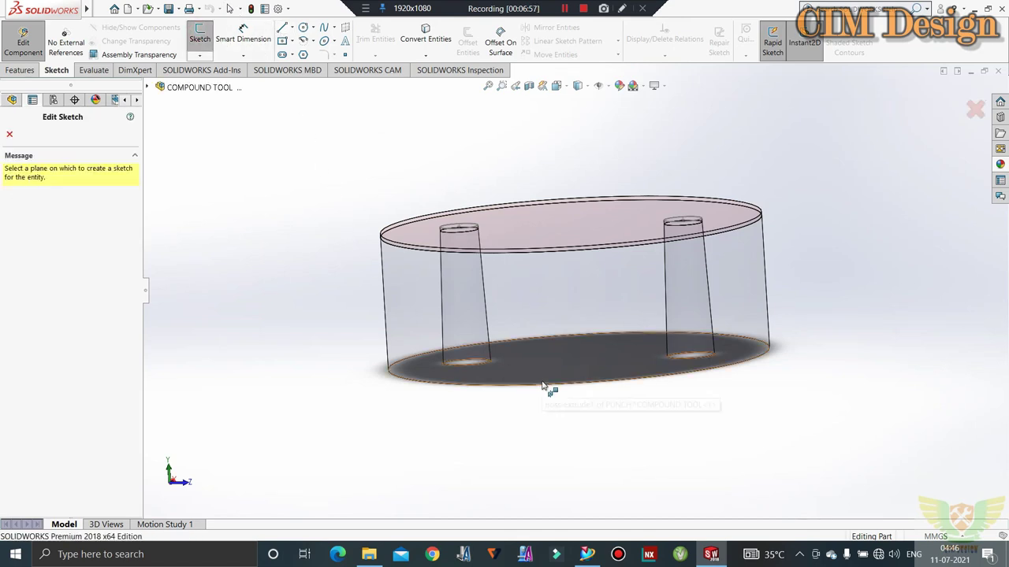
pyautogui.click(545, 386)
pyautogui.moveTo(507, 395); pyautogui.dragTo(472, 229, button='middle')
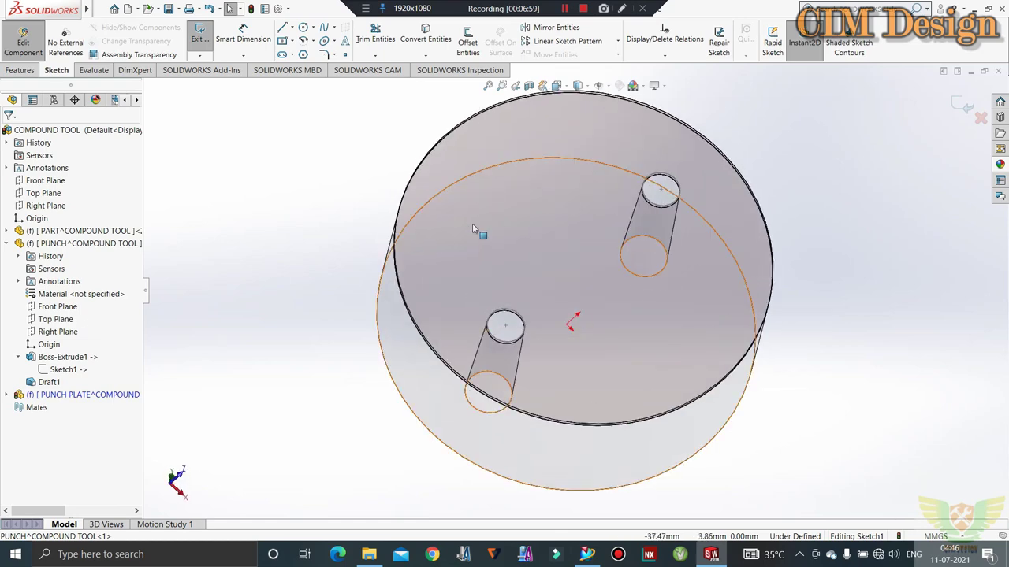
pyautogui.hotkey('ctrl', '8')
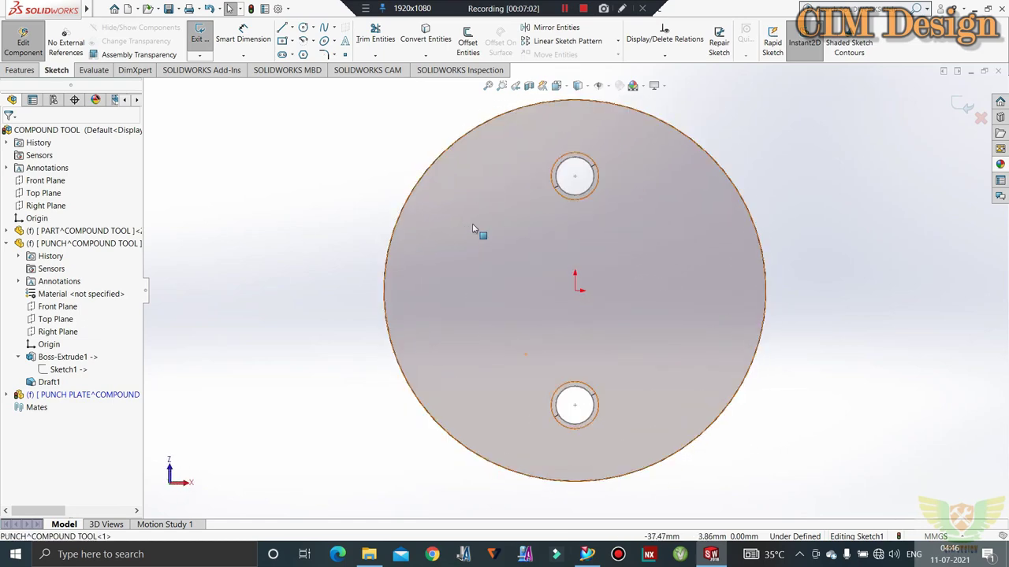
# Draw a circle and a centre rectangle, both centred on the sketch origin
pyautogui.click(304, 28)
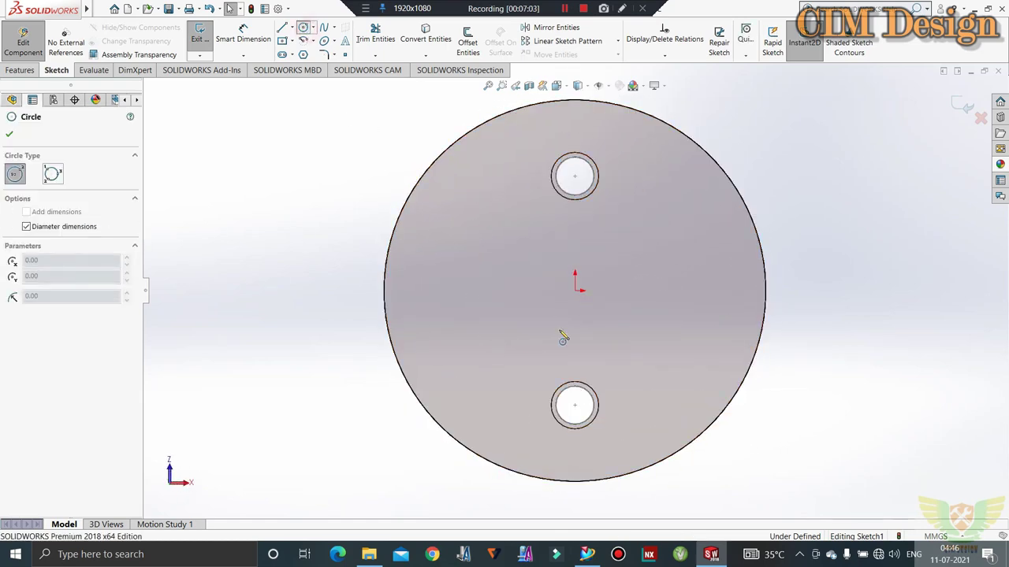
pyautogui.click(575, 290)
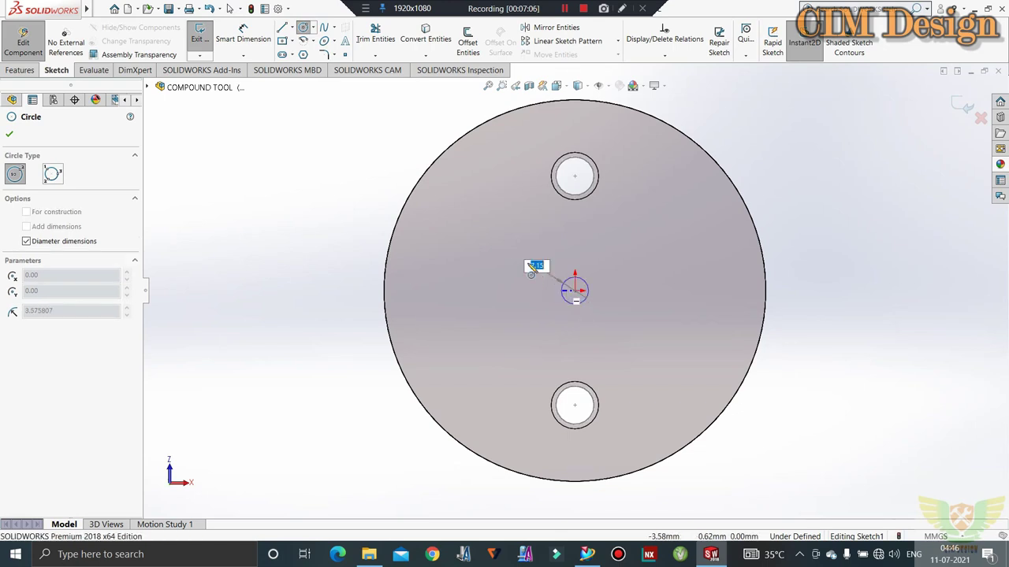
pyautogui.click(293, 43)
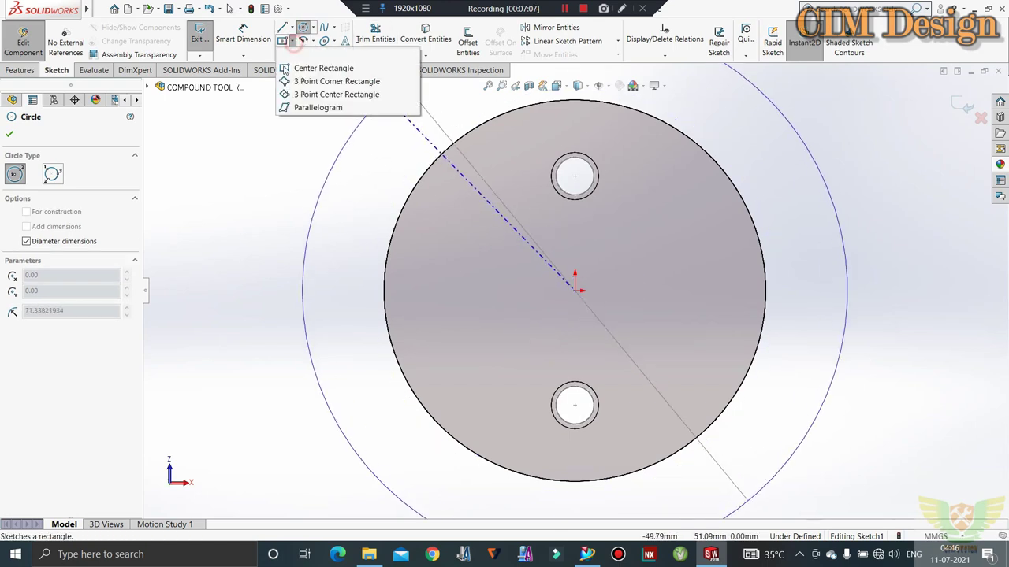
pyautogui.click(323, 67)
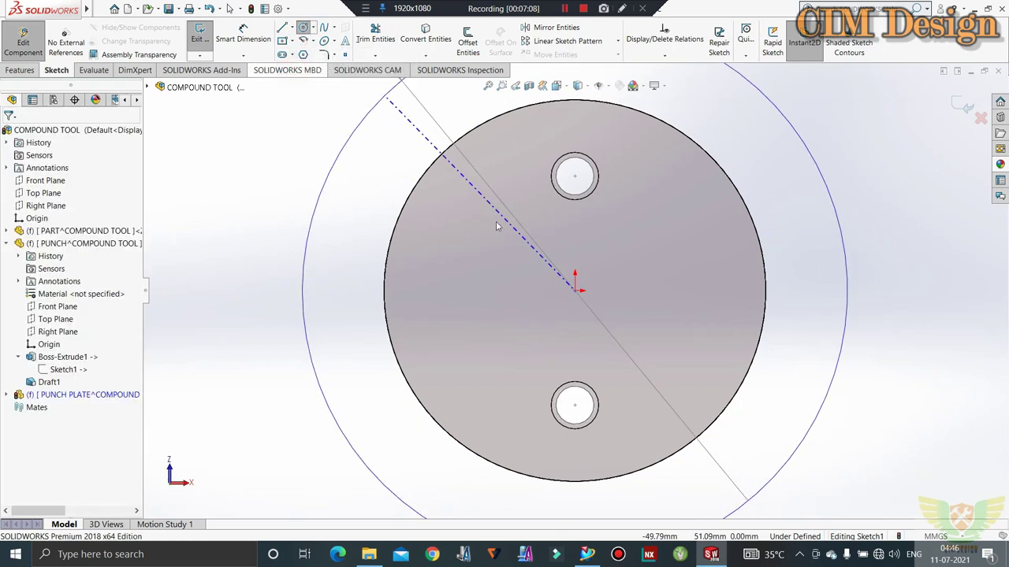
pyautogui.click(574, 290)
pyautogui.scroll(-2, 551, 296)
pyautogui.scroll(2, 543, 293)
pyautogui.scroll(3, 544, 296)
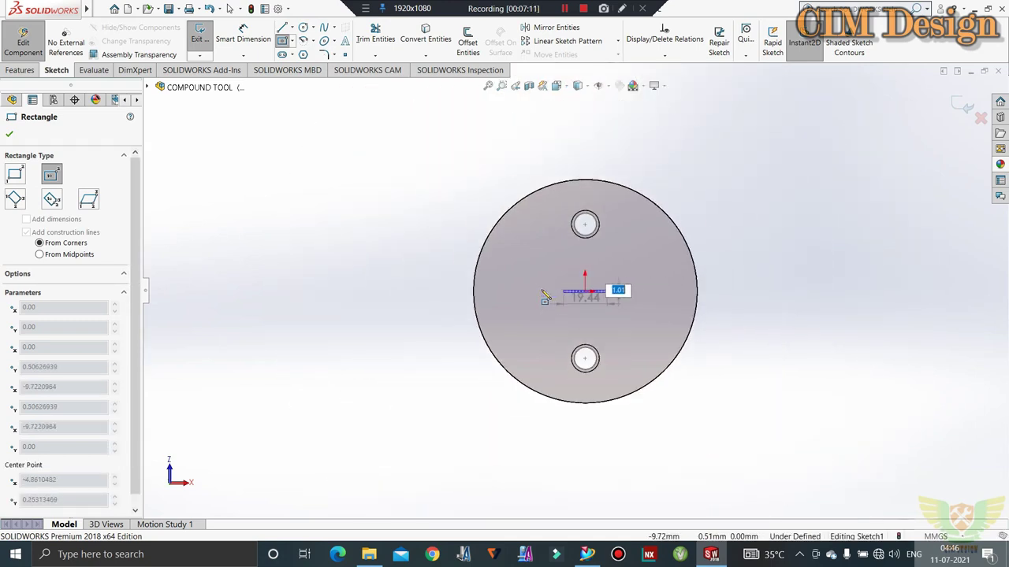
pyautogui.scroll(3, 552, 288)
pyautogui.click(431, 226)
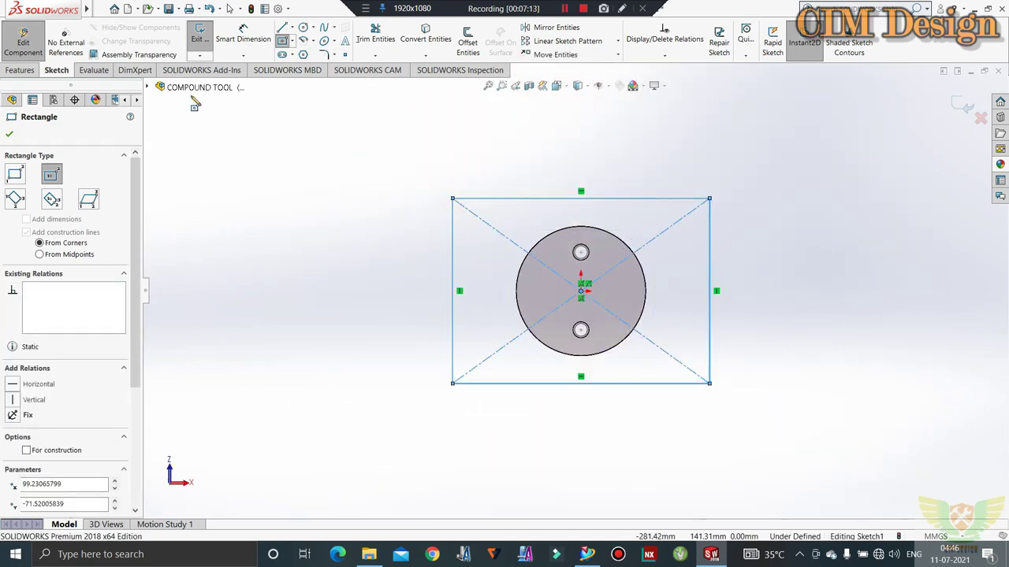
pyautogui.press('Escape')
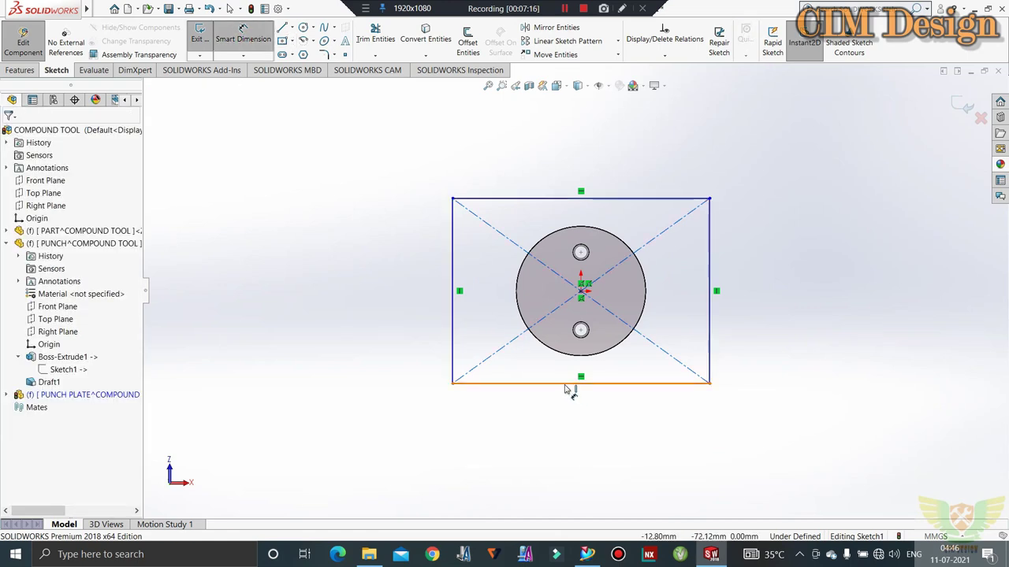
# Dimension the rectangle 200 mm wide and 200 mm high, then exit the sketch
pyautogui.click(568, 384)
pyautogui.click(565, 418)
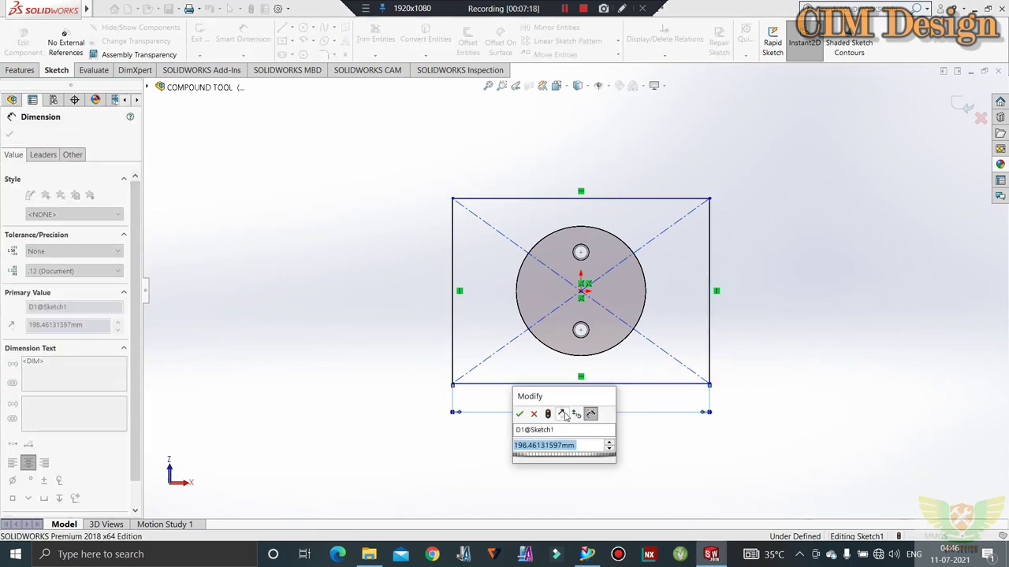
pyautogui.write('200')
pyautogui.press('Return')
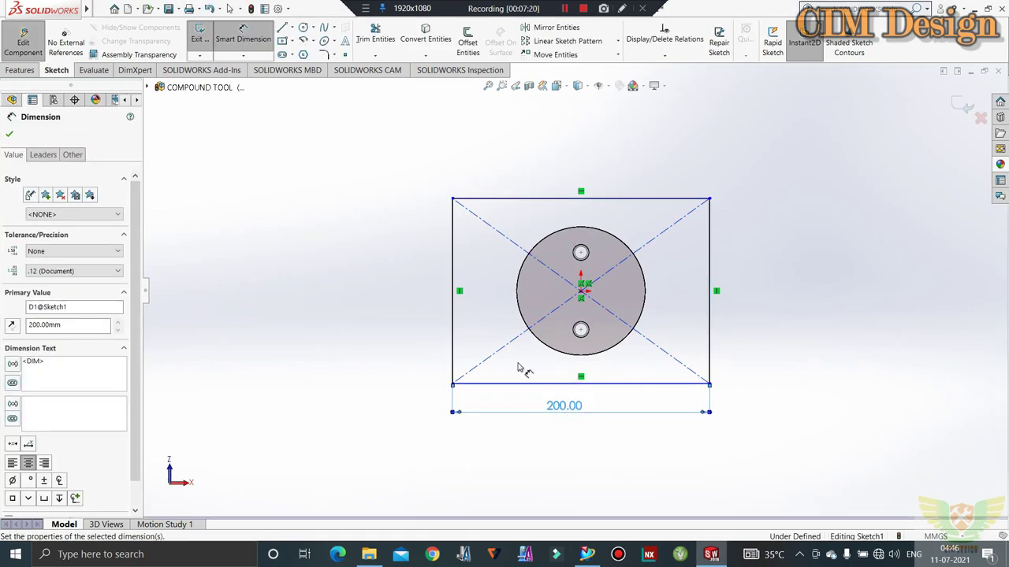
pyautogui.click(454, 291)
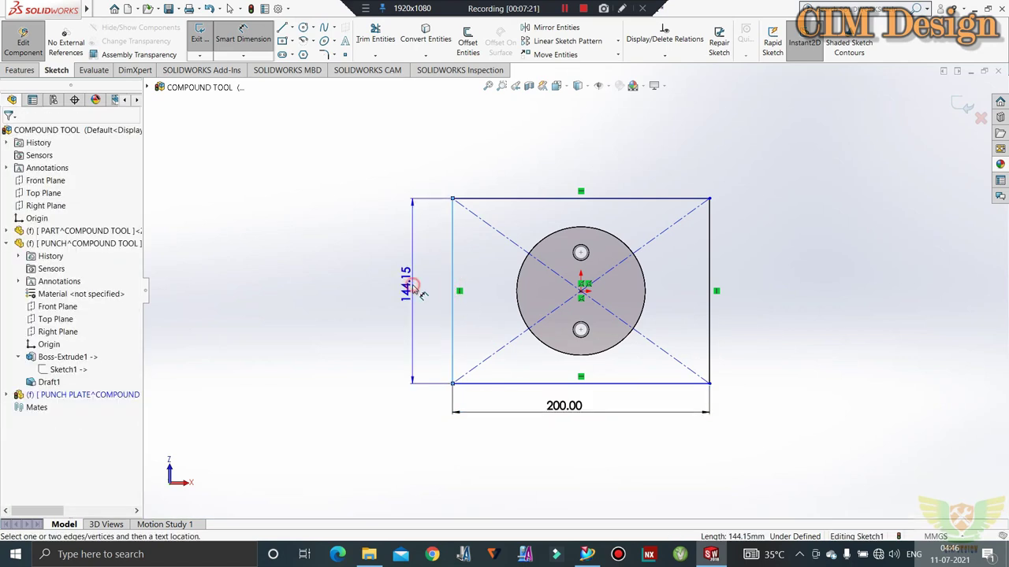
pyautogui.click(412, 290)
pyautogui.write('200')
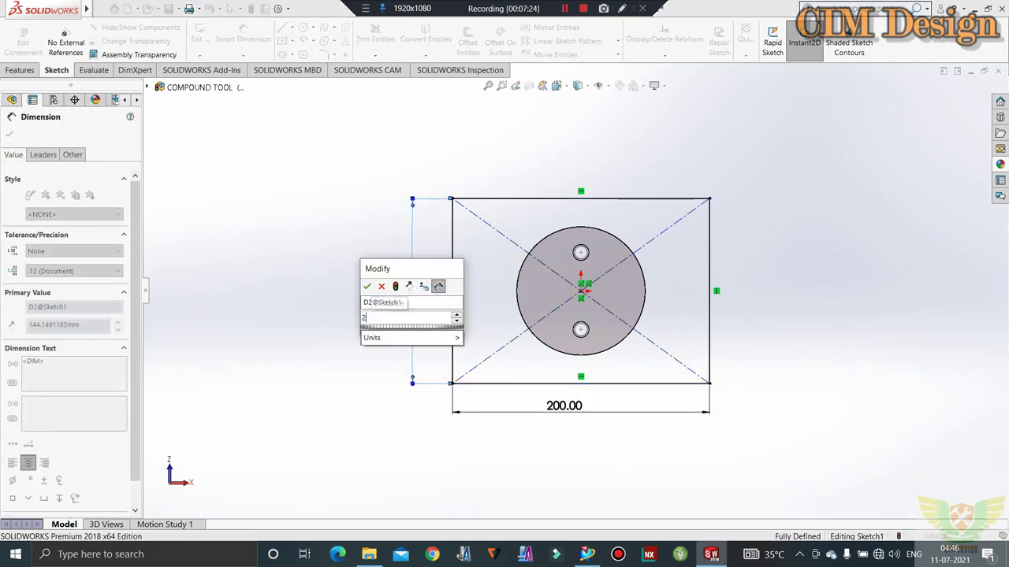
pyautogui.press('Return')
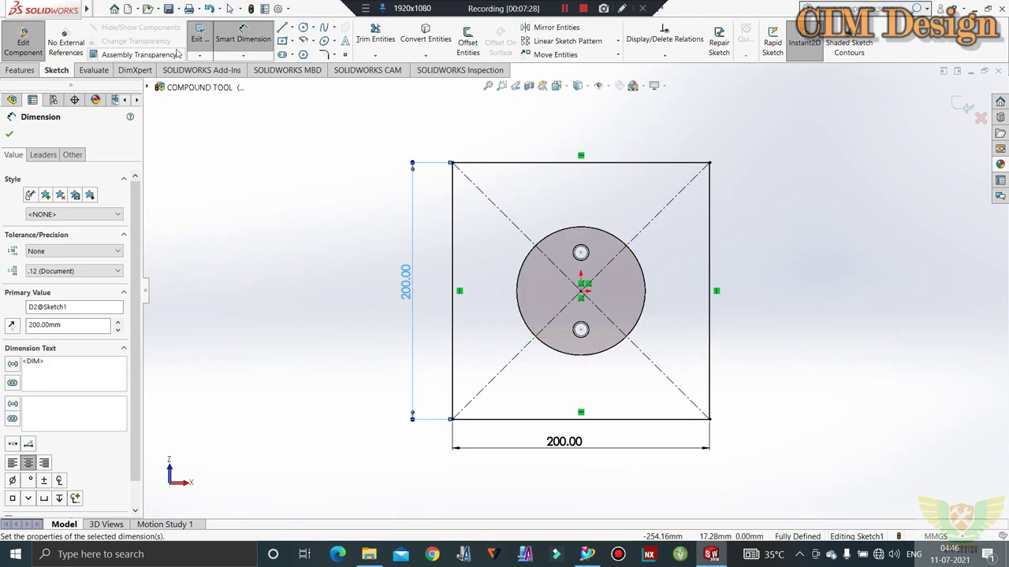
pyautogui.click(199, 36)
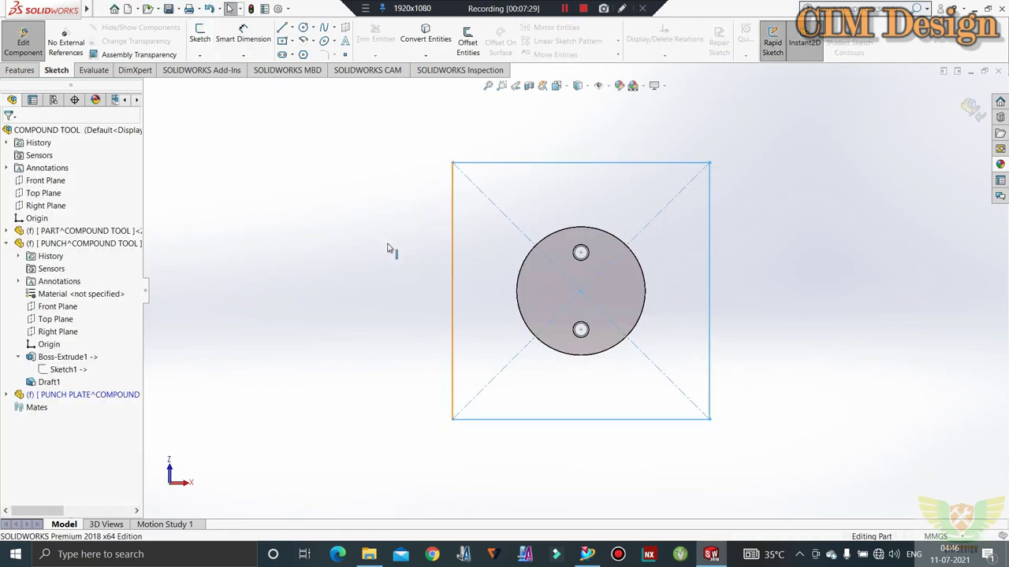
# Reopen the PUNCH PLATE's Sketch1 for editing from the feature tree
pyautogui.scroll(-2, 551, 280)
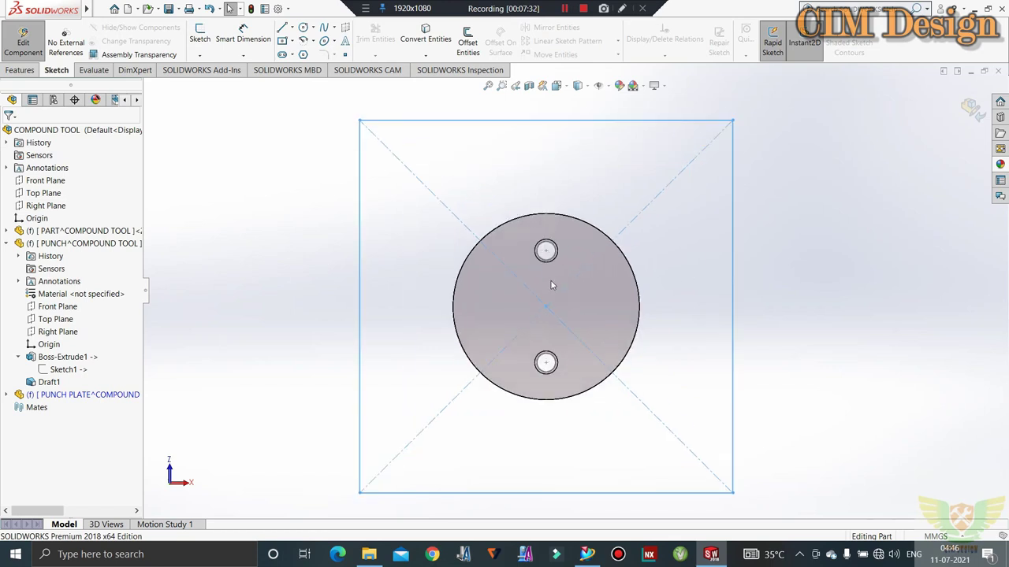
pyautogui.scroll(-2, 550, 280)
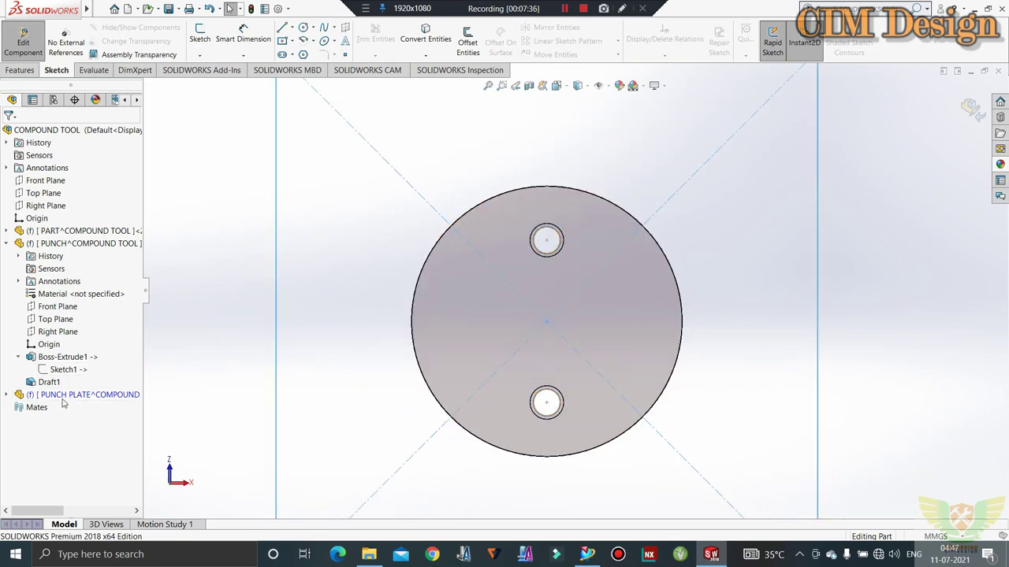
pyautogui.click(7, 243)
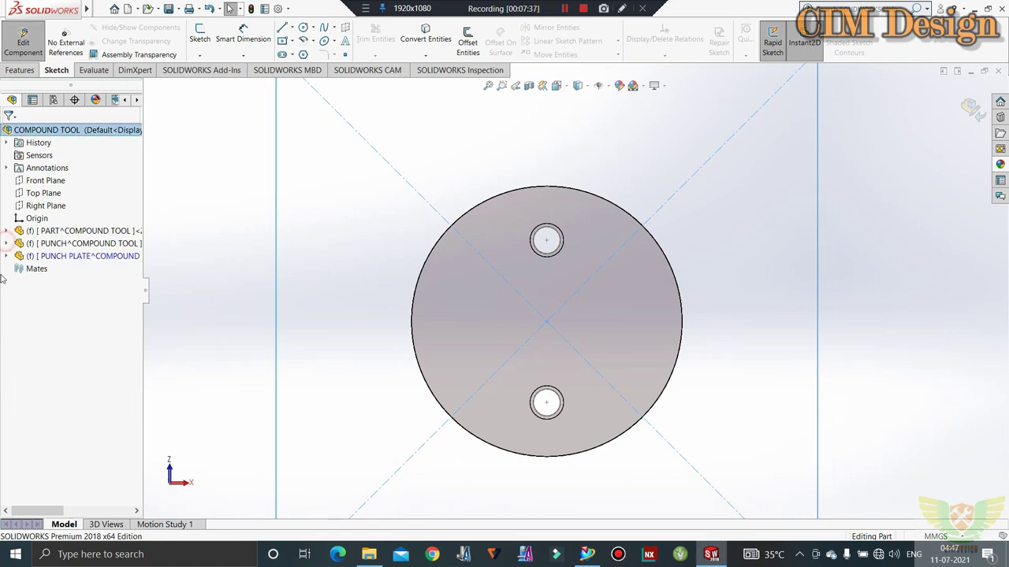
pyautogui.click(6, 256)
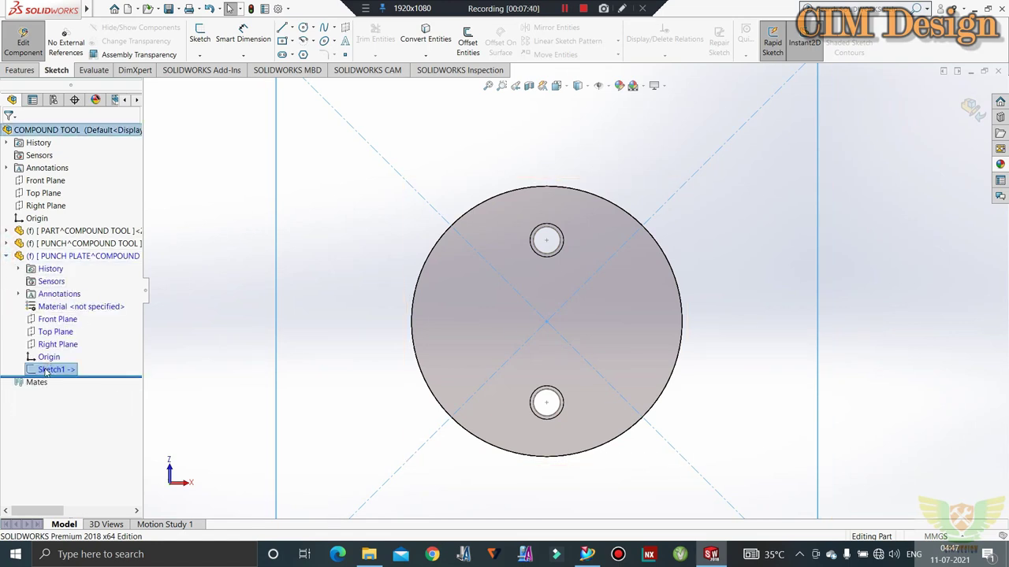
pyautogui.rightClick(47, 370)
pyautogui.click(55, 320)
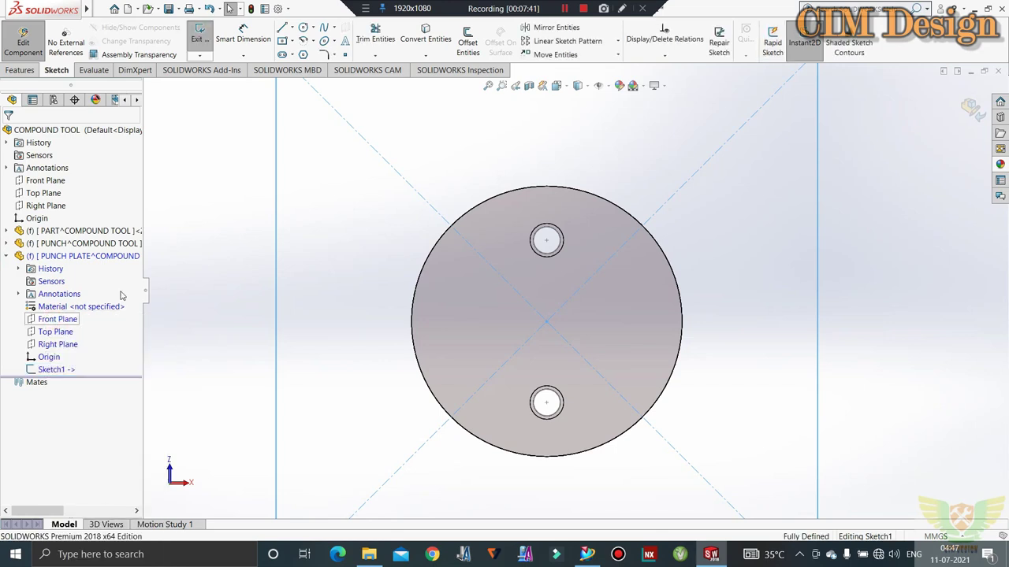
# Convert both punch hole edges into the sketch, then exit it
pyautogui.click(426, 39)
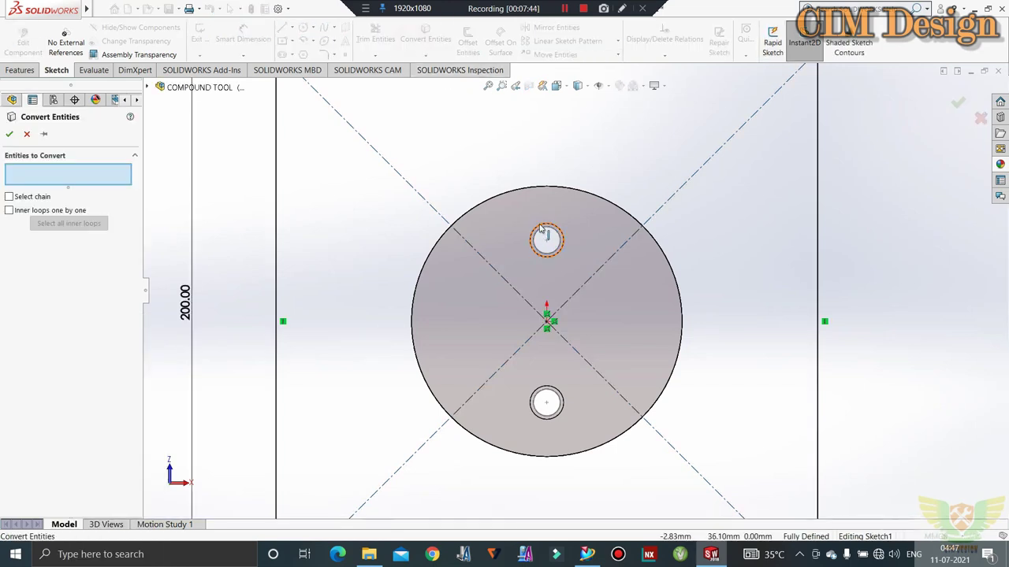
pyautogui.click(551, 248)
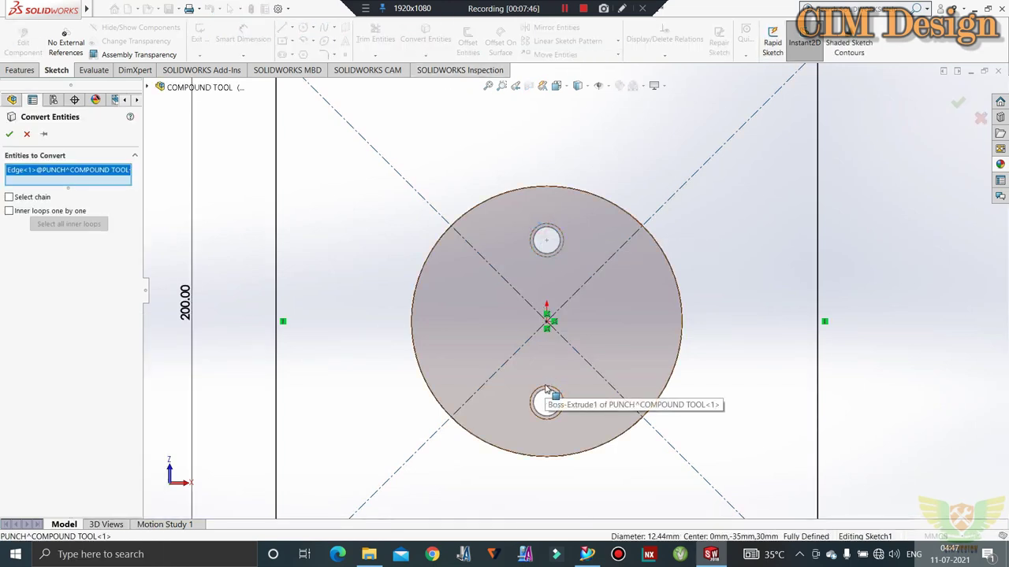
pyautogui.click(546, 390)
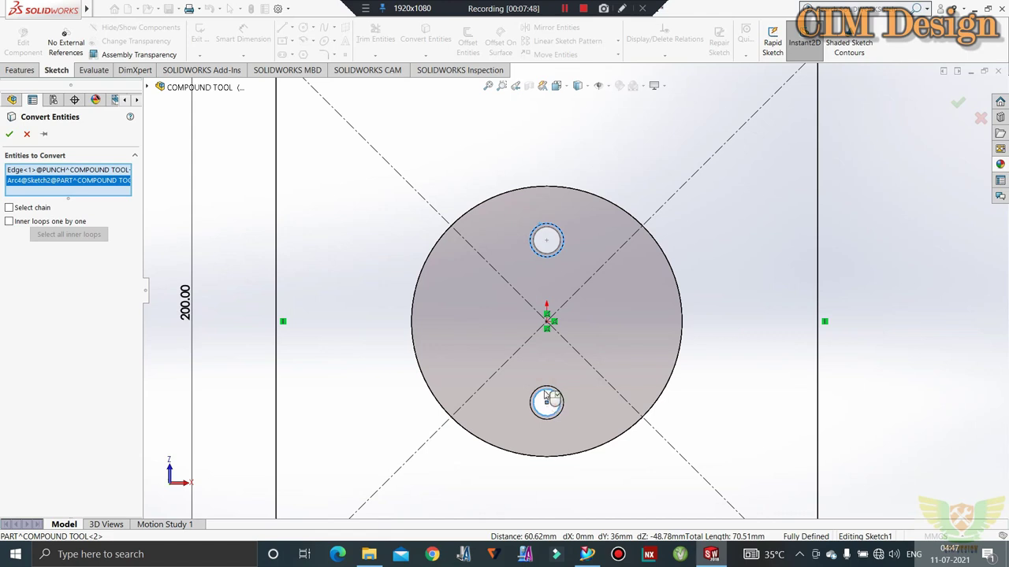
pyautogui.click(544, 393)
pyautogui.click(546, 400)
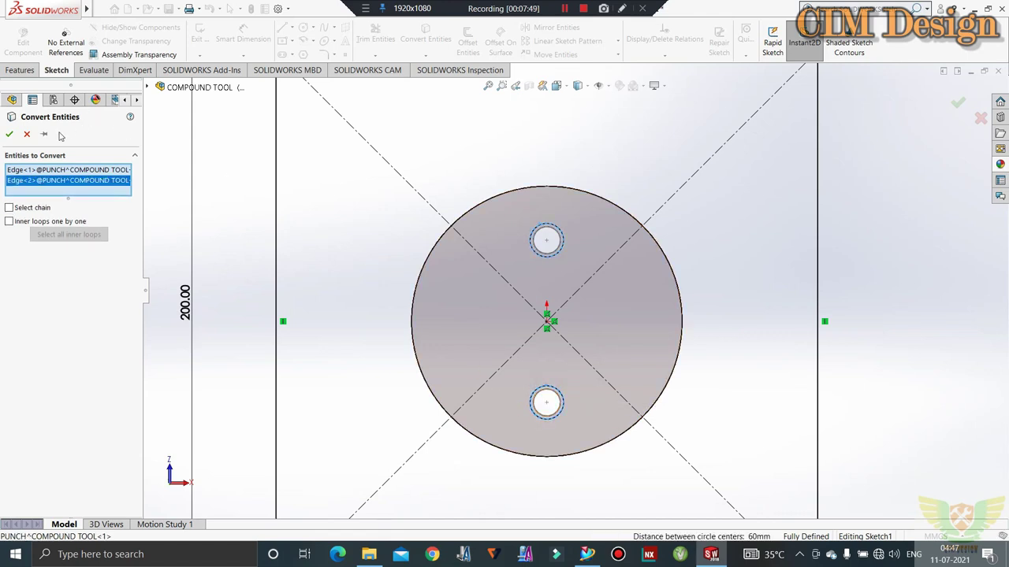
pyautogui.click(8, 134)
pyautogui.press('f')
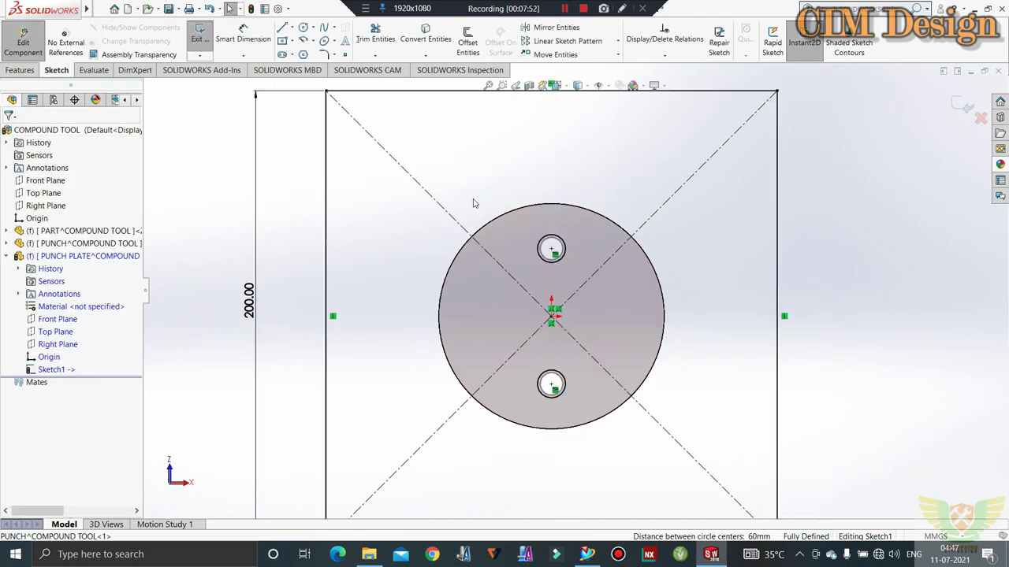
pyautogui.click(199, 36)
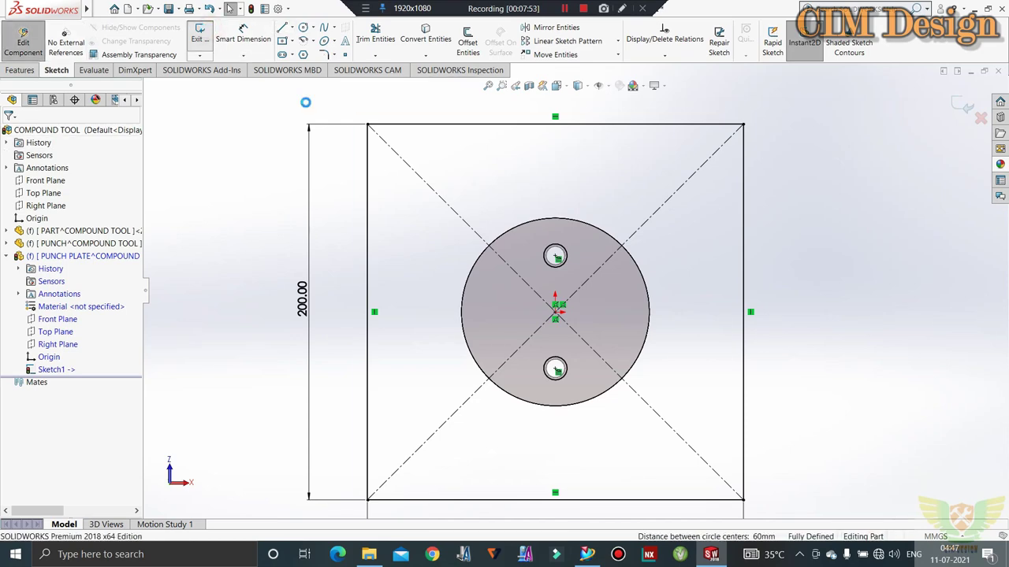
pyautogui.moveTo(418, 142)
pyautogui.mouseDown(button='middle')
pyautogui.moveTo(580, 271)
pyautogui.moveTo(583, 331)
pyautogui.mouseUp(button='middle')
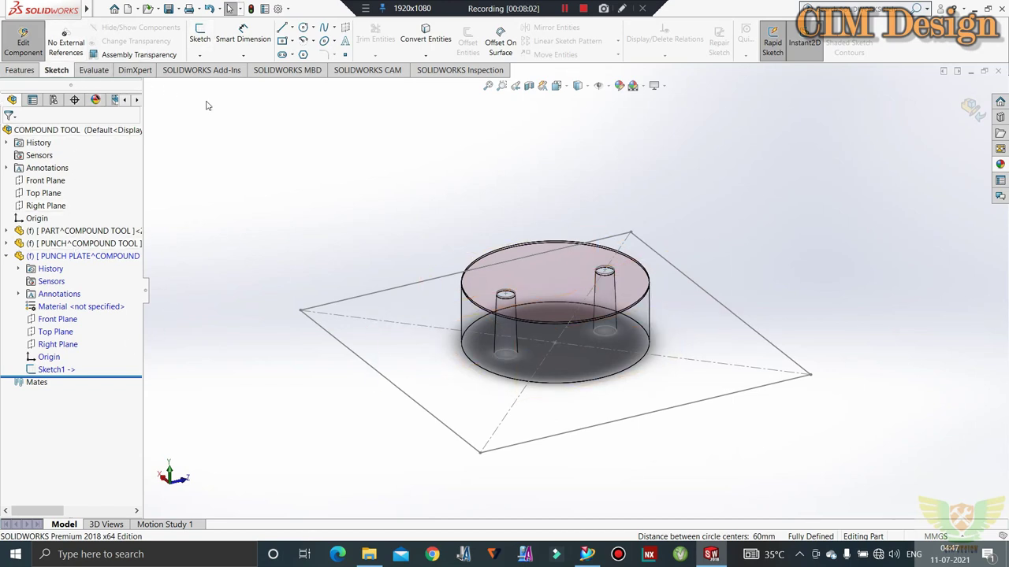
pyautogui.click(28, 71)
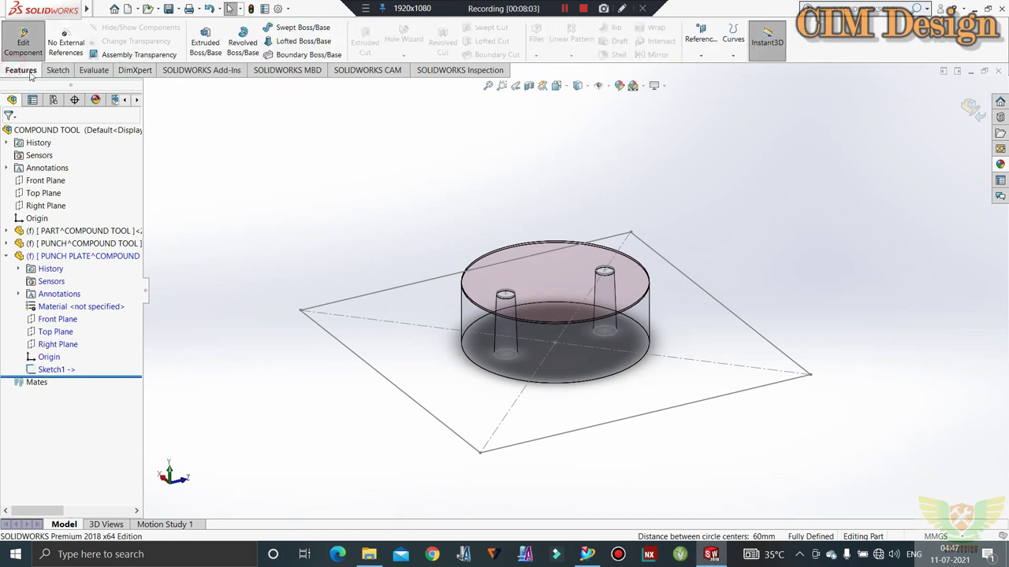
pyautogui.click(221, 44)
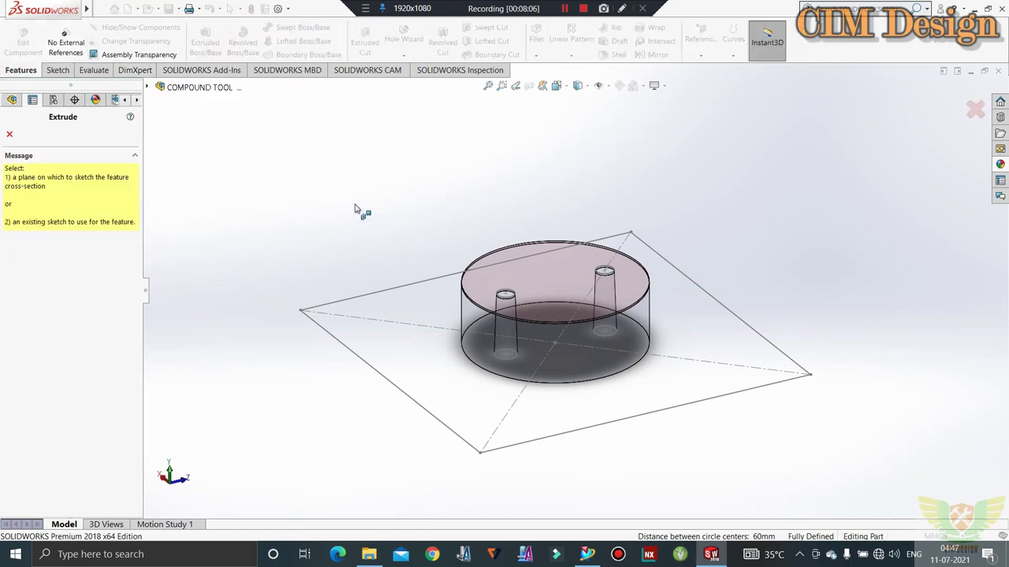
pyautogui.click(149, 88)
pyautogui.click(195, 327)
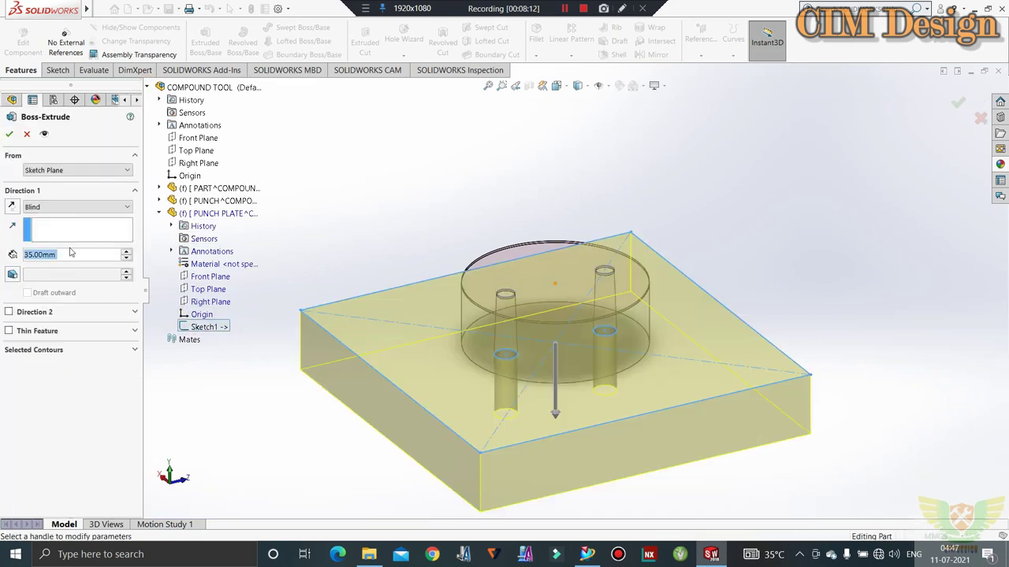
pyautogui.write('15')
pyautogui.press('Return')
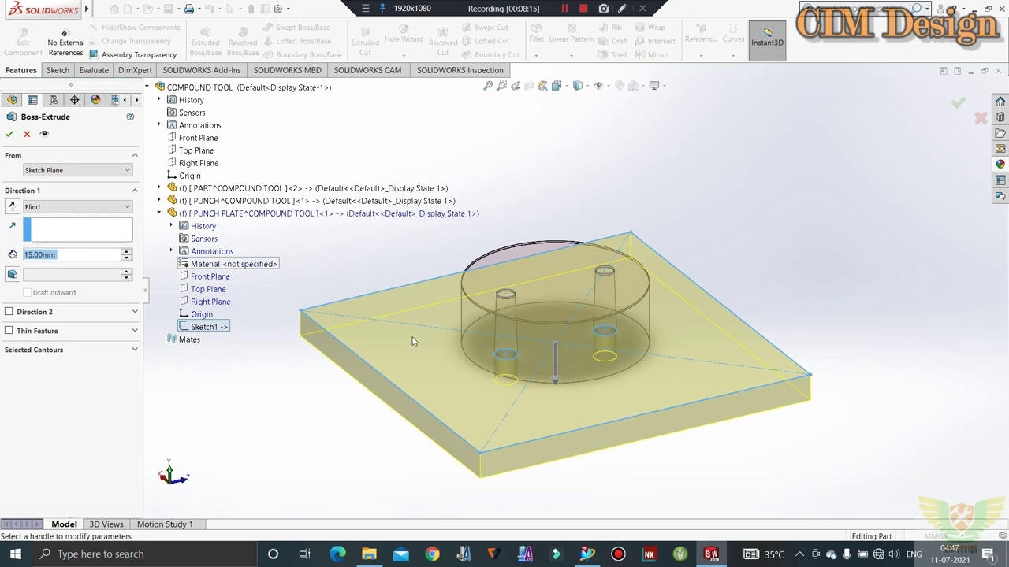
pyautogui.write('20')
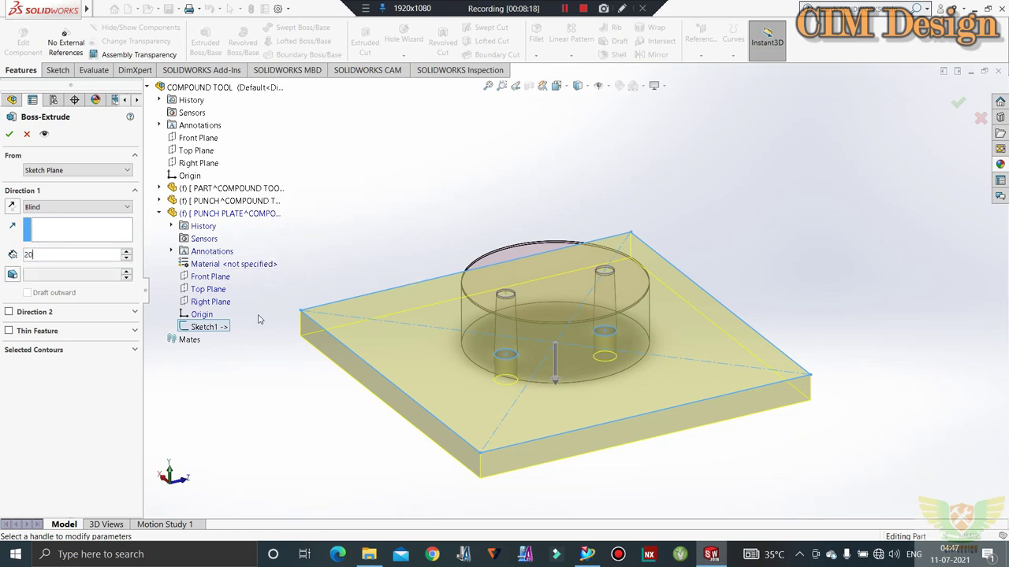
pyautogui.press('Return')
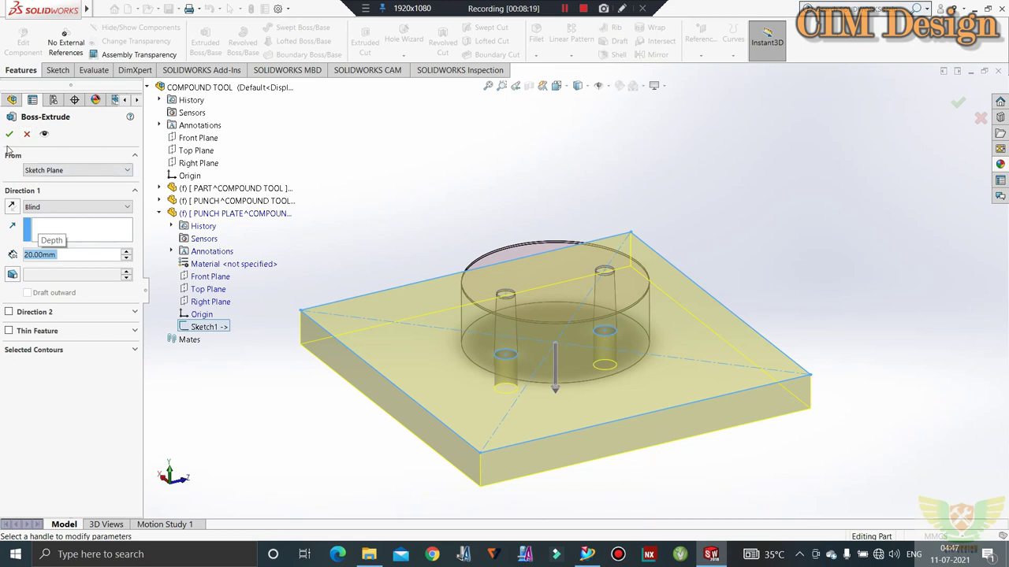
pyautogui.click(333, 219)
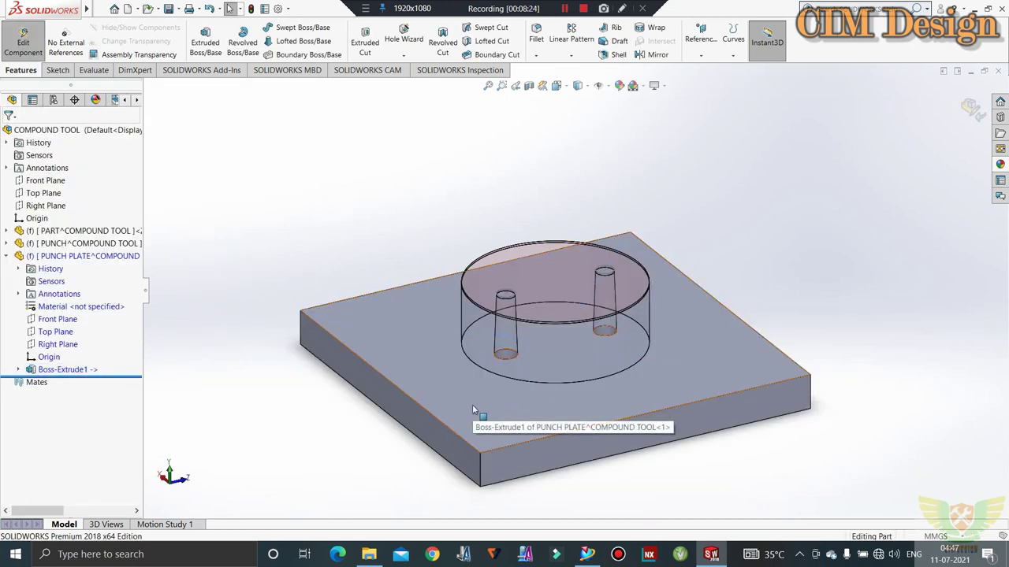
pyautogui.click(6, 256)
pyautogui.click(23, 39)
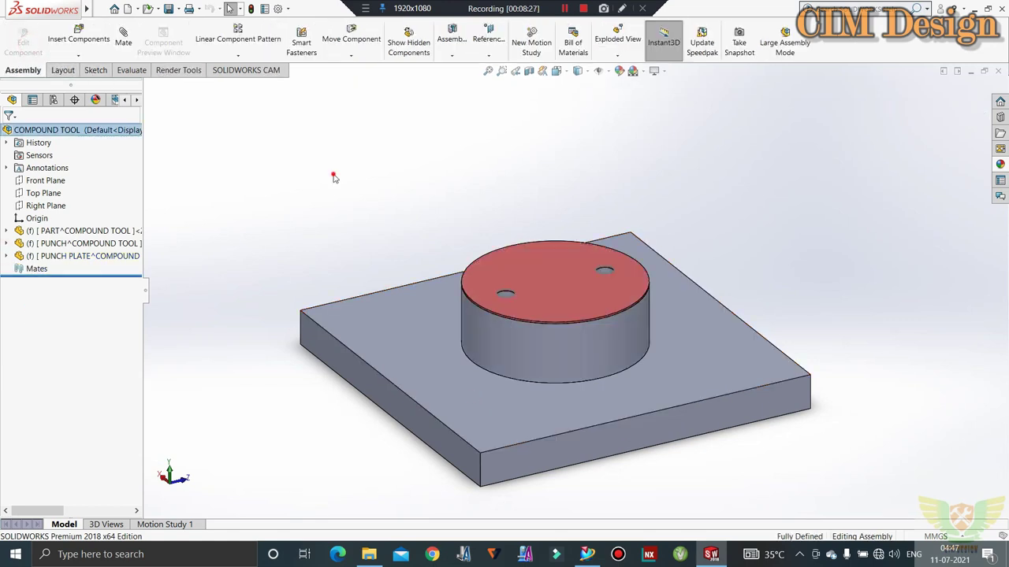
pyautogui.moveTo(543, 286)
pyautogui.mouseDown(button='middle')
pyautogui.moveTo(624, 394)
pyautogui.moveTo(637, 477)
pyautogui.moveTo(638, 417)
pyautogui.mouseUp(button='middle')
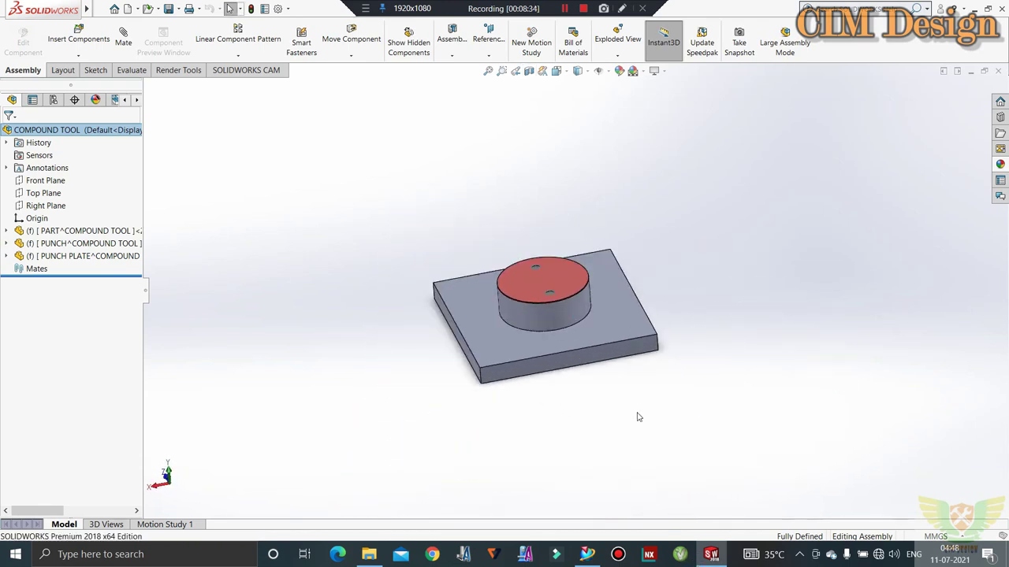
pyautogui.moveTo(641, 299); pyautogui.dragTo(625, 322, button='middle')
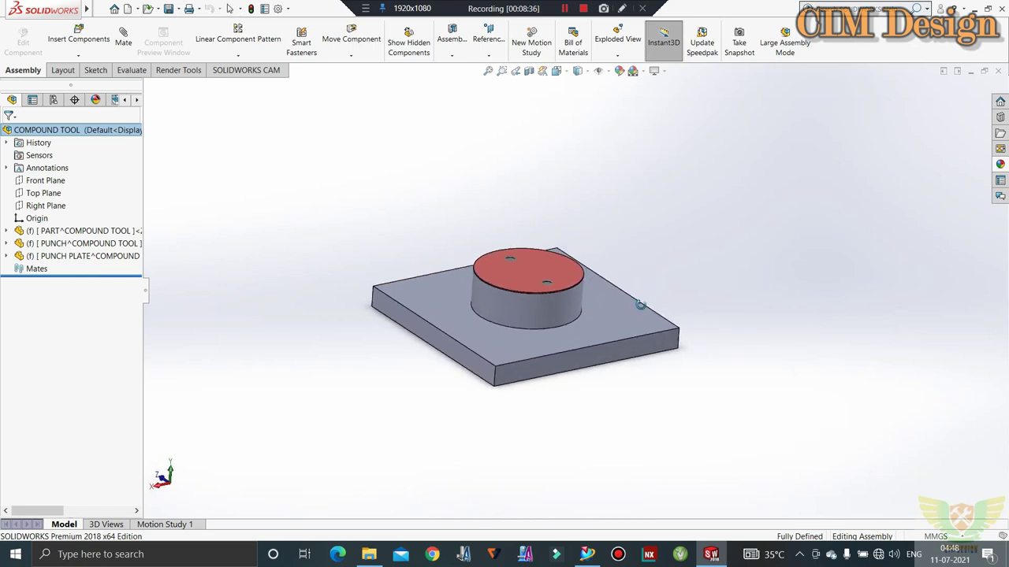
pyautogui.scroll(-2, 602, 307)
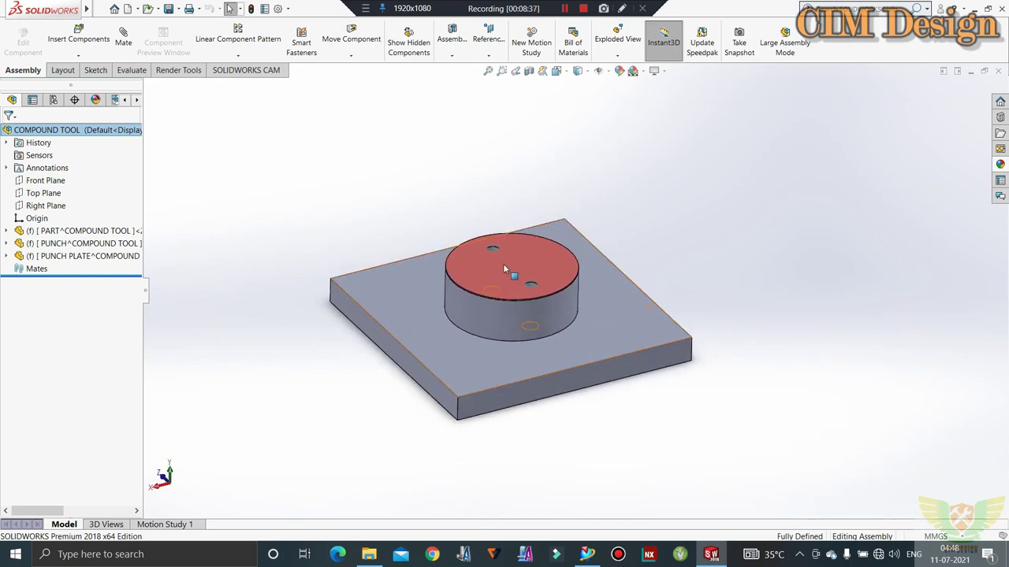
pyautogui.scroll(-2, 502, 265)
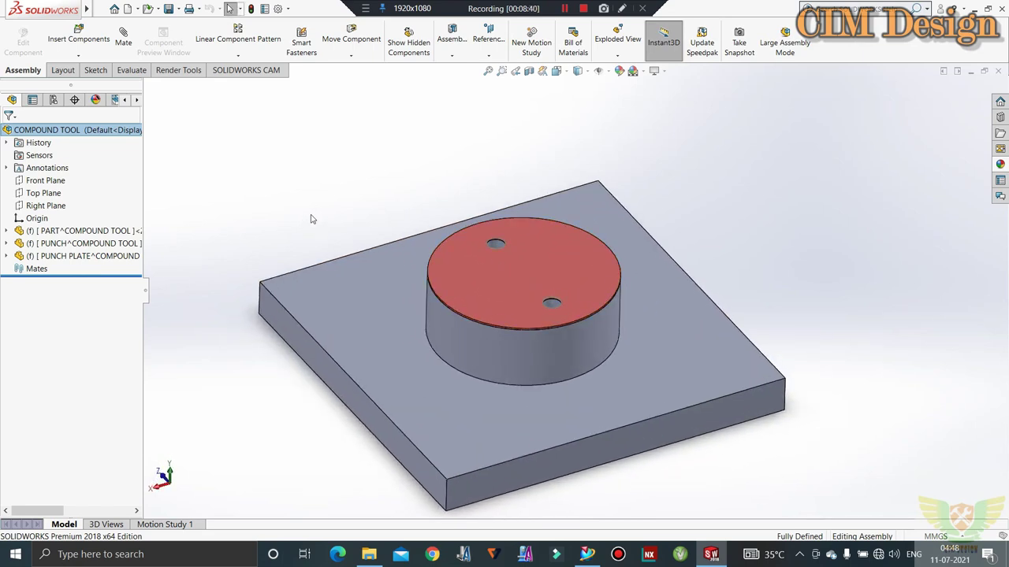
# Give the PUNCH part a grey colour appearance
pyautogui.rightClick(60, 242)
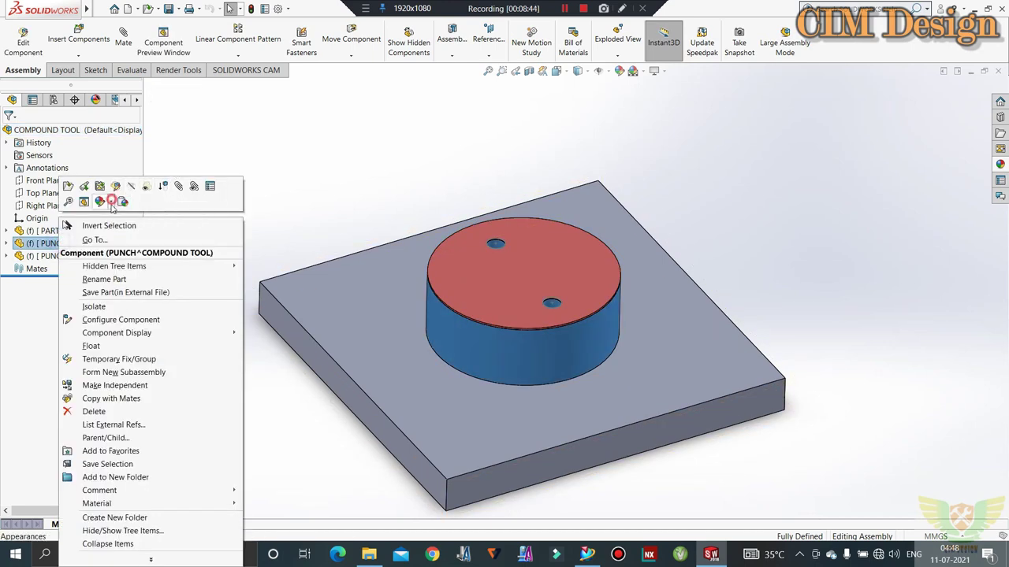
pyautogui.click(112, 203)
pyautogui.click(154, 238)
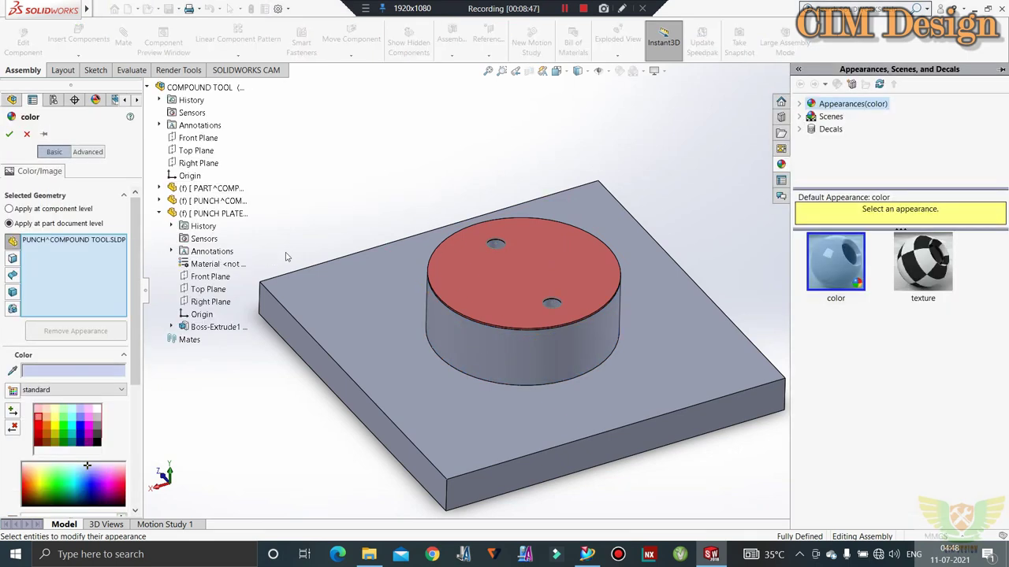
pyautogui.click(97, 417)
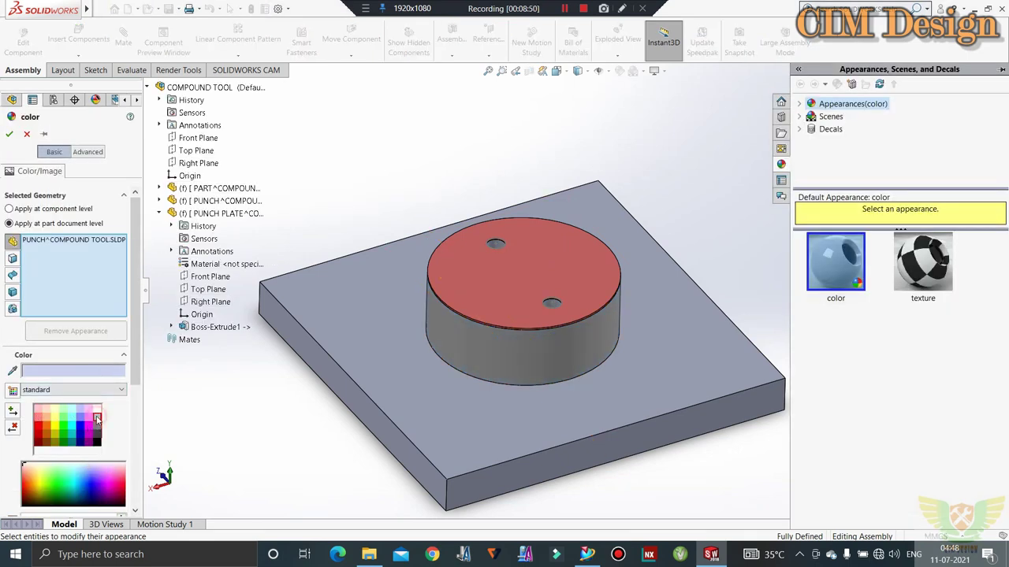
pyautogui.click(9, 134)
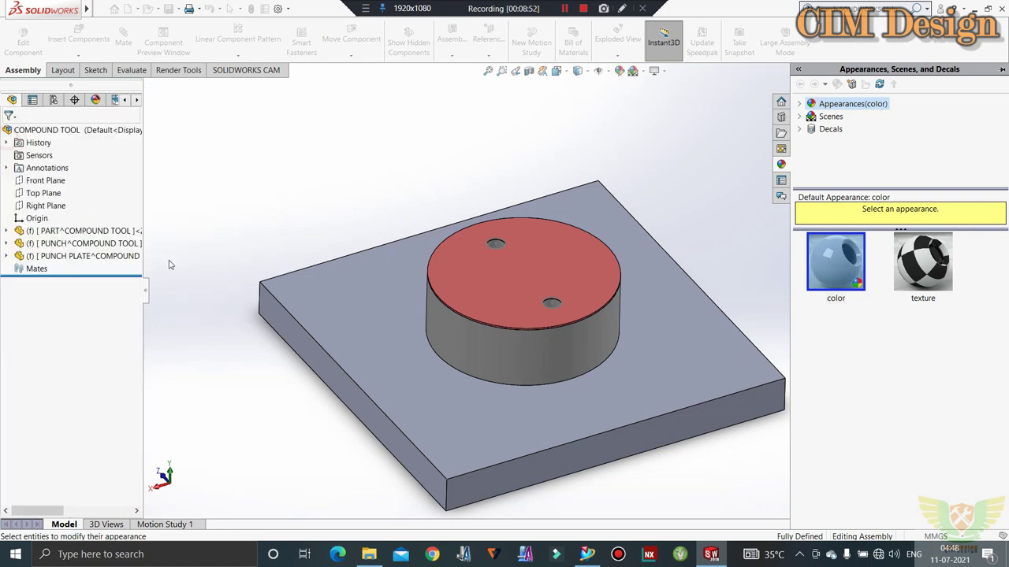
# Give the PUNCH PLATE part a blue colour appearance
pyautogui.click(73, 256)
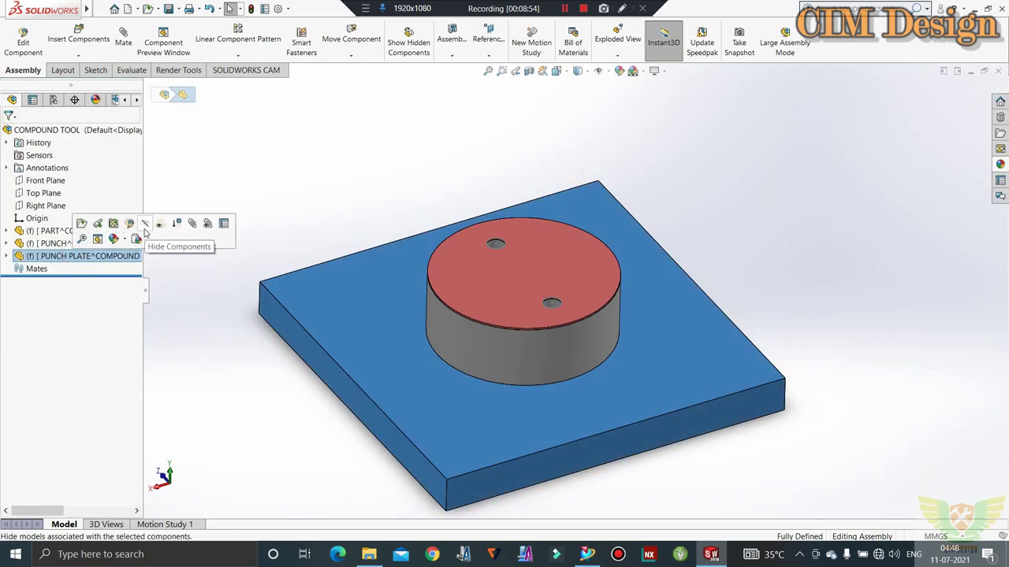
pyautogui.click(114, 239)
pyautogui.click(138, 275)
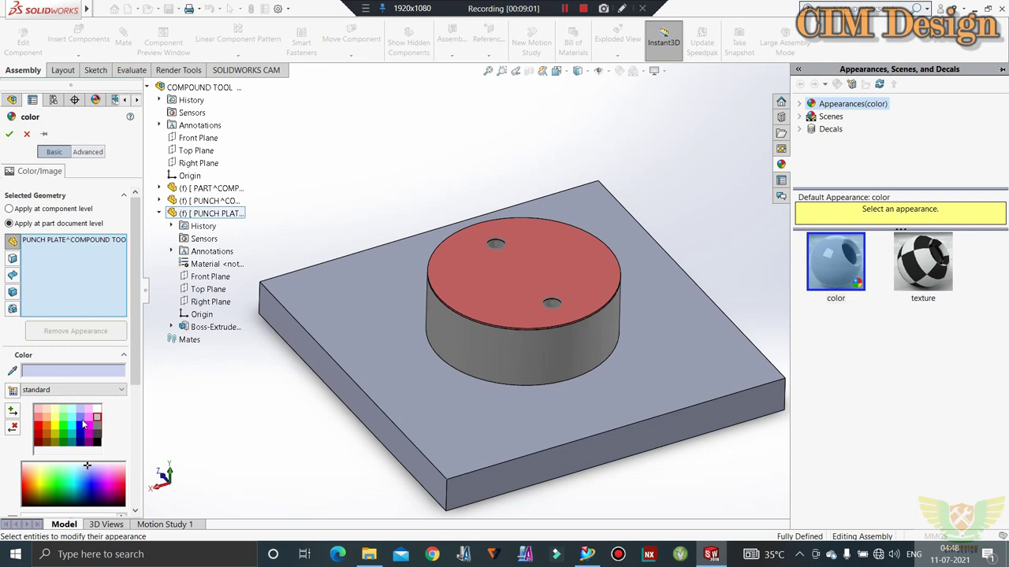
pyautogui.click(81, 420)
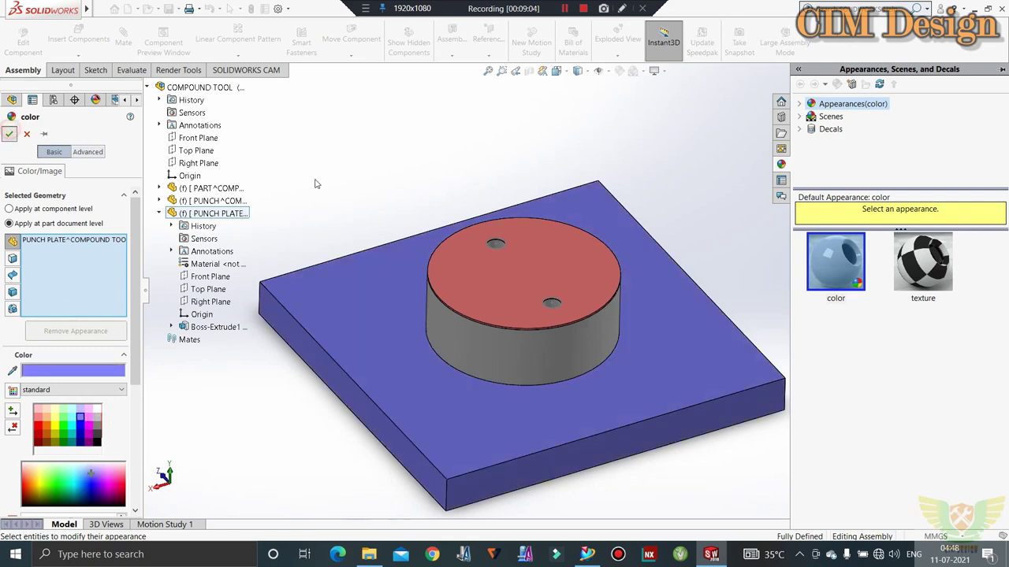
pyautogui.rightClick(367, 180)
# Insert a new blank part, Part6, into the compound tool assembly
pyautogui.press('f')
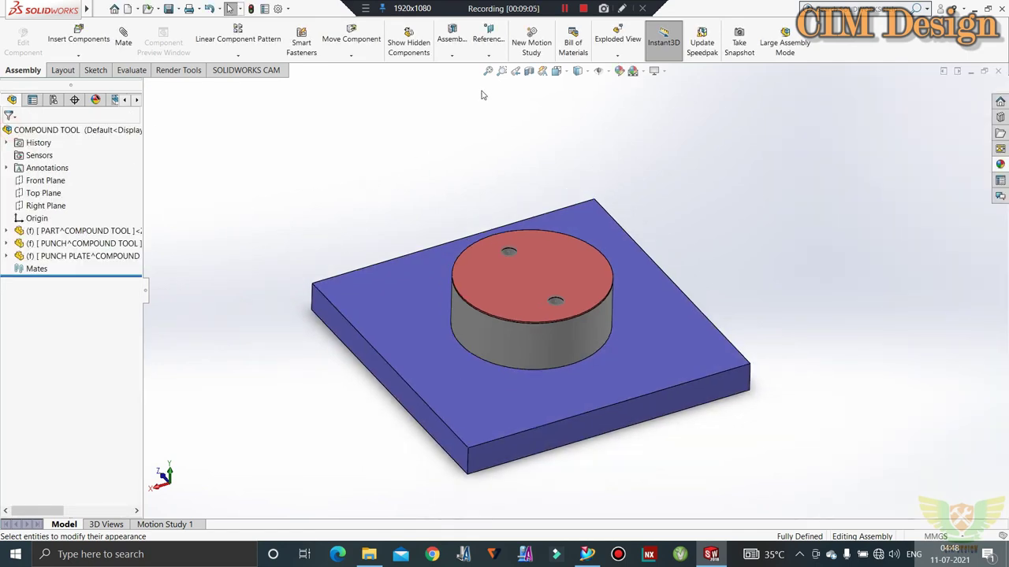
pyautogui.moveTo(583, 300); pyautogui.dragTo(581, 262, button='middle')
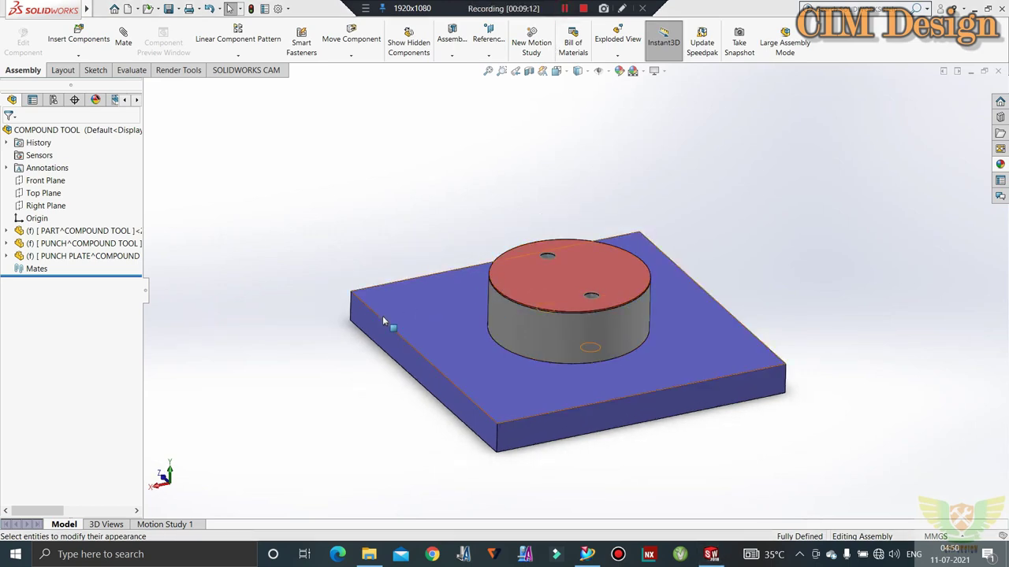
pyautogui.click(78, 56)
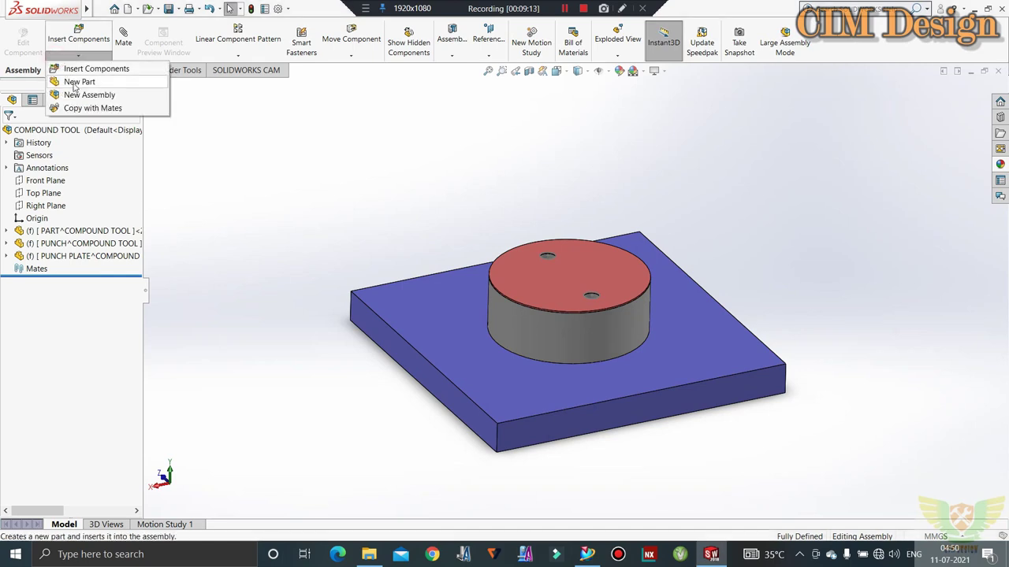
pyautogui.click(74, 82)
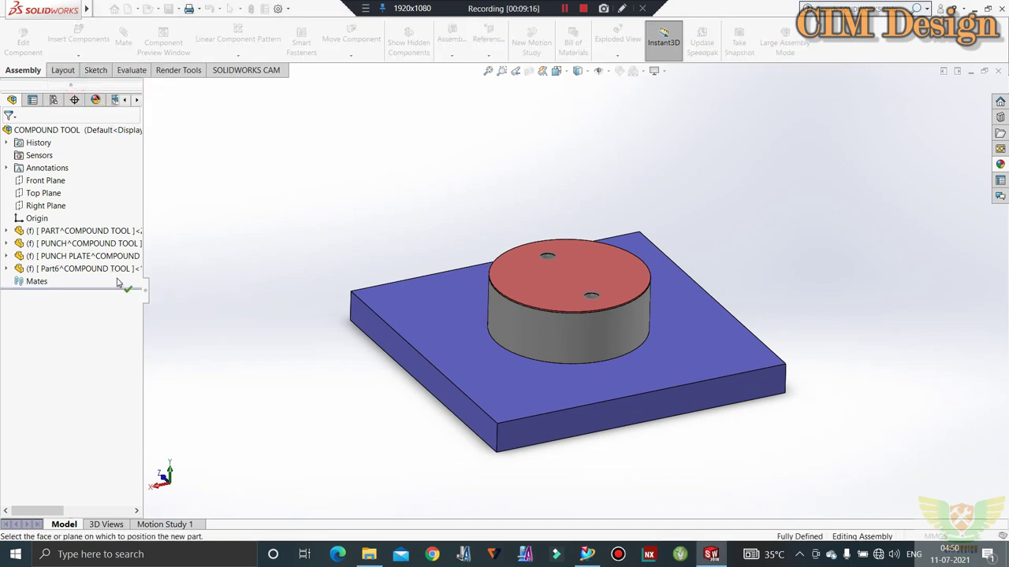
# Briefly edit Part6, return to the assembly, and rename it STRIPPER PLATE
pyautogui.rightClick(78, 268)
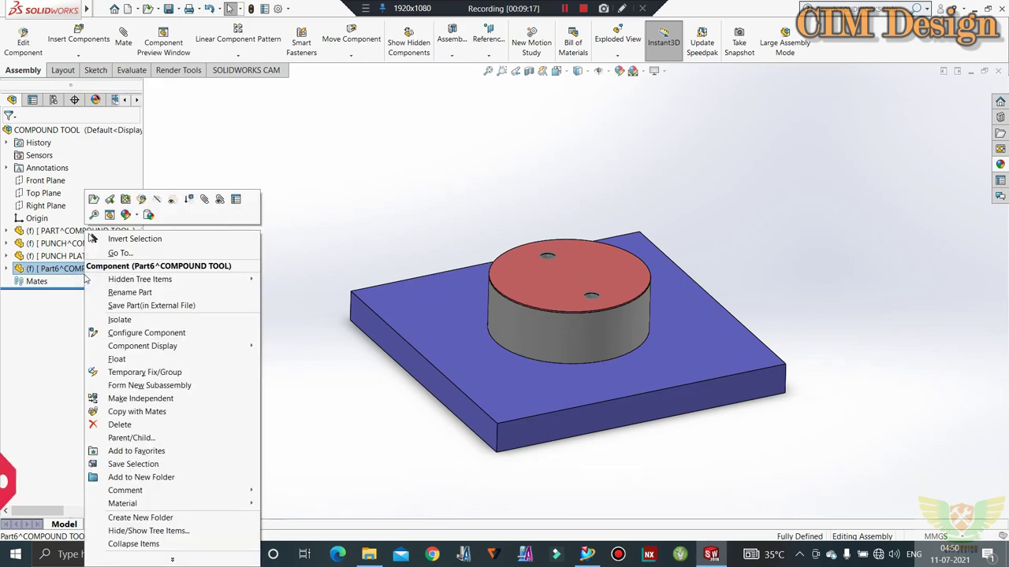
pyautogui.click(141, 199)
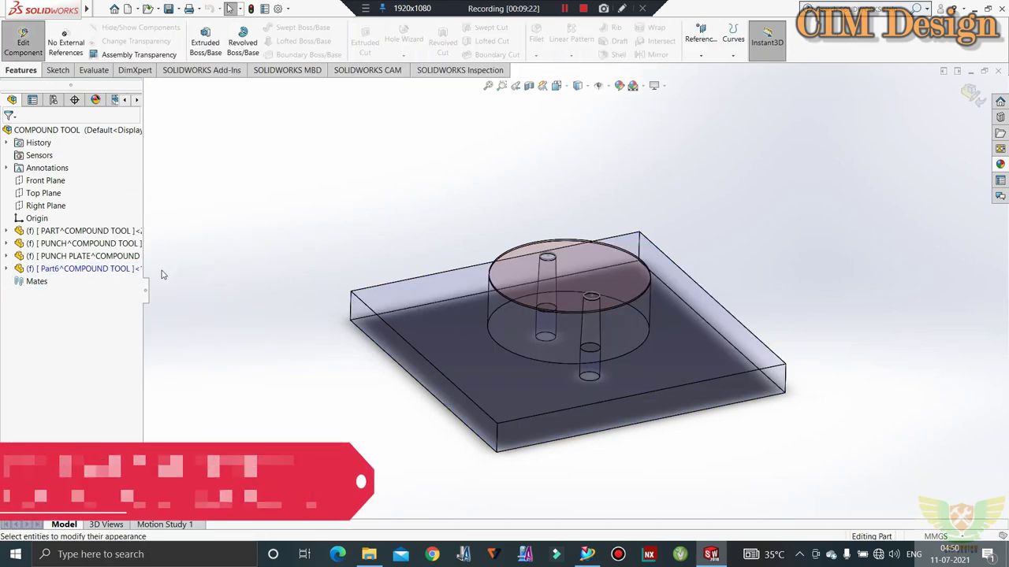
pyautogui.click(24, 43)
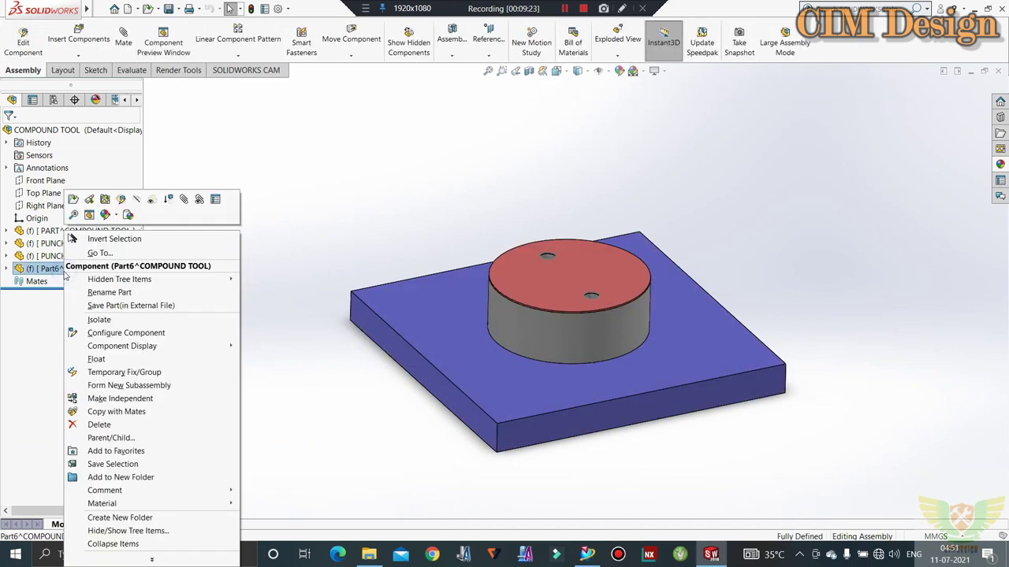
pyautogui.rightClick(70, 269)
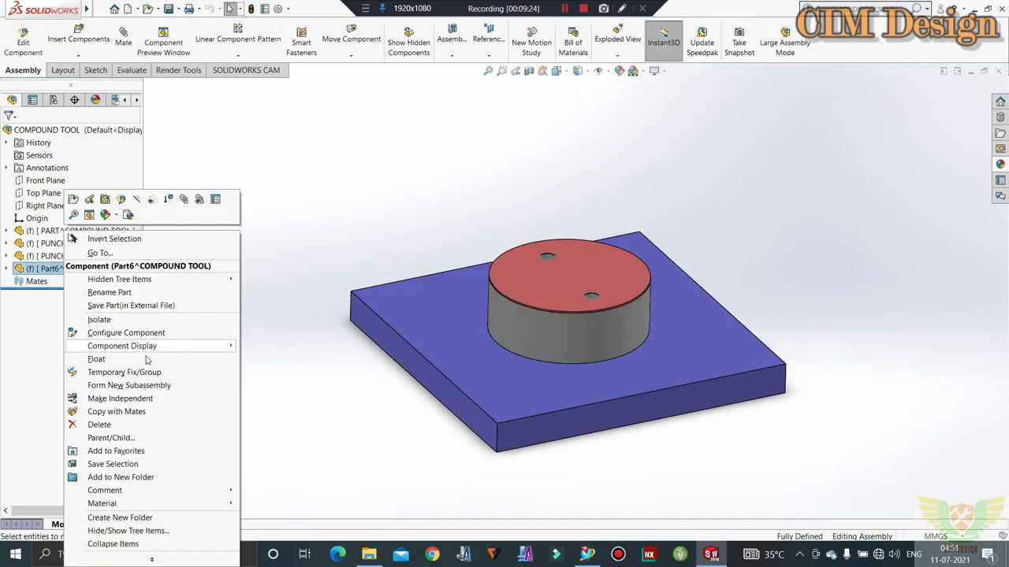
pyautogui.click(114, 293)
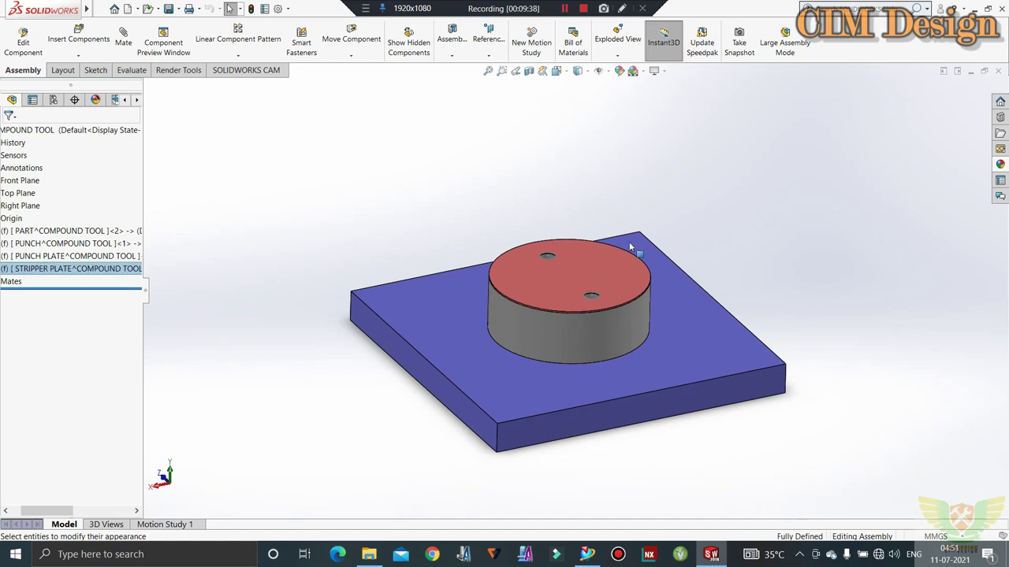
# Select the red PART^COMPOUND TOOL component in the tree and hide it
pyautogui.scroll(-1, 516, 307)
pyautogui.scroll(-1, 516, 307)
pyautogui.scroll(-1, 516, 308)
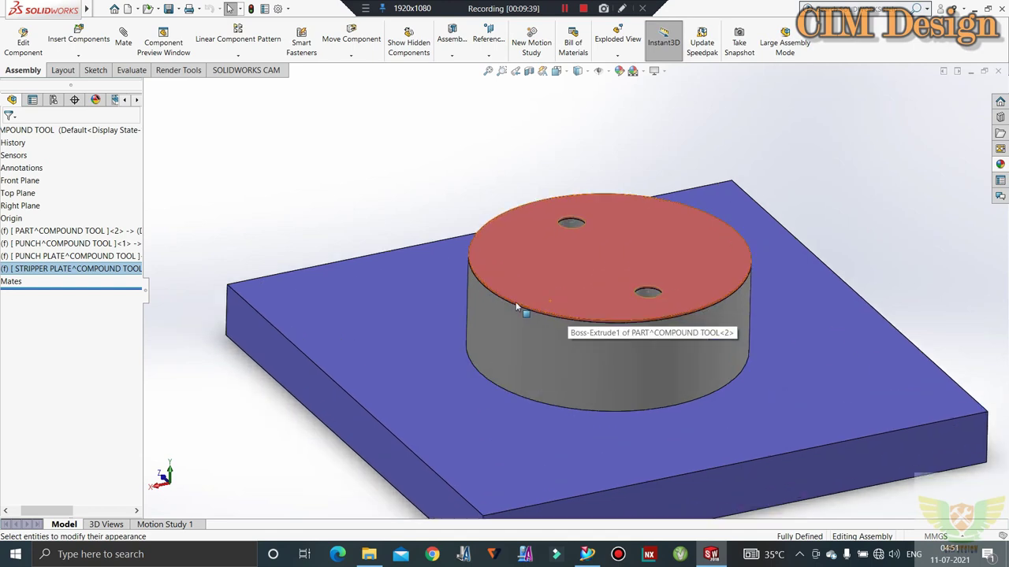
pyautogui.scroll(2, 516, 308)
pyautogui.scroll(-3, 536, 265)
pyautogui.scroll(-1, 537, 241)
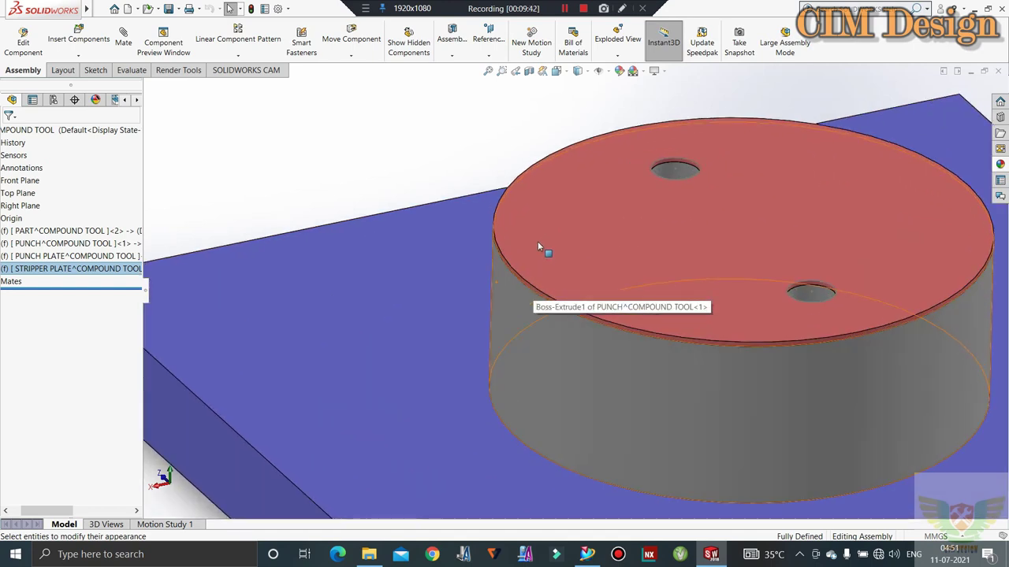
pyautogui.scroll(3, 538, 241)
pyautogui.moveTo(63, 512); pyautogui.dragTo(27, 513)
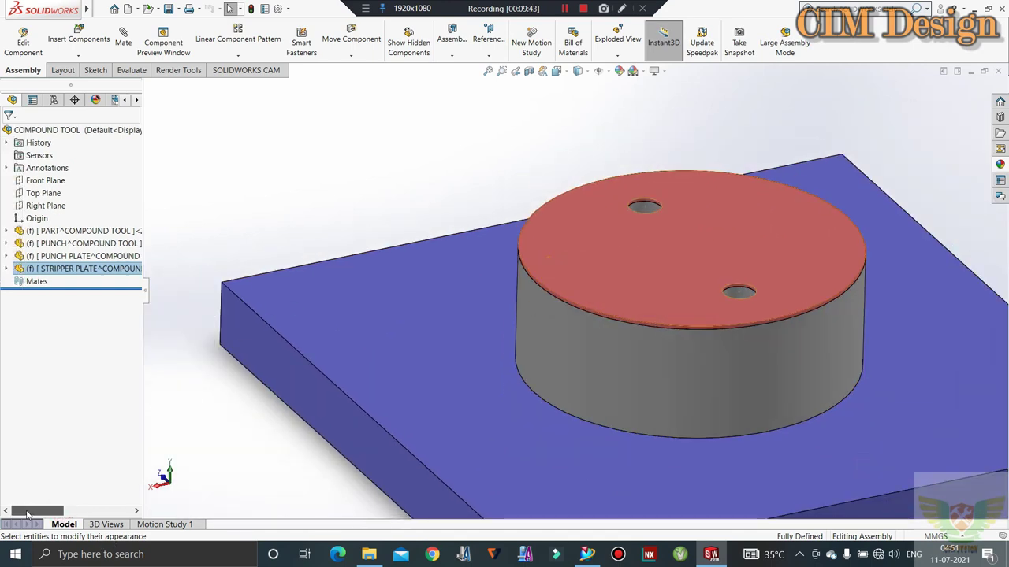
pyautogui.click(6, 231)
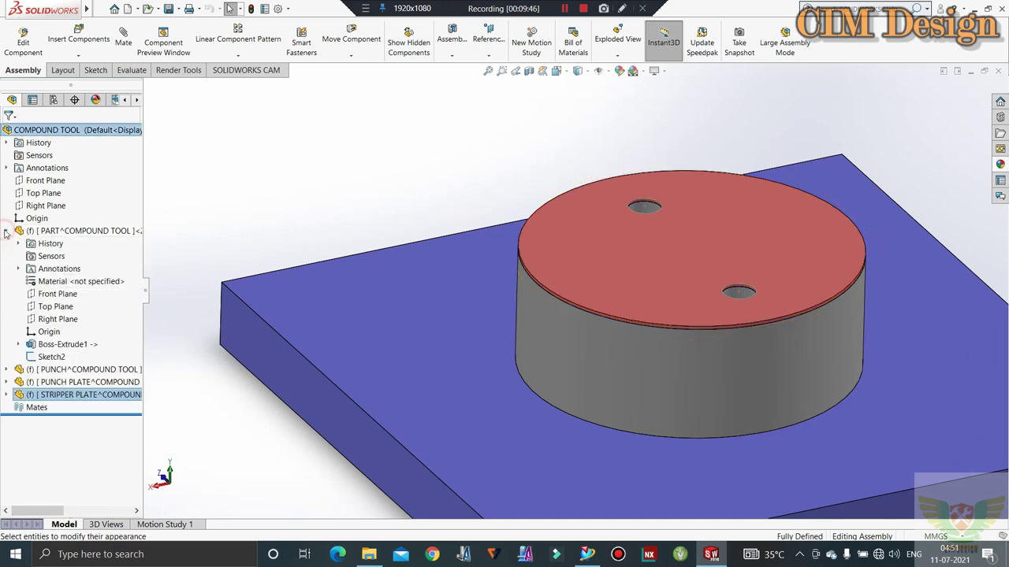
pyautogui.click(7, 231)
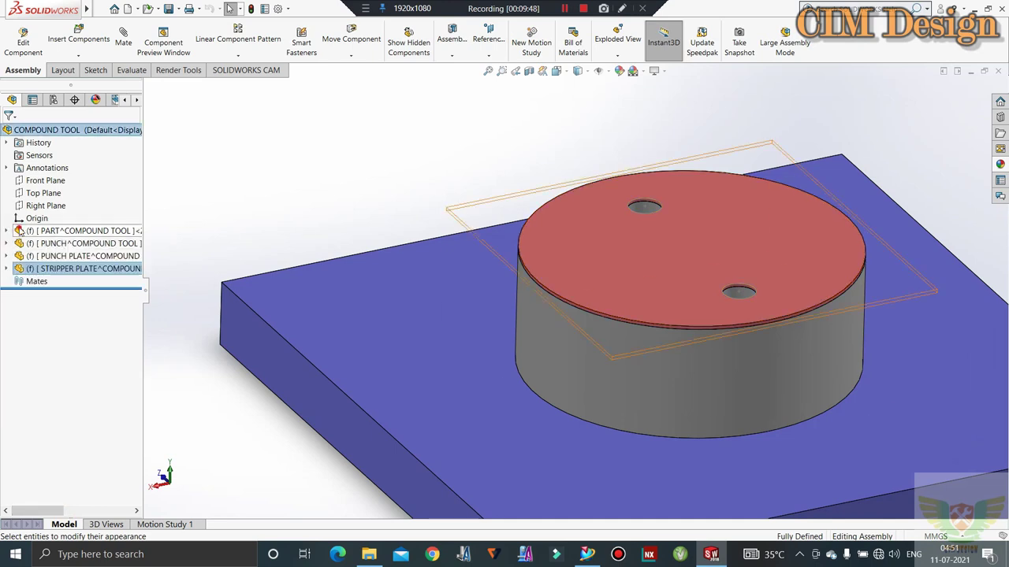
pyautogui.click(78, 231)
pyautogui.click(106, 197)
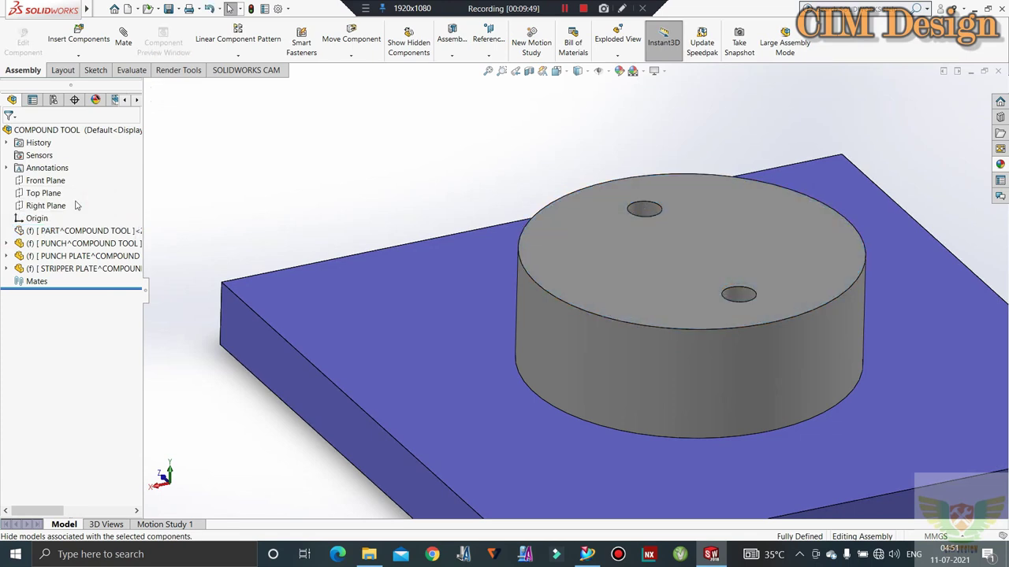
pyautogui.scroll(2, 376, 167)
pyautogui.scroll(2, 375, 167)
pyautogui.scroll(2, 386, 167)
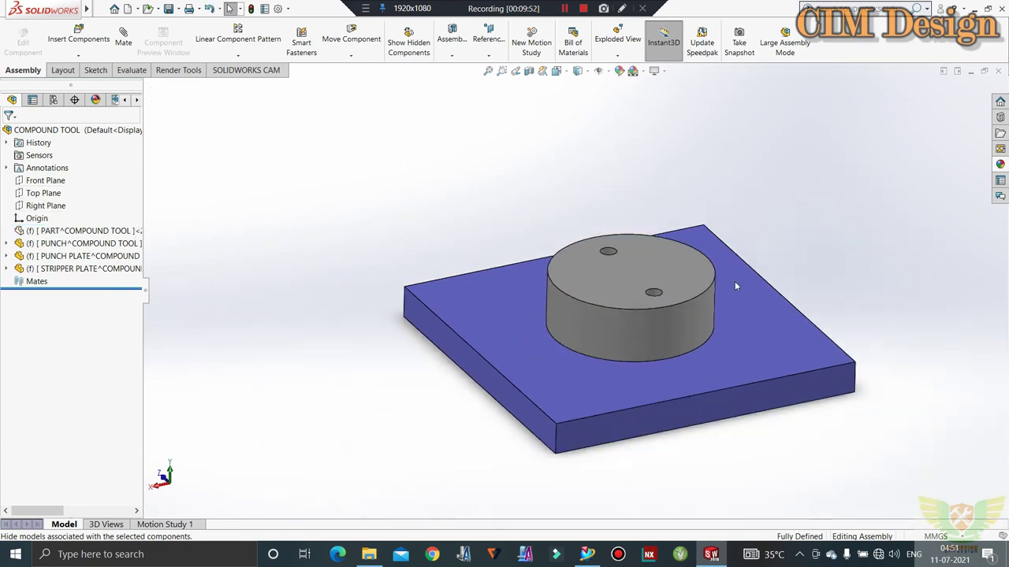
pyautogui.scroll(-1, 516, 271)
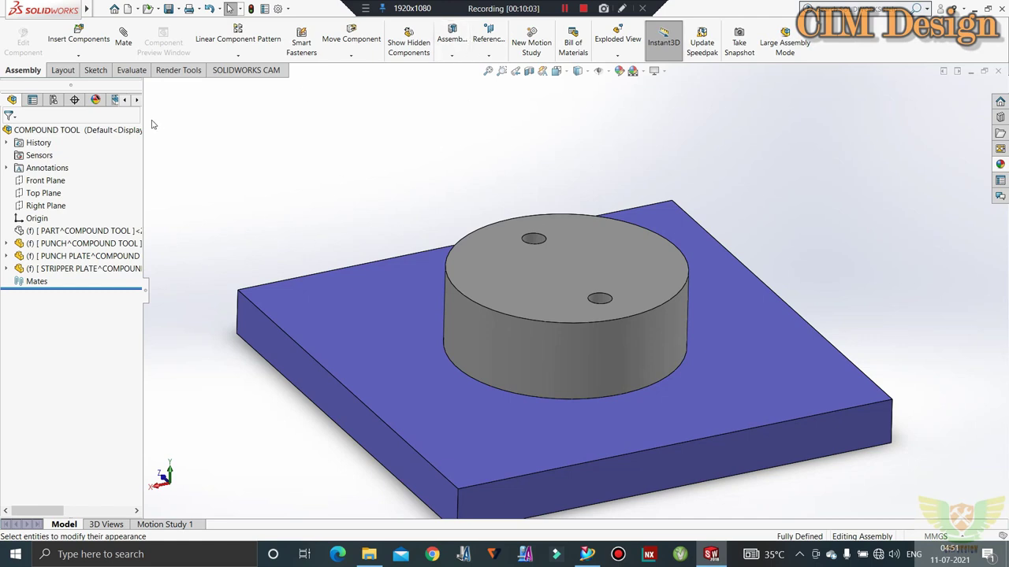
# Edit the STRIPPER PLATE in place and sketch on its top face, converting the top circular edge
pyautogui.rightClick(71, 269)
pyautogui.click(137, 201)
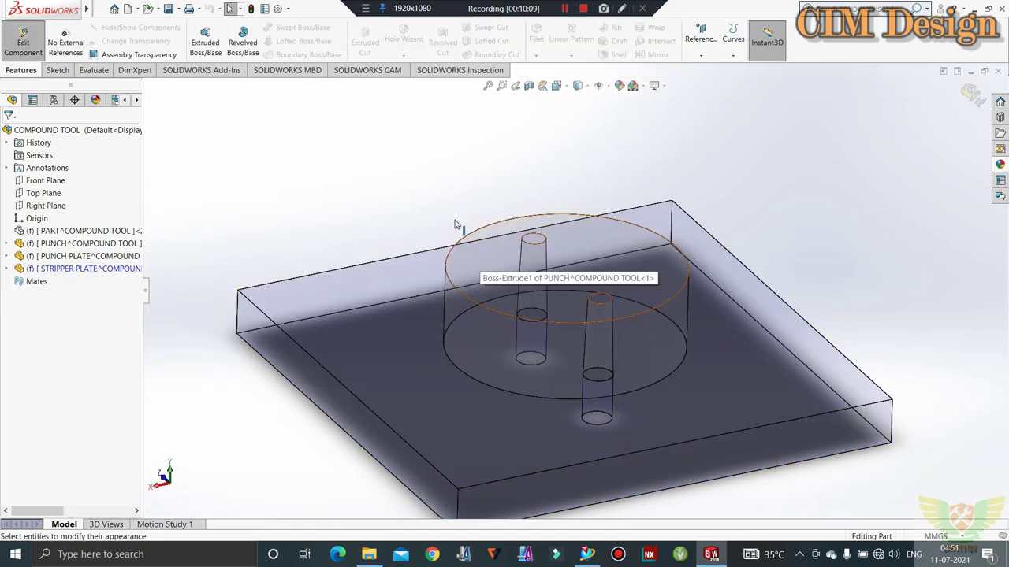
pyautogui.click(56, 70)
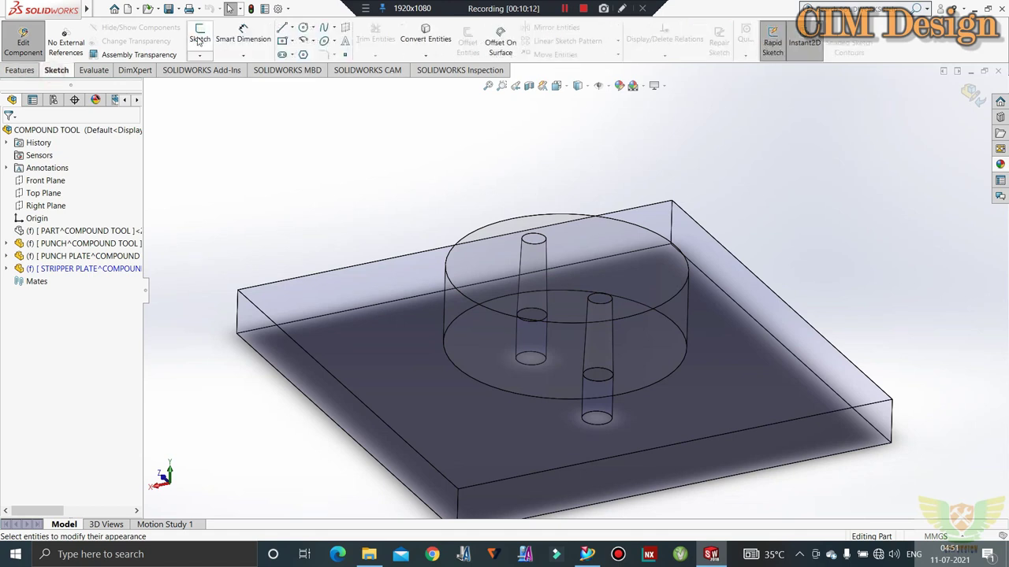
pyautogui.click(197, 42)
pyautogui.click(477, 256)
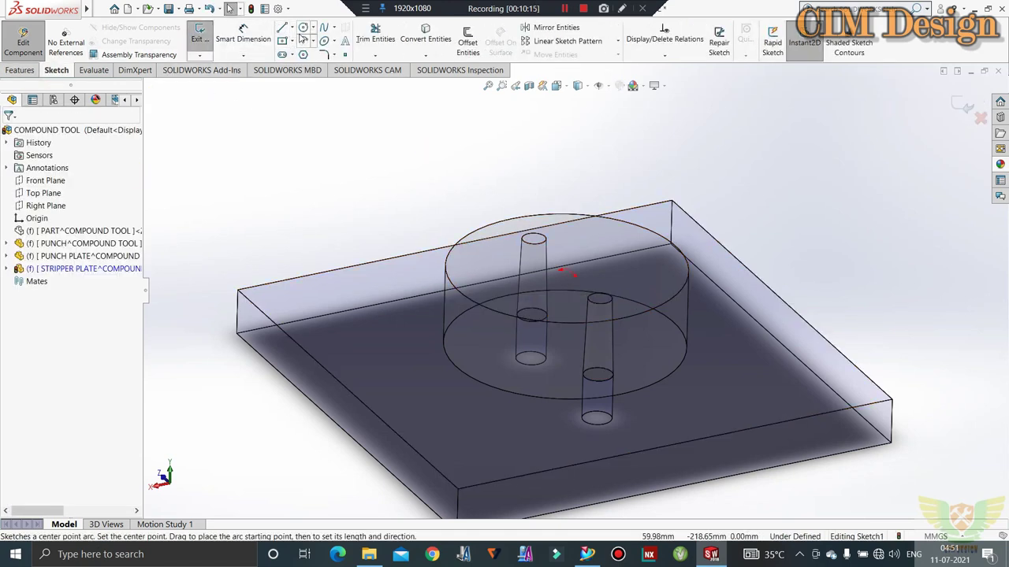
pyautogui.click(426, 33)
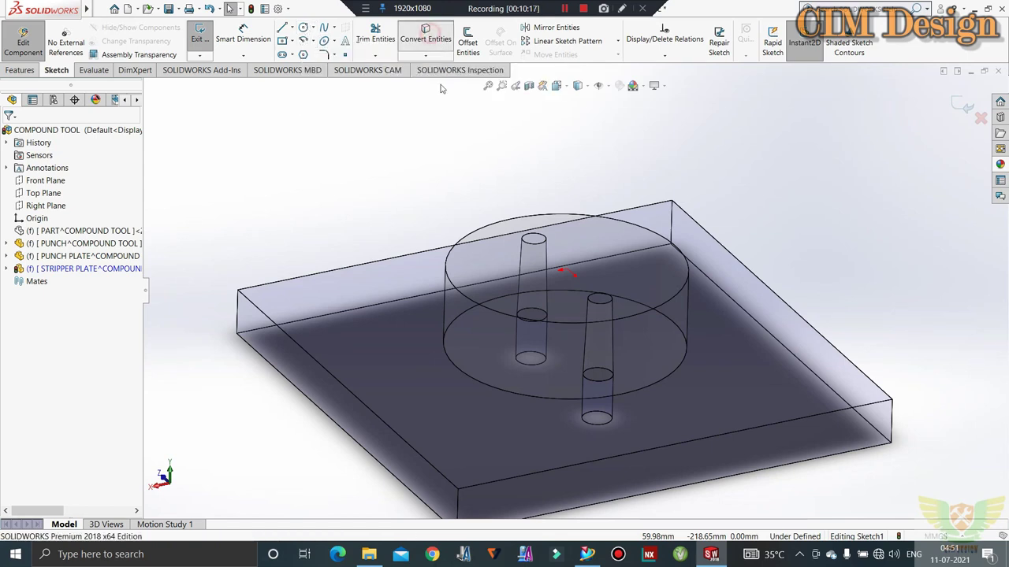
pyautogui.click(463, 235)
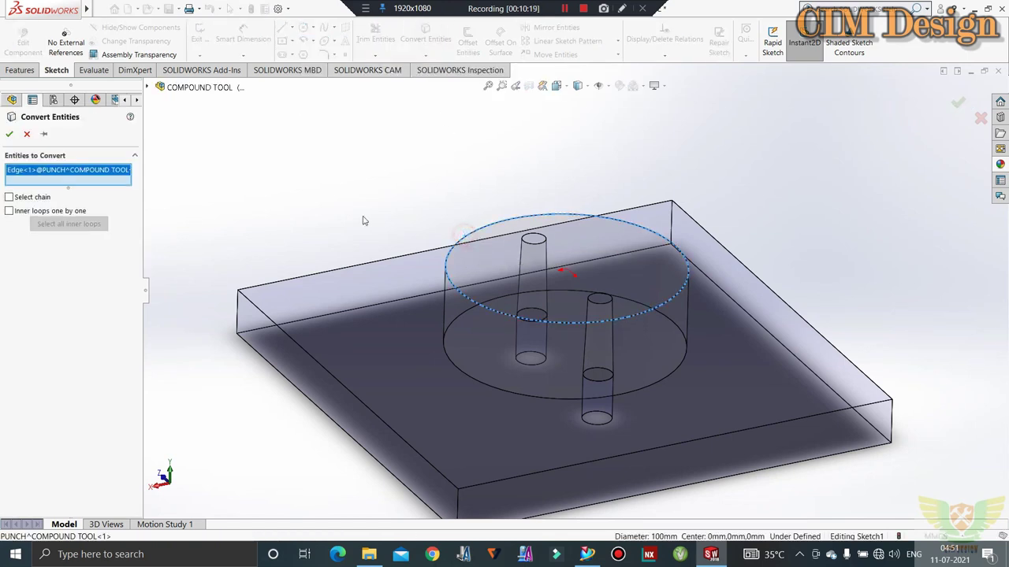
pyautogui.click(8, 136)
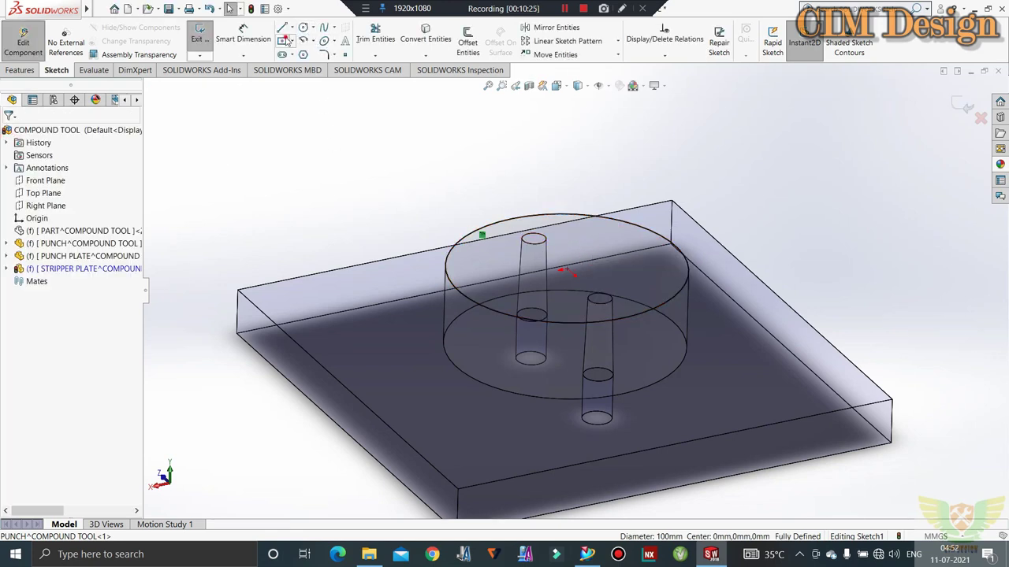
# Draw a center rectangle centred on the converted circle
pyautogui.click(287, 40)
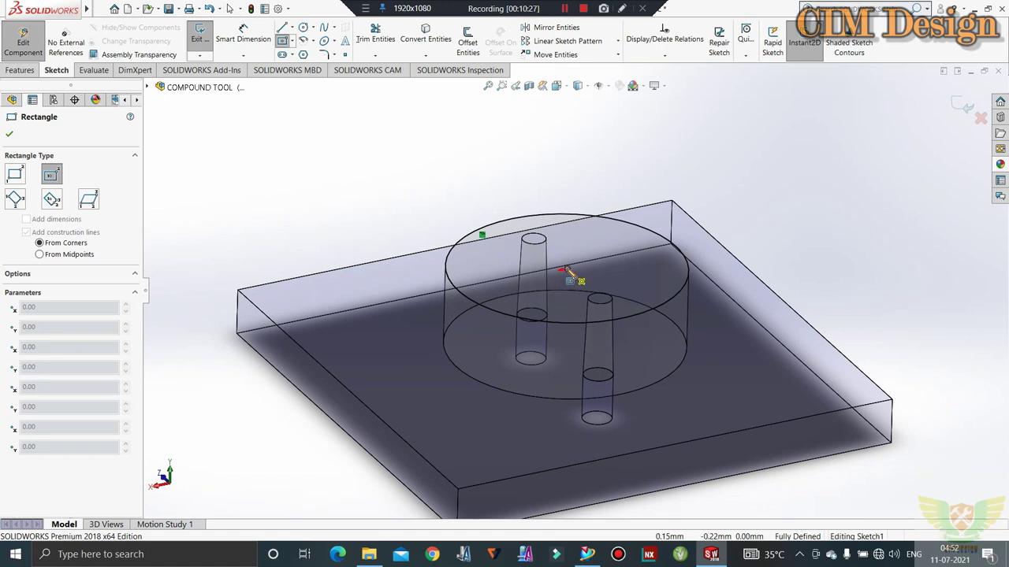
pyautogui.click(568, 272)
pyautogui.click(710, 127)
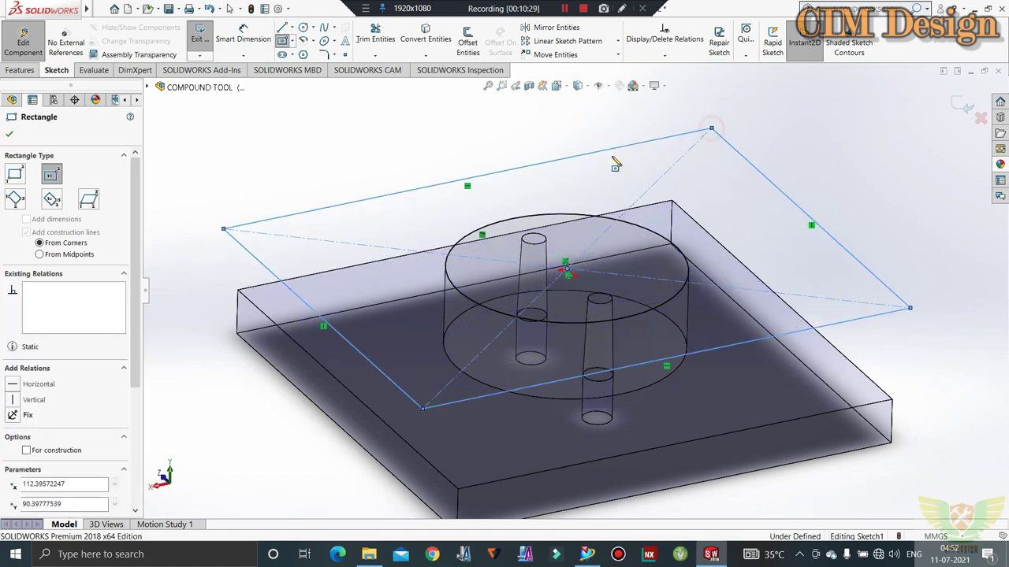
pyautogui.click(13, 136)
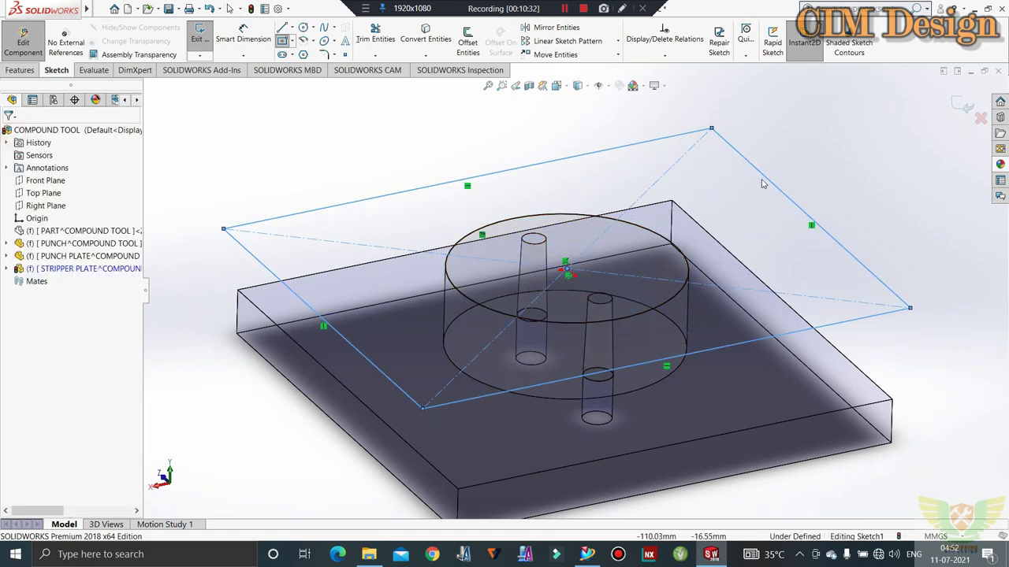
pyautogui.click(375, 36)
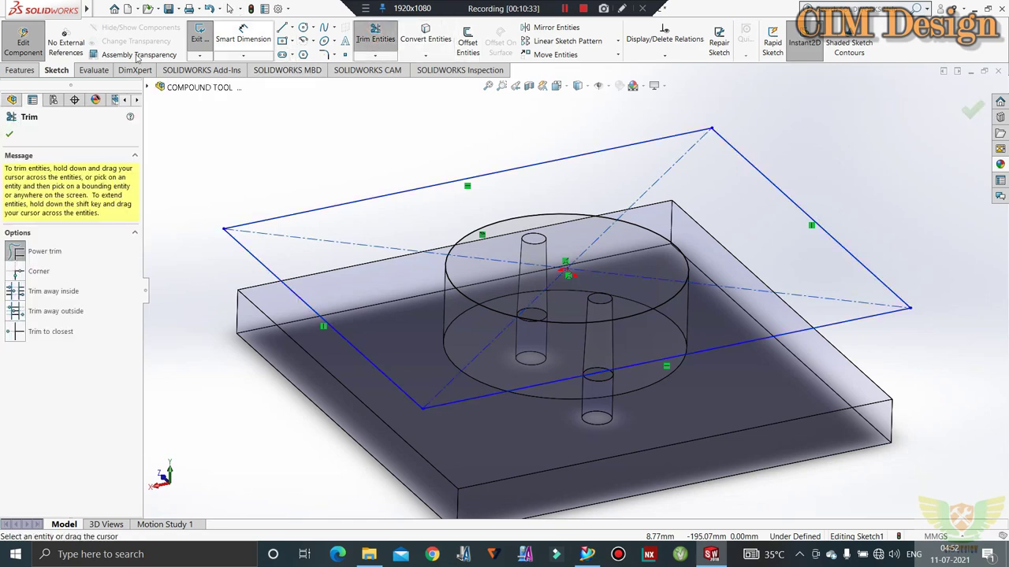
# Dimension the rectangle's width and depth to 225 mm each
pyautogui.click(242, 36)
pyautogui.click(432, 193)
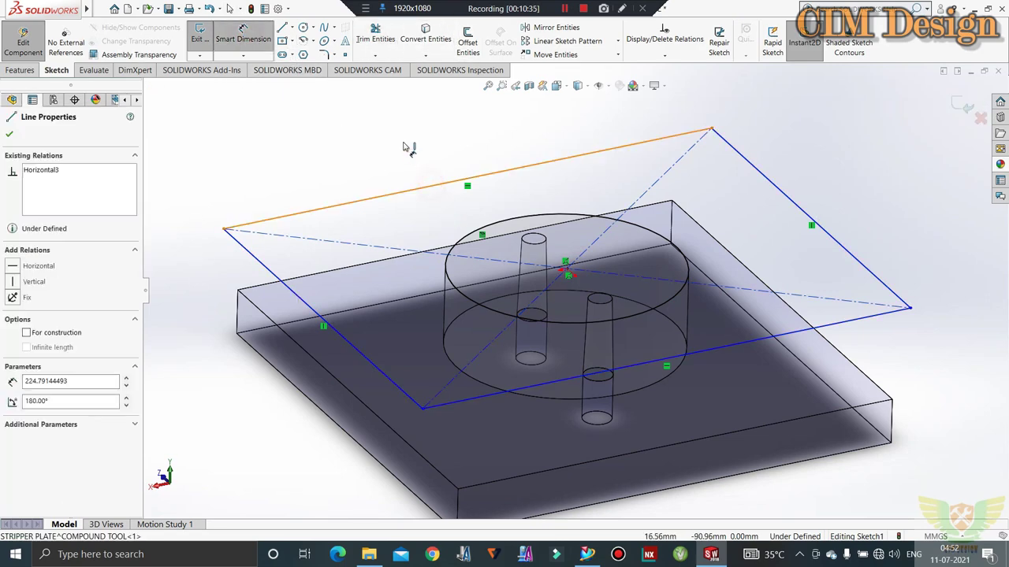
pyautogui.click(405, 133)
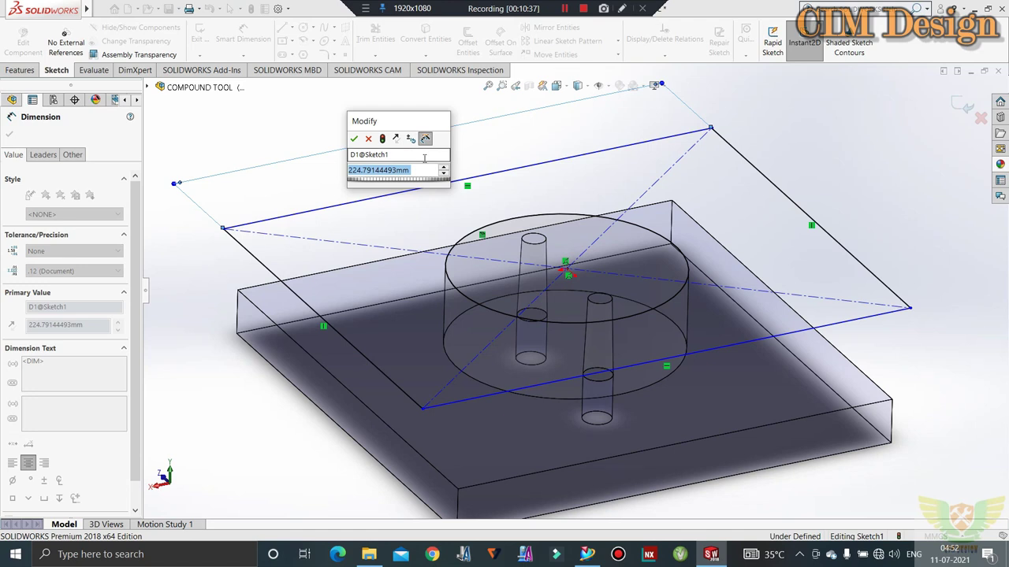
pyautogui.write('225')
pyautogui.press('Return')
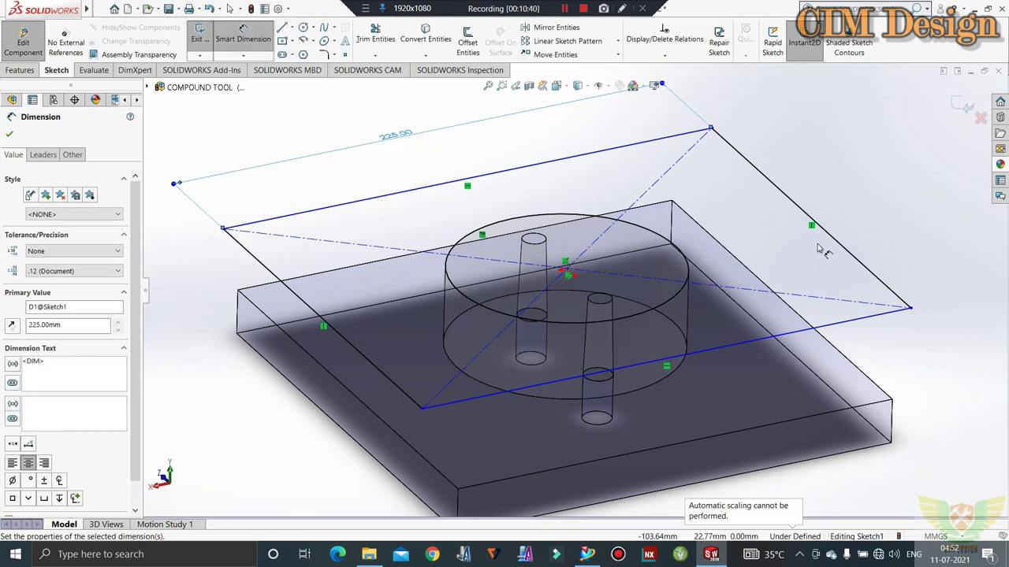
pyautogui.click(803, 211)
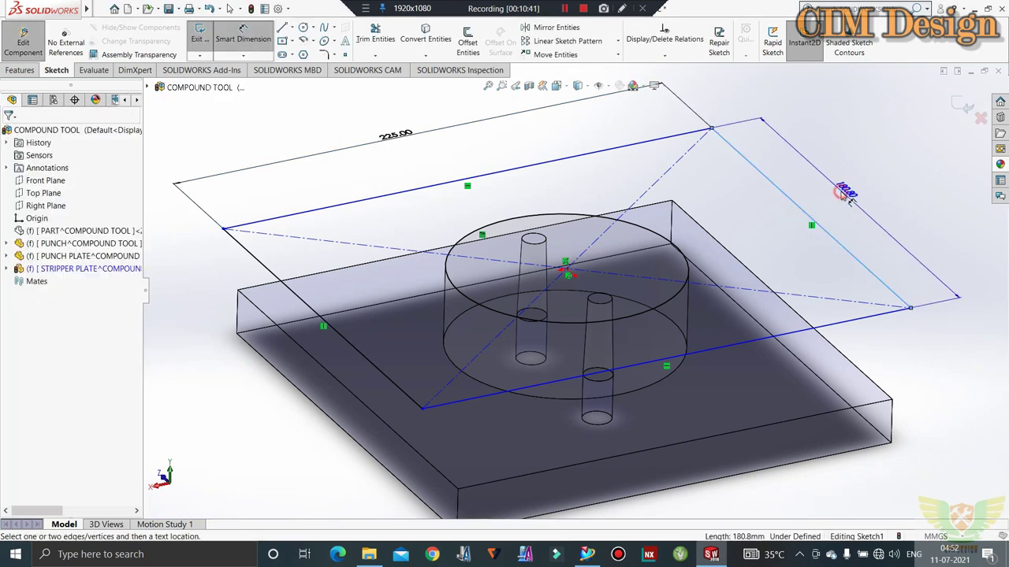
pyautogui.click(845, 197)
pyautogui.write('2')
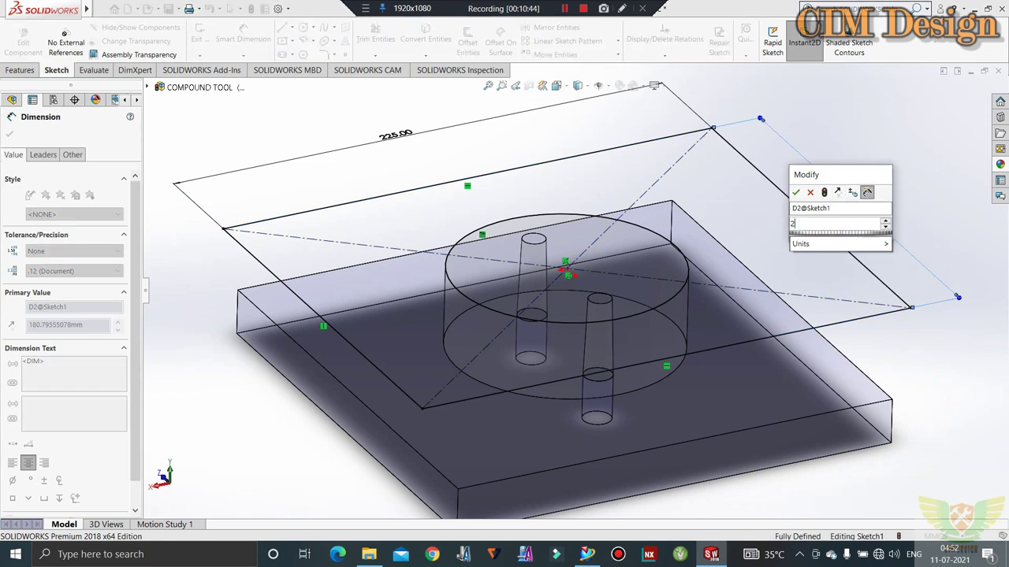
pyautogui.write('25')
pyautogui.press('Return')
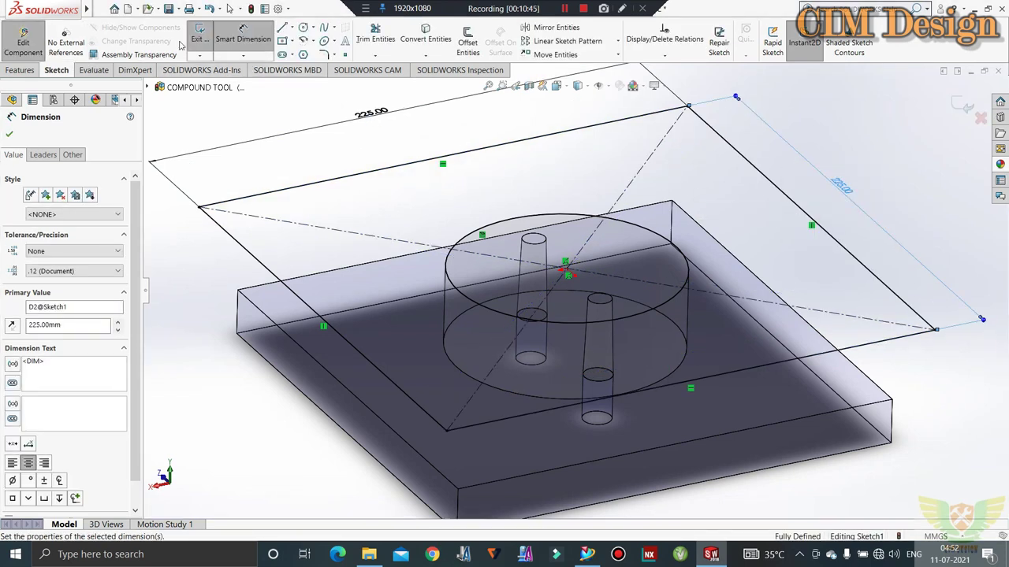
# Extrude the square sketch 20 mm in the reversed direction, then return to the assembly
pyautogui.click(195, 39)
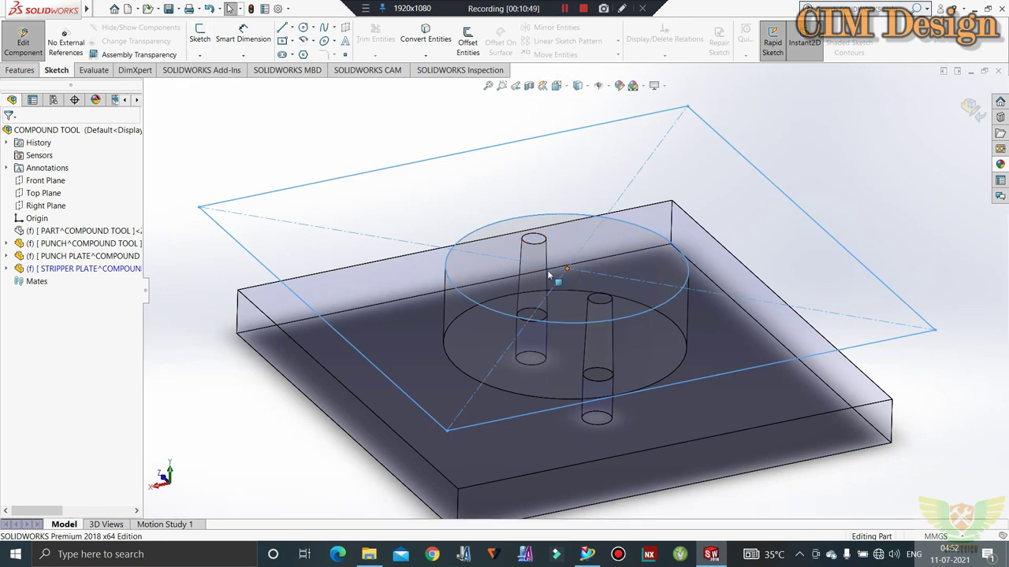
pyautogui.click(29, 72)
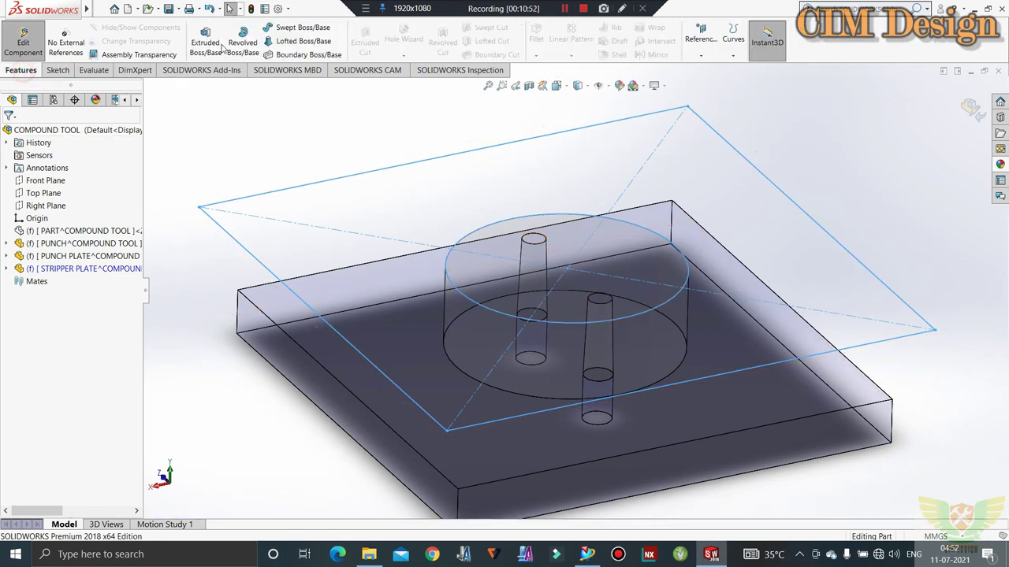
pyautogui.click(205, 41)
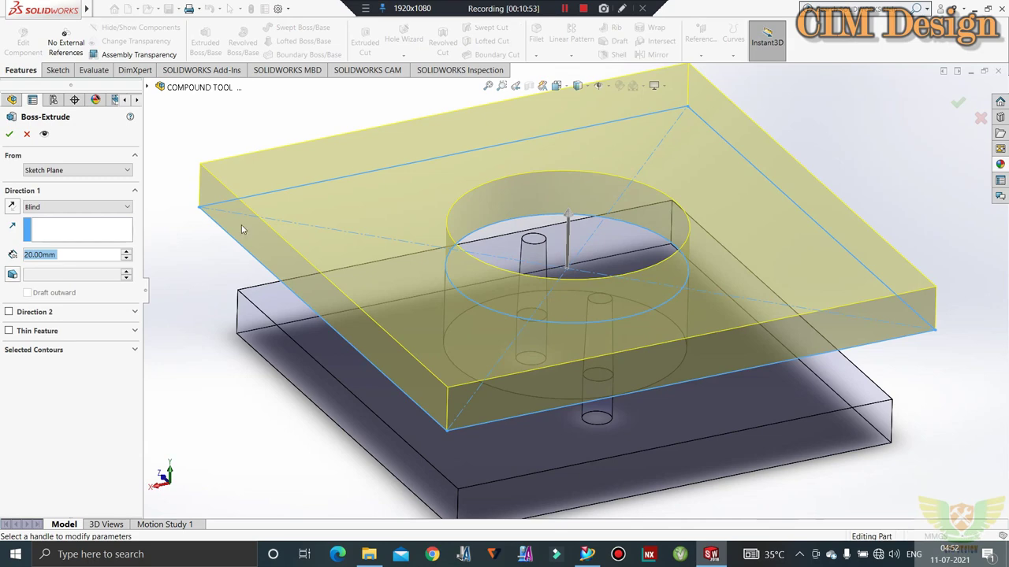
pyautogui.click(10, 207)
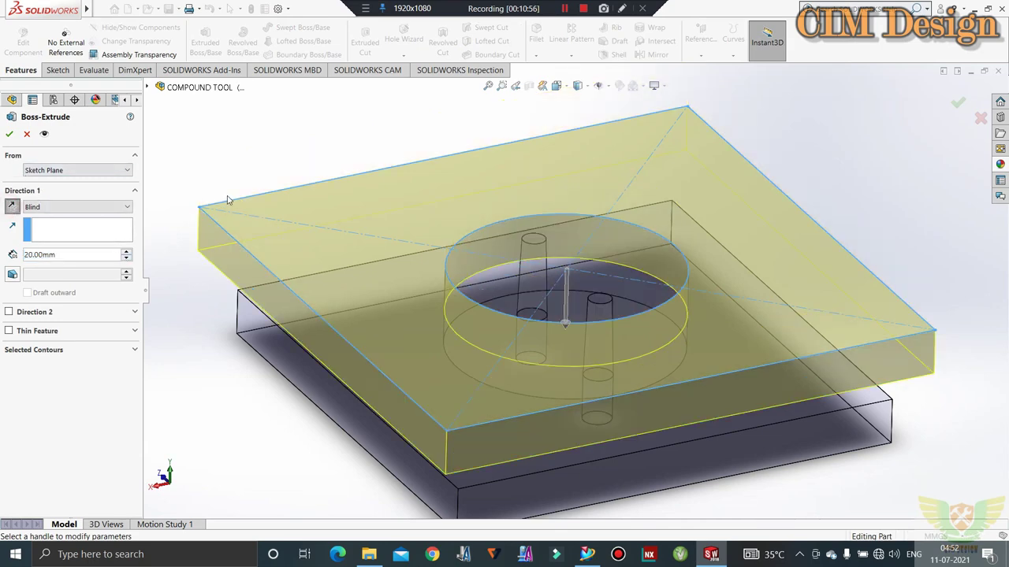
pyautogui.moveTo(345, 191)
pyautogui.mouseDown(button='middle')
pyautogui.moveTo(371, 126)
pyautogui.moveTo(339, 194)
pyautogui.moveTo(355, 140)
pyautogui.moveTo(341, 189)
pyautogui.mouseUp(button='middle')
pyautogui.click(10, 133)
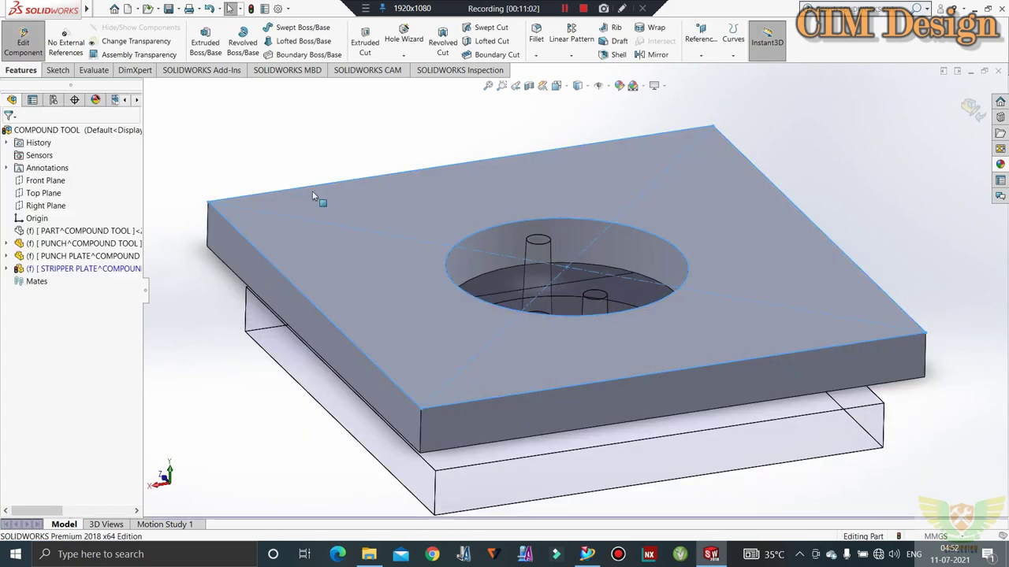
pyautogui.moveTo(385, 159)
pyautogui.mouseDown(button='middle')
pyautogui.moveTo(439, 180)
pyautogui.moveTo(441, 170)
pyautogui.mouseUp(button='middle')
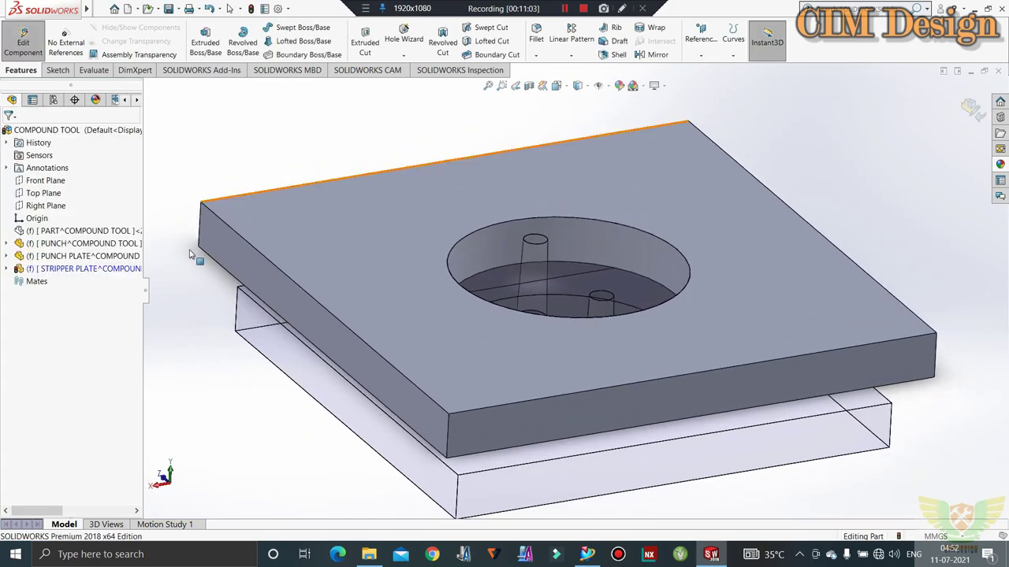
pyautogui.click(52, 132)
pyautogui.click(52, 120)
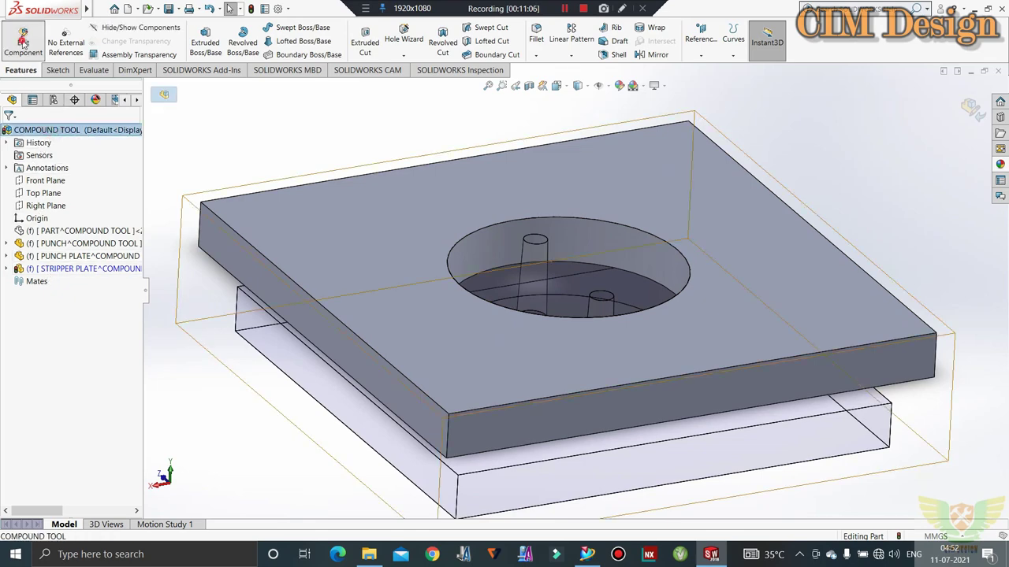
# Open the blue punch plate's base sketch for editing
pyautogui.click(275, 362)
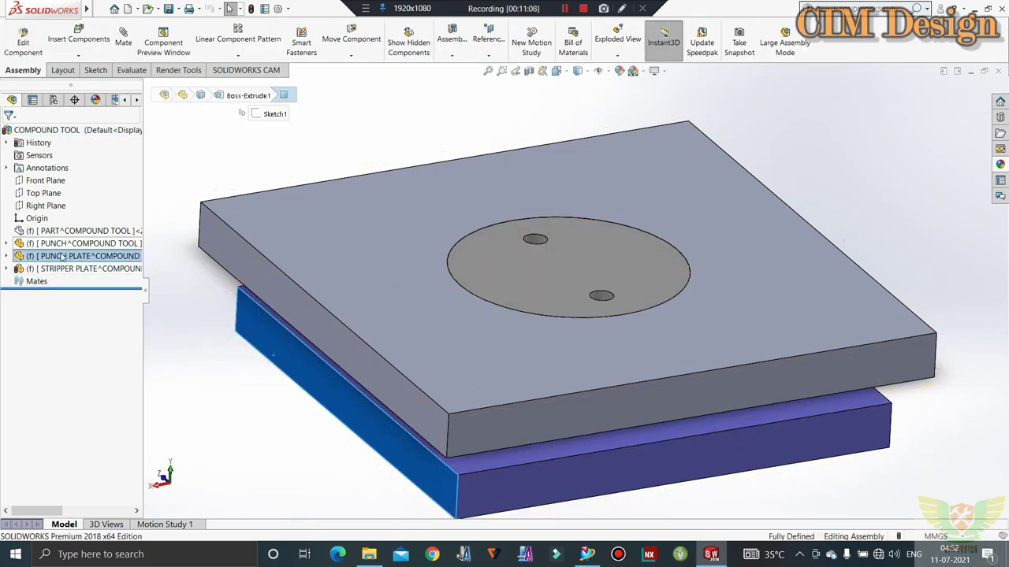
pyautogui.rightClick(56, 256)
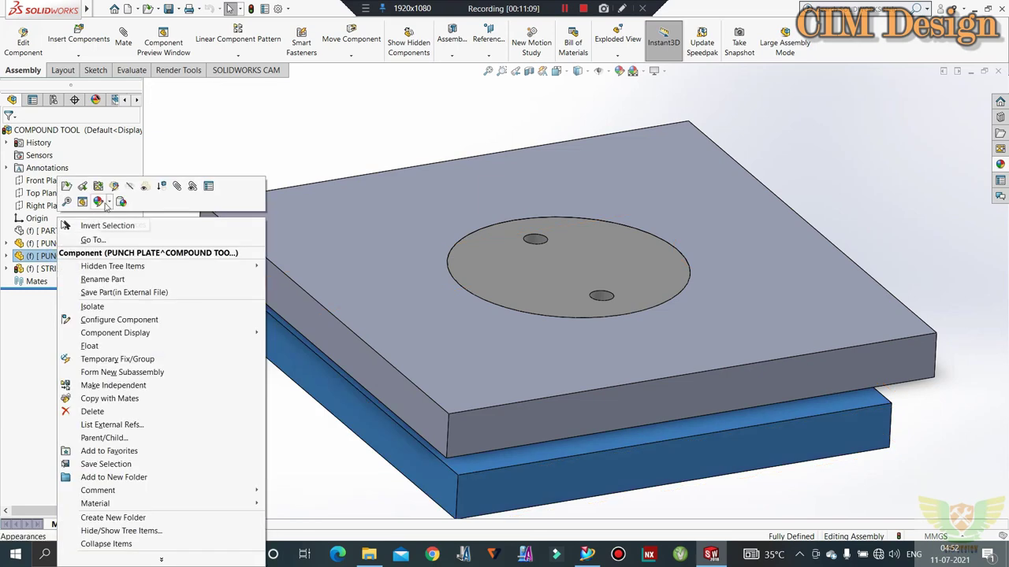
pyautogui.click(6, 256)
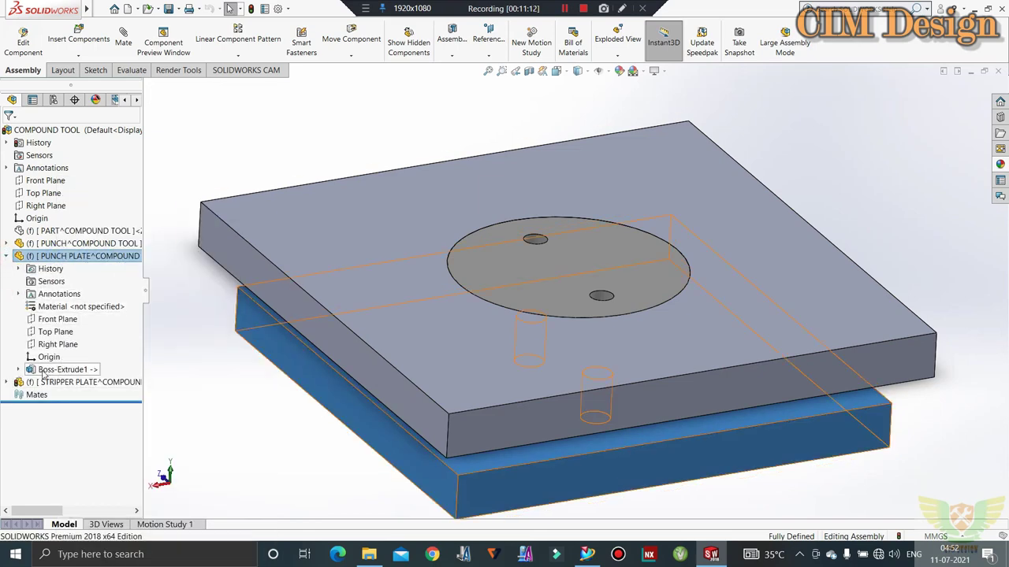
pyautogui.click(18, 370)
pyautogui.click(57, 382)
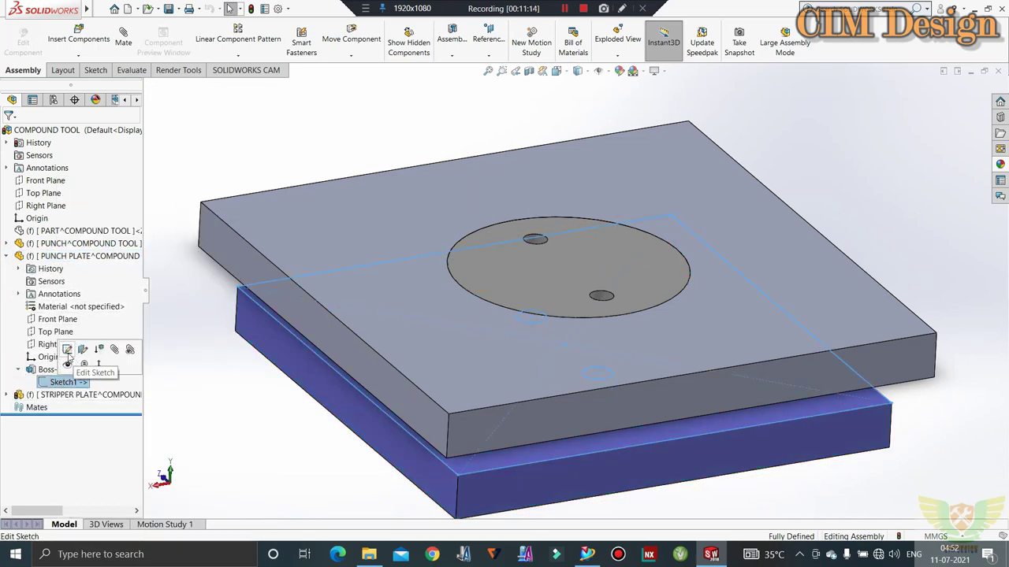
pyautogui.click(66, 353)
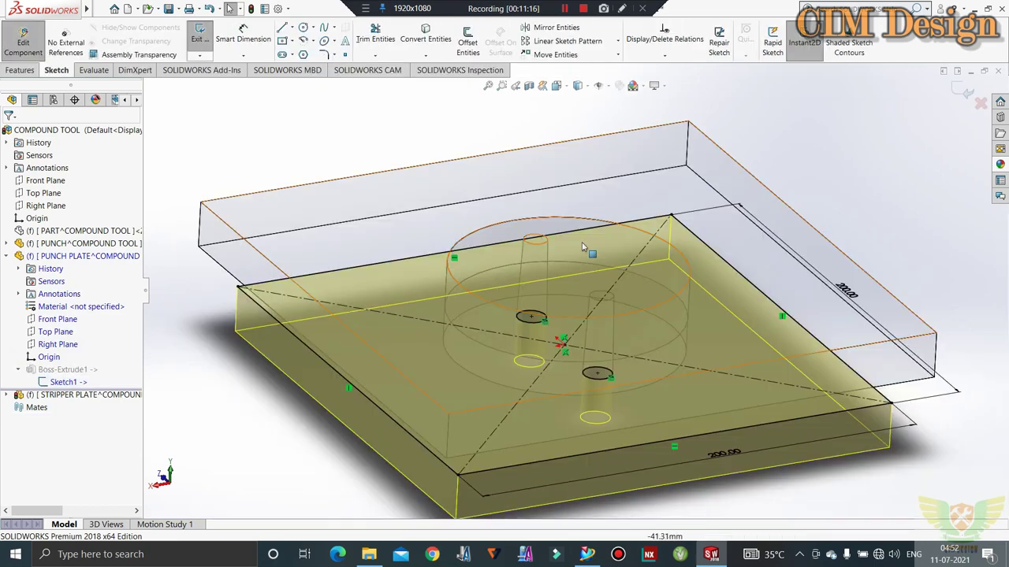
# Change the punch plate's 200 mm width and depth dimensions to 225 mm
pyautogui.doubleClick(727, 457)
pyautogui.write('22')
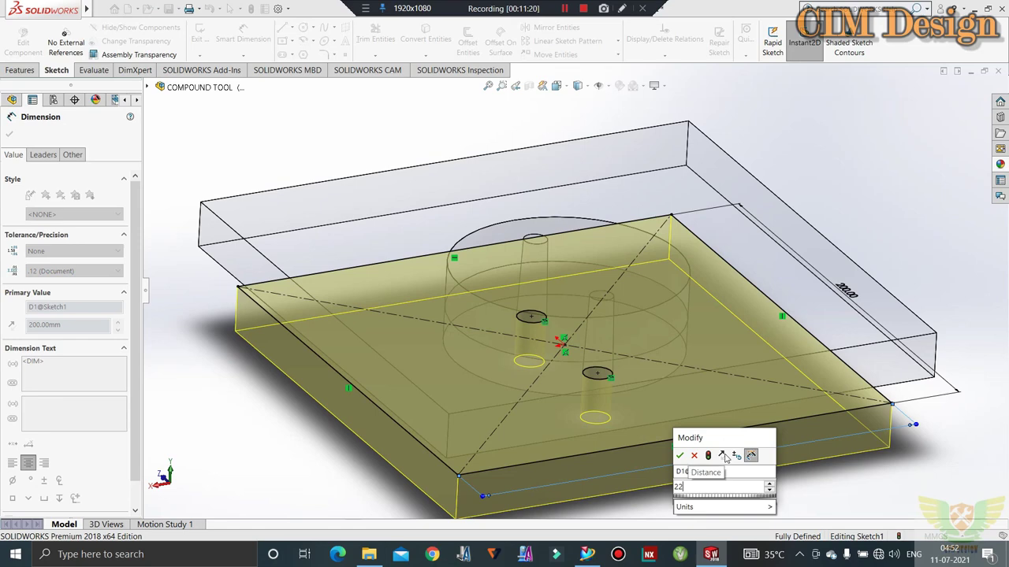
pyautogui.press('Return')
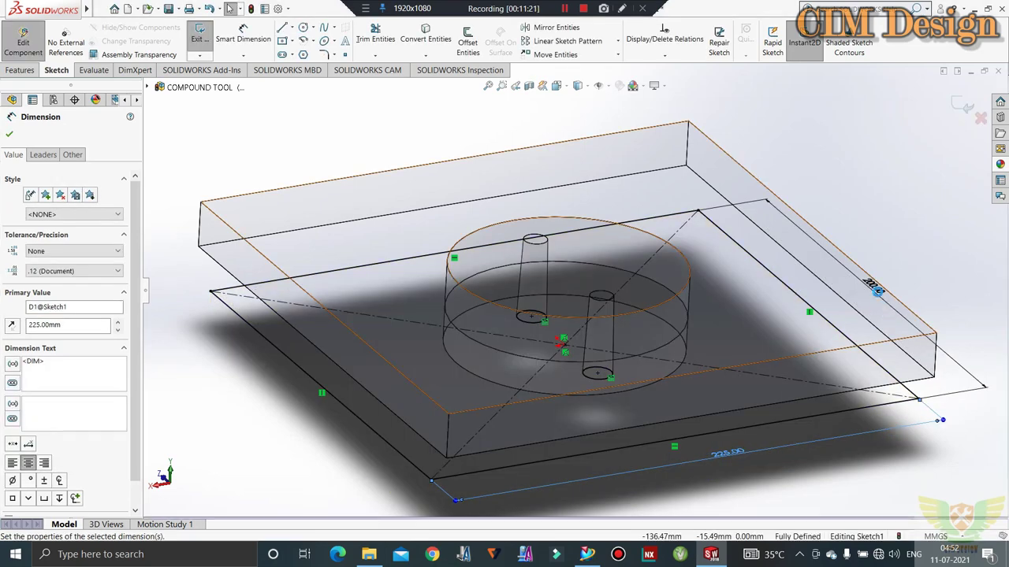
pyautogui.doubleClick(875, 289)
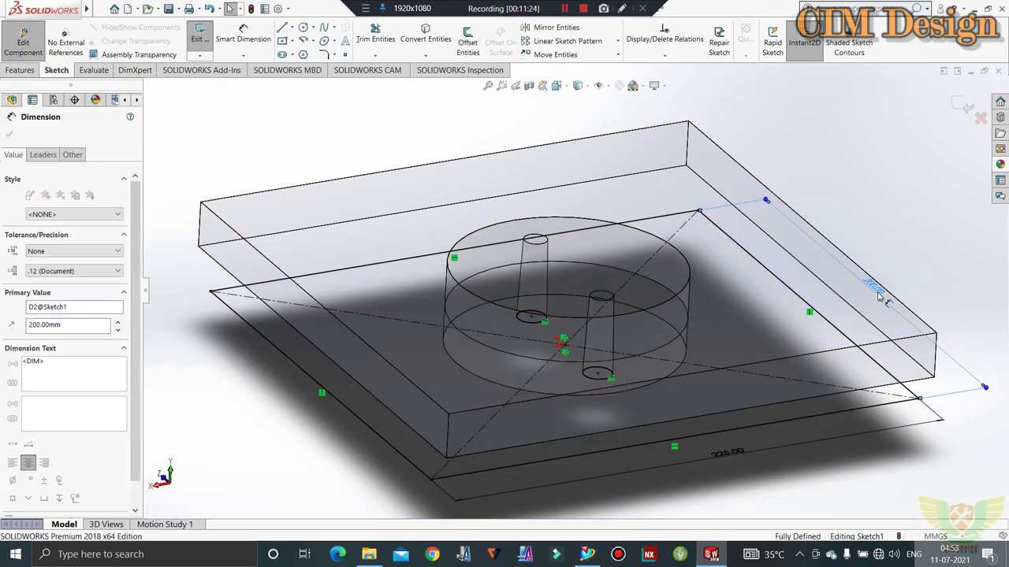
pyautogui.write('225')
pyautogui.press('Return')
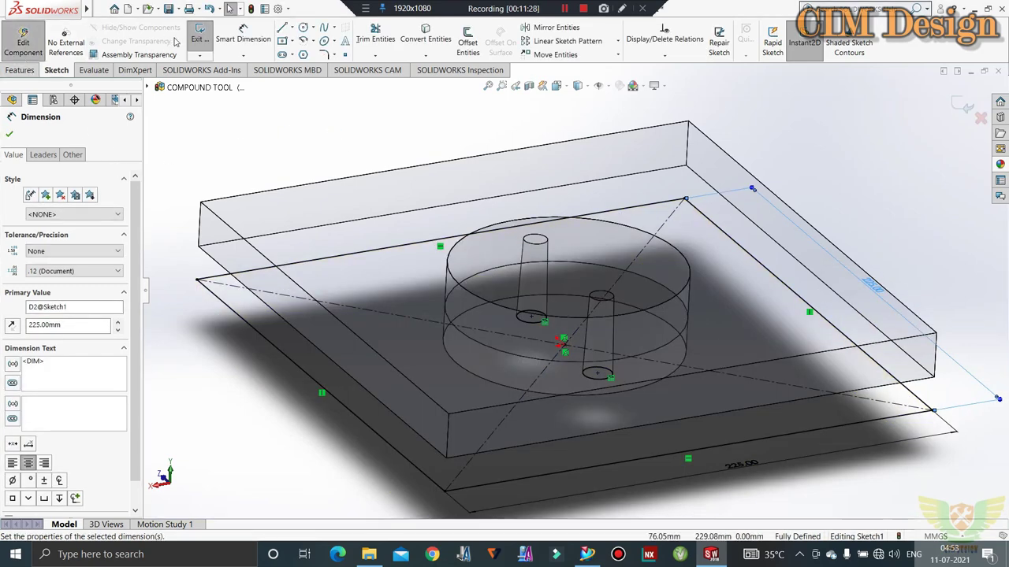
pyautogui.click(356, 161)
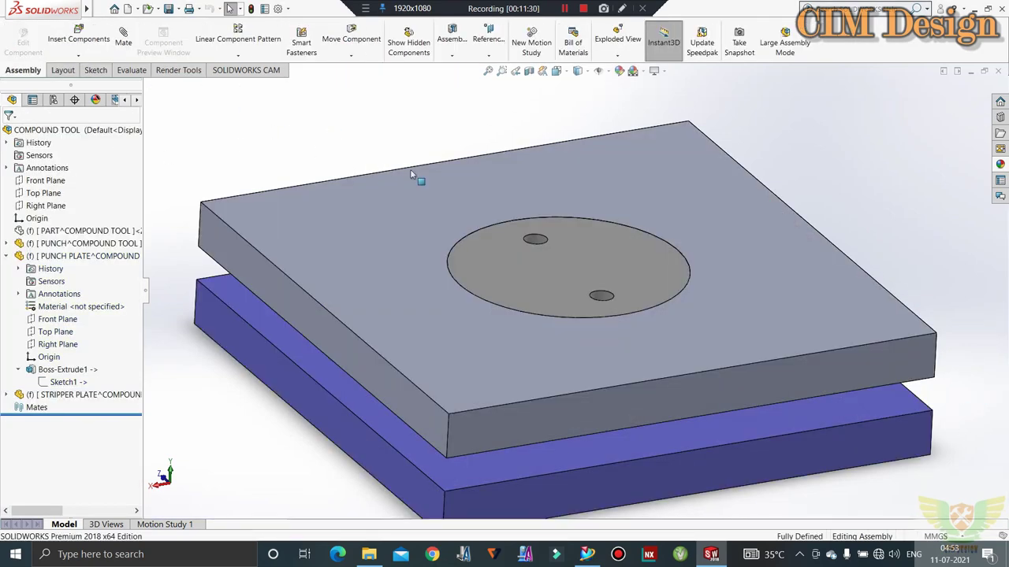
pyautogui.scroll(-3, 439, 193)
pyautogui.scroll(5, 439, 193)
pyautogui.moveTo(486, 240)
pyautogui.mouseDown(button='middle')
pyautogui.moveTo(693, 369)
pyautogui.moveTo(535, 309)
pyautogui.mouseUp(button='middle')
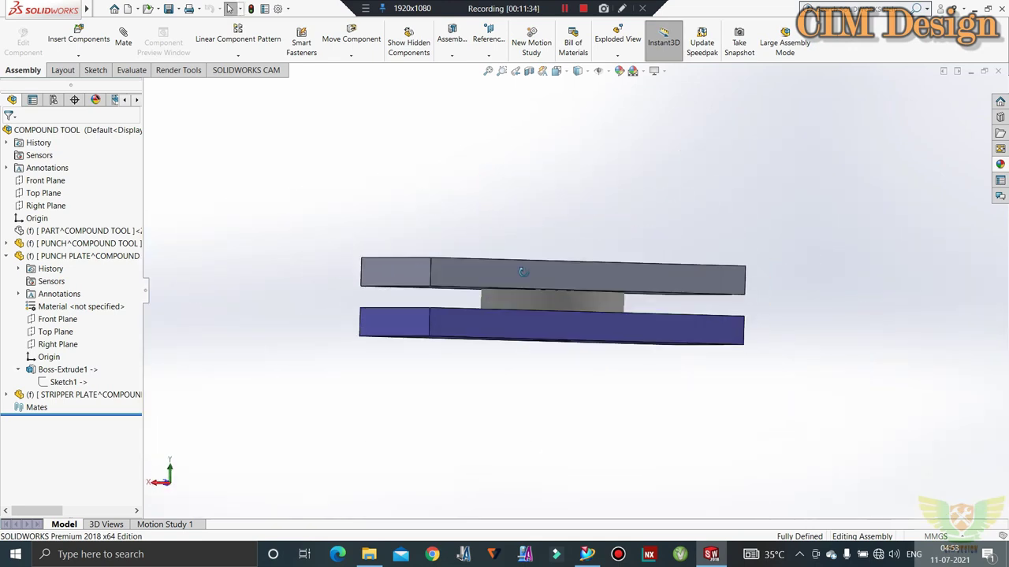
pyautogui.scroll(-2, 473, 331)
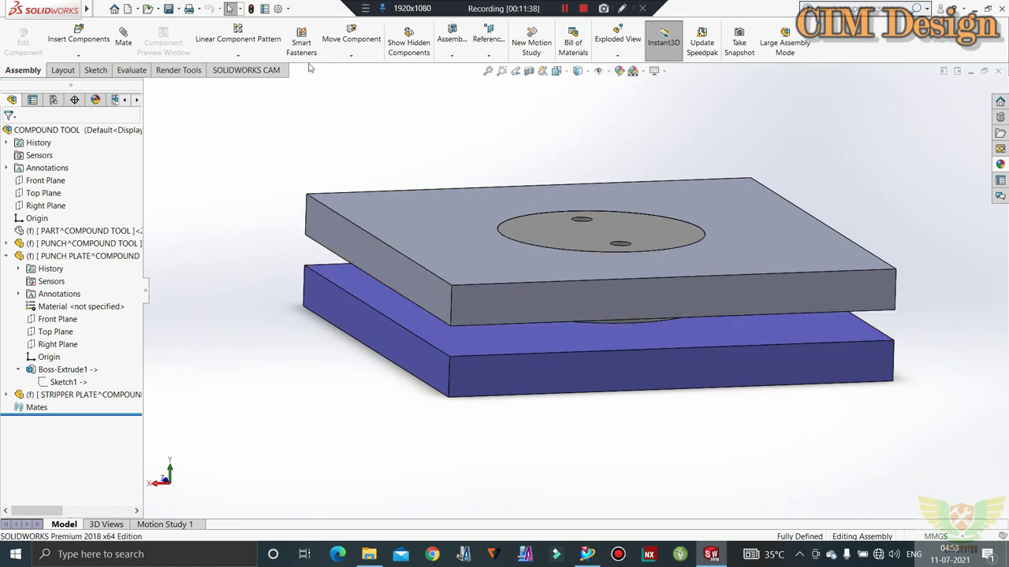
pyautogui.click(126, 71)
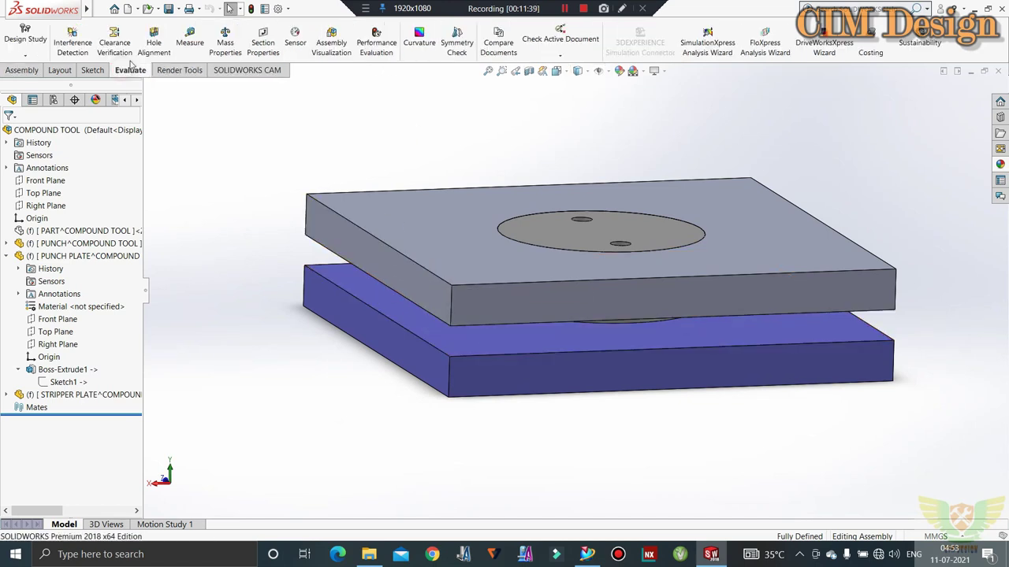
pyautogui.click(190, 40)
pyautogui.moveTo(379, 385); pyautogui.dragTo(386, 323, button='middle')
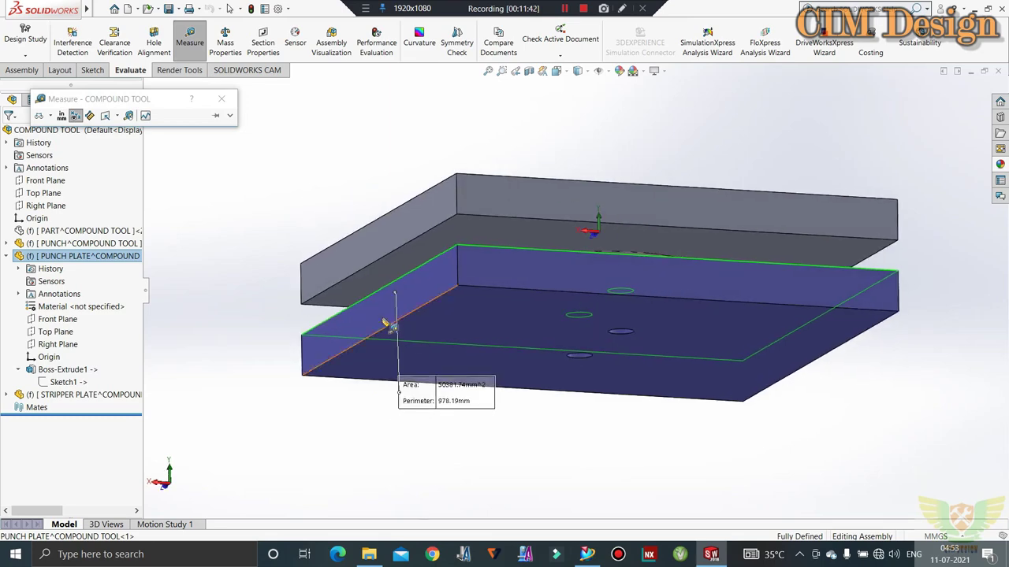
pyautogui.click(351, 305)
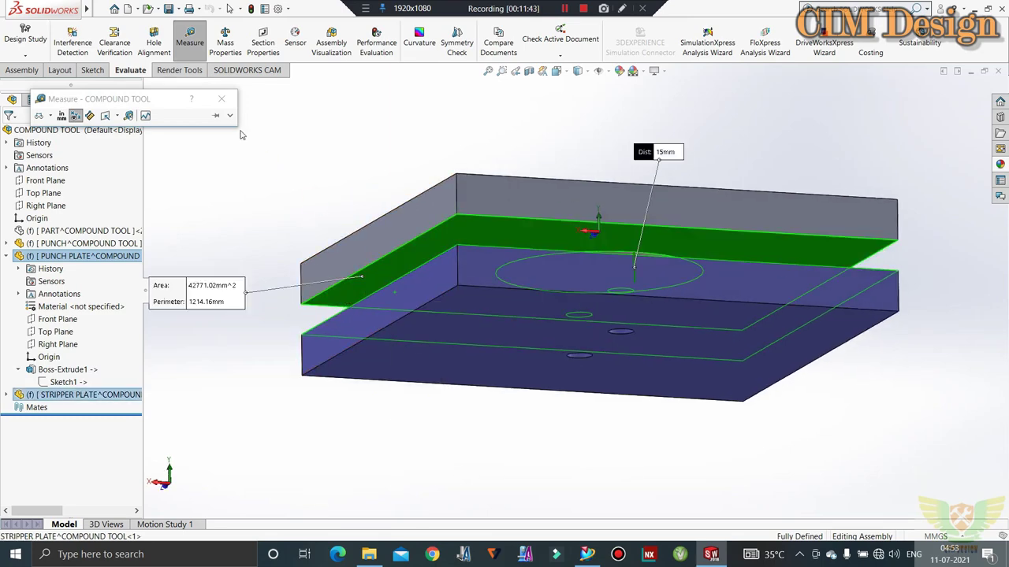
pyautogui.click(221, 99)
pyautogui.moveTo(417, 323)
pyautogui.mouseDown(button='middle')
pyautogui.moveTo(439, 253)
pyautogui.moveTo(473, 303)
pyautogui.mouseUp(button='middle')
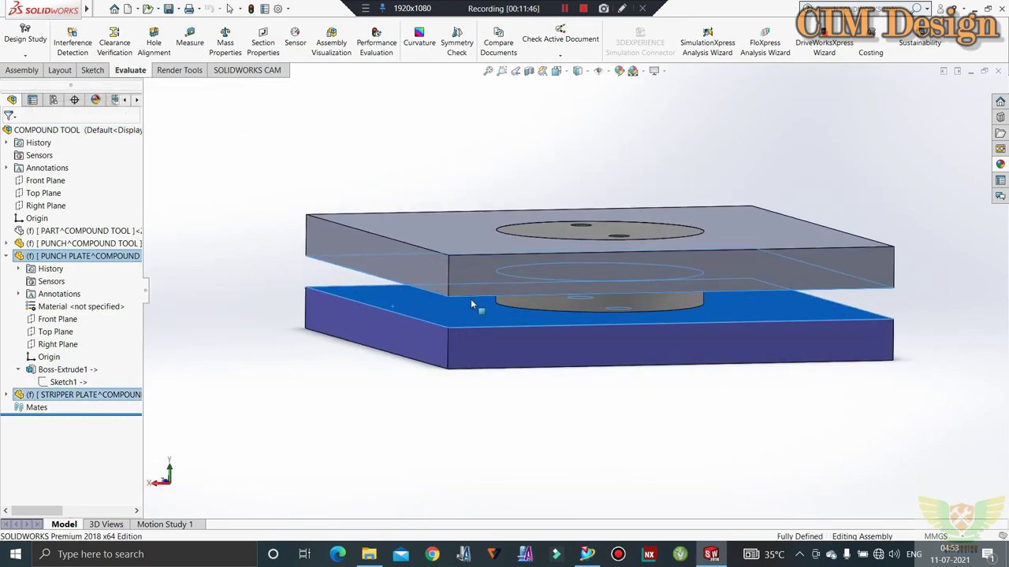
pyautogui.click(88, 259)
pyautogui.click(145, 224)
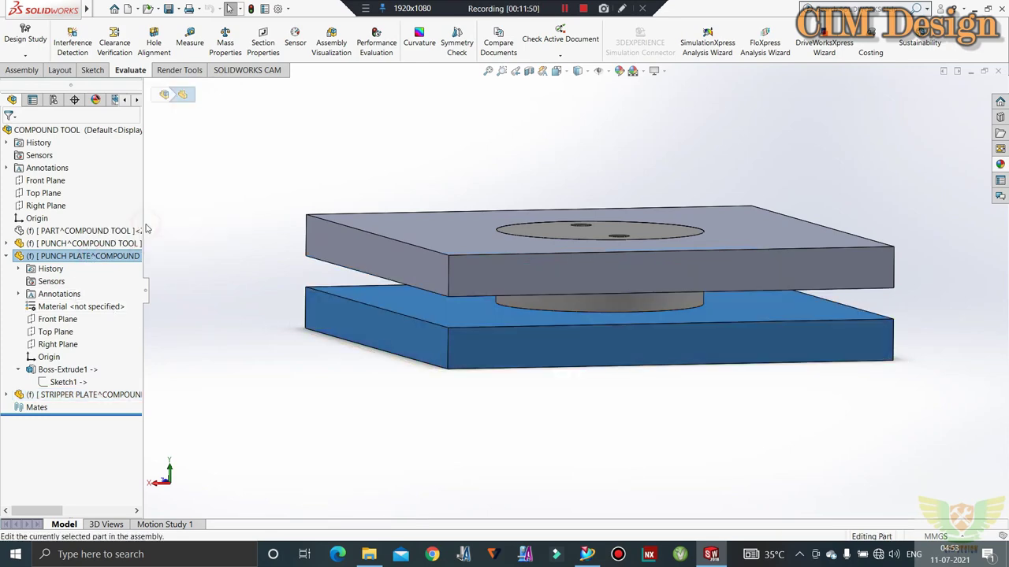
pyautogui.moveTo(538, 321)
pyautogui.mouseDown(button='middle')
pyautogui.moveTo(536, 180)
pyautogui.moveTo(547, 310)
pyautogui.moveTo(470, 335)
pyautogui.mouseUp(button='middle')
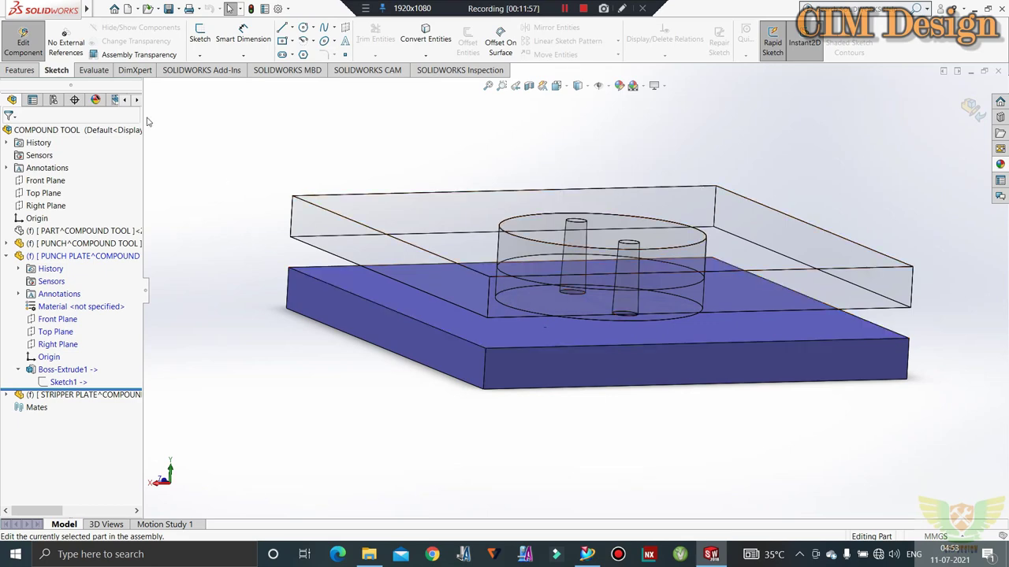
pyautogui.click(24, 40)
pyautogui.moveTo(447, 246); pyautogui.dragTo(462, 268, button='middle')
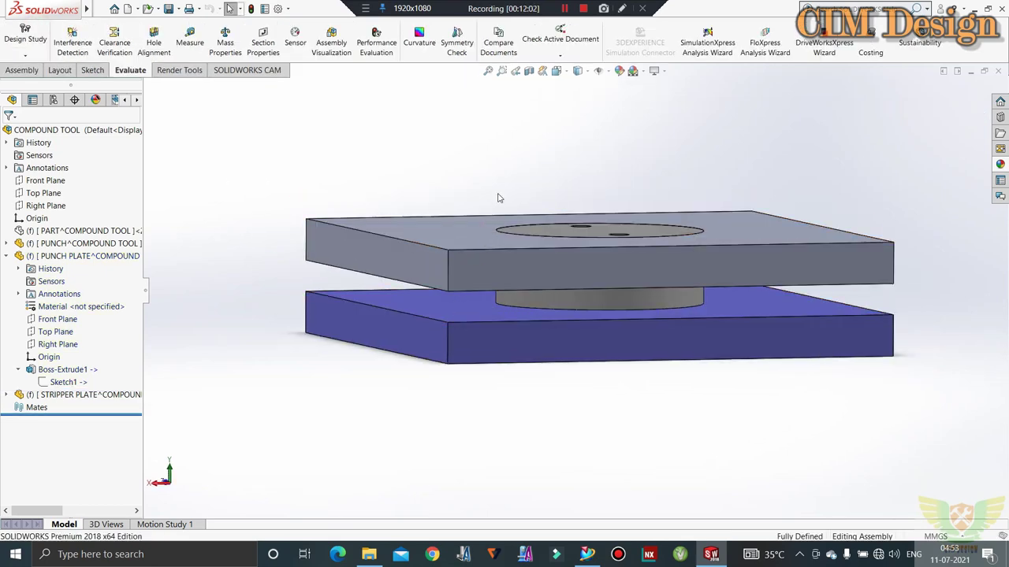
pyautogui.moveTo(561, 121); pyautogui.dragTo(575, 168, button='middle')
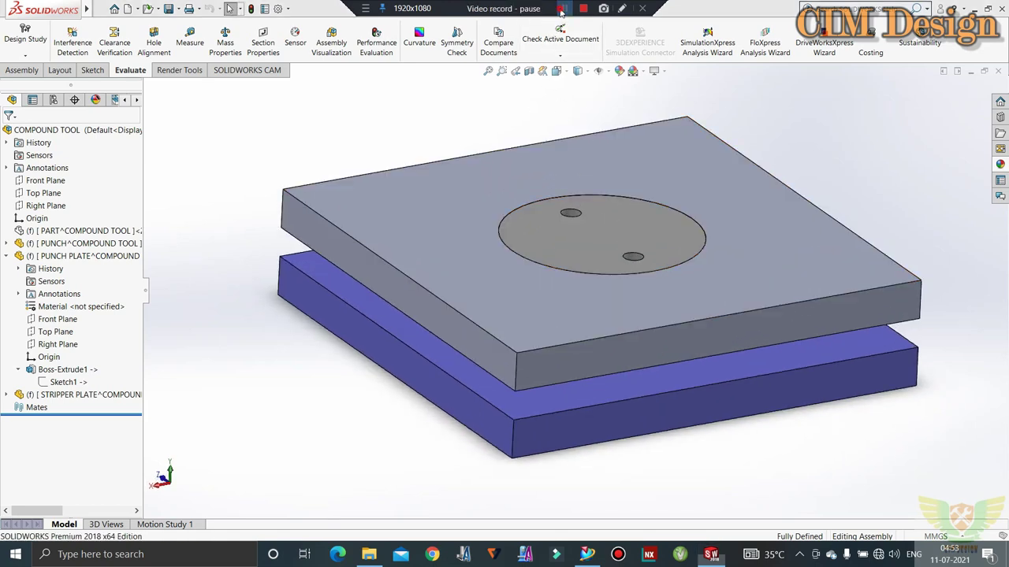
pyautogui.moveTo(405, 371); pyautogui.dragTo(401, 296, button='middle')
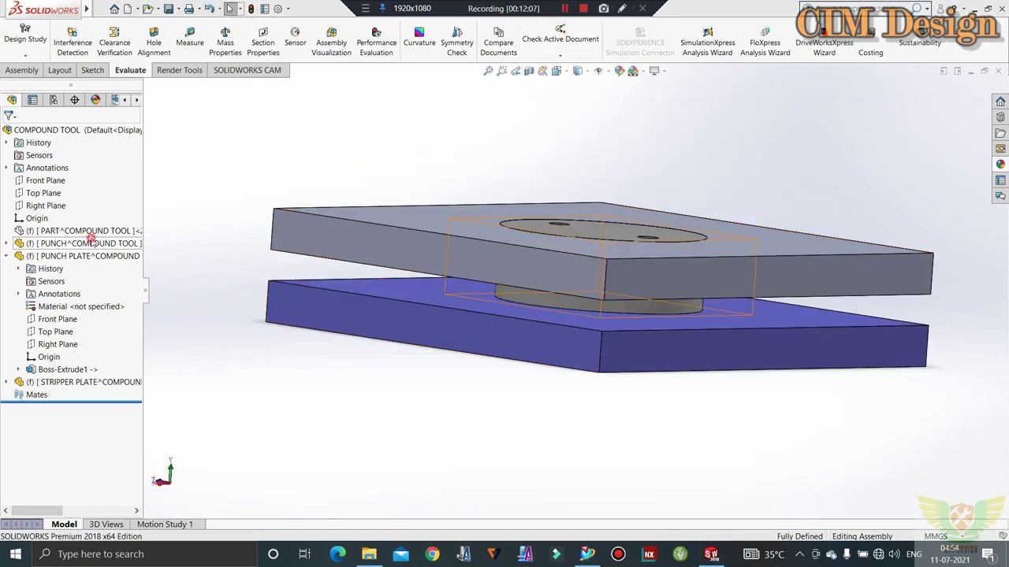
# Add +15 to the PUNCH's Boss-Extrude1 depth for 50 mm, then return to the assembly
pyautogui.click(93, 243)
pyautogui.click(154, 223)
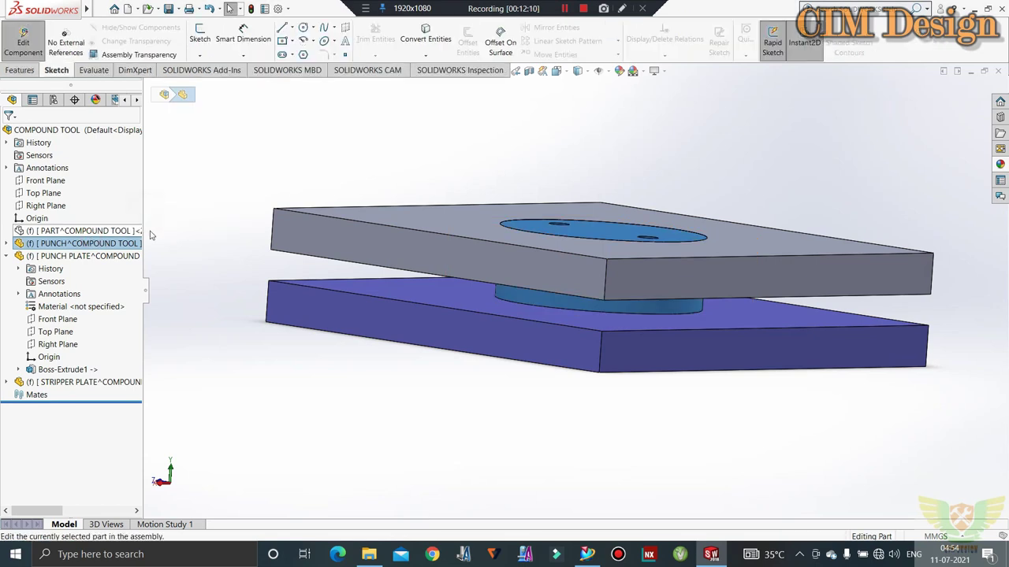
pyautogui.click(7, 243)
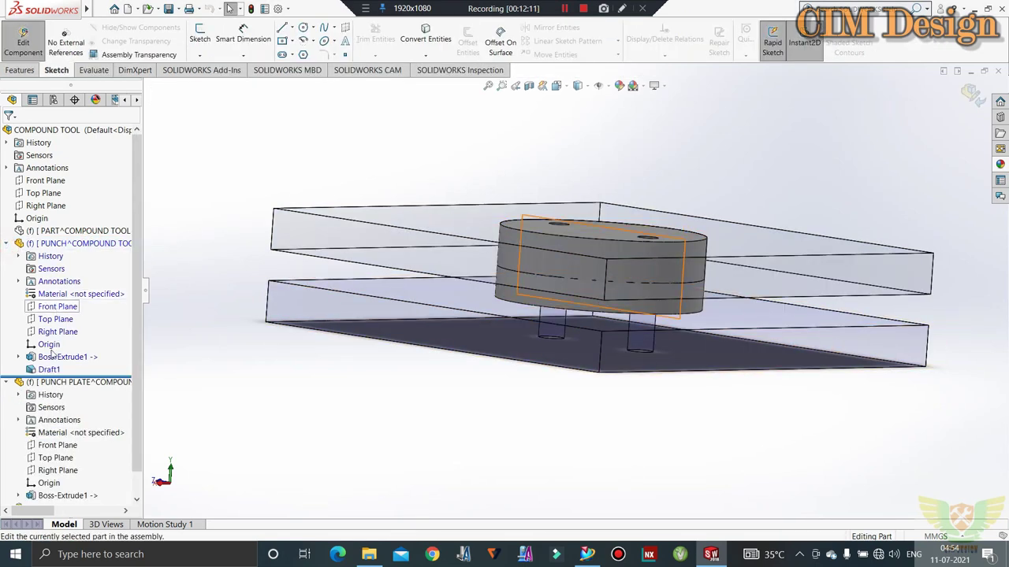
pyautogui.click(53, 359)
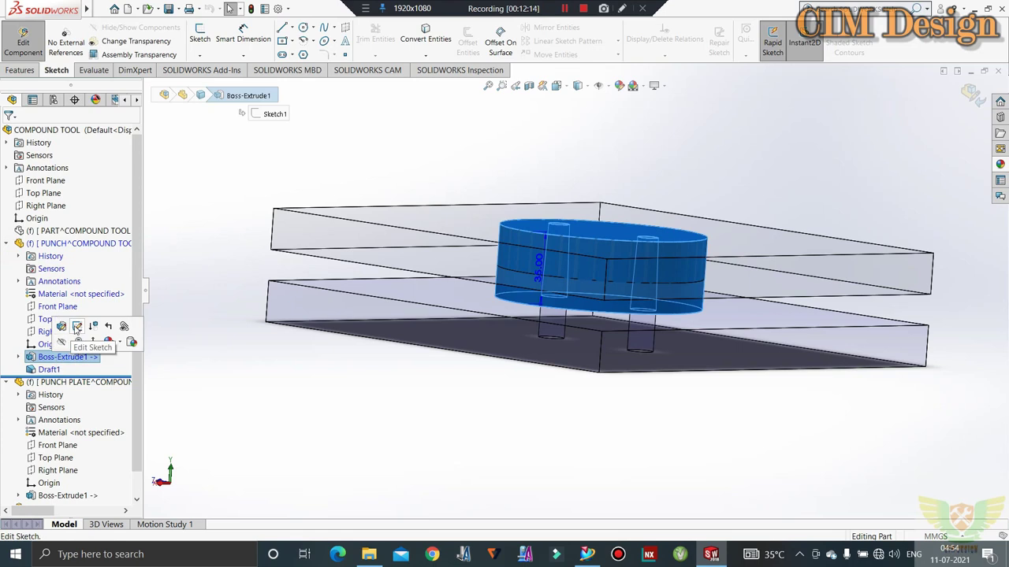
pyautogui.click(63, 326)
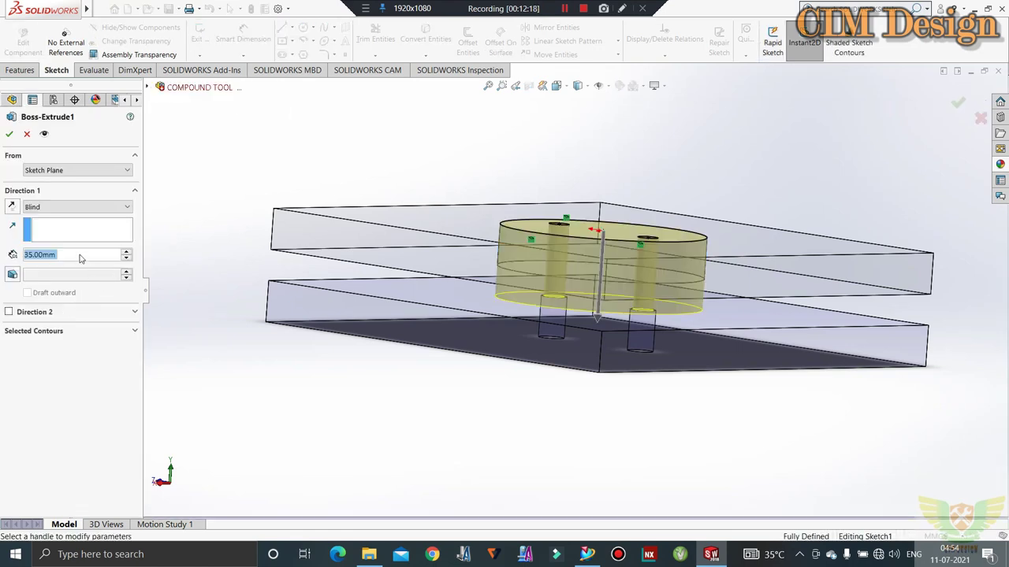
pyautogui.click(79, 254)
pyautogui.write('+15')
pyautogui.press('Return')
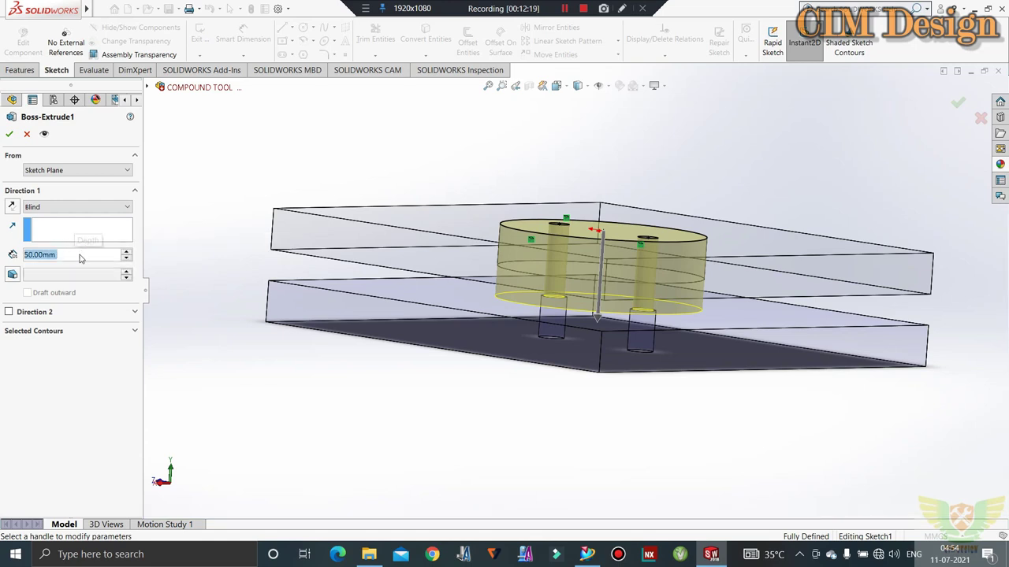
pyautogui.click(8, 134)
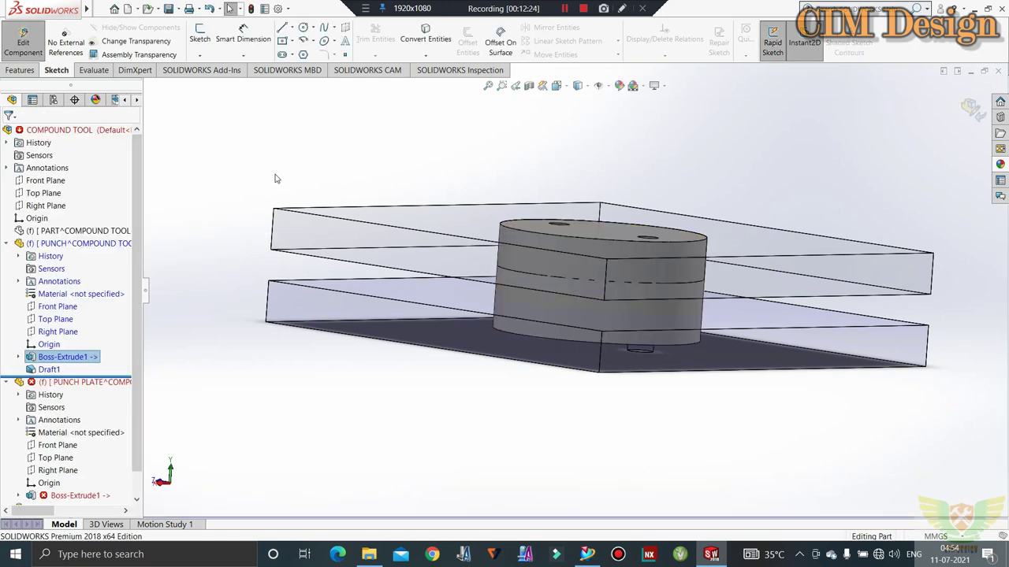
pyautogui.click(23, 39)
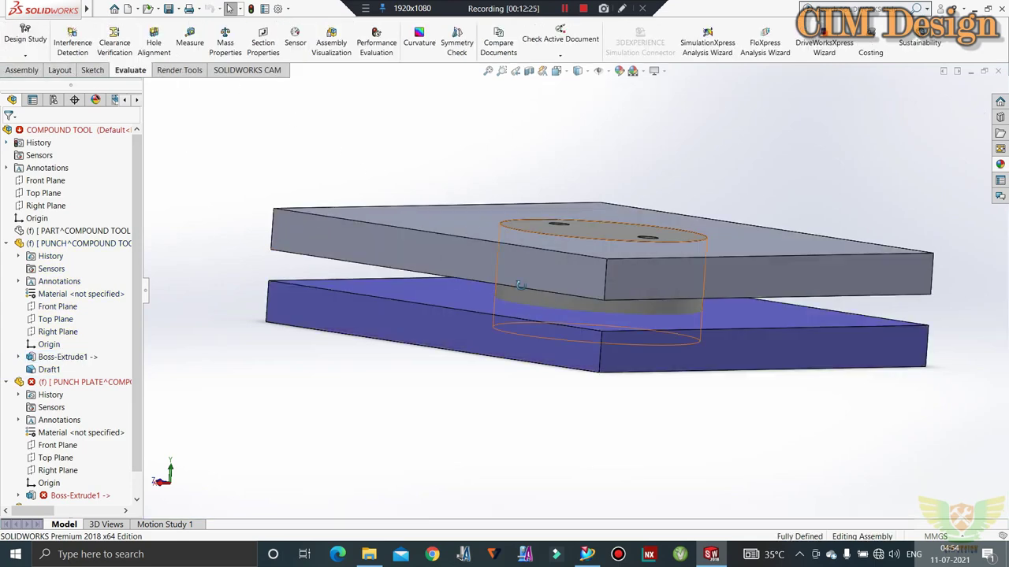
# Rebuild the assembly to clear its errors and inspect the lengthened punch
pyautogui.moveTo(521, 285); pyautogui.dragTo(539, 258, button='middle')
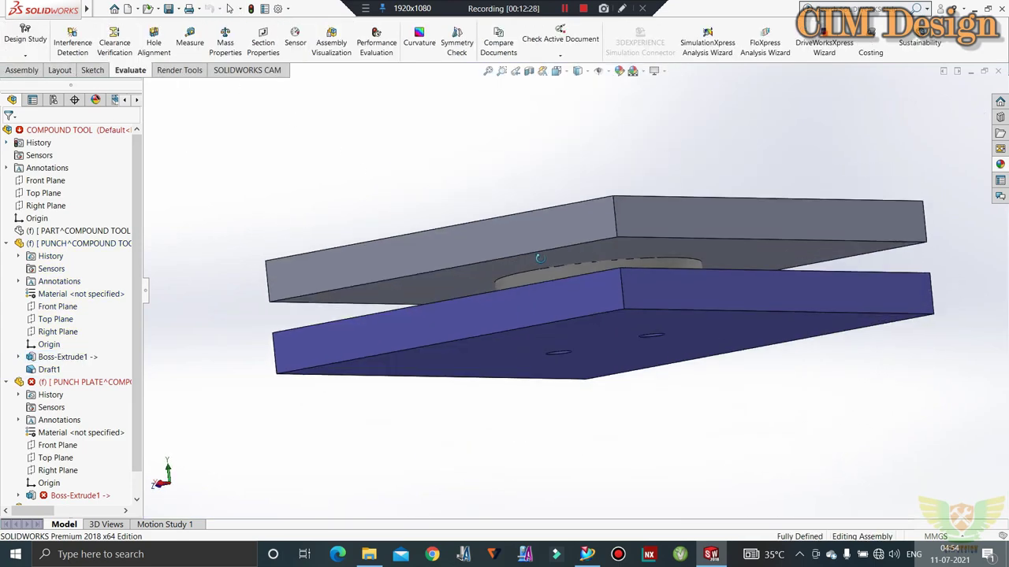
pyautogui.moveTo(539, 258); pyautogui.dragTo(489, 348, button='middle')
pyautogui.click(488, 348)
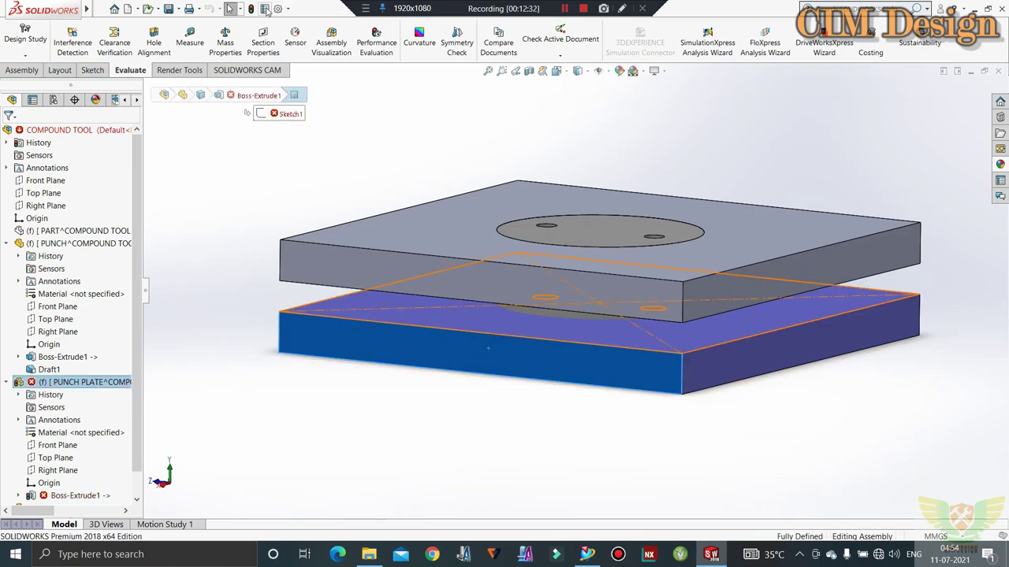
pyautogui.click(250, 9)
pyautogui.moveTo(410, 260)
pyautogui.mouseDown(button='middle')
pyautogui.moveTo(397, 114)
pyautogui.moveTo(408, 186)
pyautogui.mouseUp(button='middle')
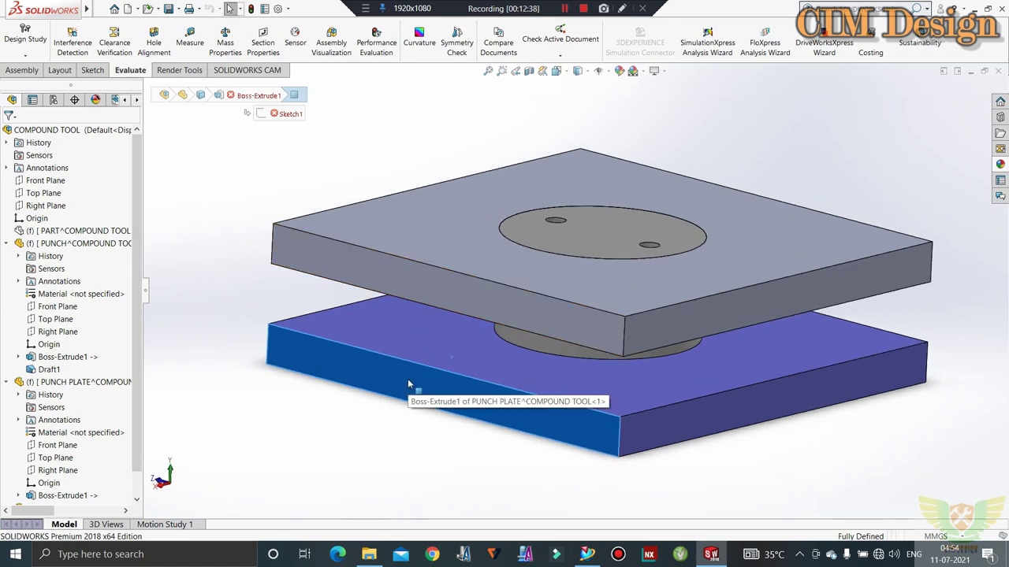
pyautogui.click(202, 182)
pyautogui.scroll(-2, 197, 221)
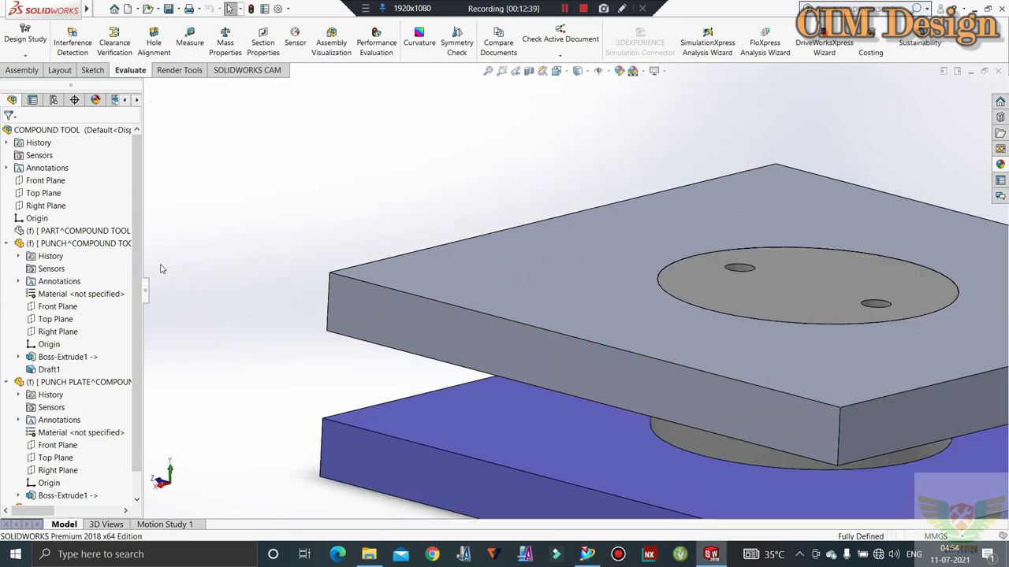
pyautogui.scroll(3, 355, 212)
pyautogui.scroll(2, 557, 169)
pyautogui.scroll(2, 603, 271)
pyautogui.scroll(-2, 604, 271)
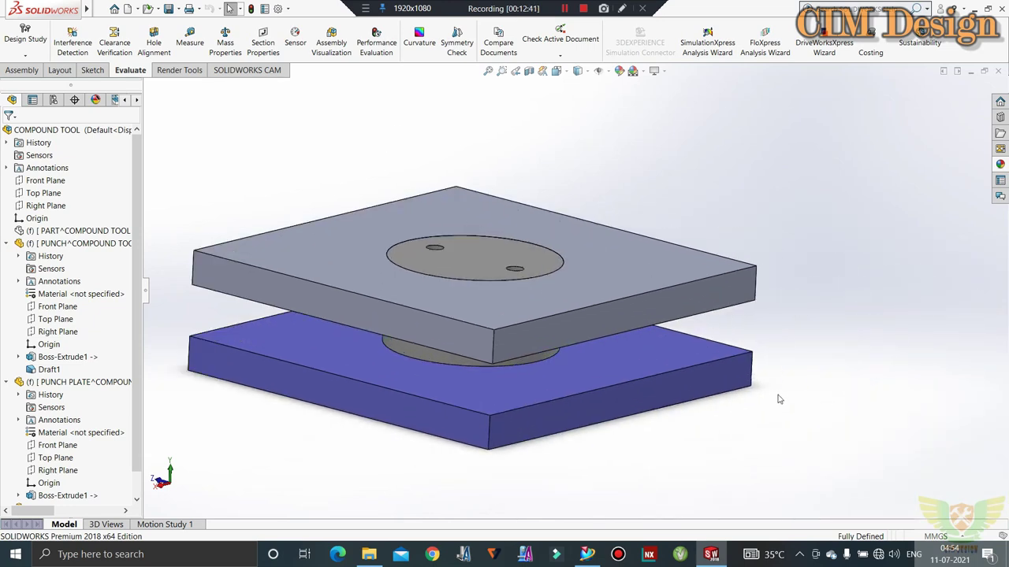
pyautogui.scroll(1, 575, 263)
# Collapse the tree branches and show the hidden PART^COMPOUND TOOL component
pyautogui.click(6, 244)
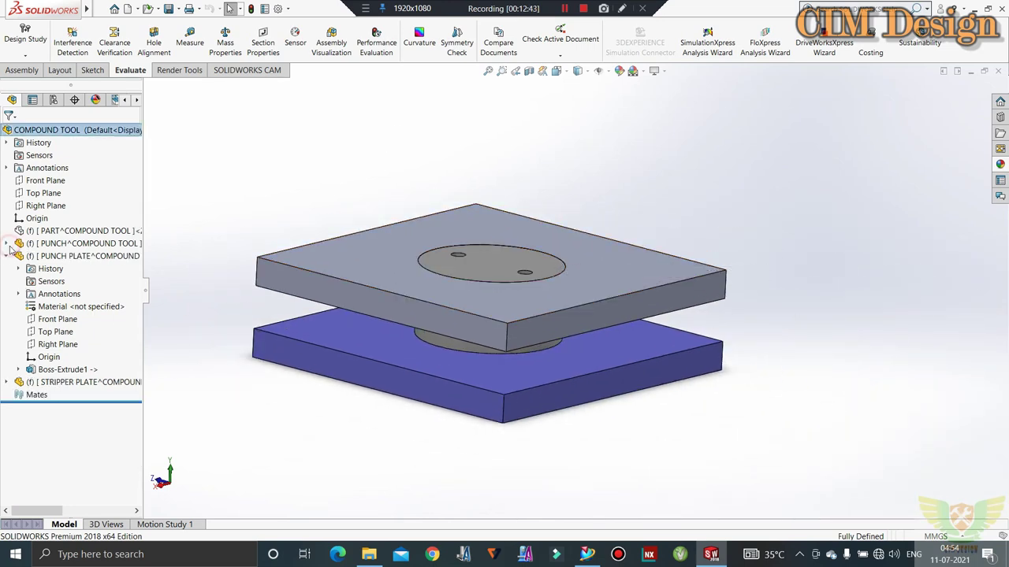
pyautogui.click(6, 256)
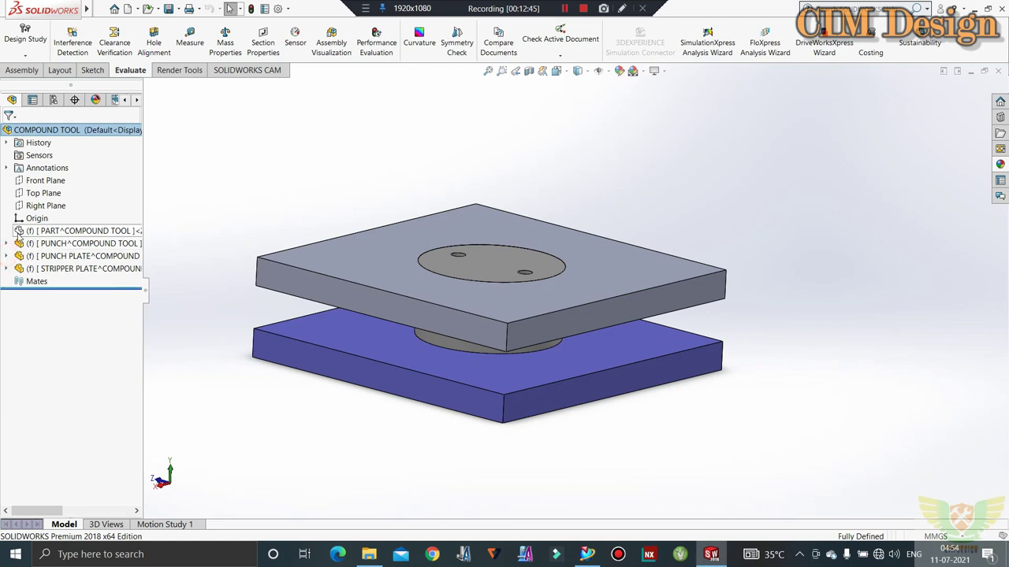
pyautogui.rightClick(28, 230)
pyautogui.click(82, 188)
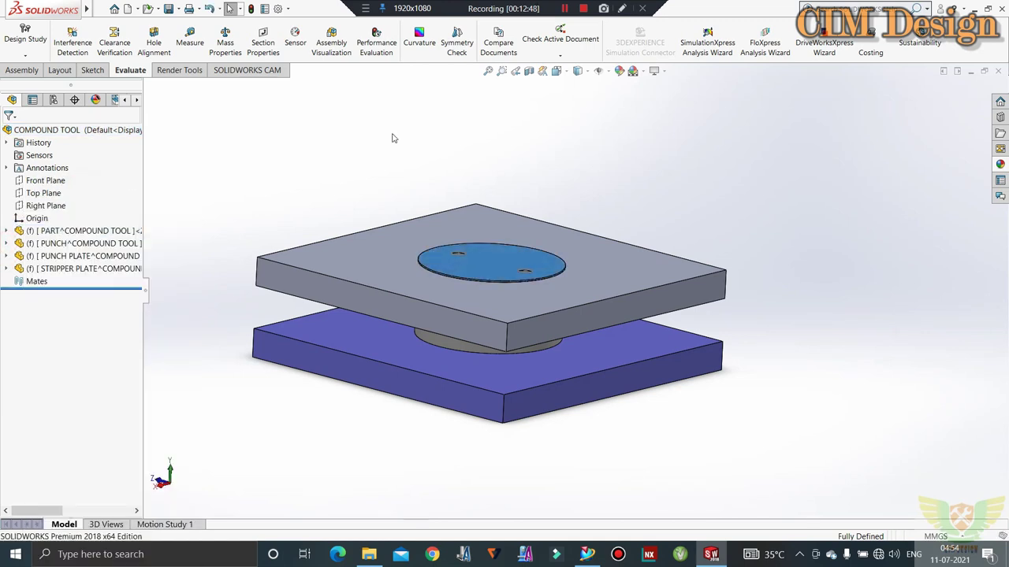
pyautogui.click(425, 133)
pyautogui.moveTo(439, 215); pyautogui.dragTo(410, 248, button='middle')
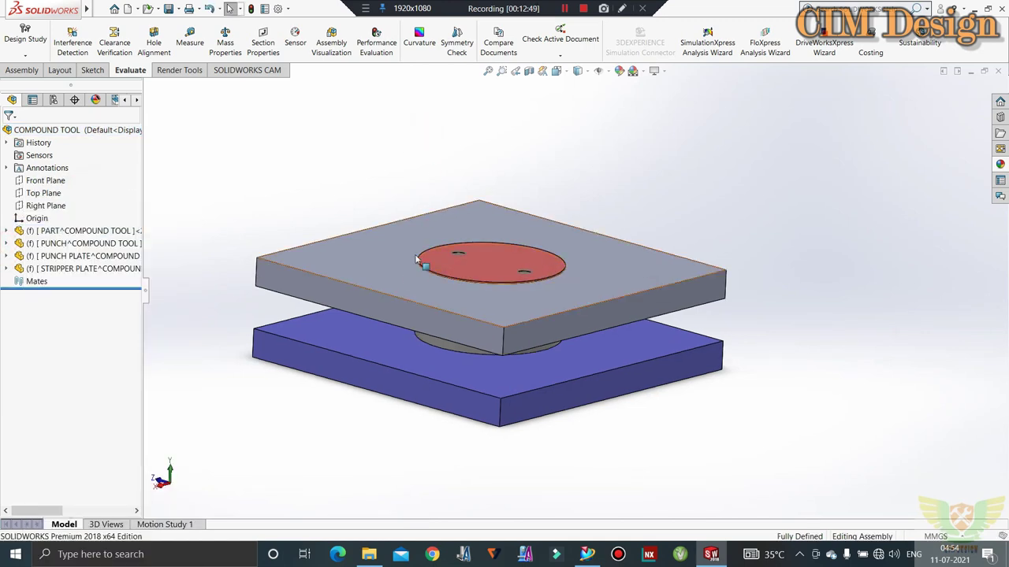
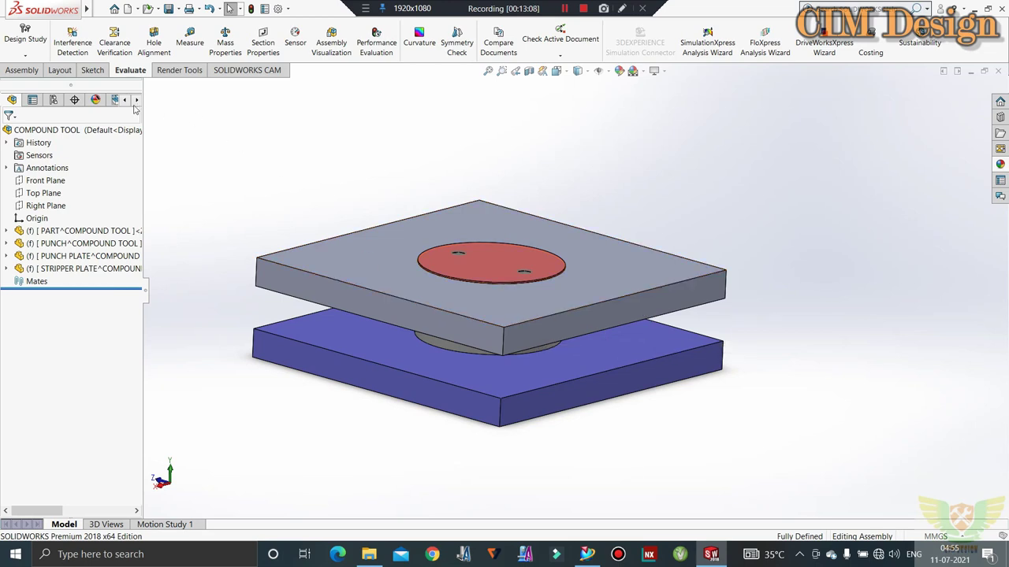
# Insert a new in-context part into the assembly and rename Part7 to DIE BLOCK
pyautogui.click(24, 70)
pyautogui.click(78, 55)
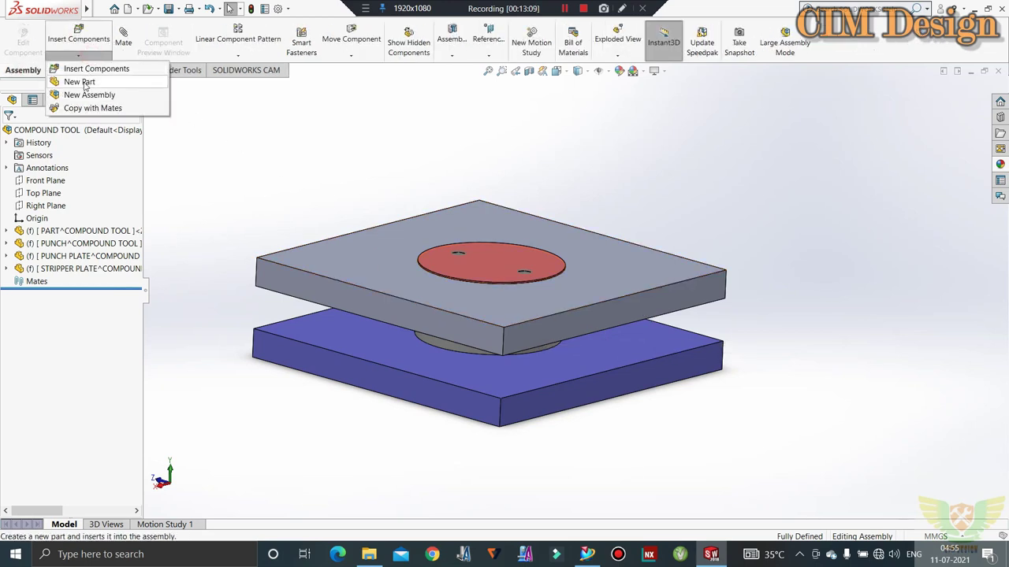
pyautogui.click(75, 76)
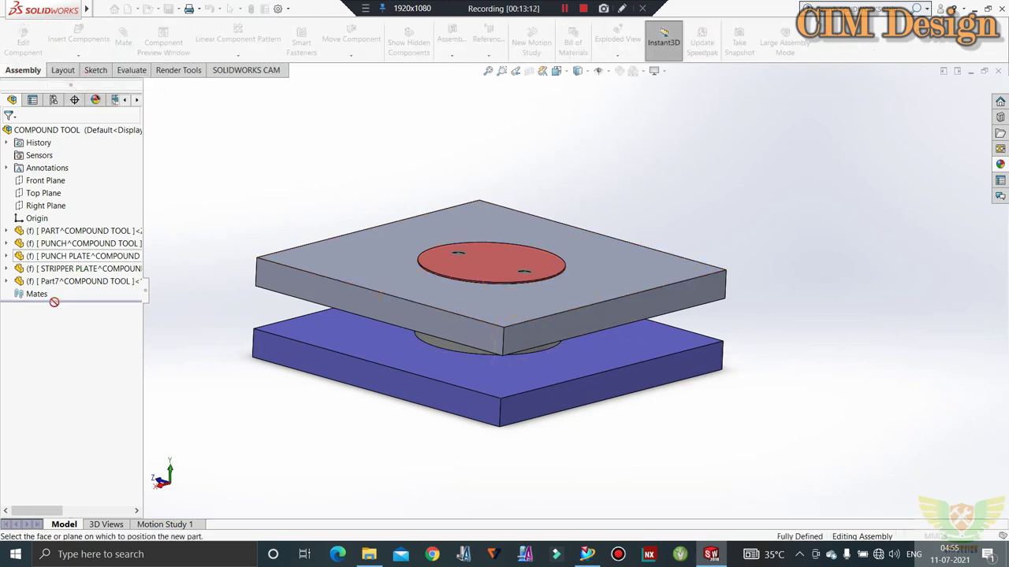
pyautogui.rightClick(63, 281)
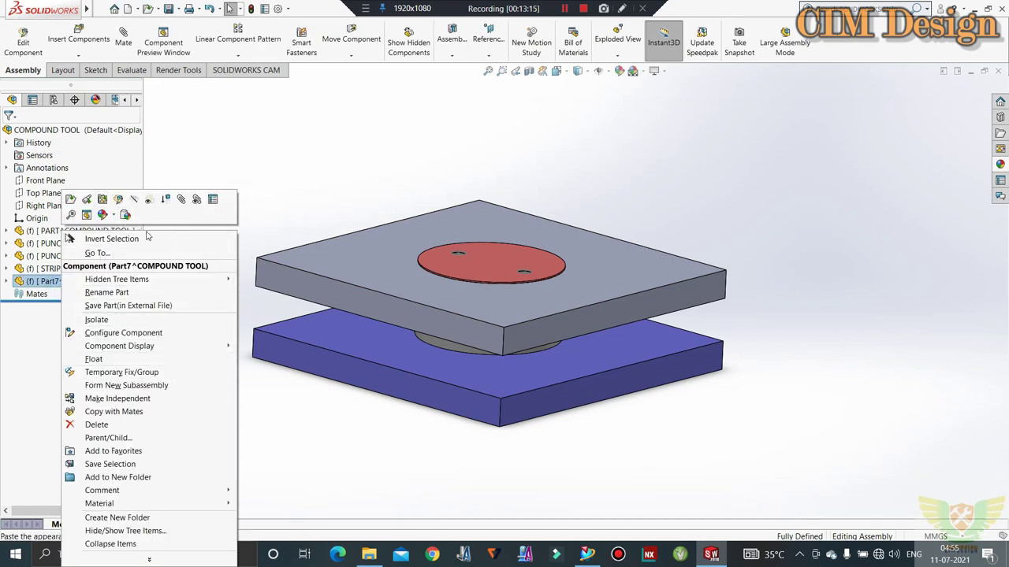
pyautogui.click(107, 292)
pyautogui.write('DIE BLOCK')
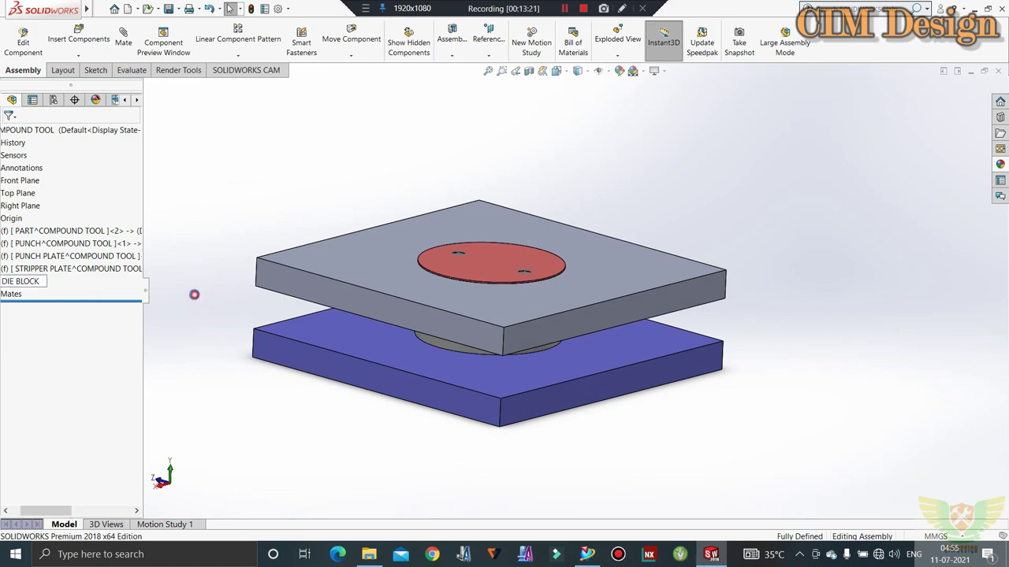
pyautogui.click(194, 294)
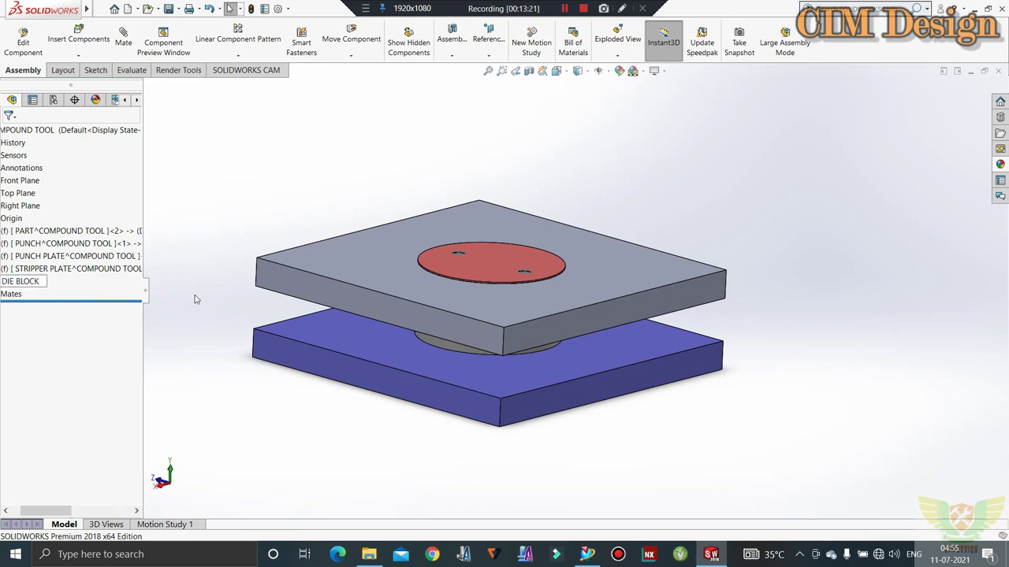
pyautogui.rightClick(113, 281)
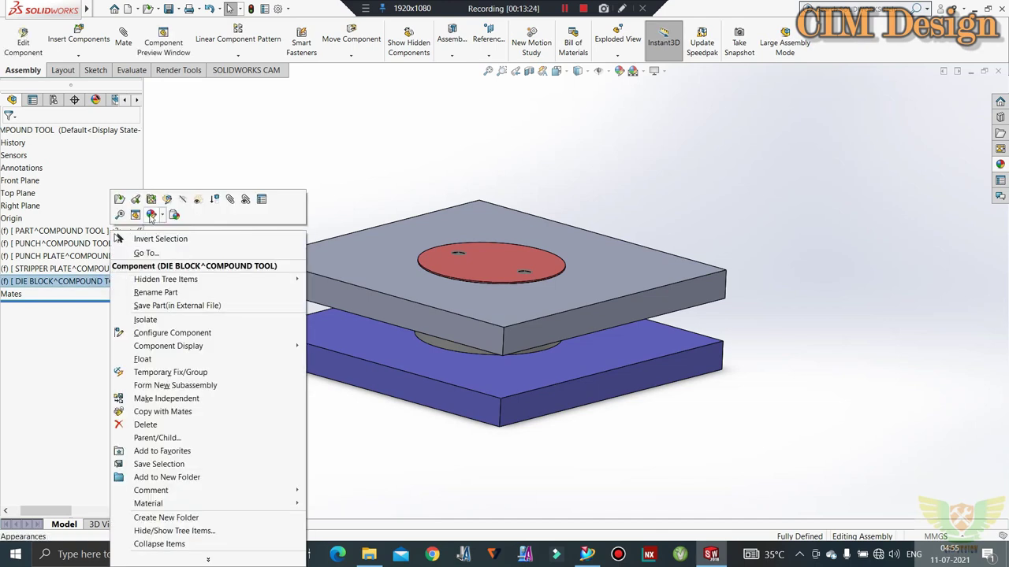
# Edit DIE BLOCK in place and start a sketch on the stripper plate's top face
pyautogui.click(154, 203)
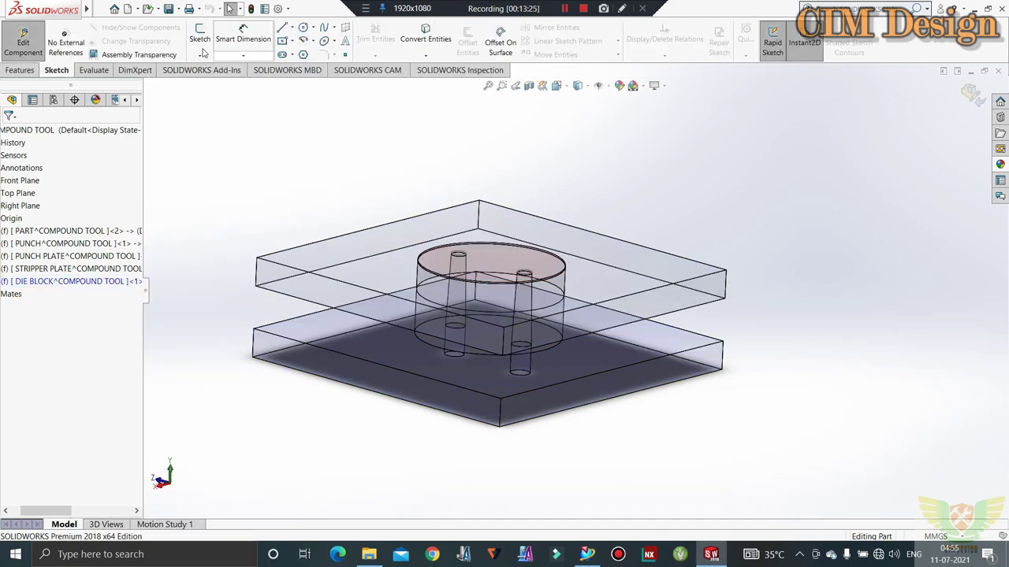
pyautogui.click(200, 33)
pyautogui.click(505, 258)
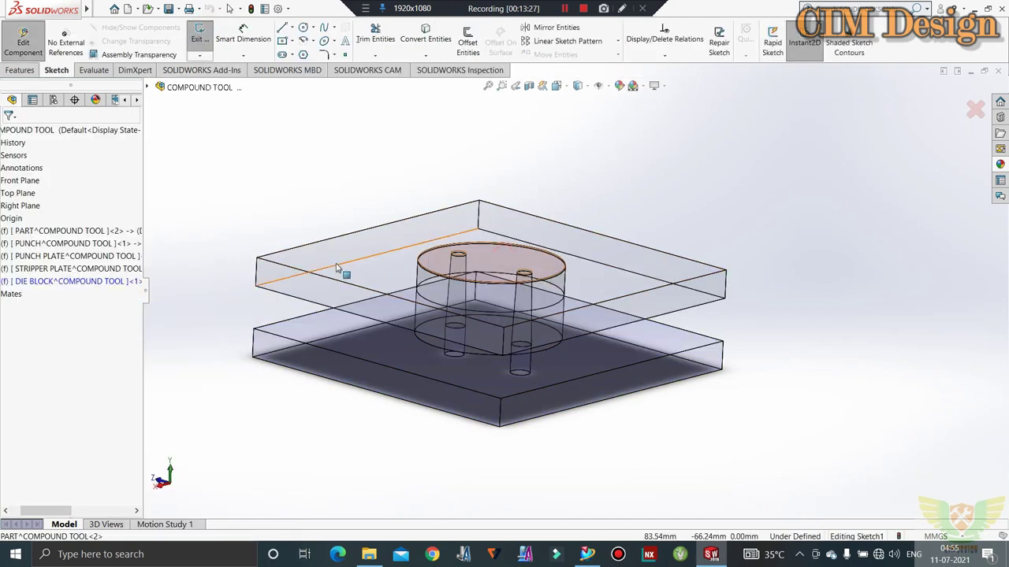
pyautogui.scroll(-3, 363, 272)
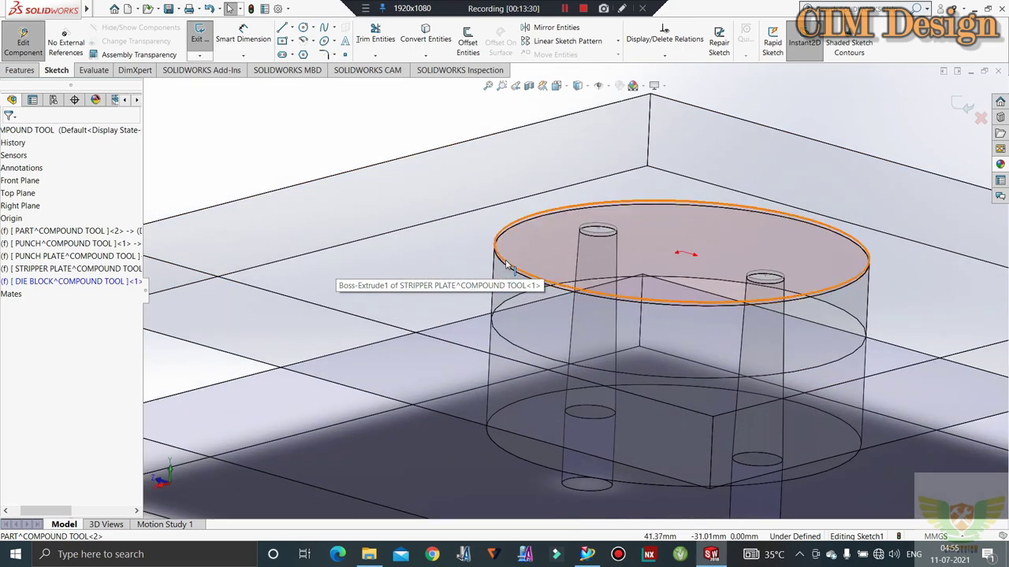
pyautogui.scroll(3, 498, 280)
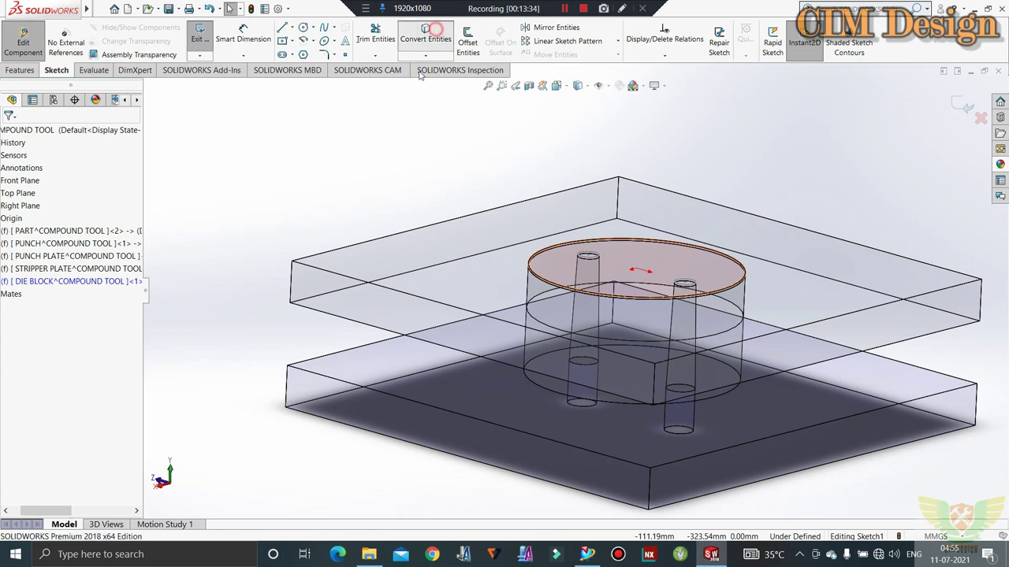
# Convert the stripper plate's top-face outline and circular hole into the sketch, then exit it
pyautogui.click(426, 35)
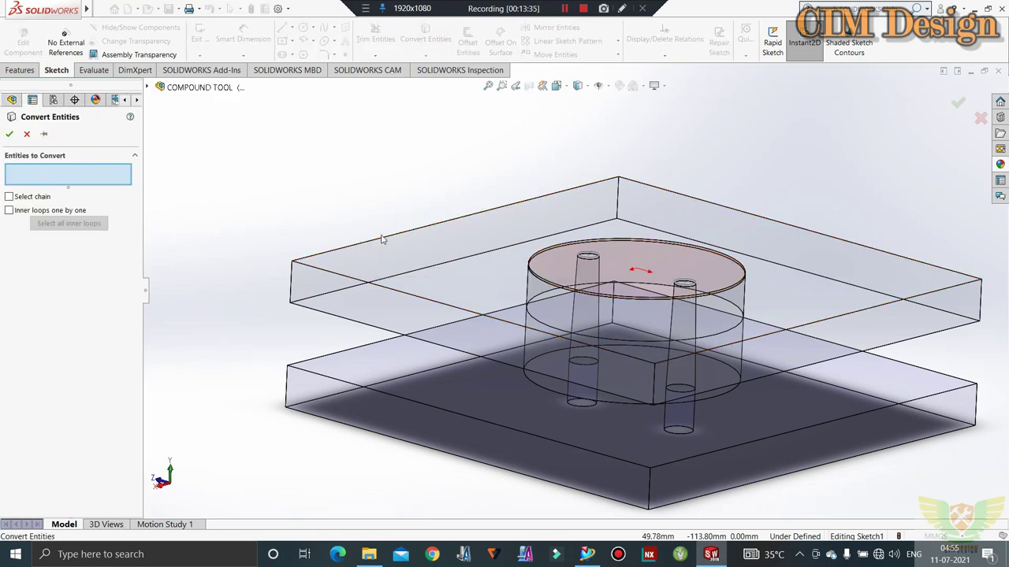
pyautogui.click(386, 237)
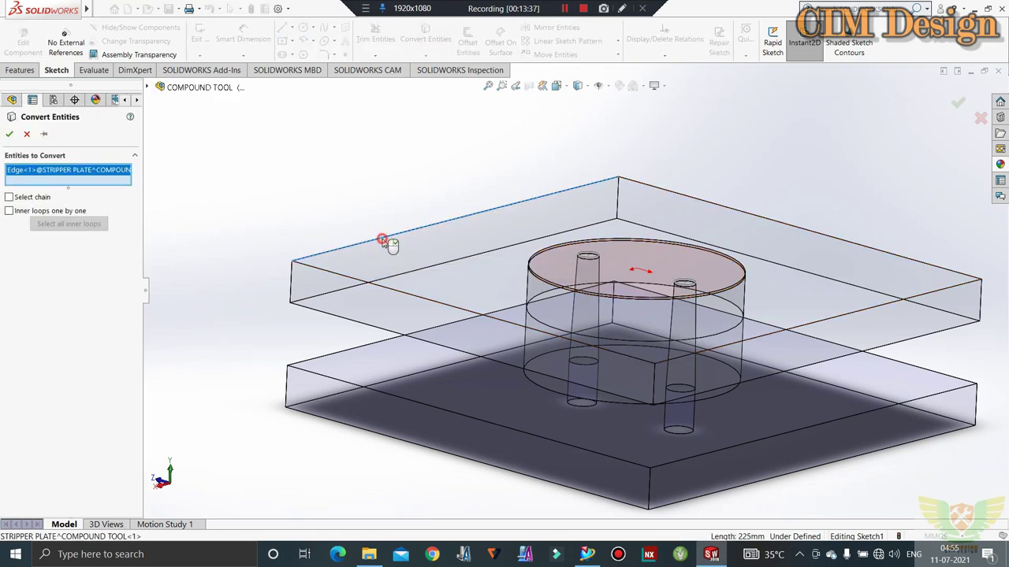
pyautogui.click(369, 286)
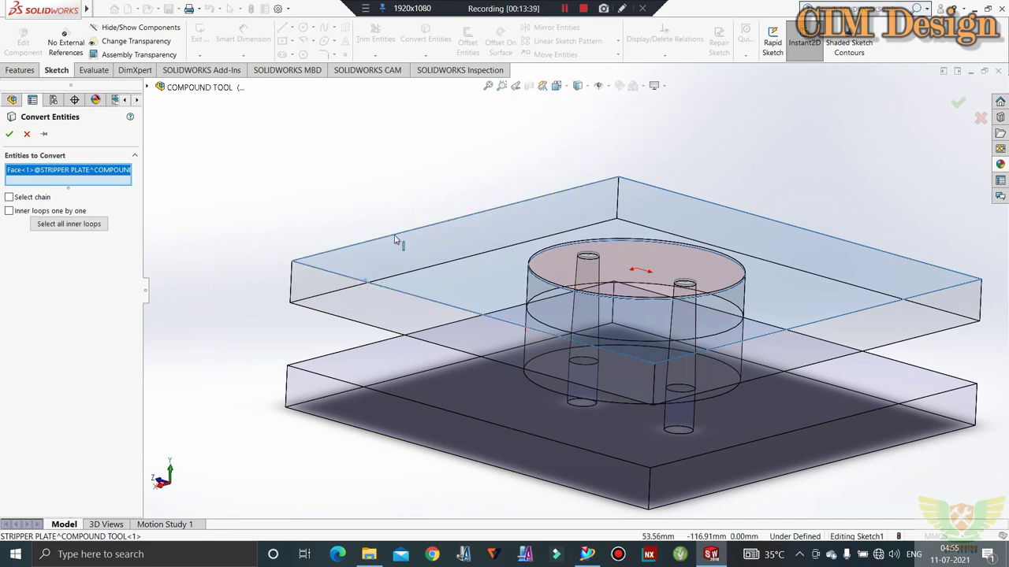
pyautogui.click(9, 136)
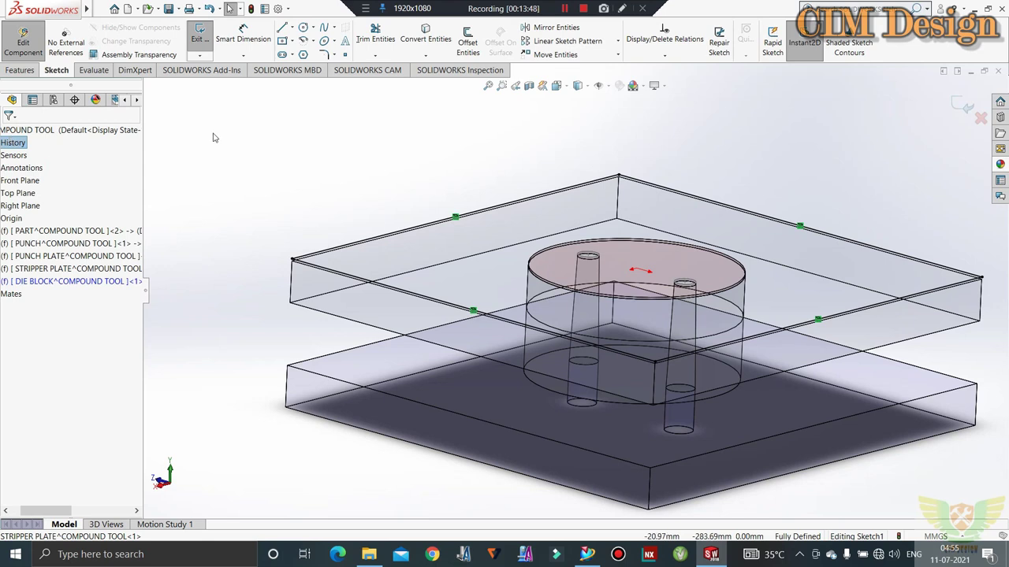
pyautogui.moveTo(439, 163); pyautogui.dragTo(748, 351, button='middle')
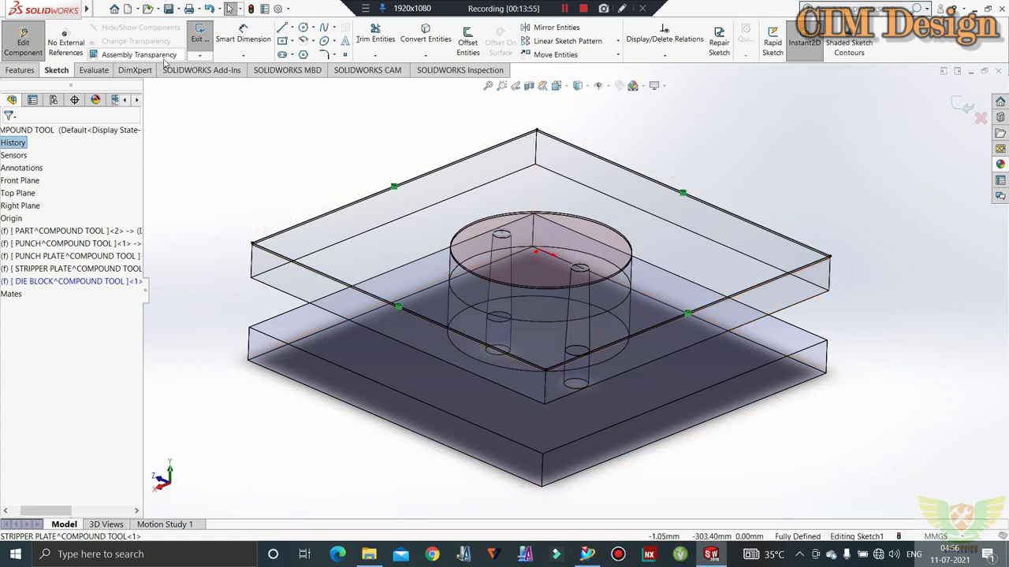
pyautogui.click(197, 35)
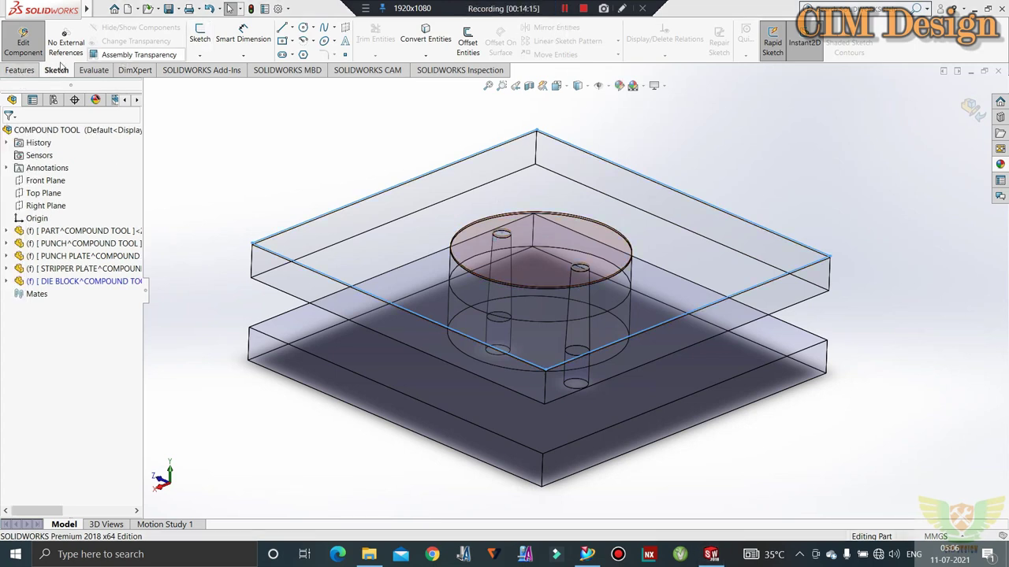
# Start an extrusion using only the outer square region, removing the circular region from the contours
pyautogui.click(20, 69)
pyautogui.click(205, 44)
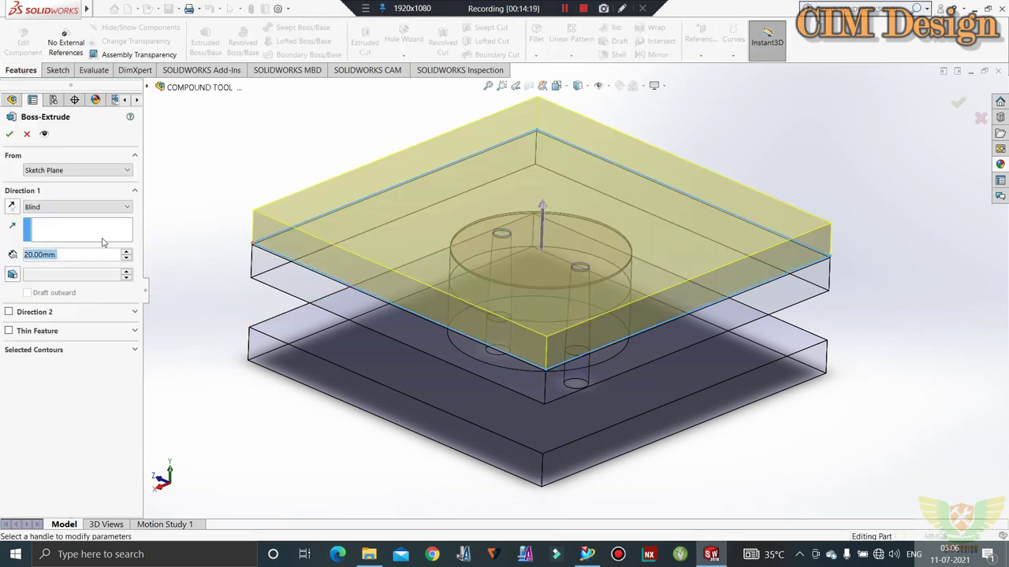
pyautogui.click(67, 349)
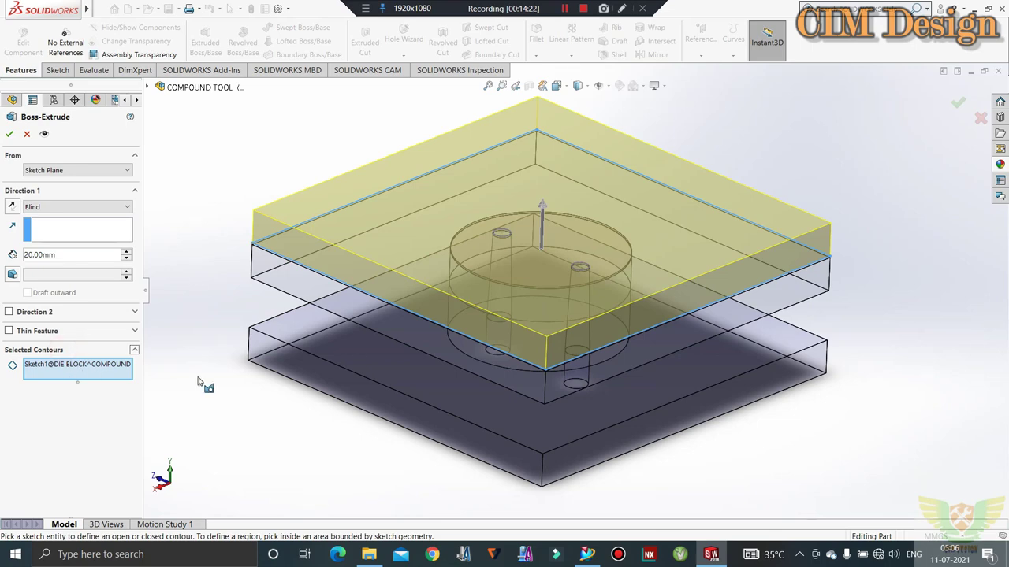
pyautogui.click(463, 260)
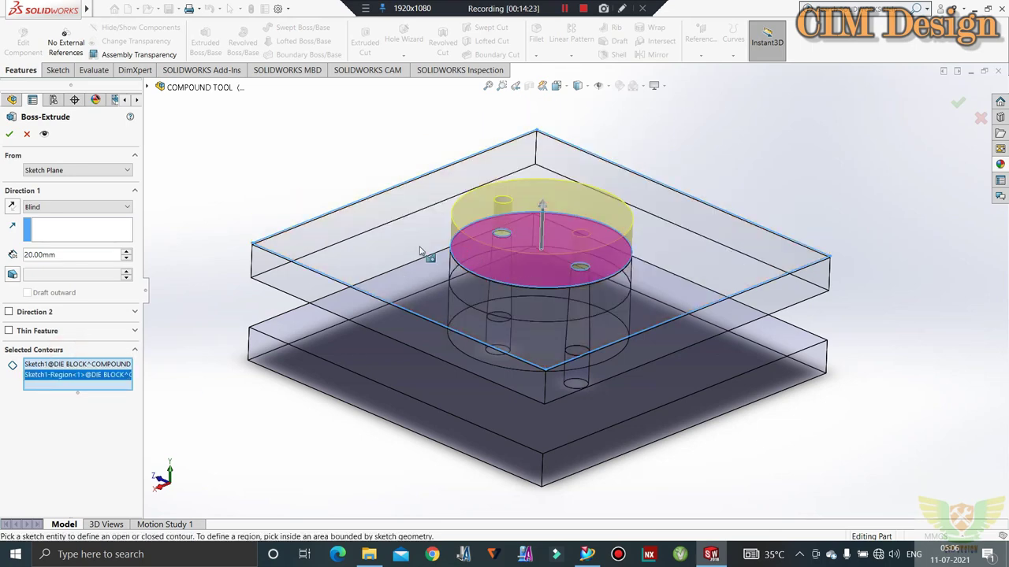
pyautogui.click(349, 264)
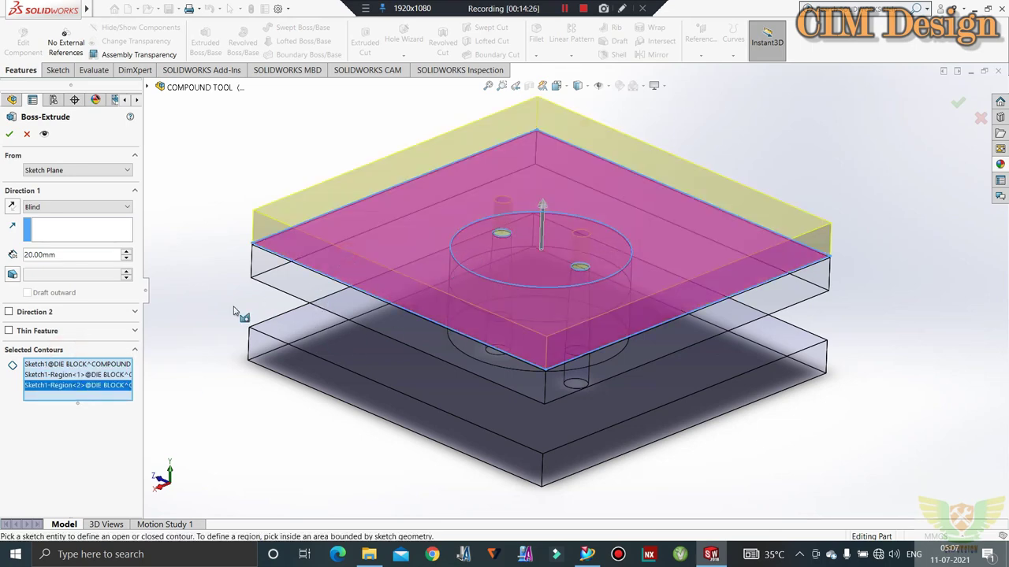
pyautogui.click(77, 375)
pyautogui.rightClick(71, 375)
pyautogui.click(89, 387)
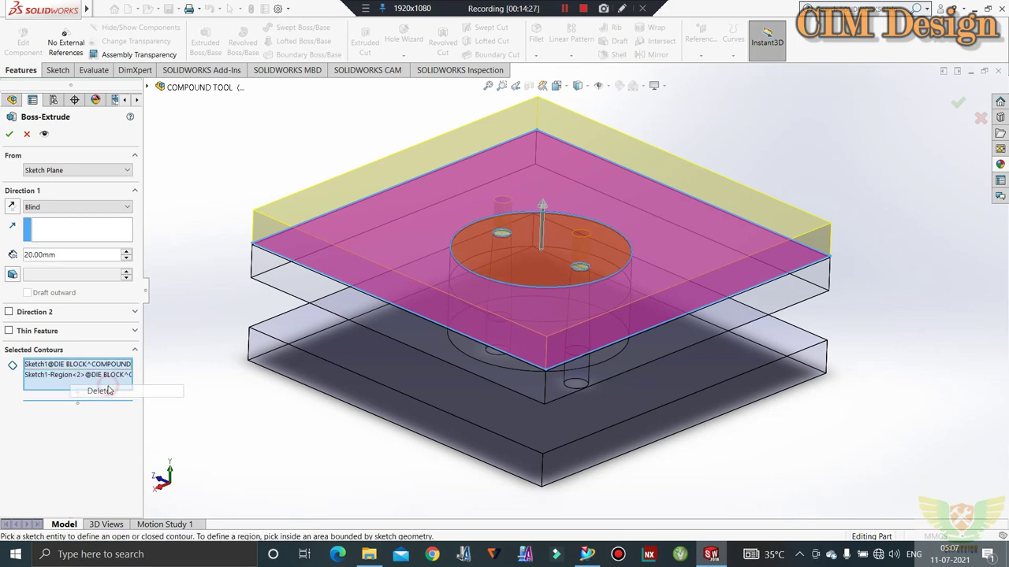
# Set the extrusion depth to 25 mm and accept the plate with its round hole
pyautogui.scroll(-3, 452, 252)
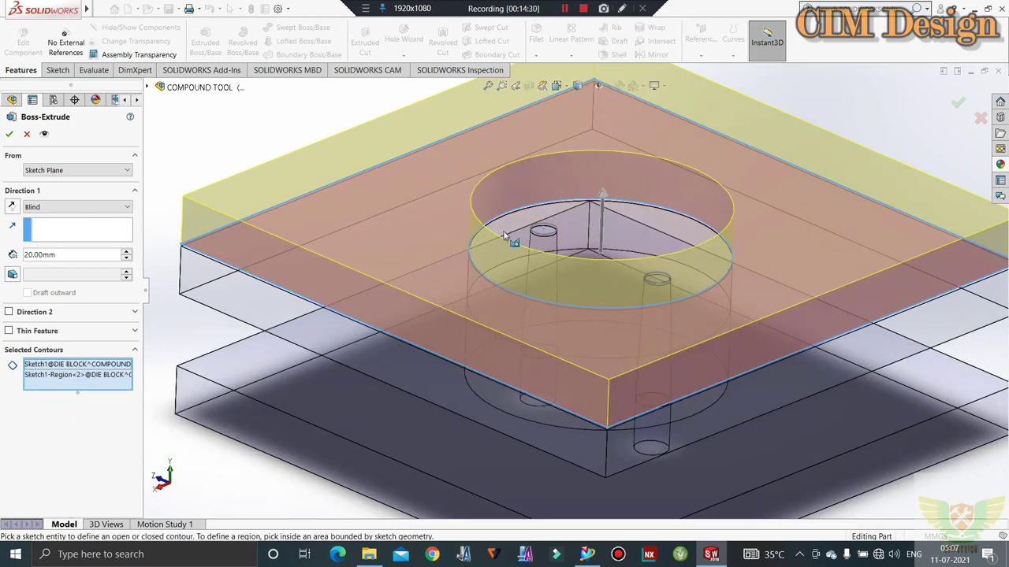
pyautogui.scroll(-3, 505, 237)
pyautogui.scroll(-2, 484, 252)
pyautogui.scroll(6, 512, 224)
pyautogui.scroll(-2, 489, 213)
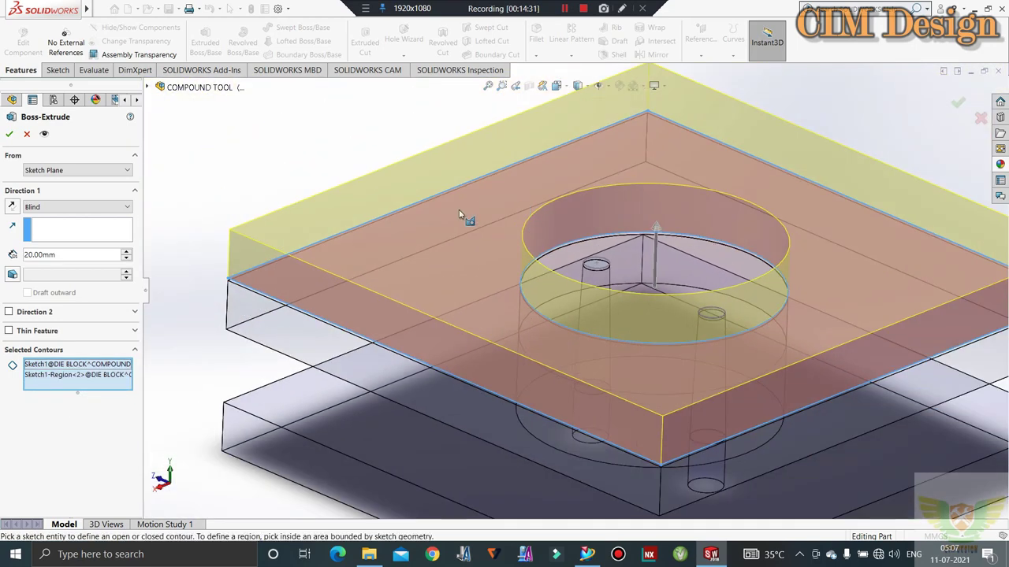
pyautogui.doubleClick(87, 254)
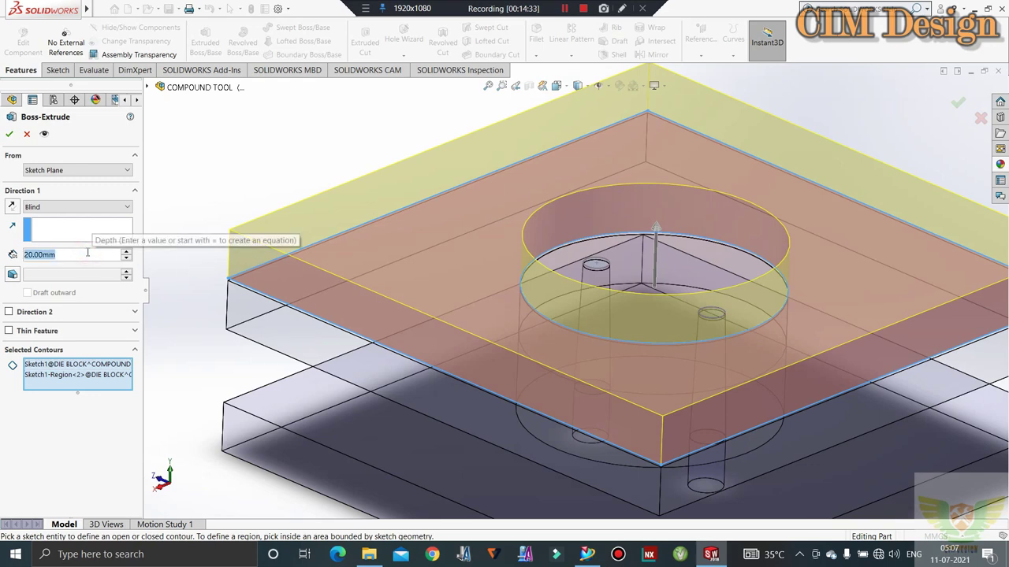
pyautogui.write('25')
pyautogui.press('Return')
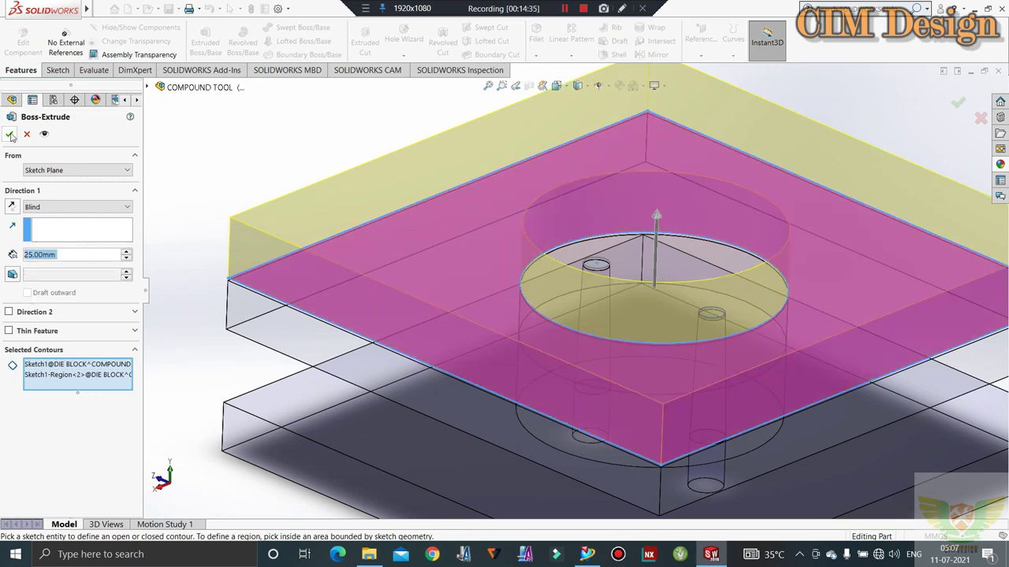
pyautogui.click(10, 135)
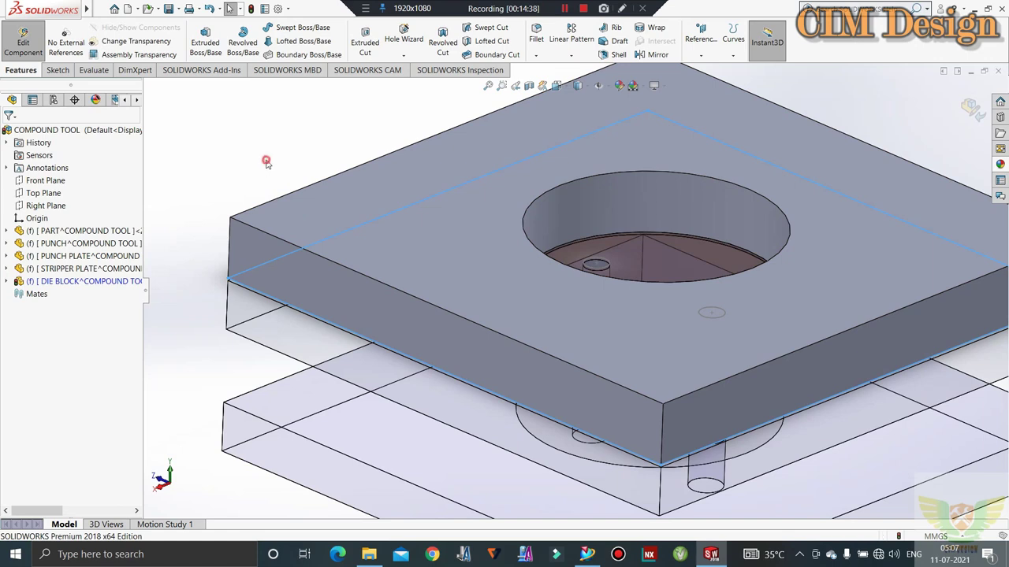
# Sketch on the die block's top face a circle offset 5 mm outward from the hole's edge
pyautogui.click(266, 162)
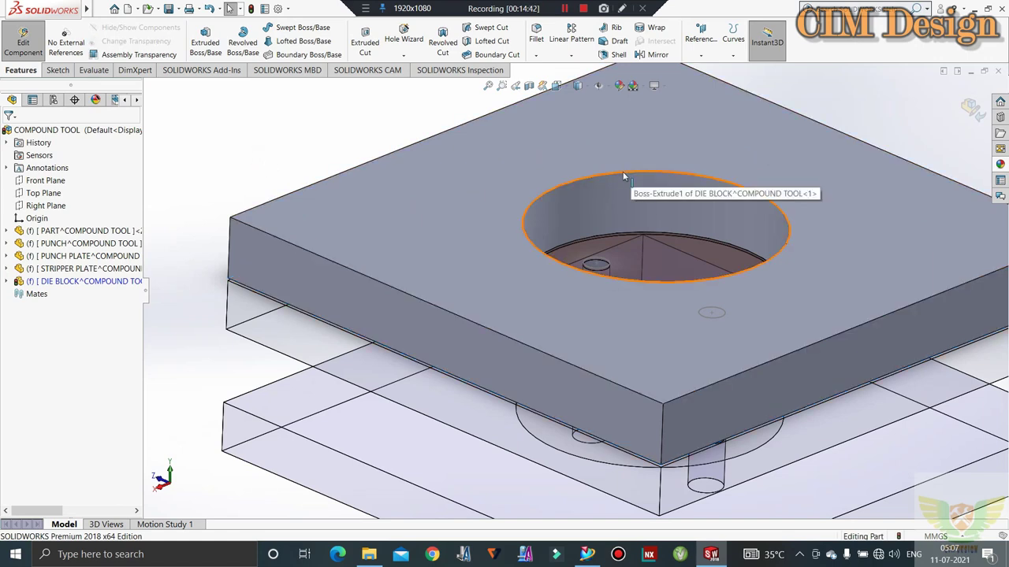
pyautogui.click(56, 71)
pyautogui.click(199, 30)
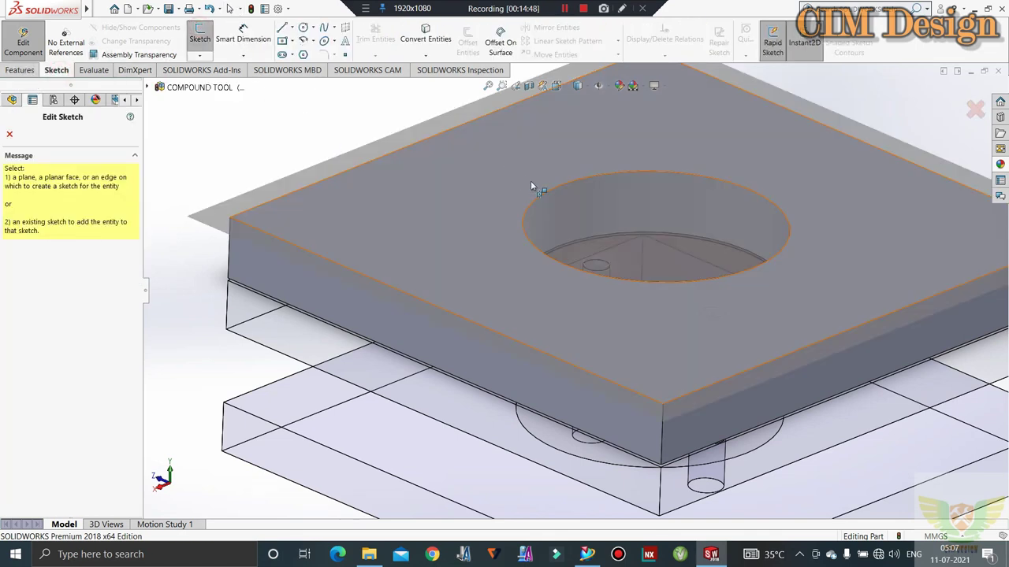
pyautogui.click(530, 185)
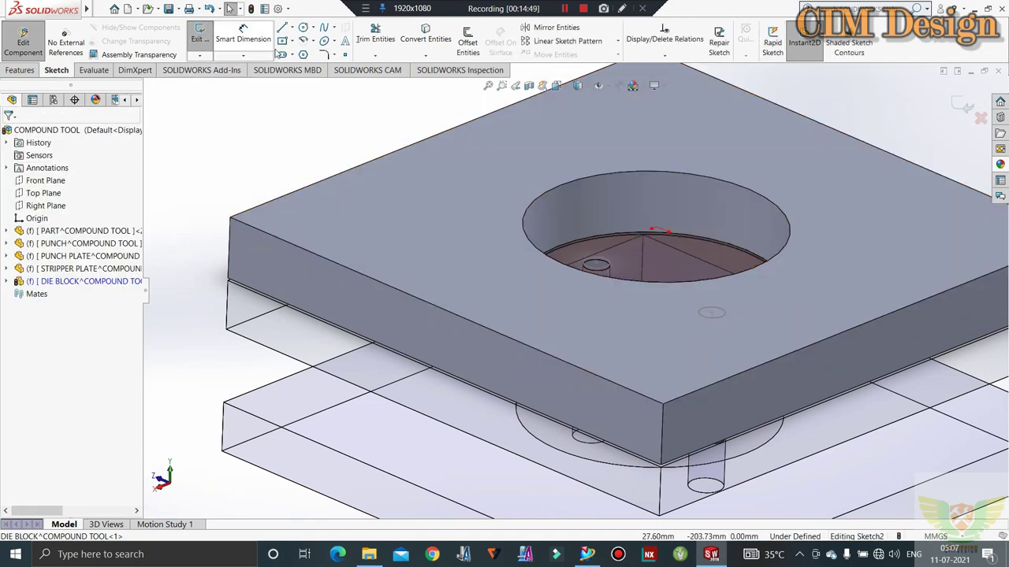
pyautogui.click(464, 42)
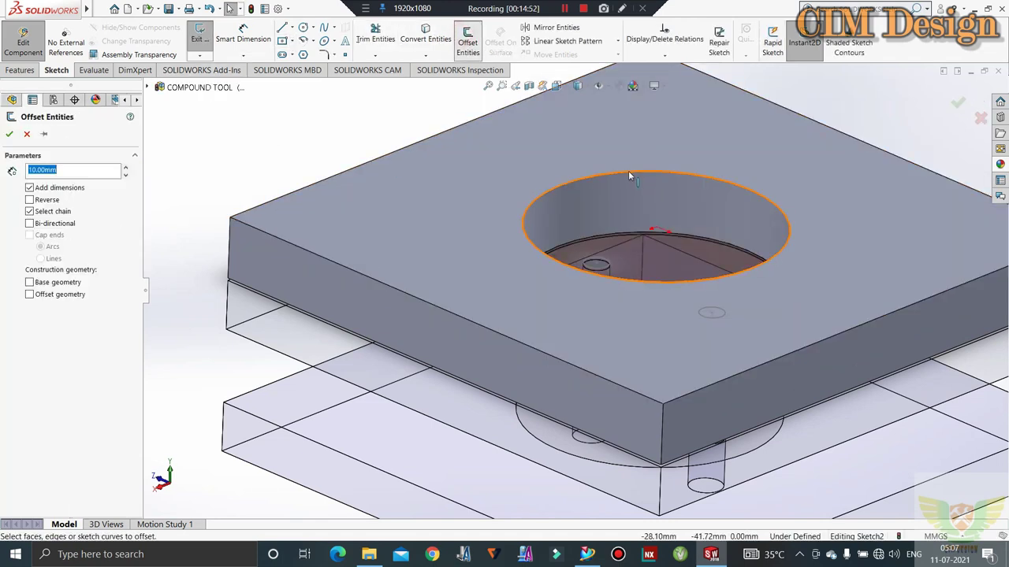
pyautogui.click(652, 172)
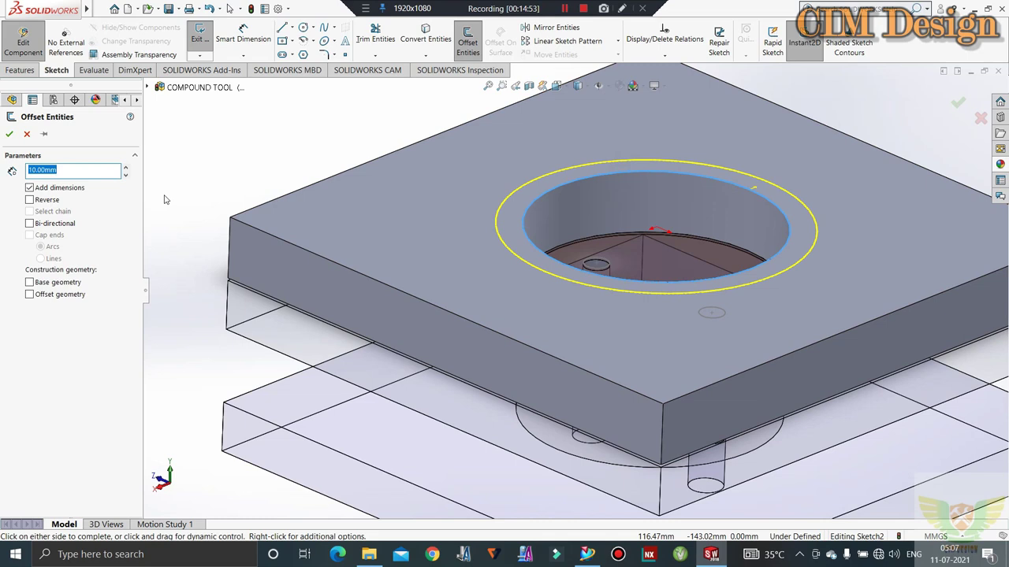
pyautogui.write('5')
pyautogui.press('Return')
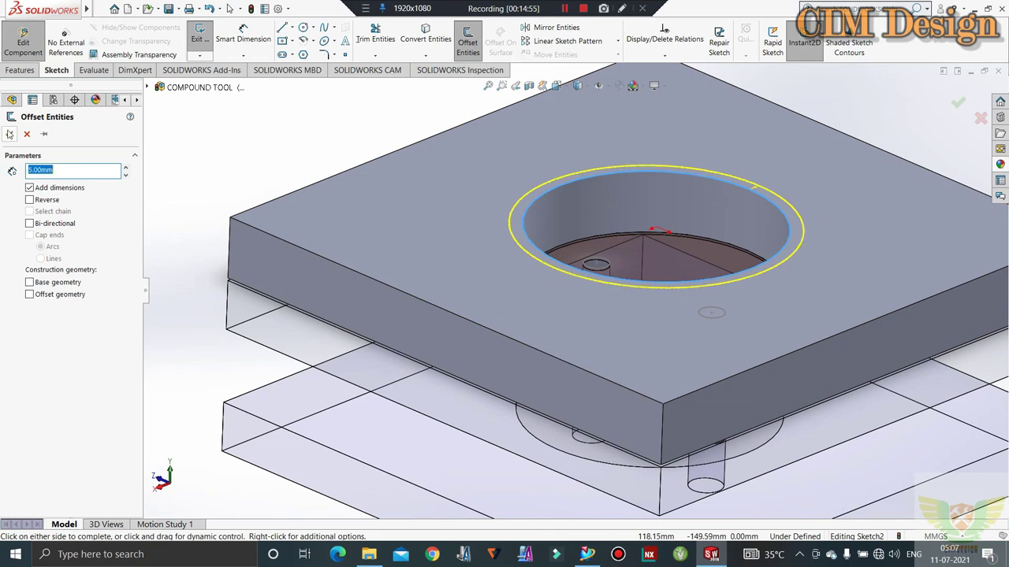
pyautogui.click(9, 133)
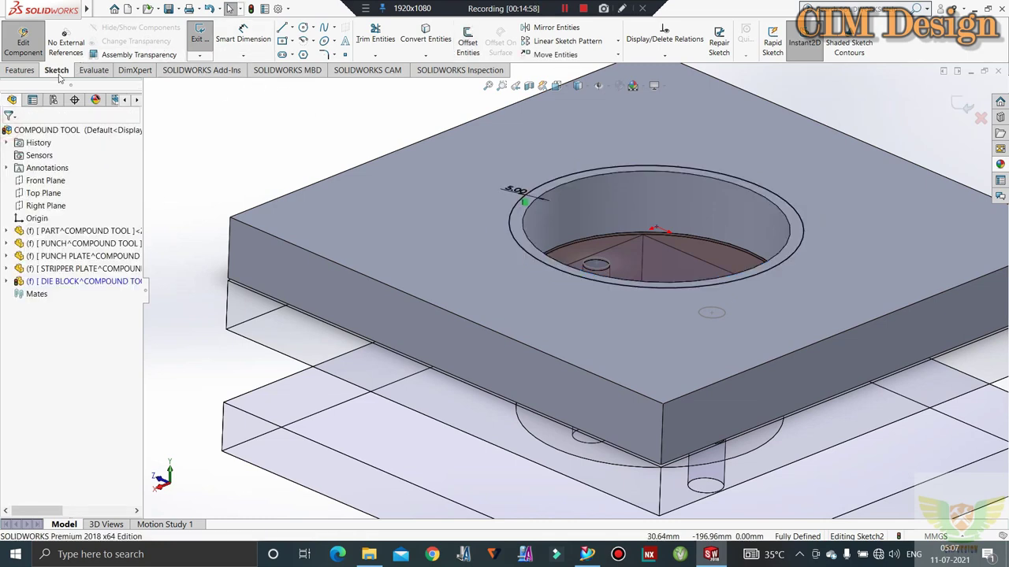
pyautogui.click(20, 70)
# Cut 10 mm deep (Blind) from the offset circle to form a counterbore around the hole
pyautogui.click(365, 43)
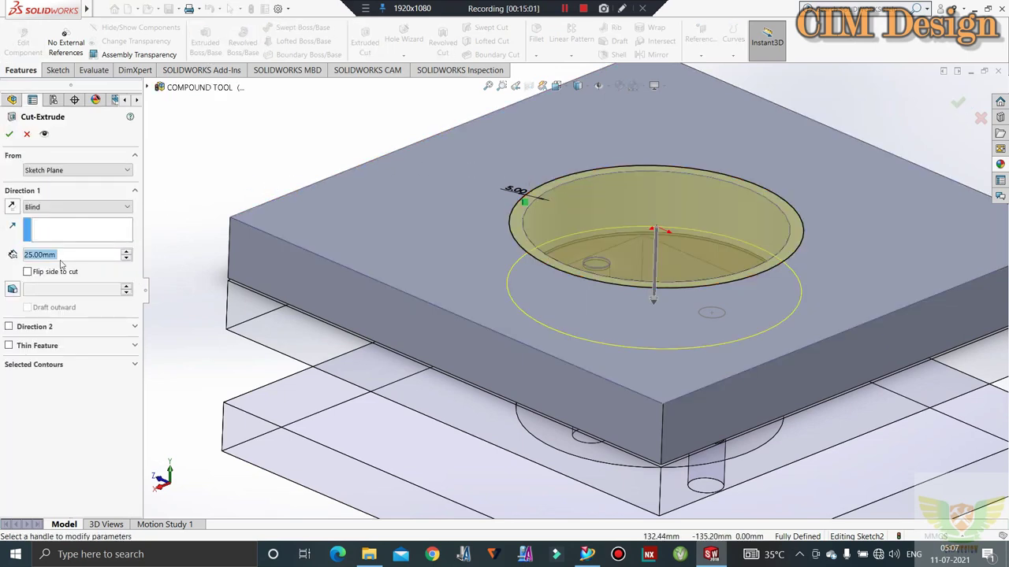
pyautogui.write('10')
pyautogui.press('Return')
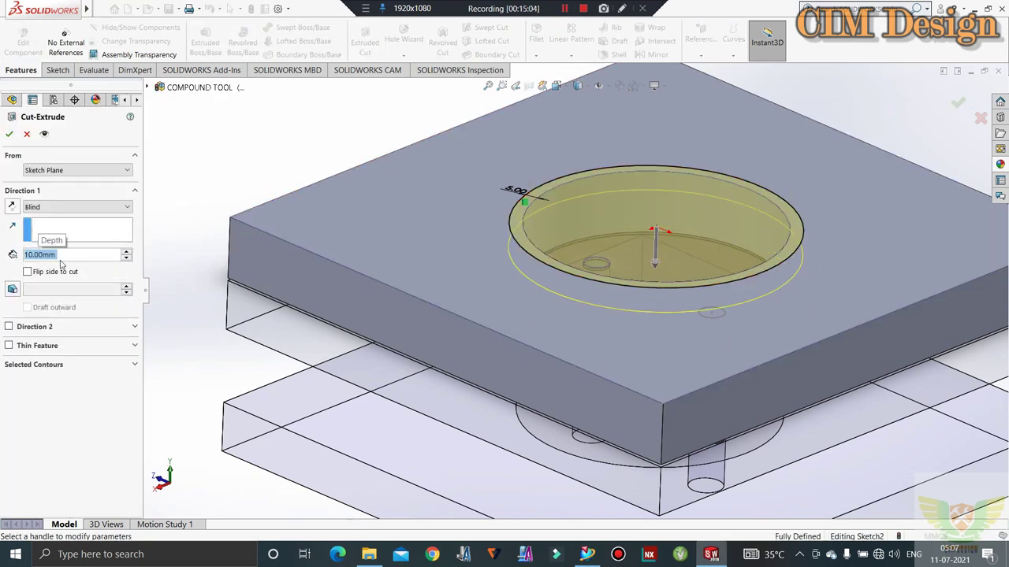
pyautogui.click(9, 134)
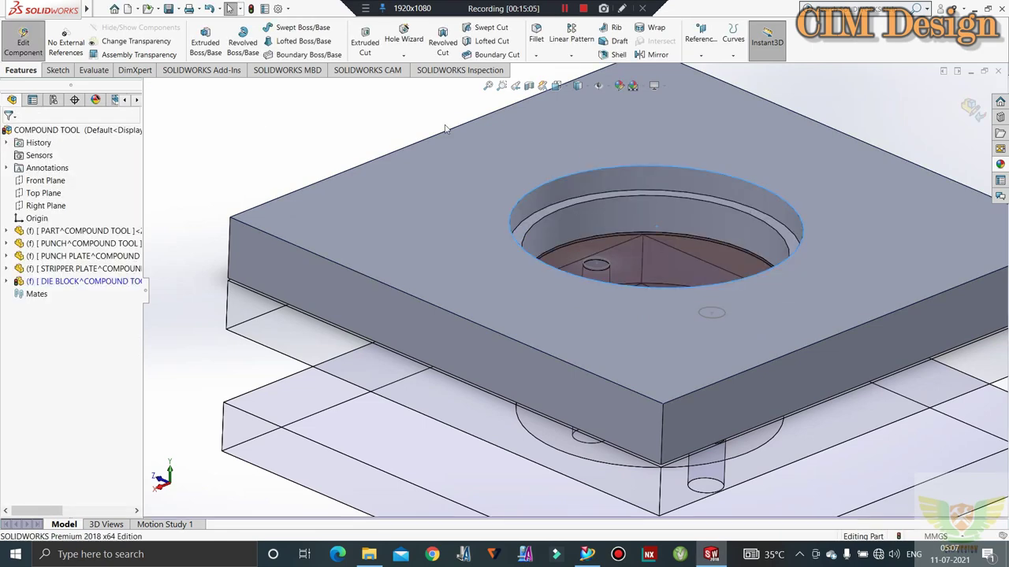
# Zoom and tilt the view to inspect the stepped opening in the die block
pyautogui.scroll(-3, 599, 197)
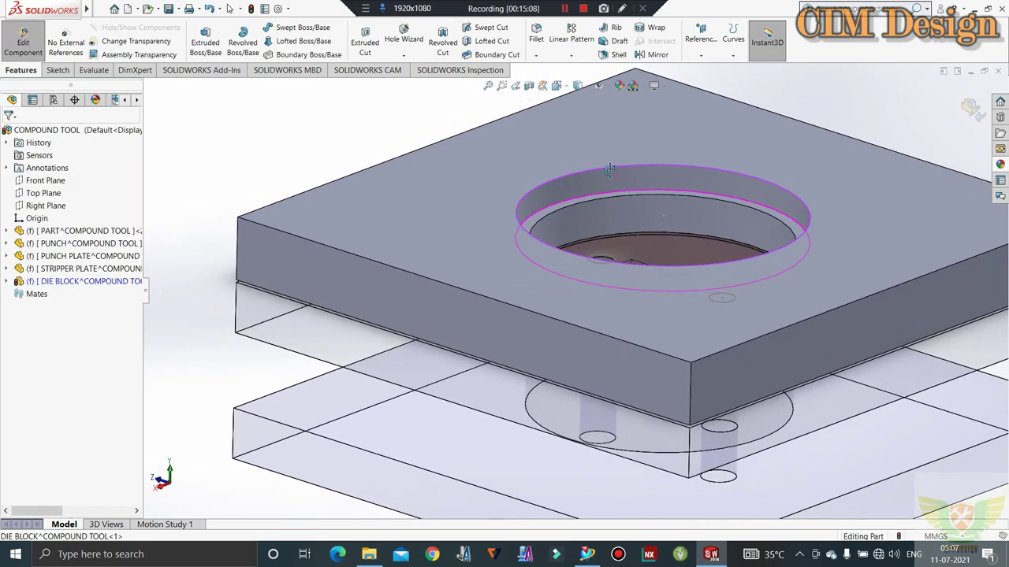
pyautogui.scroll(3, 595, 214)
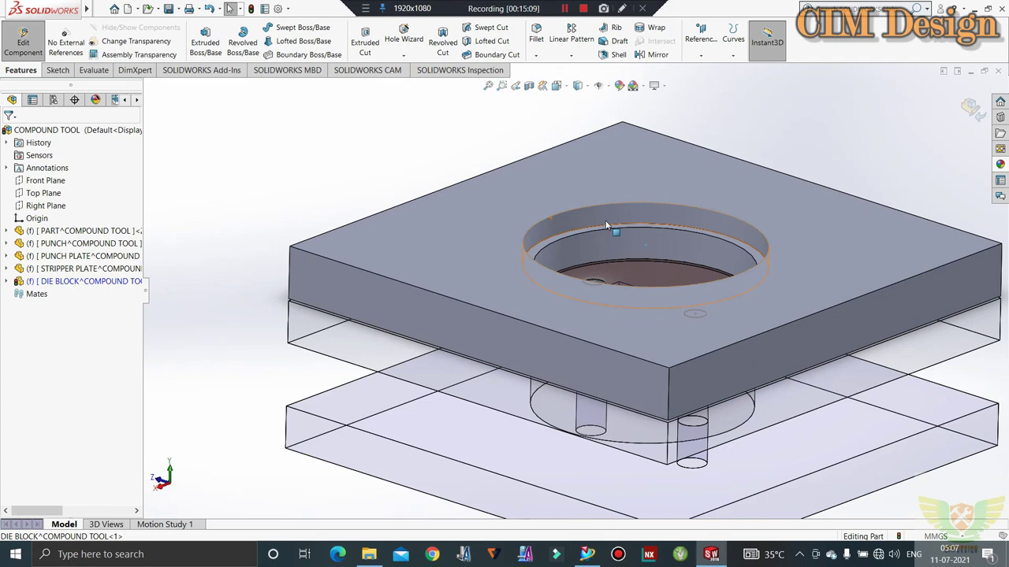
pyautogui.scroll(-3, 598, 214)
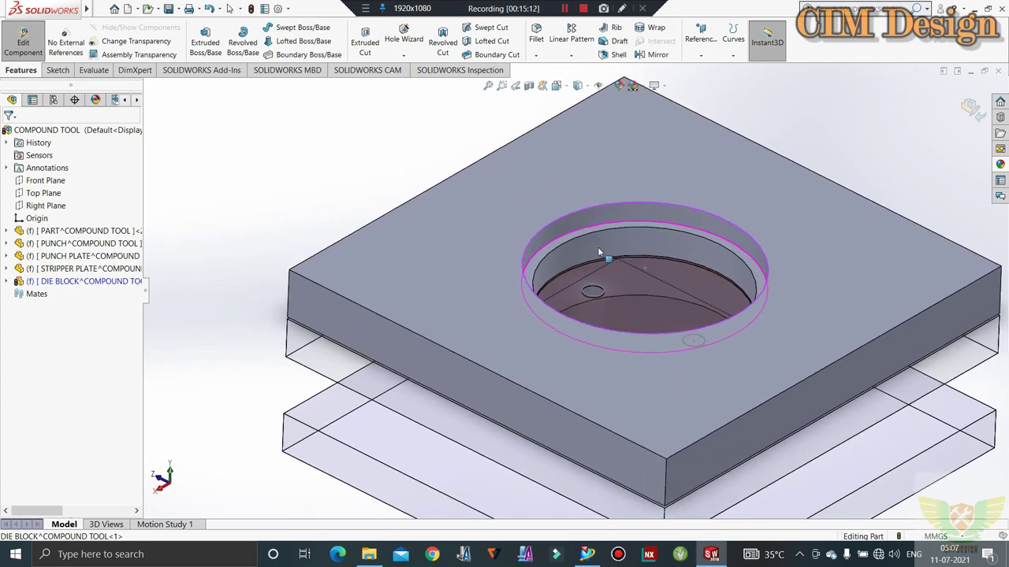
pyautogui.scroll(-2, 601, 300)
pyautogui.scroll(-2, 598, 295)
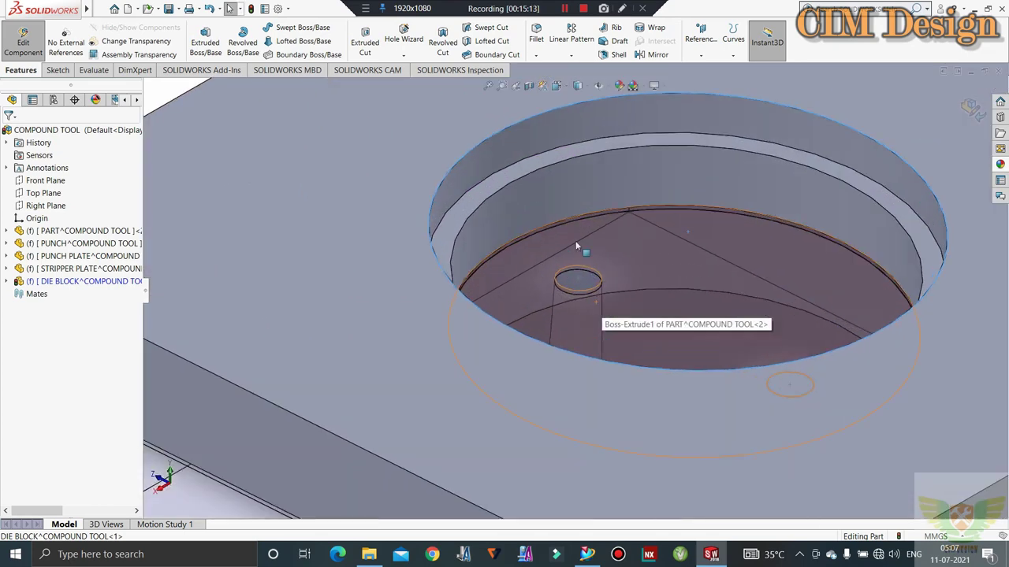
pyautogui.scroll(2, 544, 208)
pyautogui.scroll(2, 541, 205)
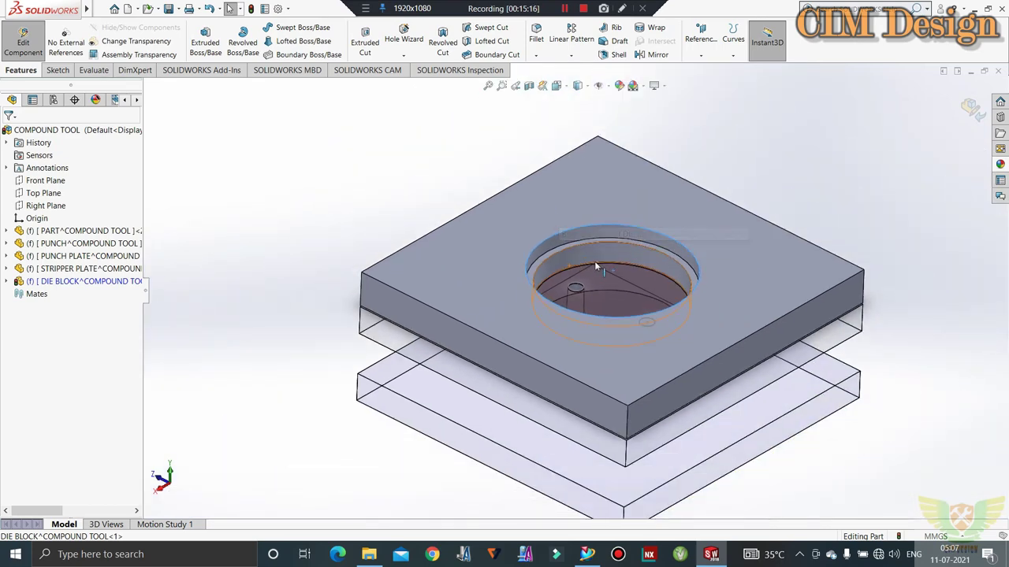
pyautogui.scroll(-3, 555, 337)
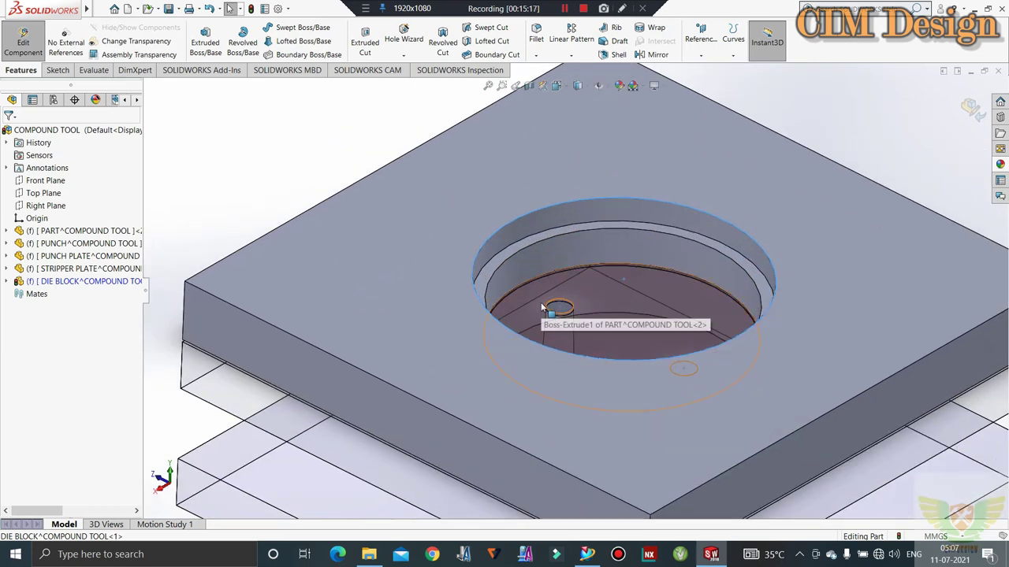
pyautogui.scroll(2, 583, 315)
pyautogui.scroll(2, 631, 323)
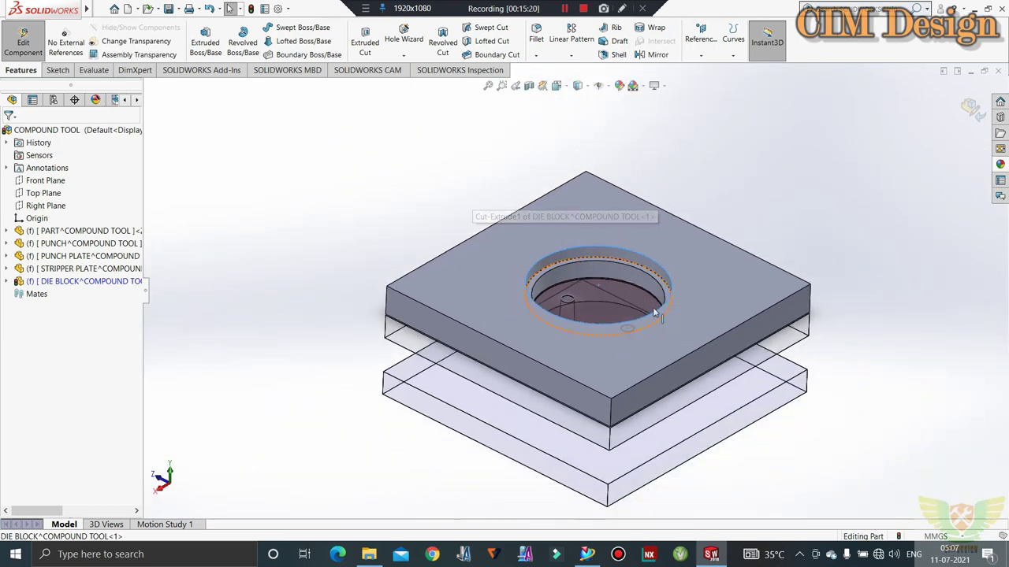
pyautogui.scroll(-1, 616, 340)
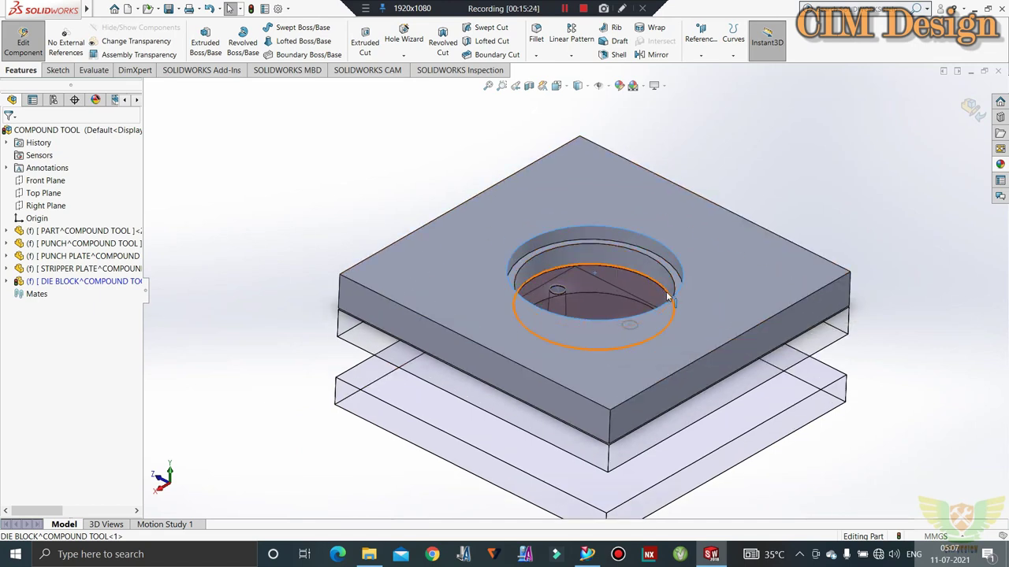
pyautogui.scroll(-1, 682, 304)
pyautogui.moveTo(664, 273); pyautogui.dragTo(666, 238, button='middle')
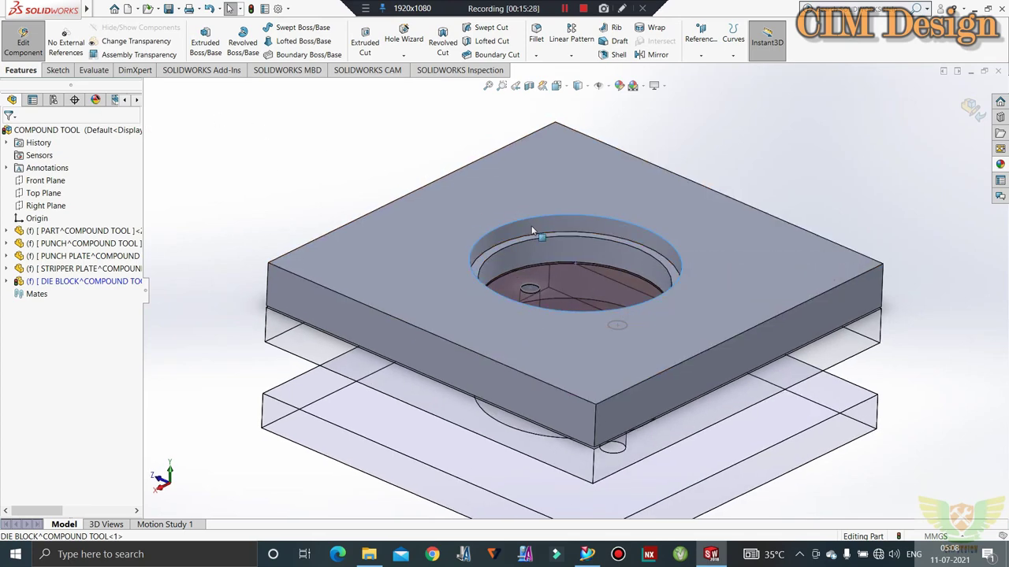
# Exit die block editing and orbit the assembly to inspect the plates and punch below
pyautogui.click(22, 39)
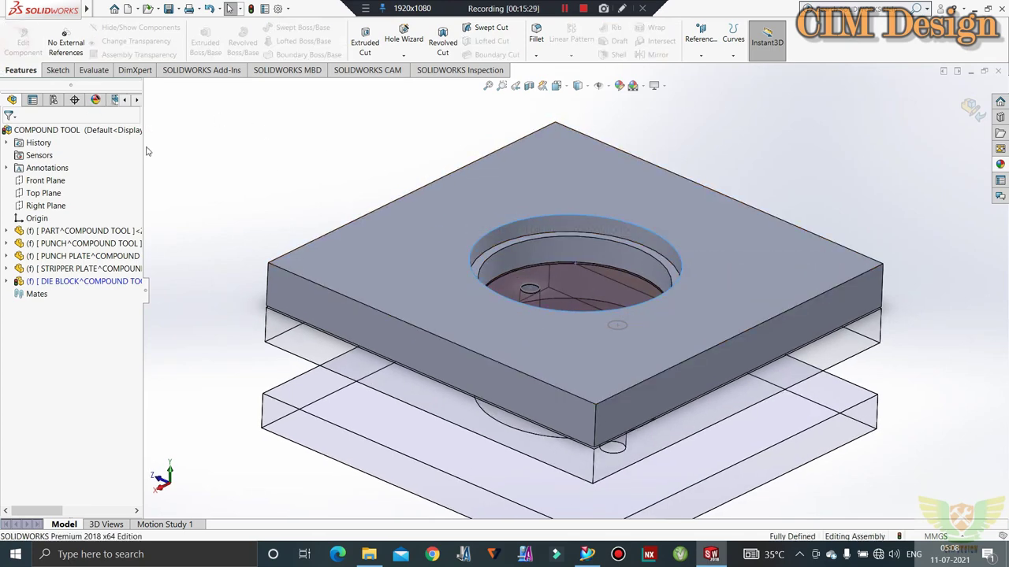
pyautogui.moveTo(367, 199)
pyautogui.mouseDown(button='middle')
pyautogui.moveTo(336, 187)
pyautogui.moveTo(360, 226)
pyautogui.mouseUp(button='middle')
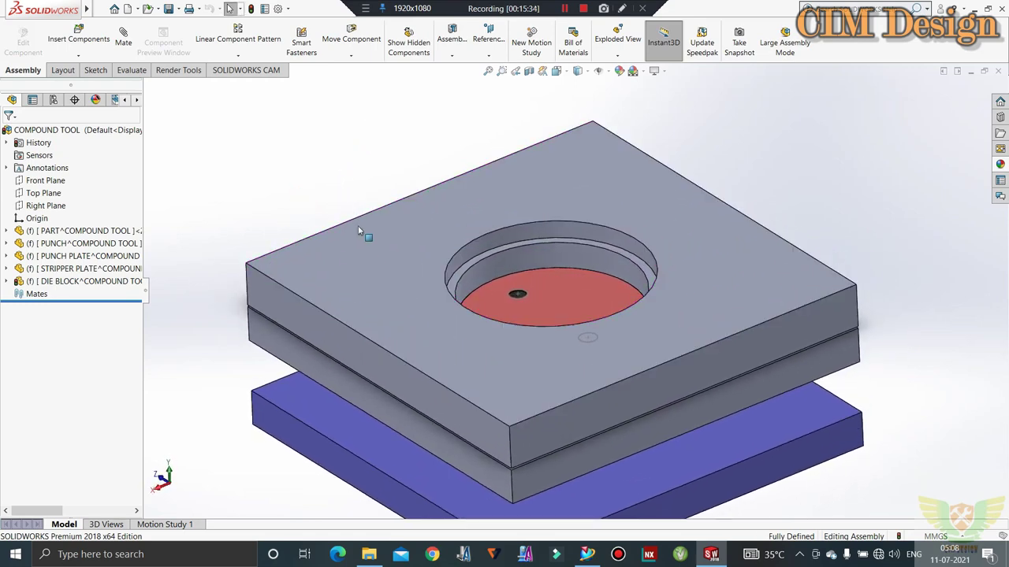
pyautogui.click(371, 282)
pyautogui.click(315, 146)
pyautogui.moveTo(453, 237)
pyautogui.mouseDown(button='middle')
pyautogui.moveTo(487, 186)
pyautogui.moveTo(457, 191)
pyautogui.mouseUp(button='middle')
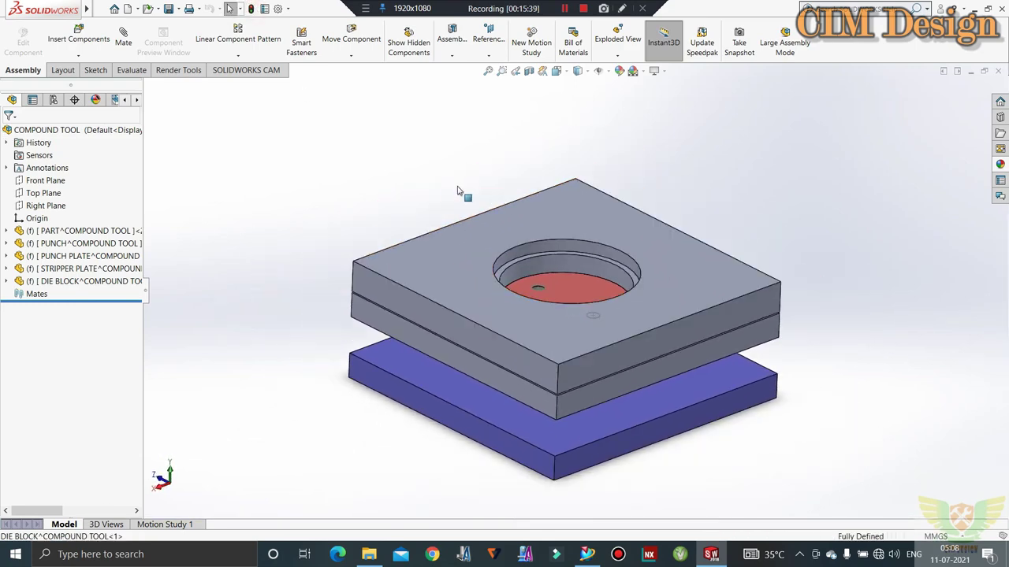
# Apply a green appearance to the whole DIE BLOCK part
pyautogui.rightClick(454, 263)
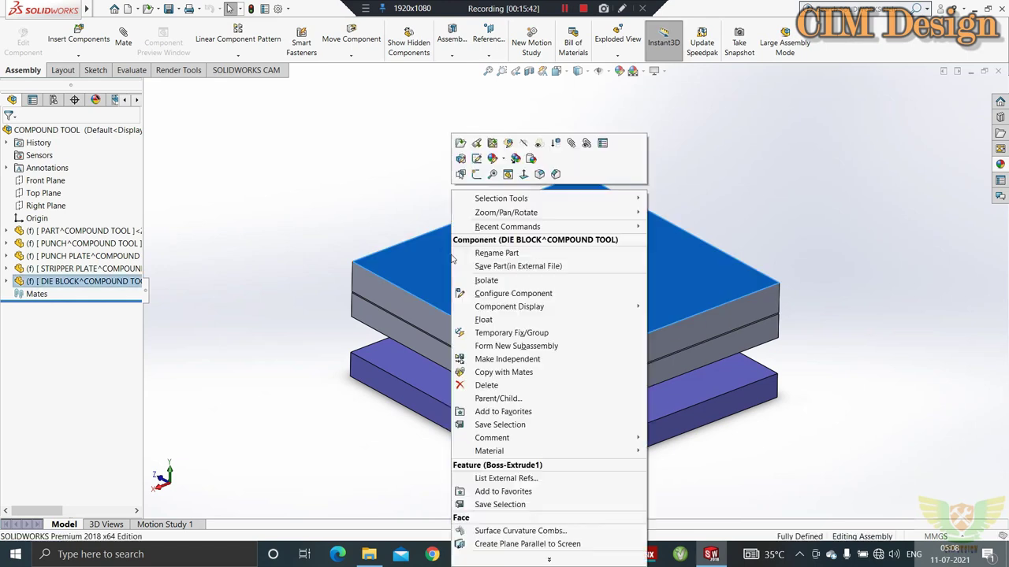
pyautogui.click(503, 160)
pyautogui.click(534, 228)
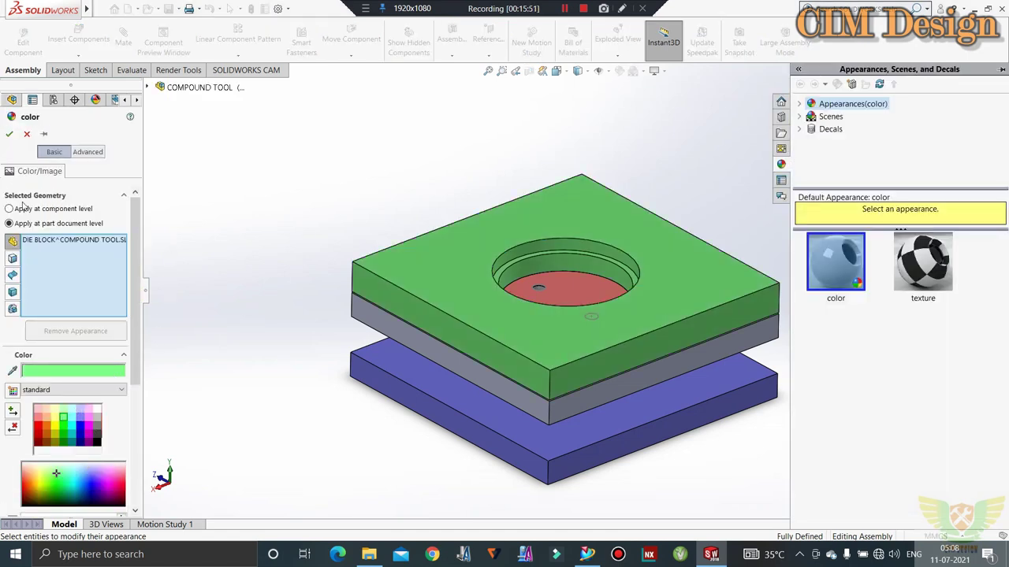
pyautogui.click(10, 135)
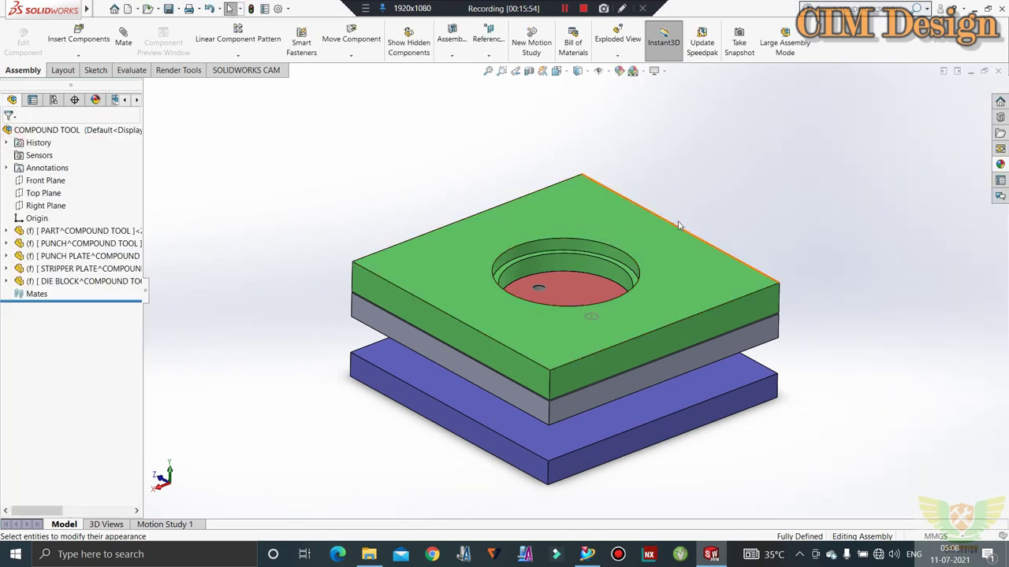
pyautogui.scroll(-2, 387, 83)
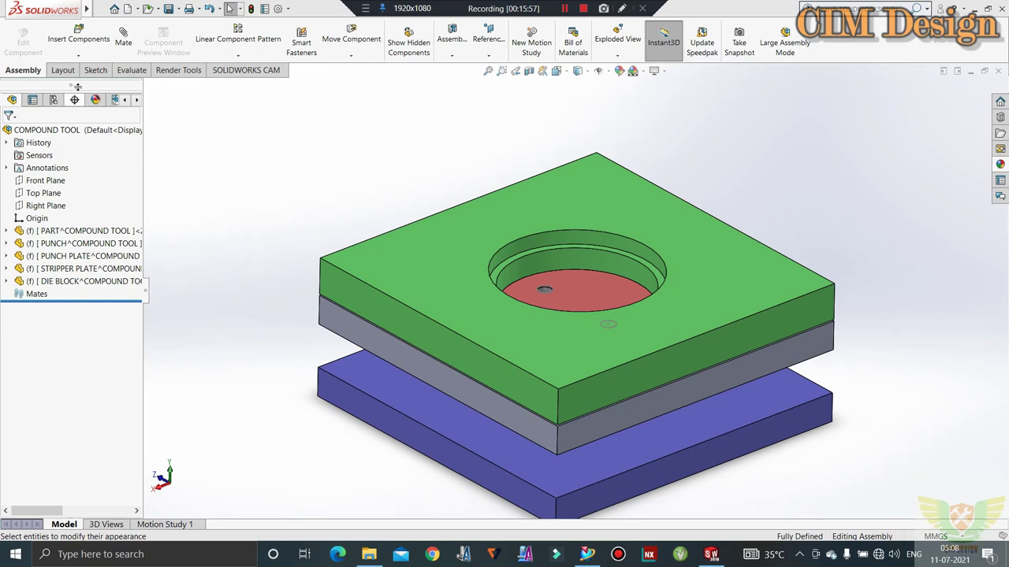
pyautogui.click(76, 55)
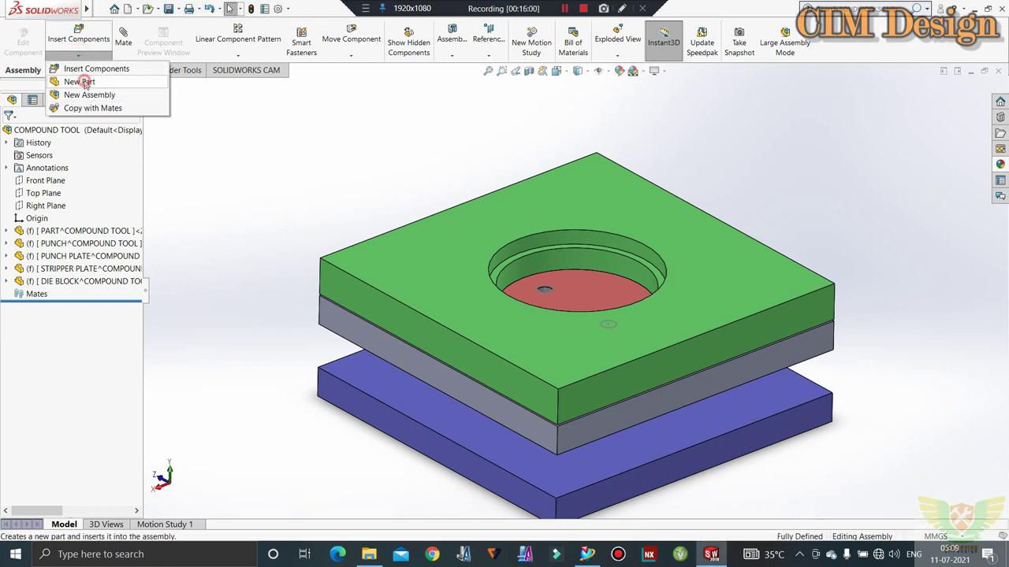
# Insert a new part, Part8, into the compound tool assembly
pyautogui.click(83, 81)
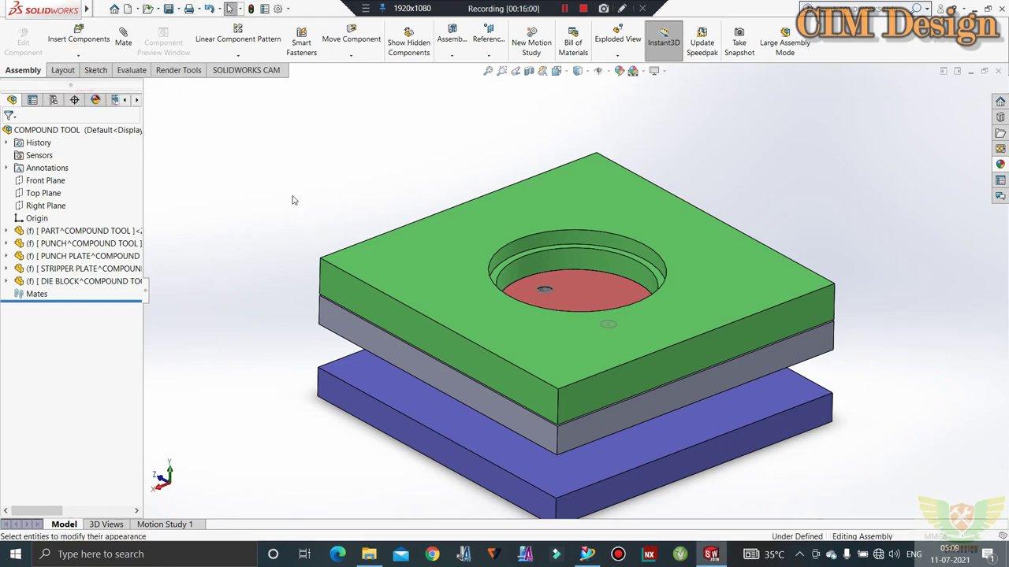
pyautogui.click(256, 281)
pyautogui.rightClick(102, 294)
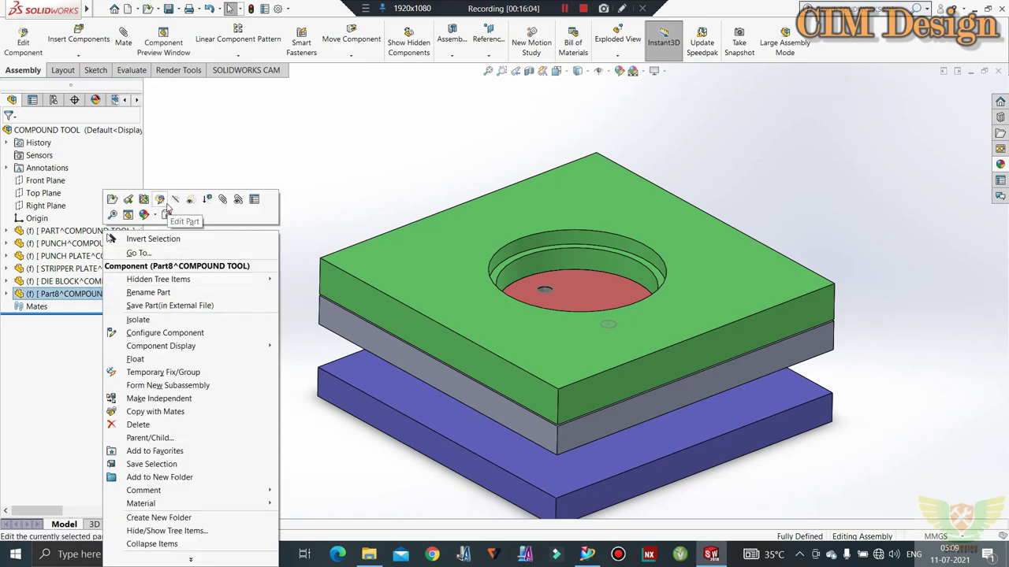
pyautogui.click(161, 200)
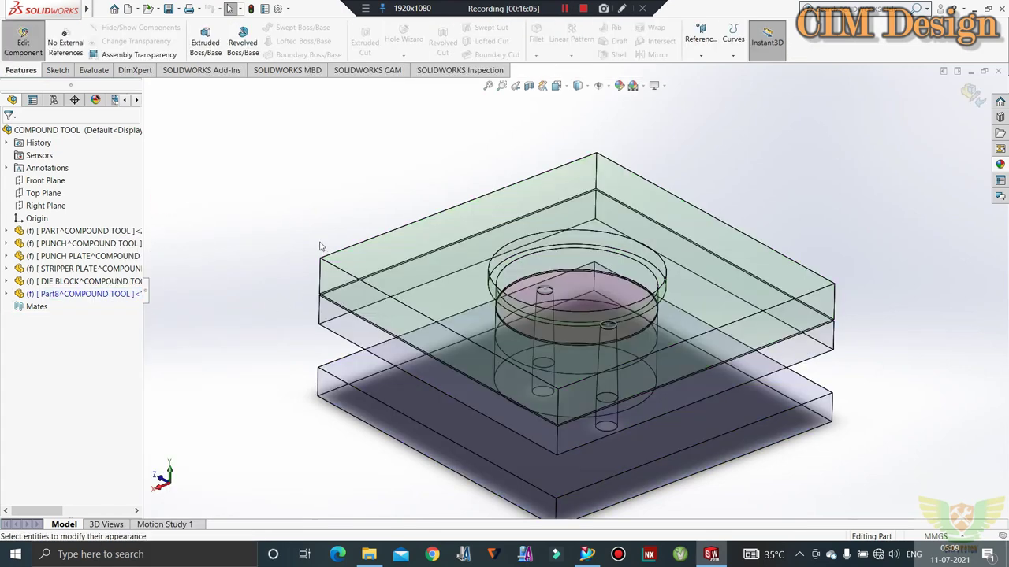
pyautogui.click(24, 41)
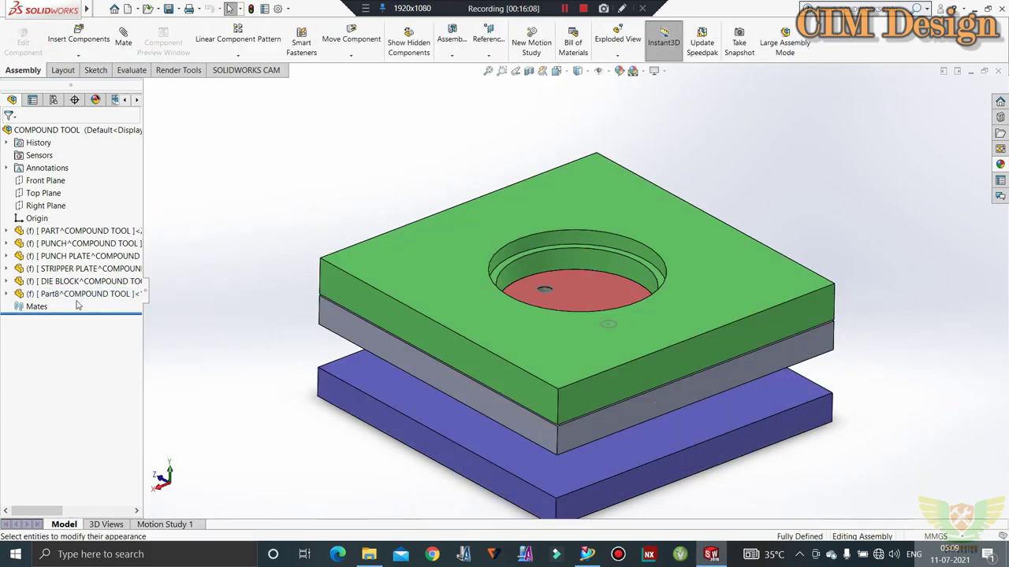
# Rename Part8 to SHEDDER BLOCK and start editing it in place
pyautogui.rightClick(76, 295)
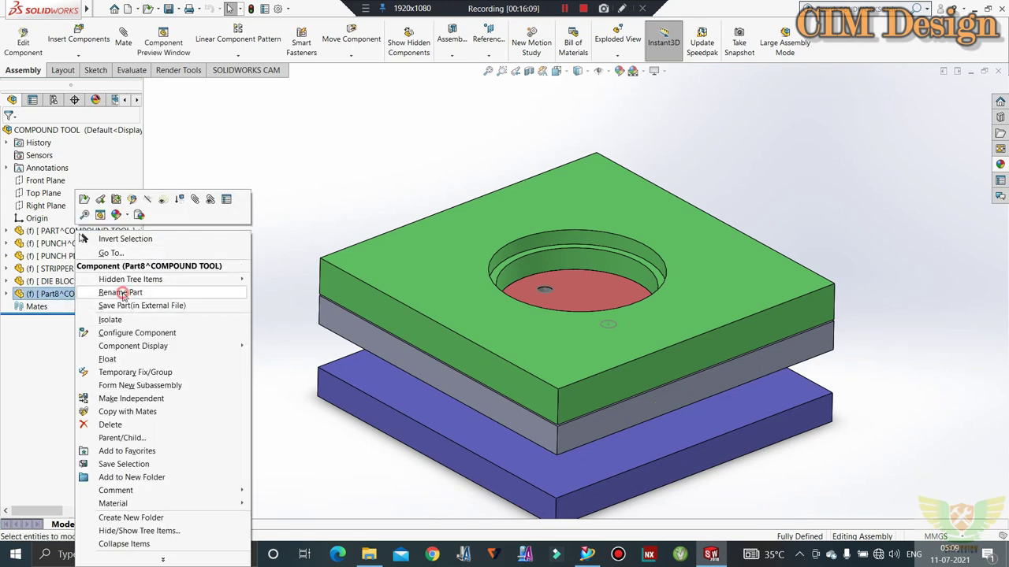
pyautogui.click(122, 293)
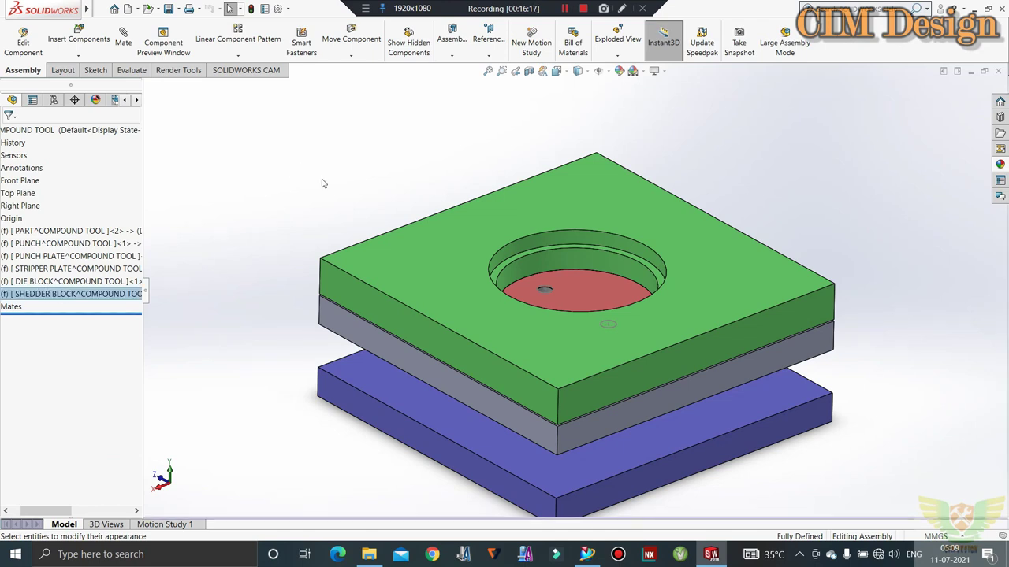
pyautogui.rightClick(82, 285)
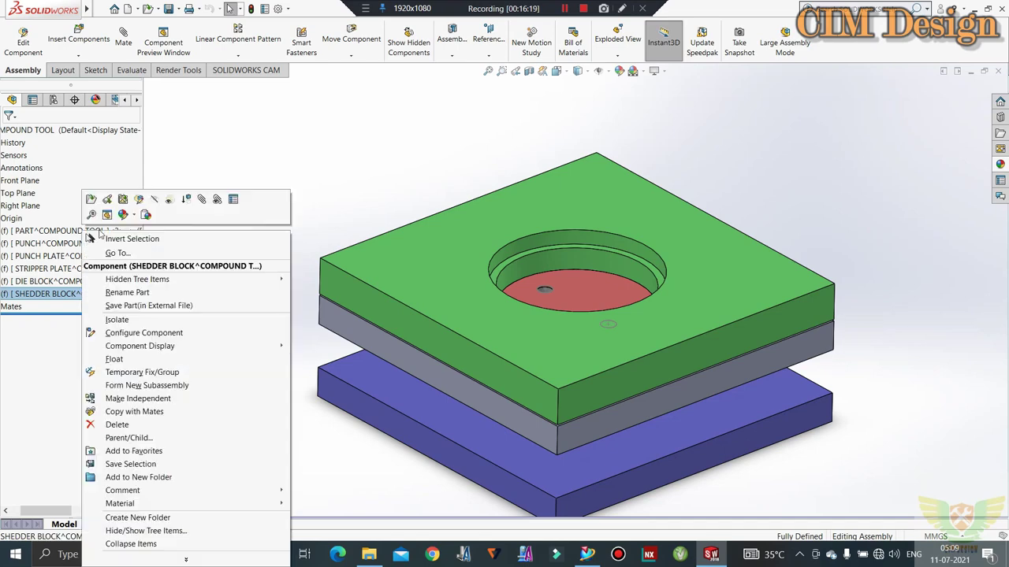
pyautogui.click(144, 199)
pyautogui.scroll(-3, 561, 295)
# Start a SHEDDER BLOCK sketch on the punch disc's face
pyautogui.scroll(-3, 561, 295)
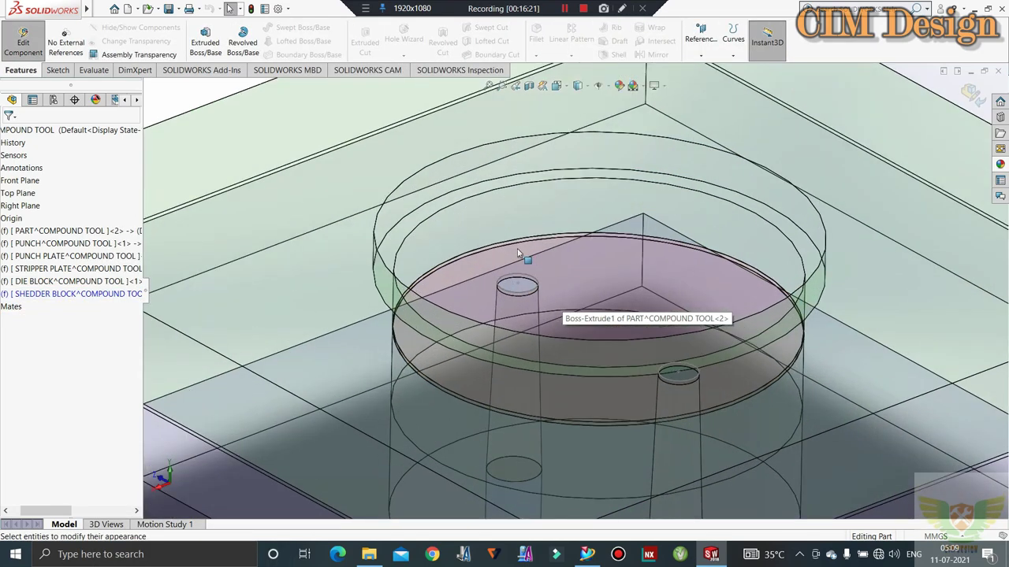
pyautogui.click(58, 71)
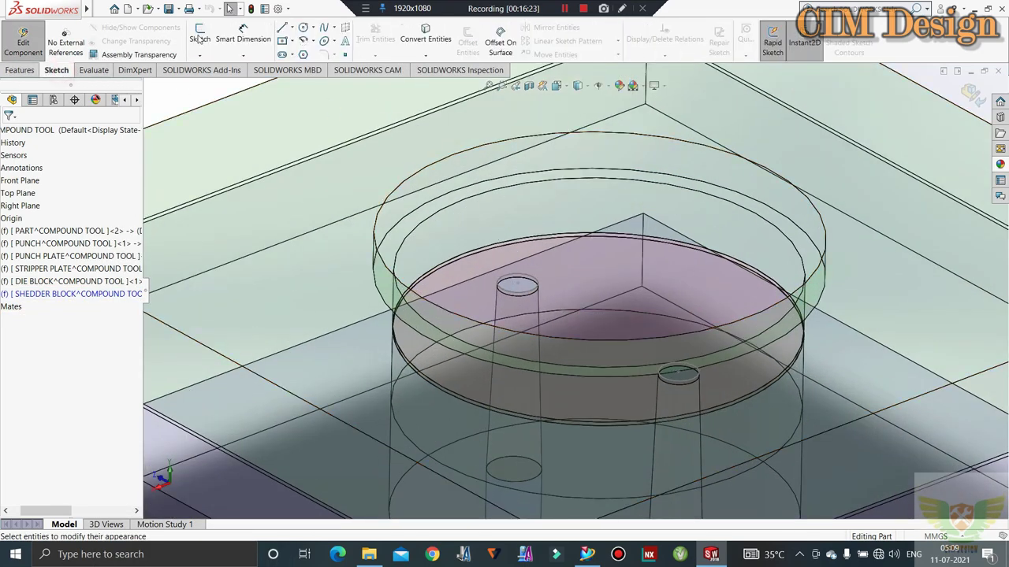
pyautogui.click(199, 37)
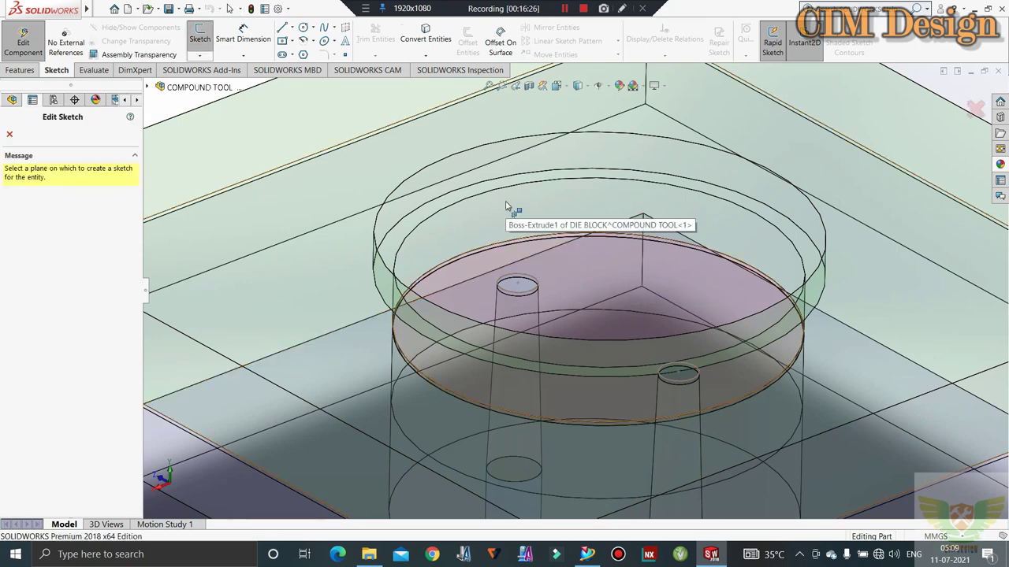
pyautogui.moveTo(572, 281); pyautogui.dragTo(559, 270, button='middle')
pyautogui.click(557, 266)
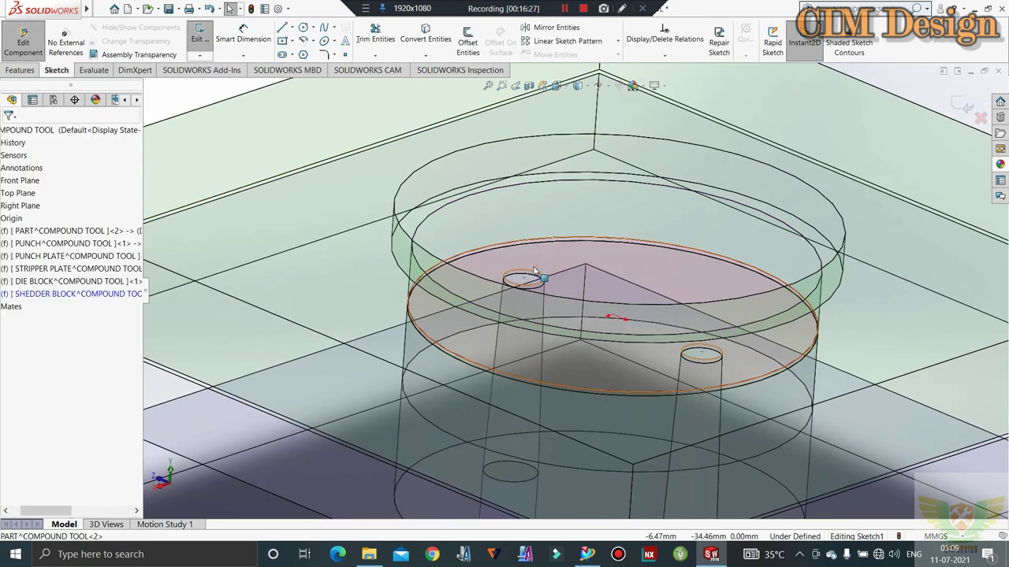
# Convert the disc's 100 mm outer edge and two small hole circles into the sketch, then exit
pyautogui.click(426, 33)
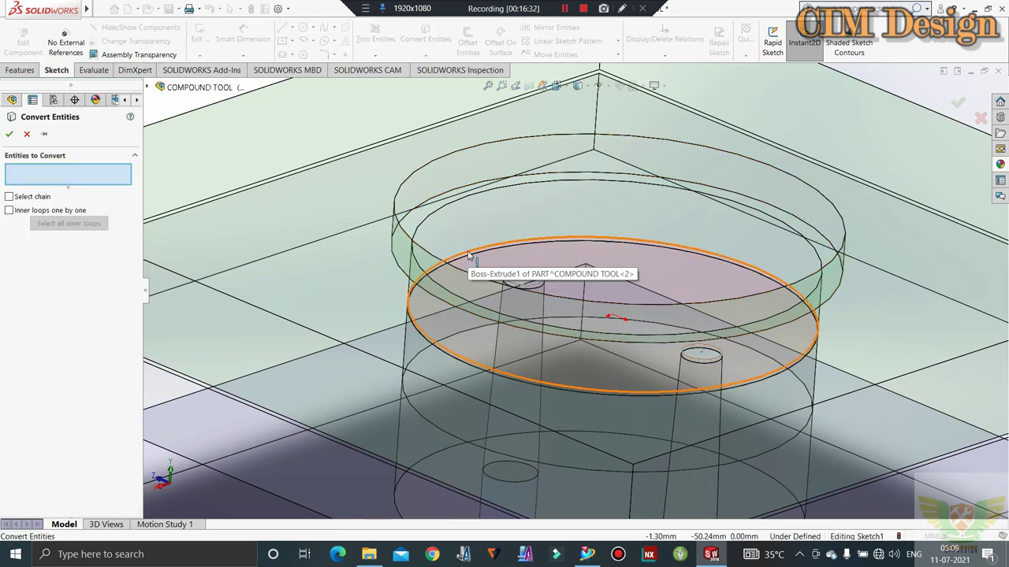
pyautogui.scroll(-5, 473, 260)
pyautogui.scroll(2, 485, 264)
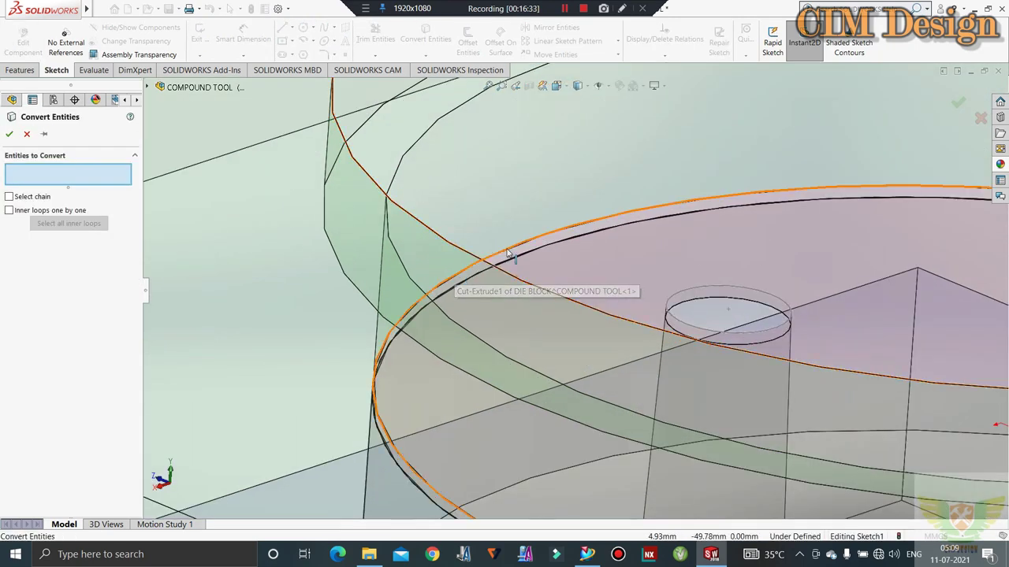
pyautogui.click(485, 264)
pyautogui.scroll(3, 465, 236)
pyautogui.scroll(3, 591, 232)
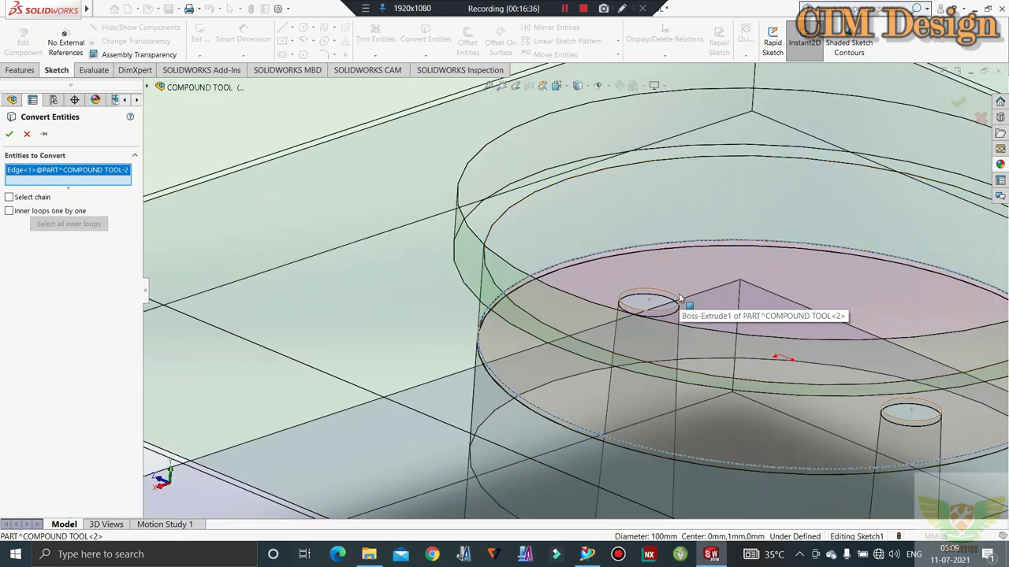
pyautogui.click(676, 302)
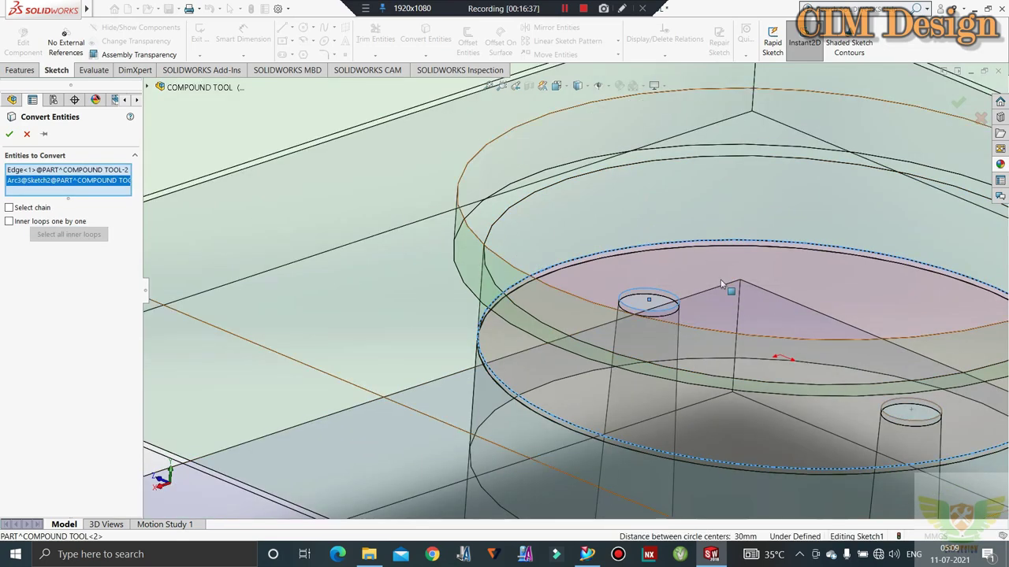
pyautogui.click(908, 409)
pyautogui.click(10, 134)
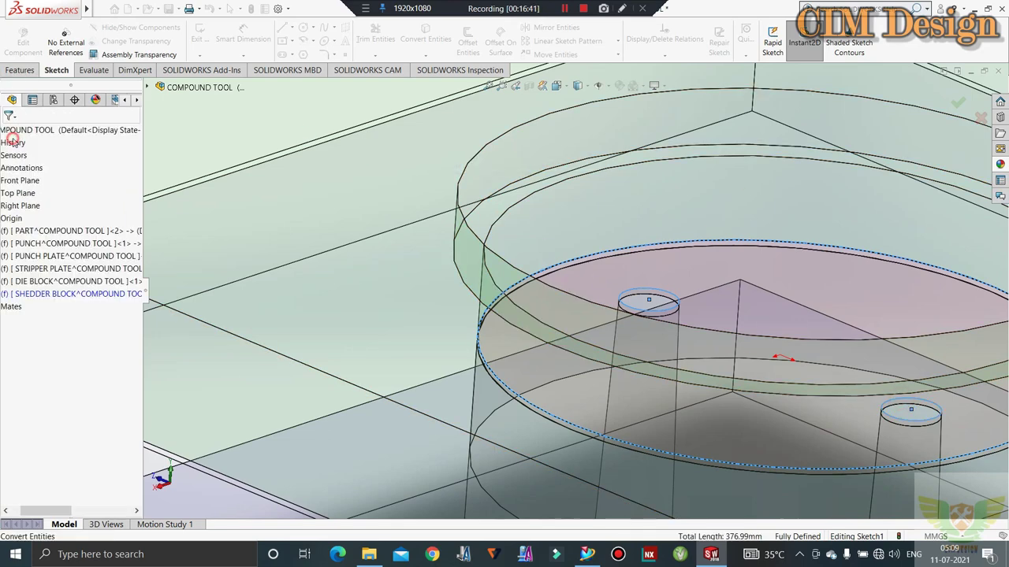
pyautogui.press('z')
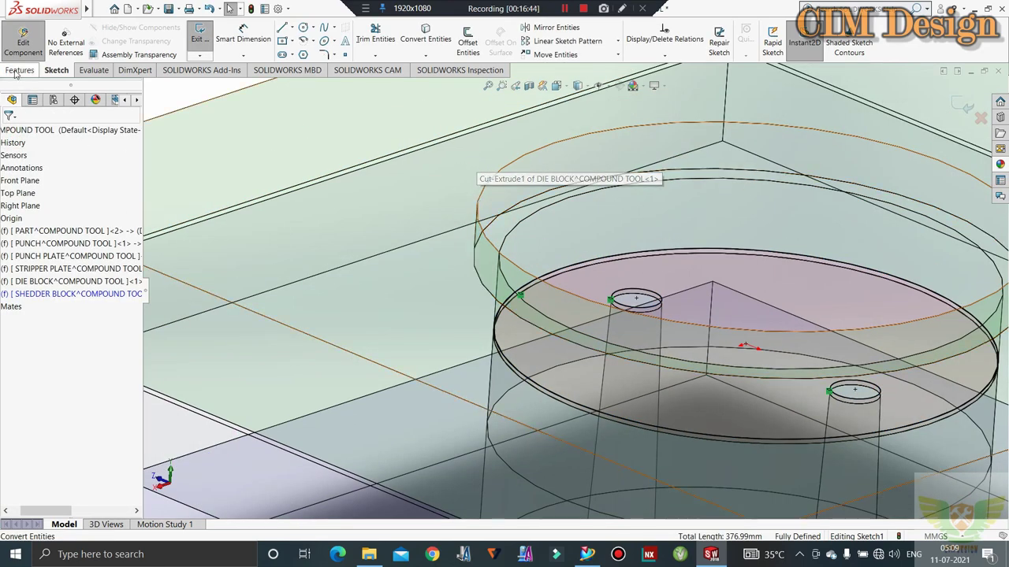
pyautogui.click(197, 36)
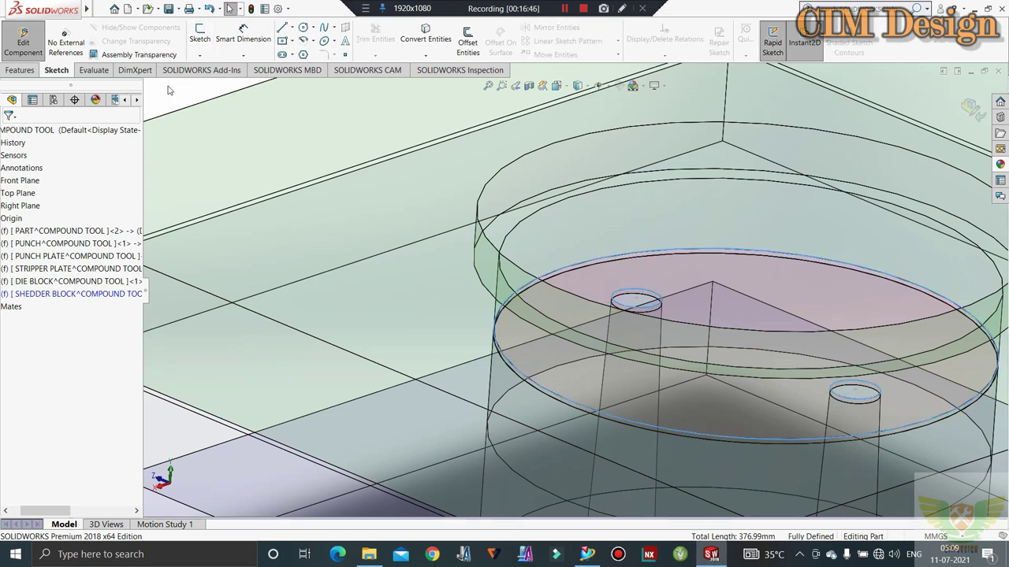
# Extrude the shedder sketch 20 mm into a disc with two holes, then view it isometrically
pyautogui.click(20, 71)
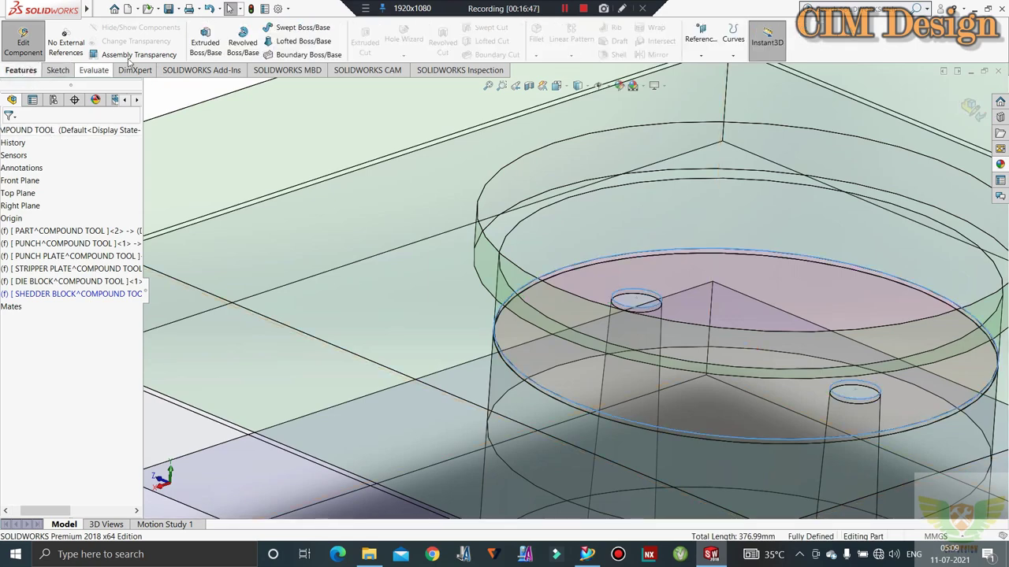
pyautogui.click(204, 39)
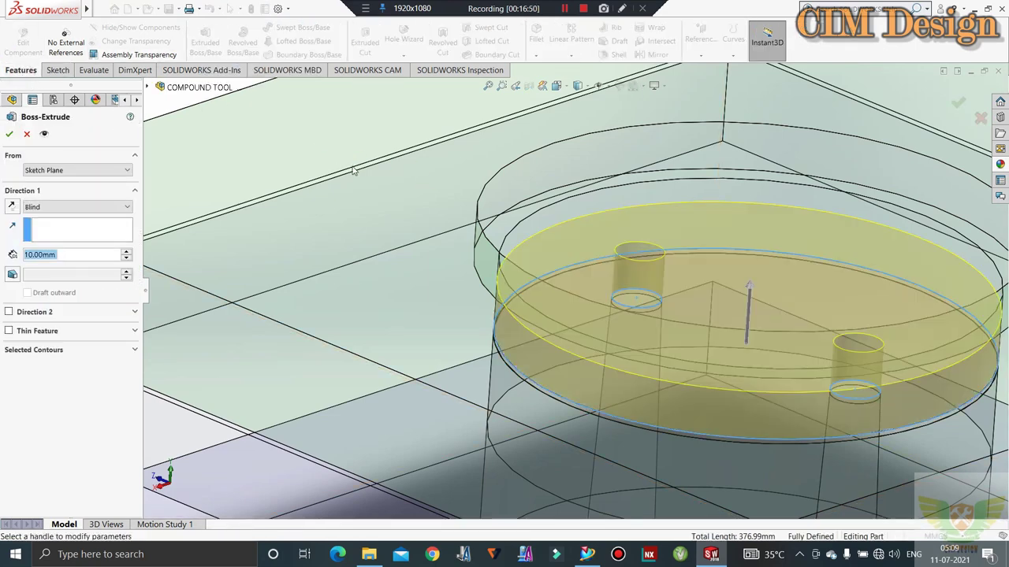
pyautogui.scroll(-3, 471, 219)
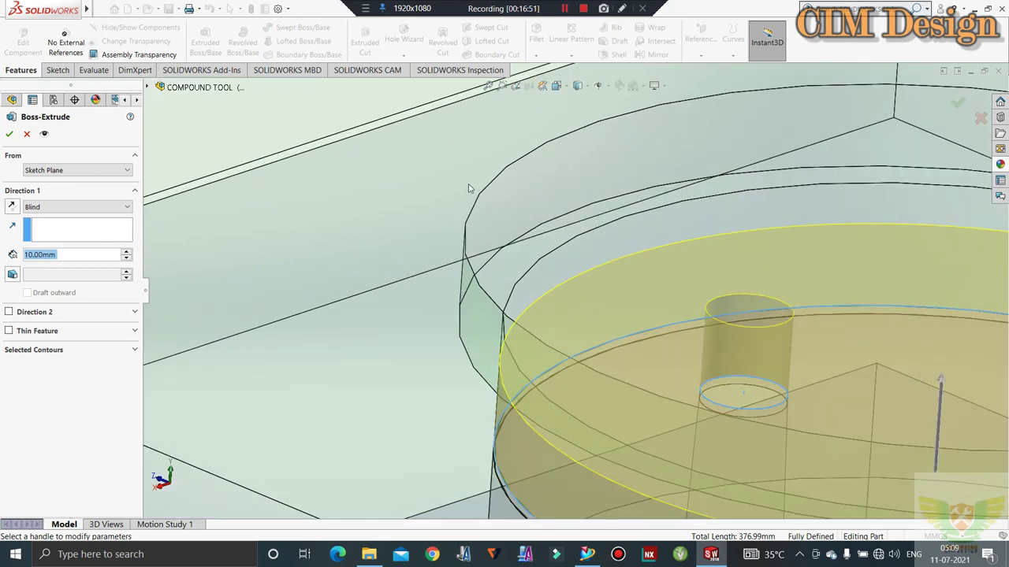
pyautogui.scroll(5, 468, 183)
pyautogui.moveTo(538, 215)
pyautogui.mouseDown(button='middle')
pyautogui.moveTo(551, 180)
pyautogui.moveTo(166, 300)
pyautogui.mouseUp(button='middle')
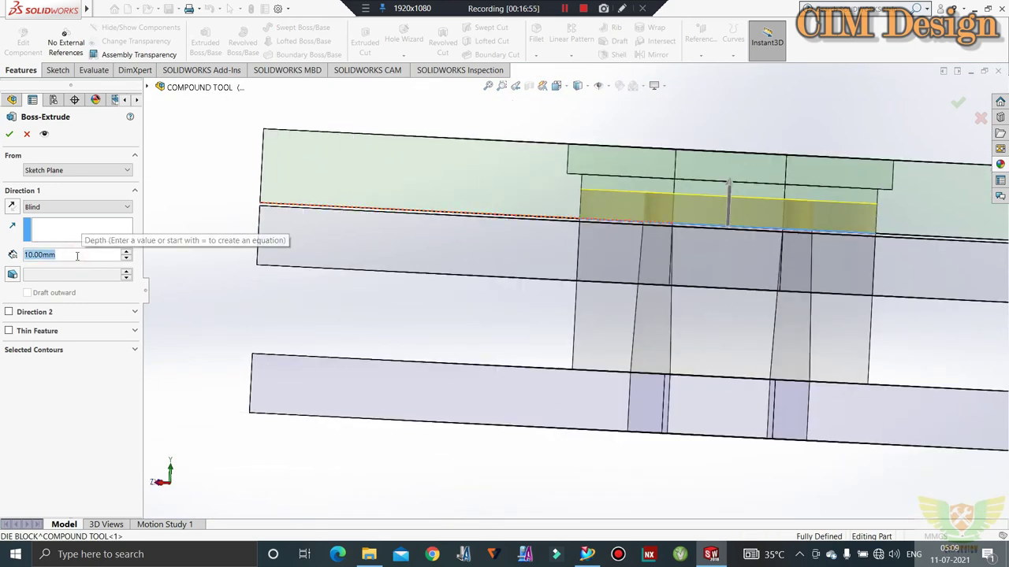
pyautogui.write('20')
pyautogui.press('Return')
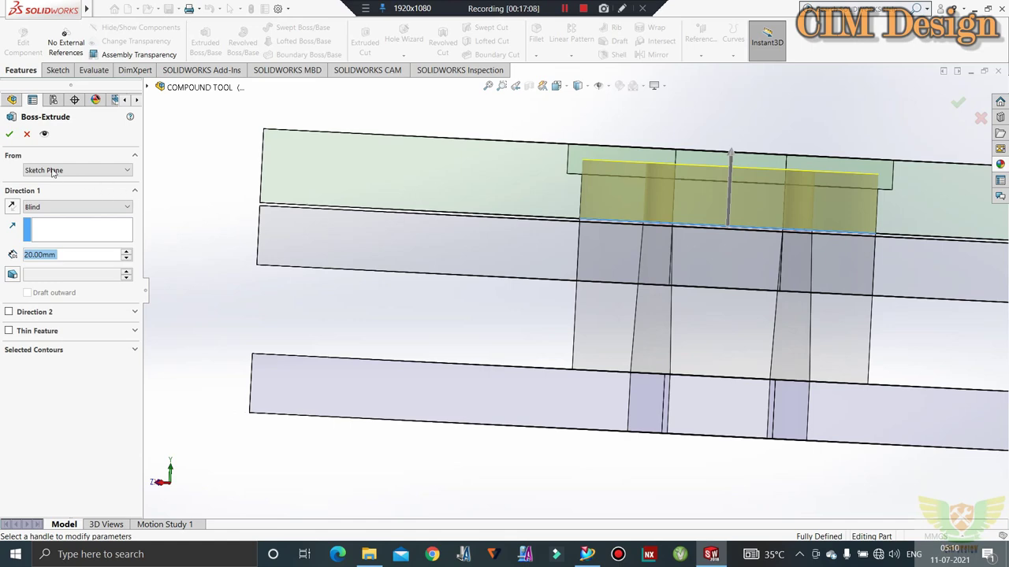
pyautogui.click(10, 133)
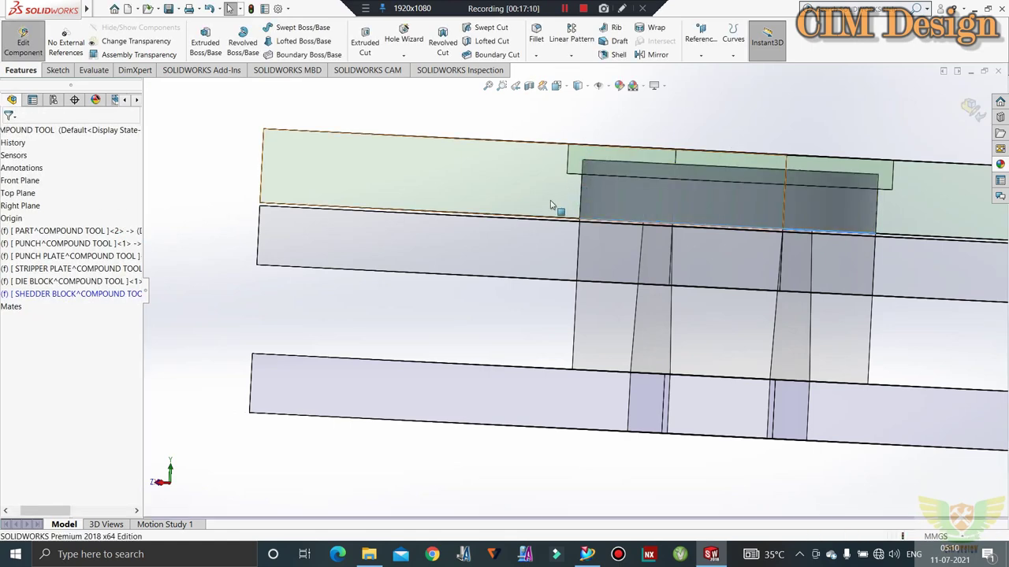
pyautogui.hotkey('ctrl', '7')
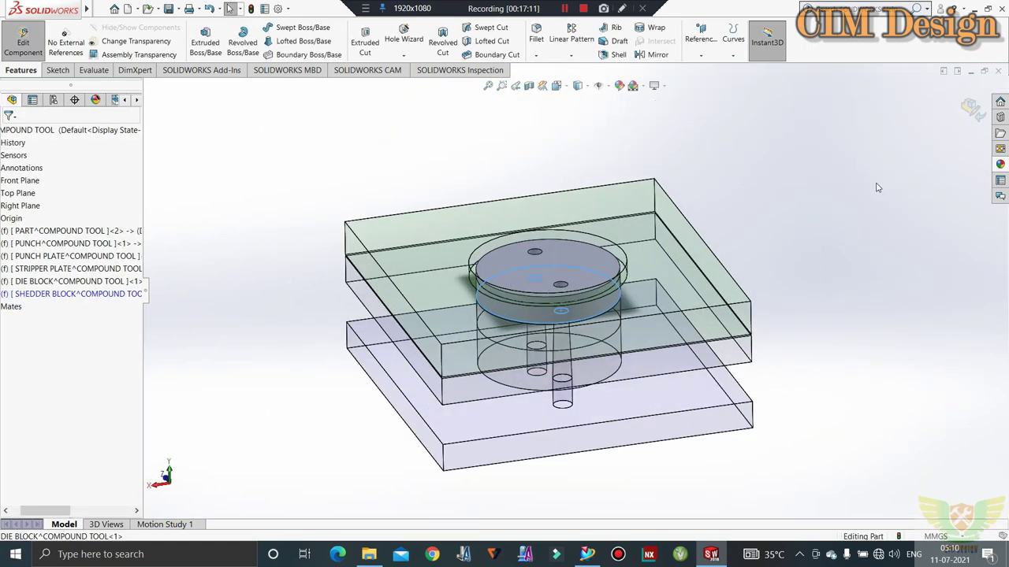
# Edit SHEDDER BLOCK's Boss-Extrude1 and change its depth to 22 mm
pyautogui.scroll(-2, 486, 474)
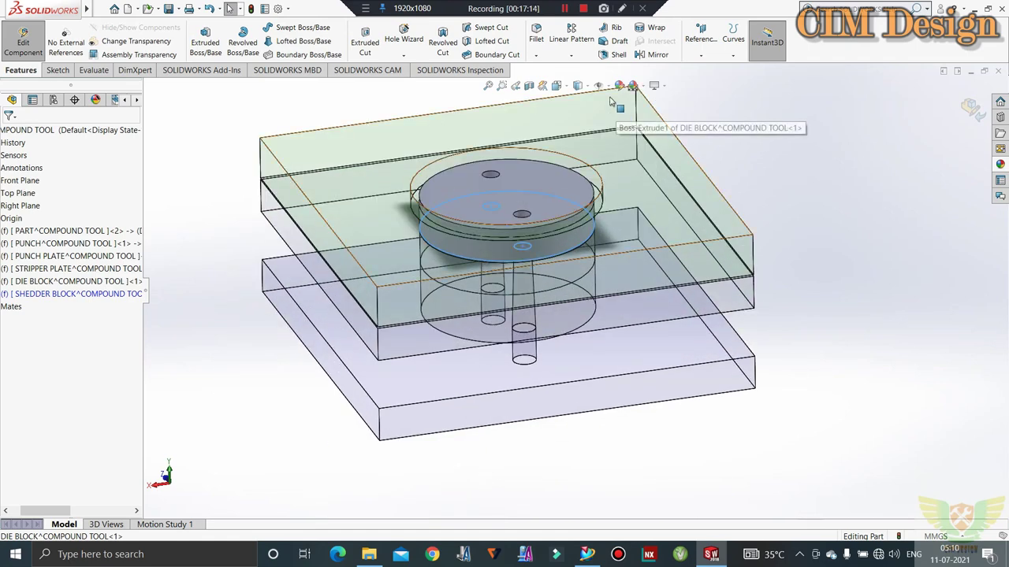
pyautogui.click(565, 10)
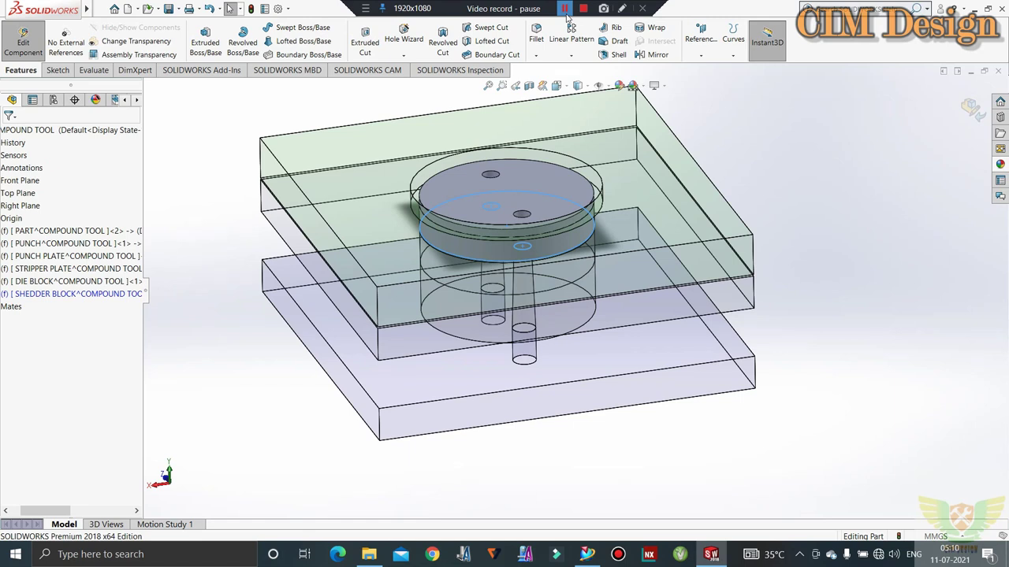
pyautogui.click(565, 9)
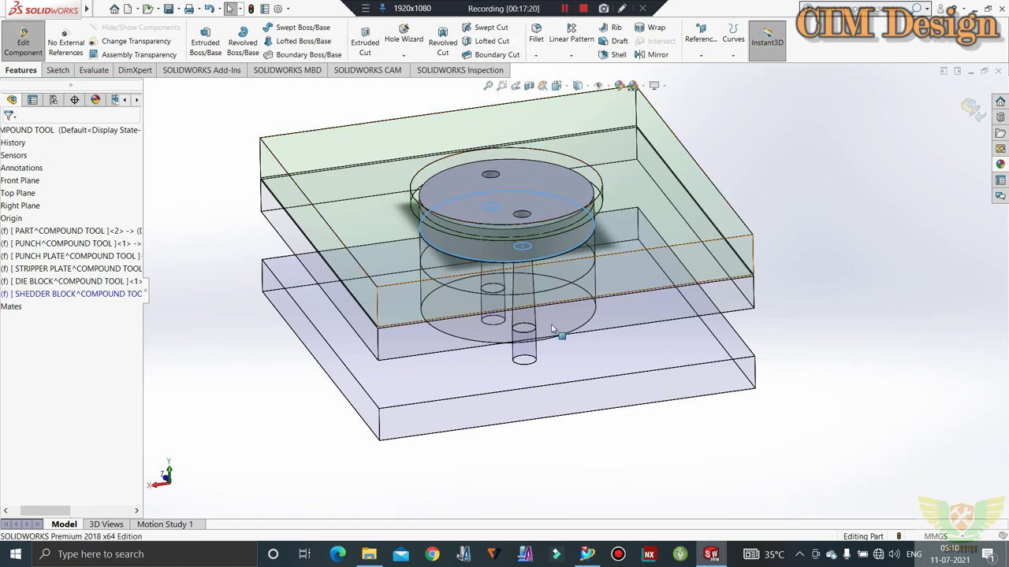
pyautogui.click(571, 180)
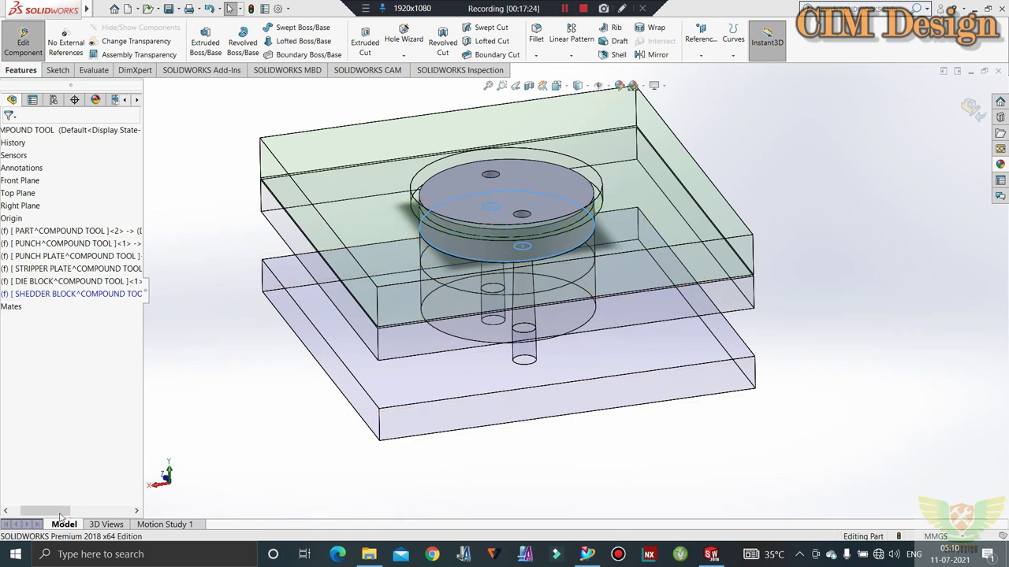
pyautogui.moveTo(60, 513); pyautogui.dragTo(16, 510)
pyautogui.click(6, 294)
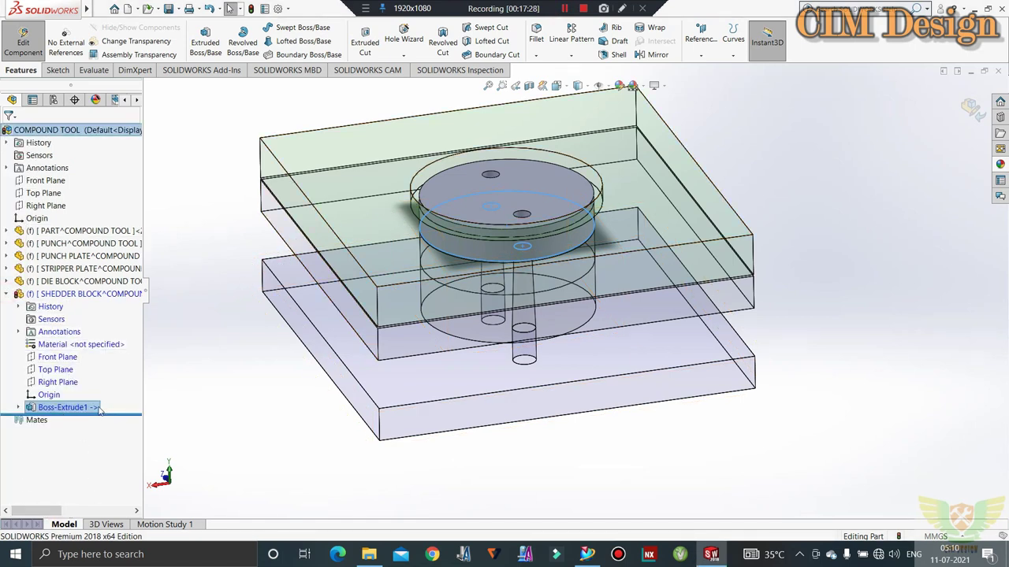
pyautogui.rightClick(100, 411)
pyautogui.click(129, 324)
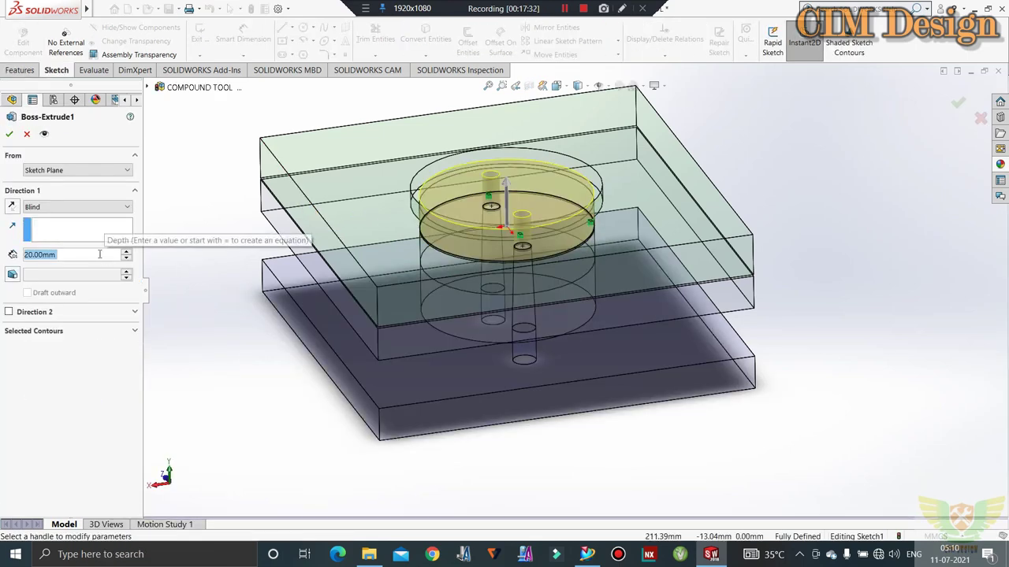
pyautogui.write('22')
pyautogui.press('Return')
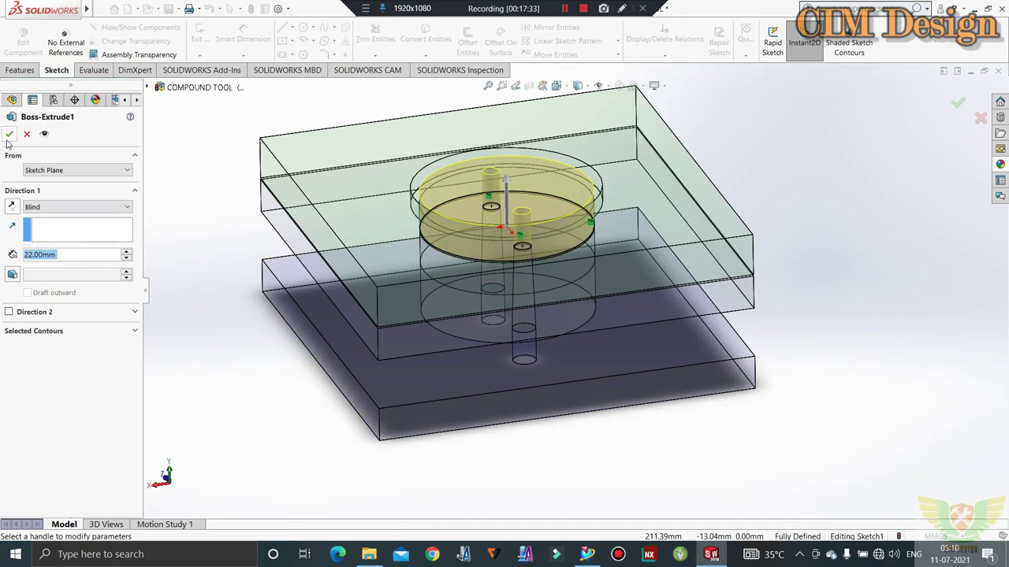
pyautogui.click(9, 135)
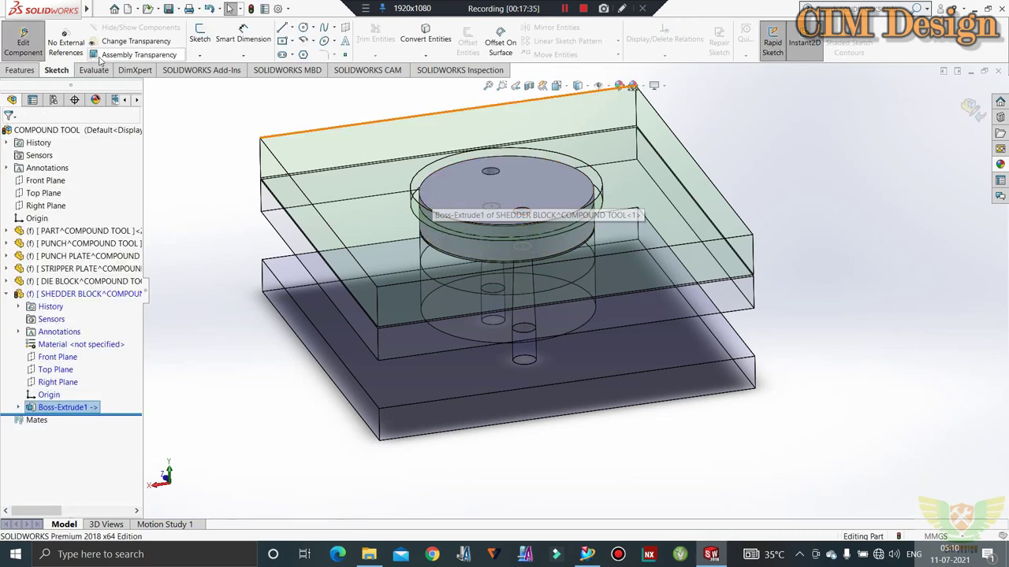
# Start a sketch on the shedder block's top disc face and convert its edge into a circle
pyautogui.click(200, 35)
pyautogui.click(460, 197)
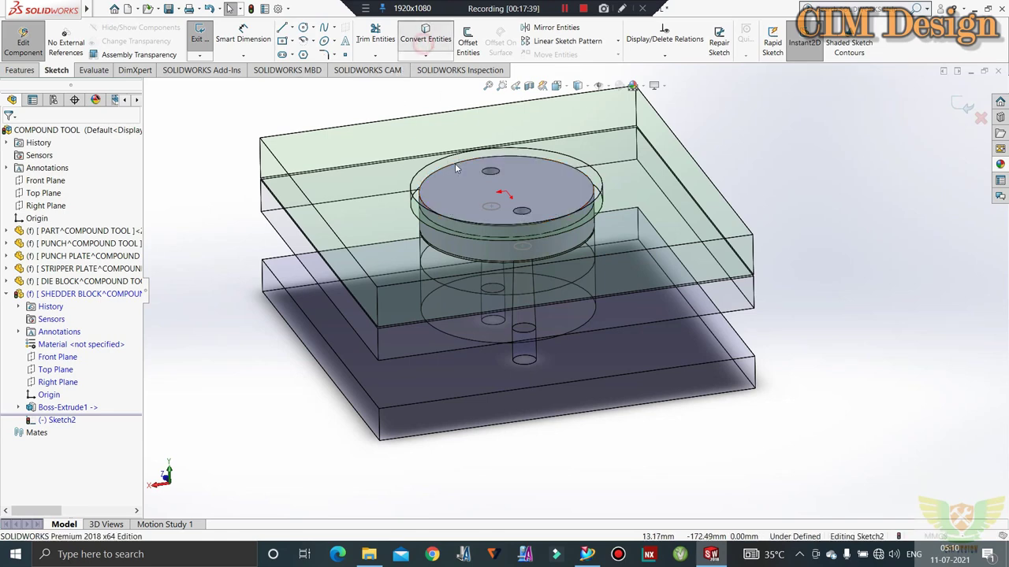
pyautogui.click(425, 36)
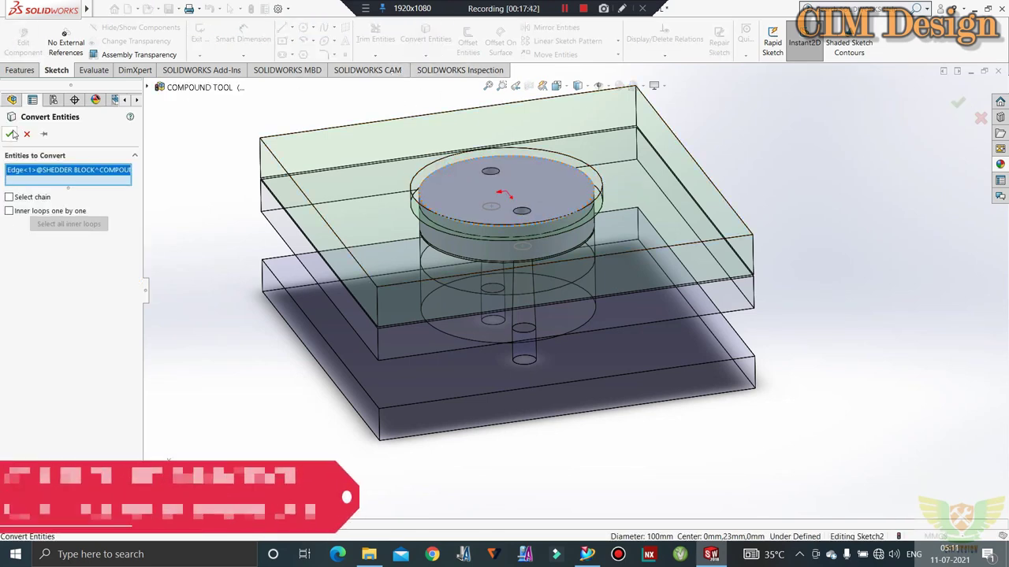
pyautogui.press('Return')
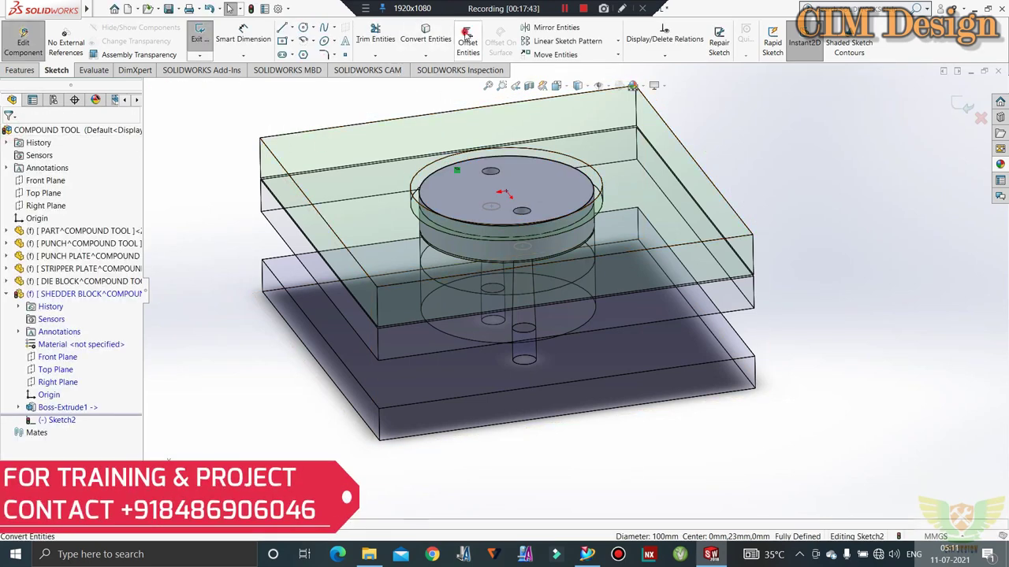
# Offset the converted circle 5 mm outward and exit the sketch
pyautogui.click(468, 36)
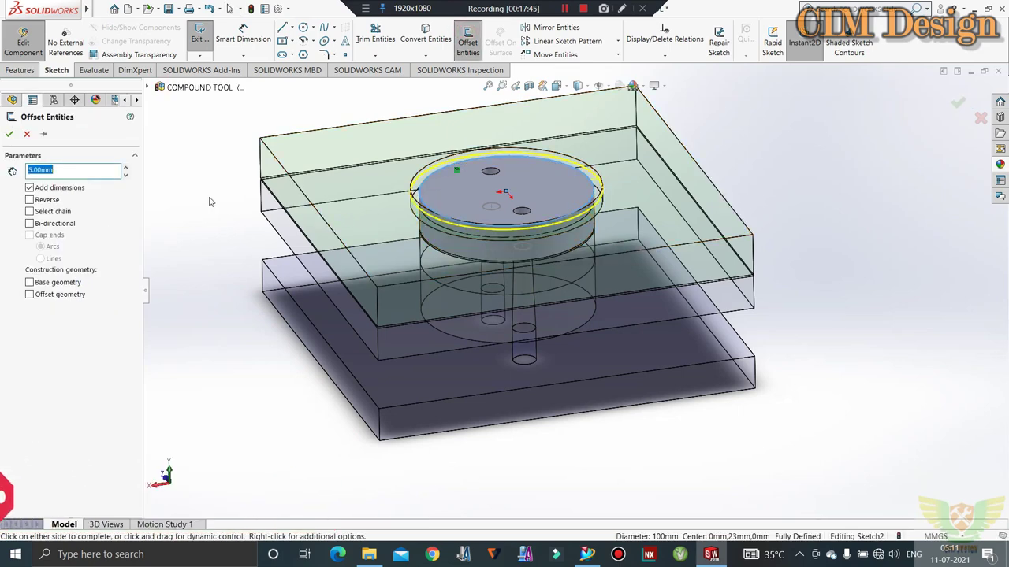
pyautogui.click(9, 136)
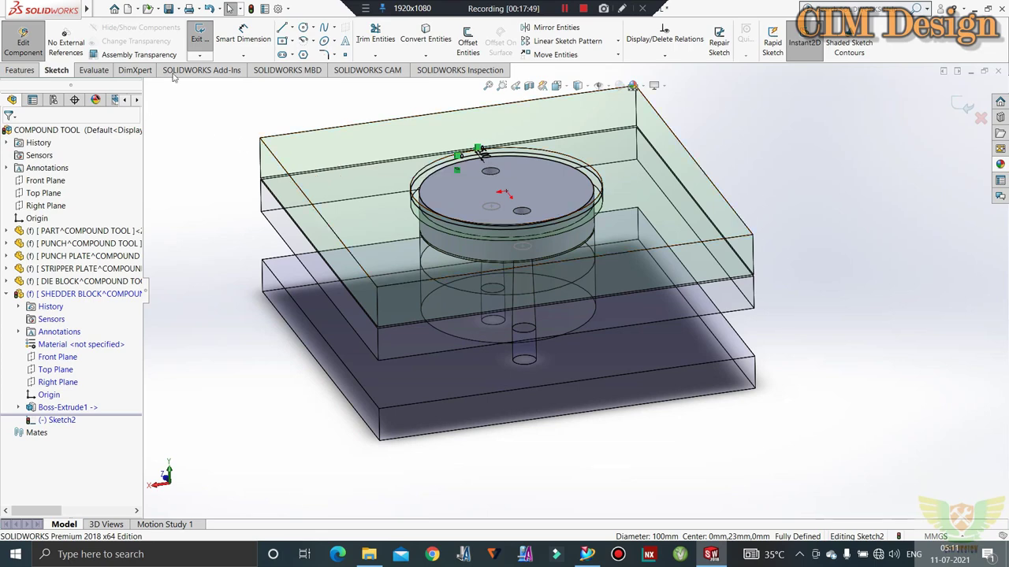
pyautogui.hotkey('ctrl', 'b')
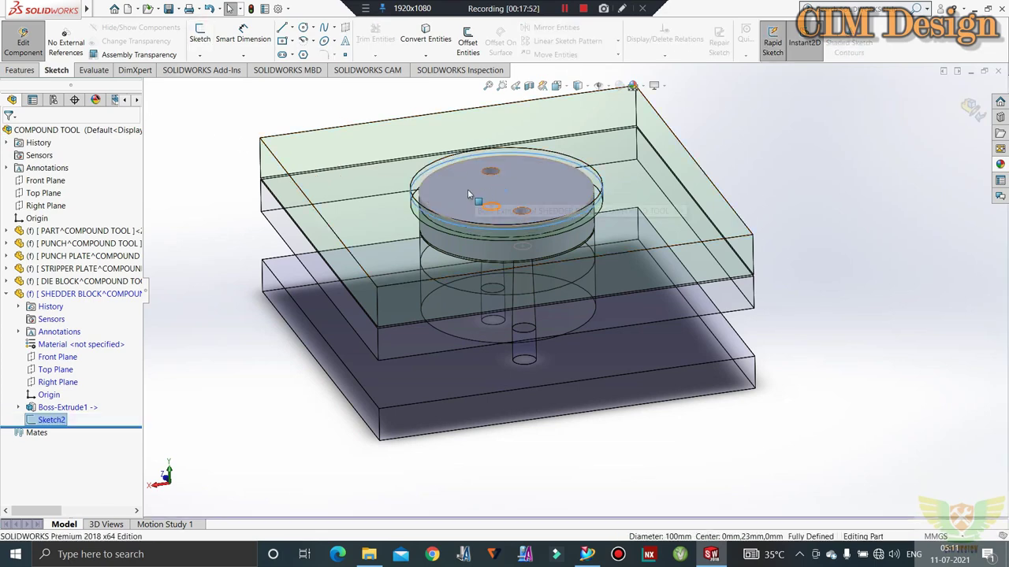
pyautogui.scroll(-3, 467, 189)
pyautogui.scroll(-2, 455, 179)
pyautogui.scroll(-2, 455, 180)
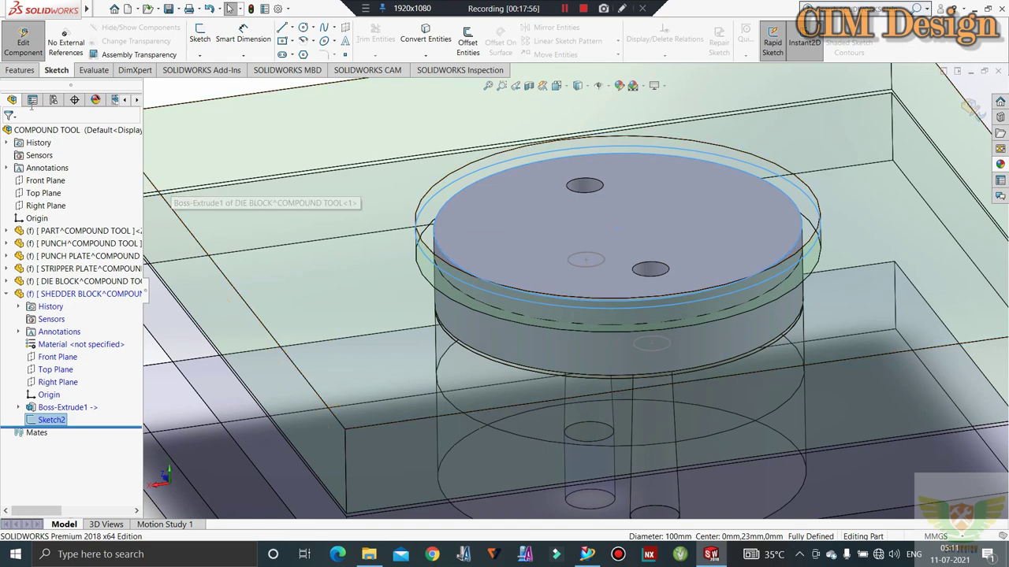
pyautogui.click(24, 71)
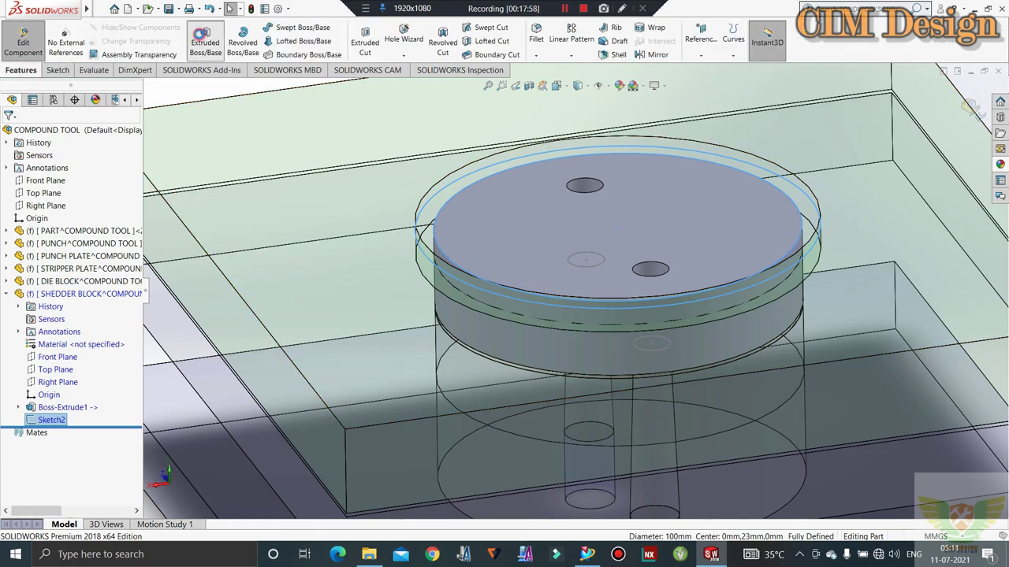
# Extrude the offset circle Blind 5 mm in the reversed, downward direction as Boss-Extrude2
pyautogui.click(203, 40)
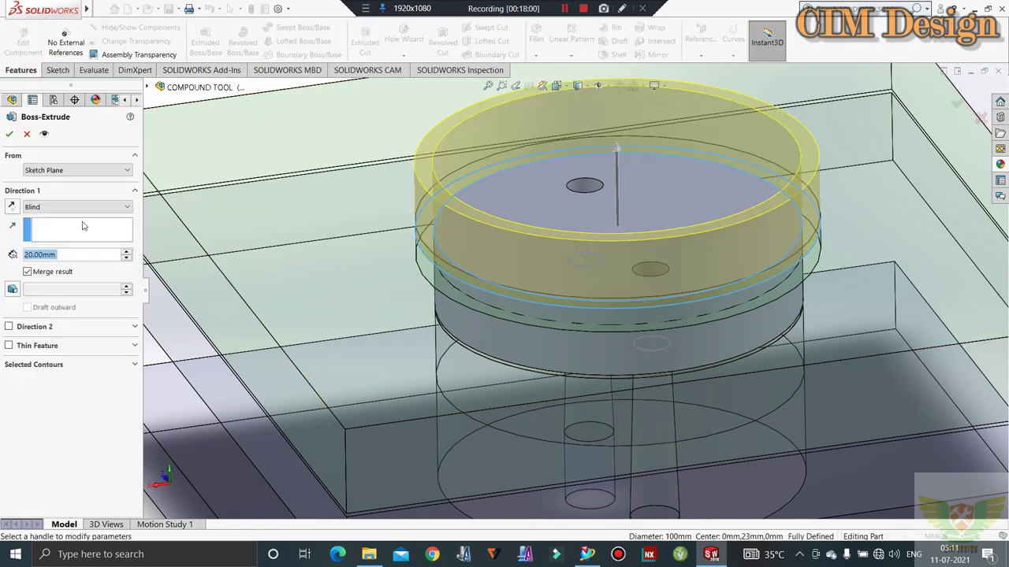
pyautogui.write('3')
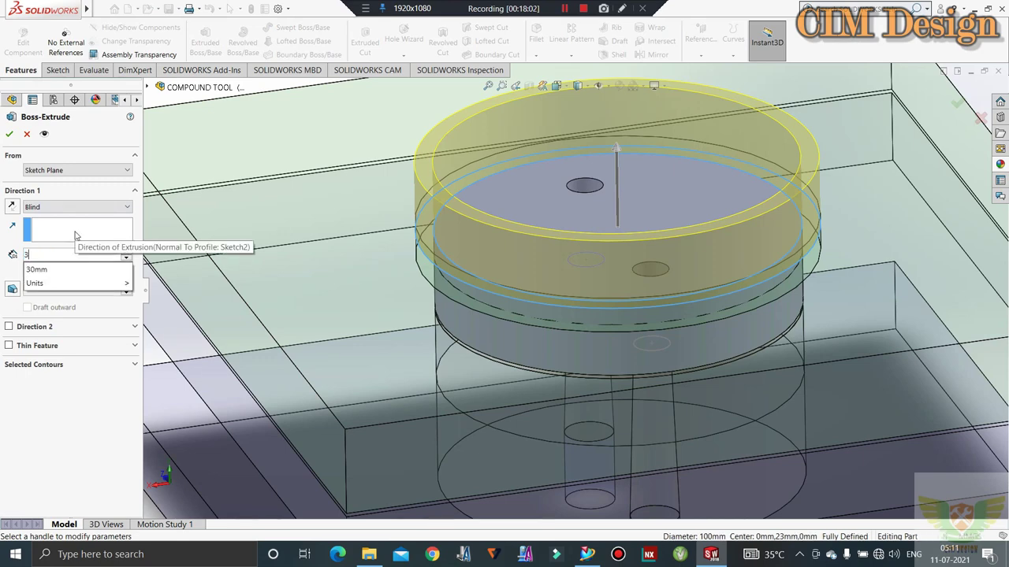
pyautogui.press('Return')
pyautogui.click(16, 206)
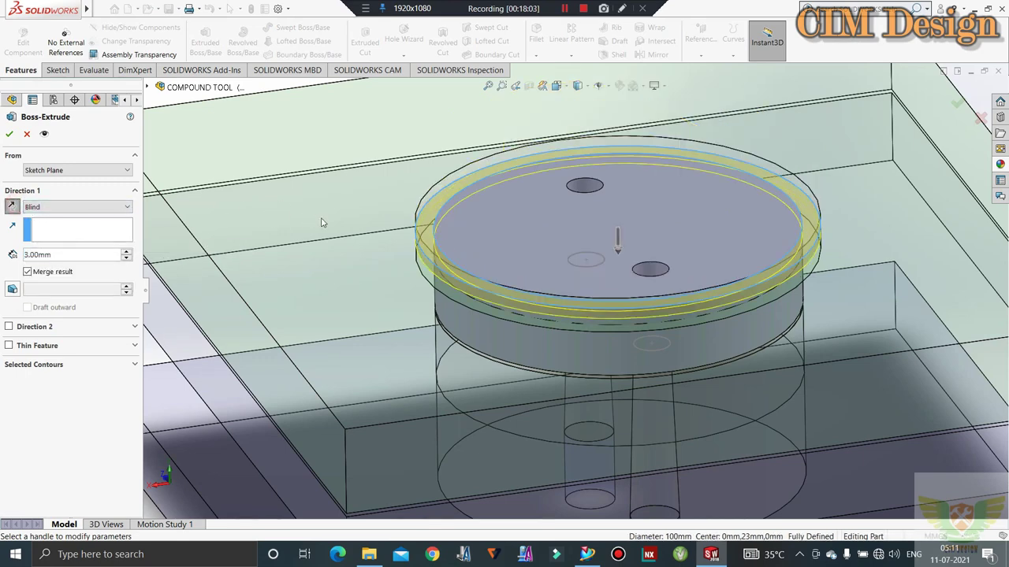
pyautogui.moveTo(319, 218); pyautogui.dragTo(296, 159, button='middle')
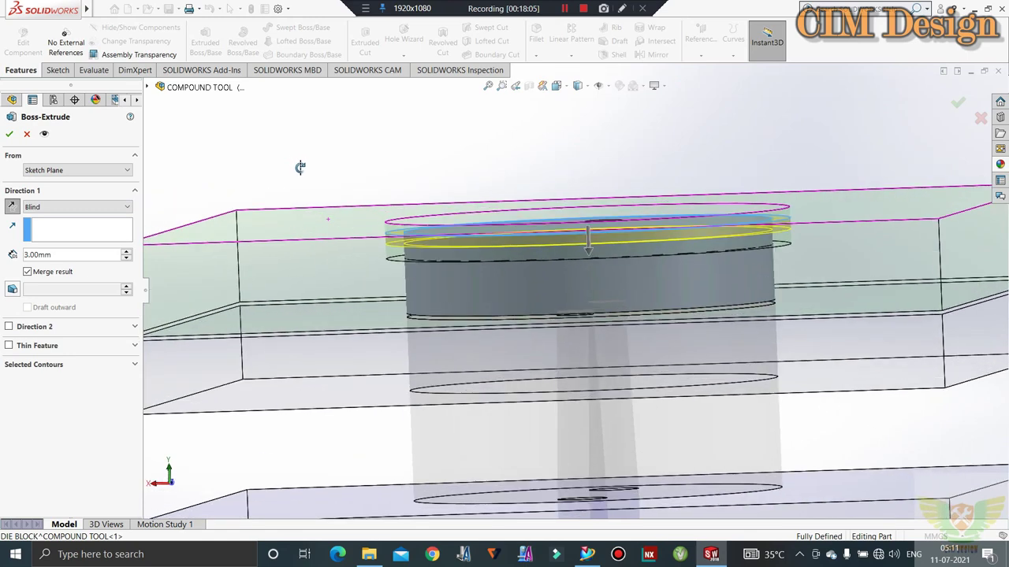
pyautogui.scroll(-2, 420, 282)
pyautogui.scroll(-2, 420, 282)
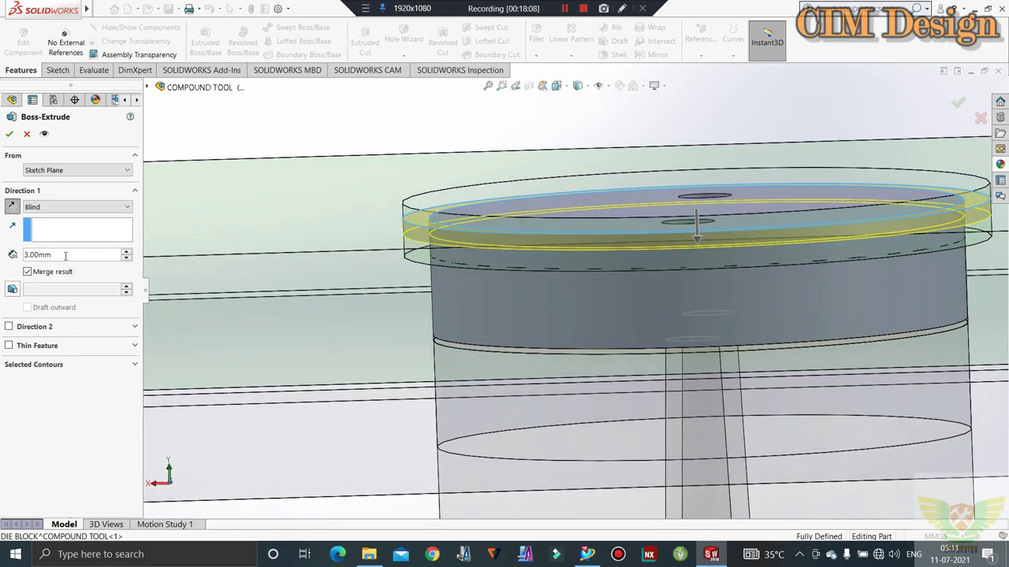
pyautogui.write('5')
pyautogui.press('Return')
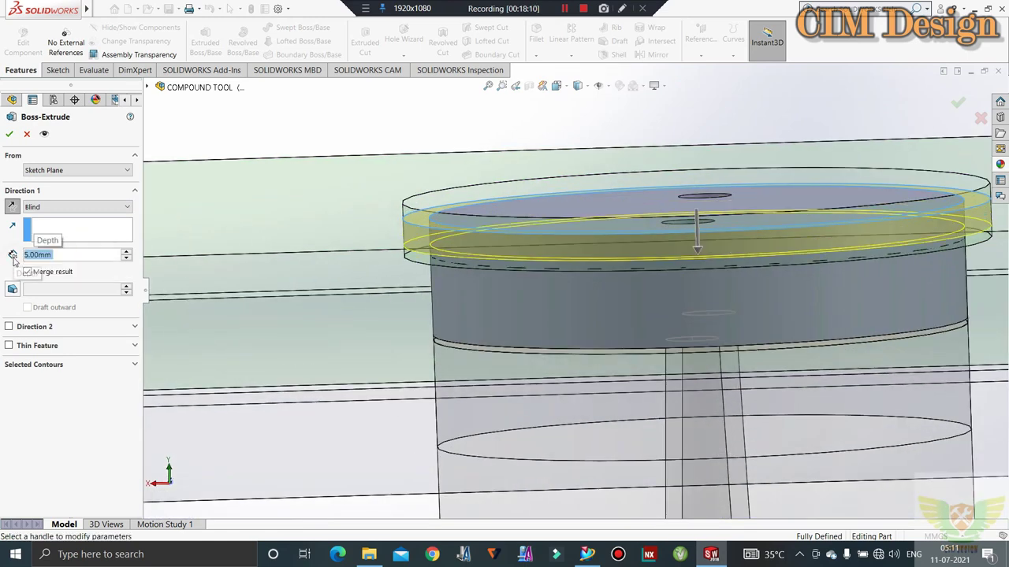
pyautogui.click(8, 135)
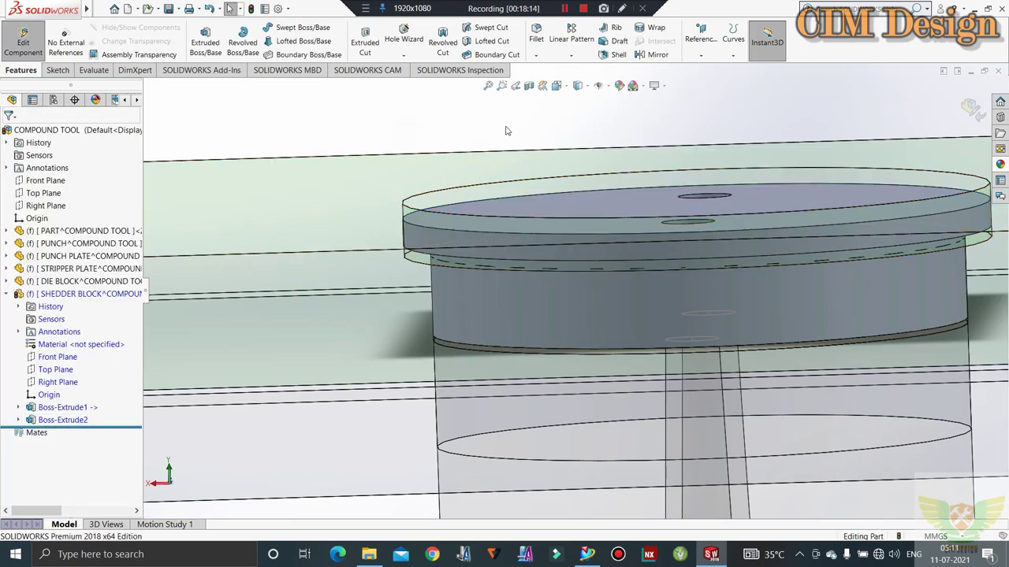
pyautogui.moveTo(404, 140)
pyautogui.mouseDown(button='middle')
pyautogui.moveTo(517, 268)
pyautogui.moveTo(505, 125)
pyautogui.mouseUp(button='middle')
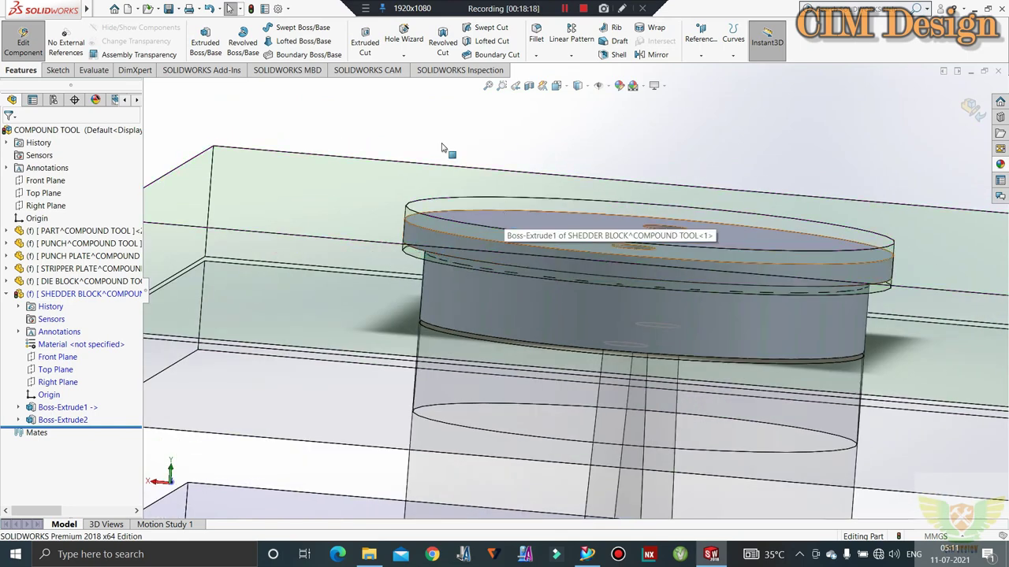
# Leave part editing and zoom to fit the whole assembly
pyautogui.doubleClick(438, 150)
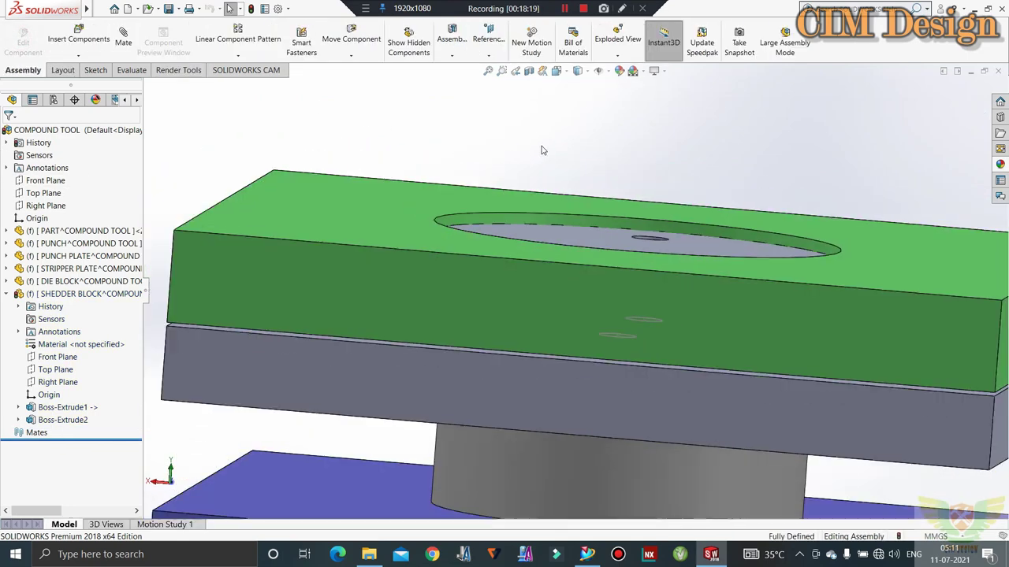
pyautogui.press('f')
pyautogui.moveTo(495, 243); pyautogui.dragTo(497, 254, button='middle')
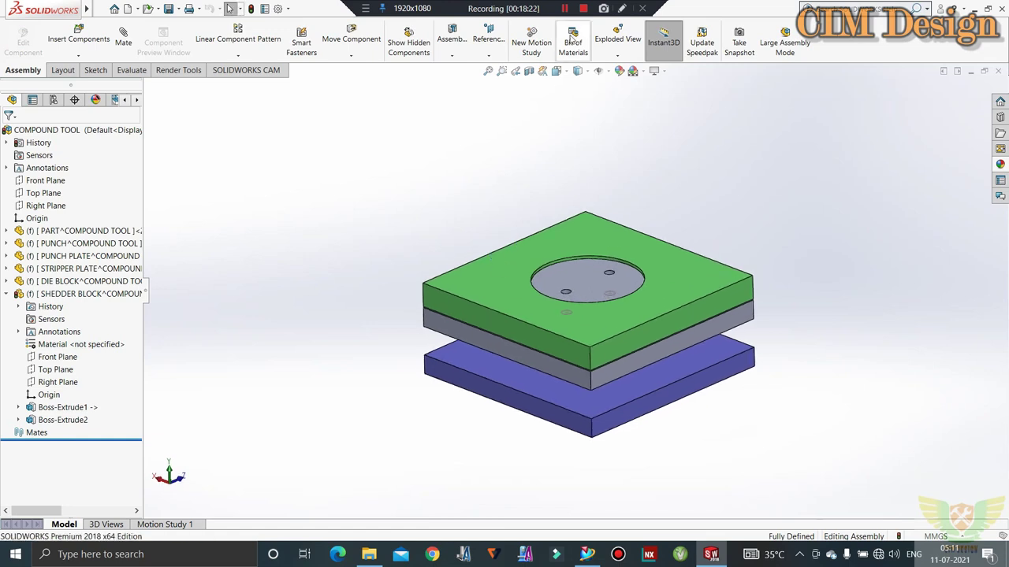
# Apply a Section View through the Right Plane, turned to face the front
pyautogui.click(530, 71)
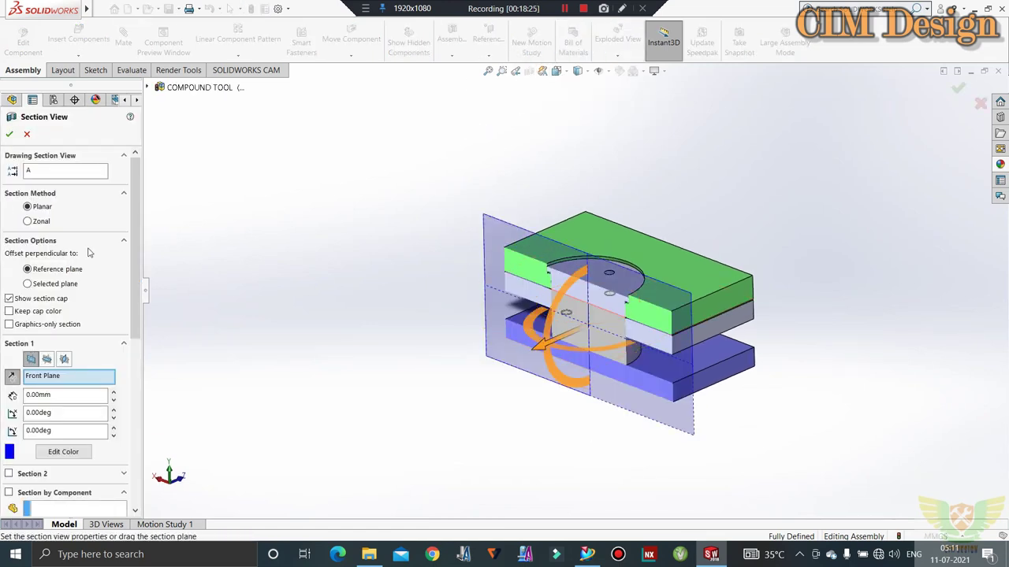
pyautogui.click(47, 358)
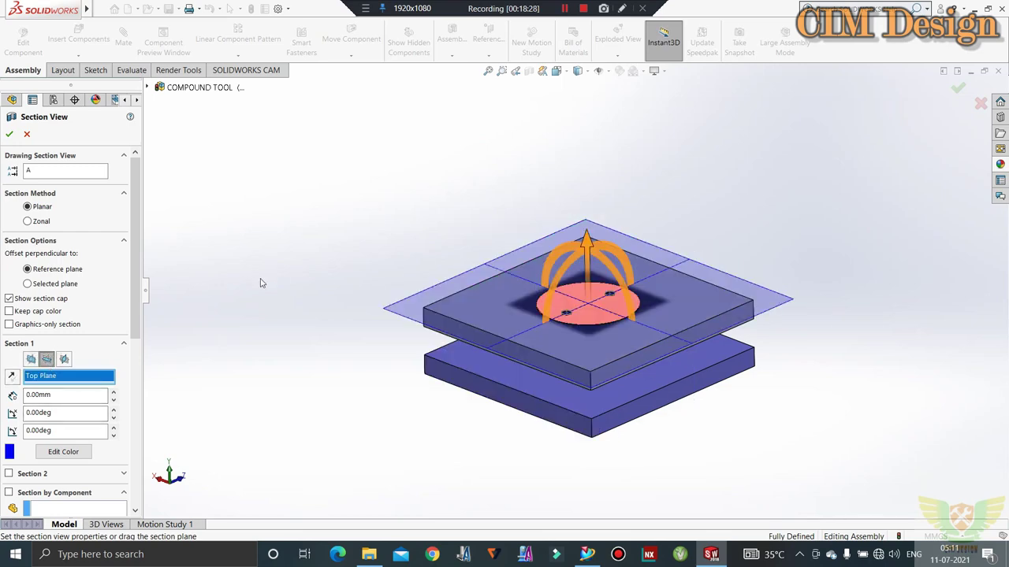
pyautogui.click(63, 359)
pyautogui.moveTo(342, 288); pyautogui.dragTo(456, 244, button='middle')
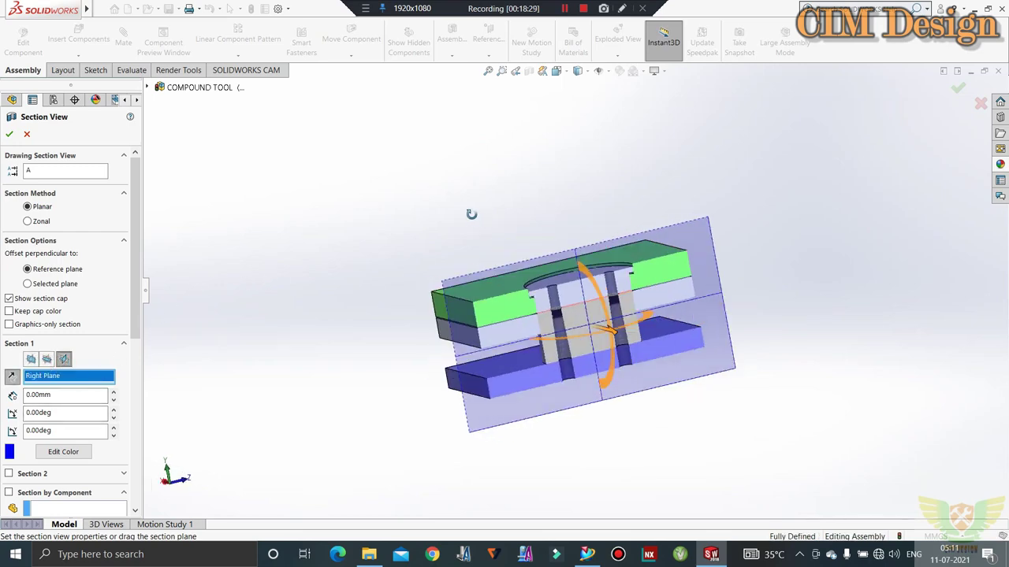
pyautogui.scroll(-3, 456, 243)
pyautogui.scroll(-3, 505, 221)
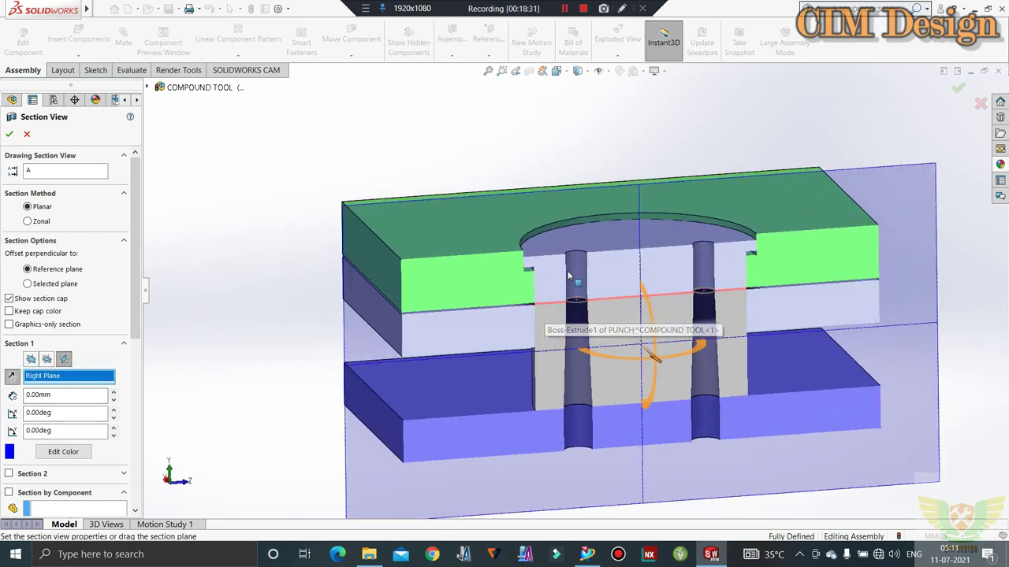
pyautogui.scroll(-3, 533, 184)
pyautogui.scroll(2, 501, 216)
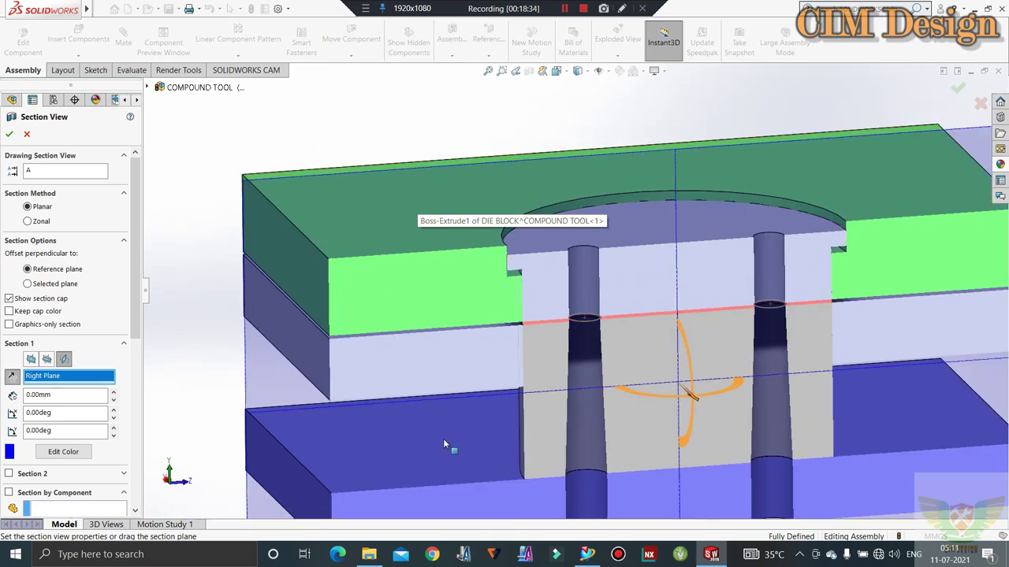
pyautogui.scroll(2, 410, 224)
pyautogui.moveTo(432, 271)
pyautogui.mouseDown(button='middle')
pyautogui.moveTo(421, 286)
pyautogui.moveTo(421, 229)
pyautogui.mouseUp(button='middle')
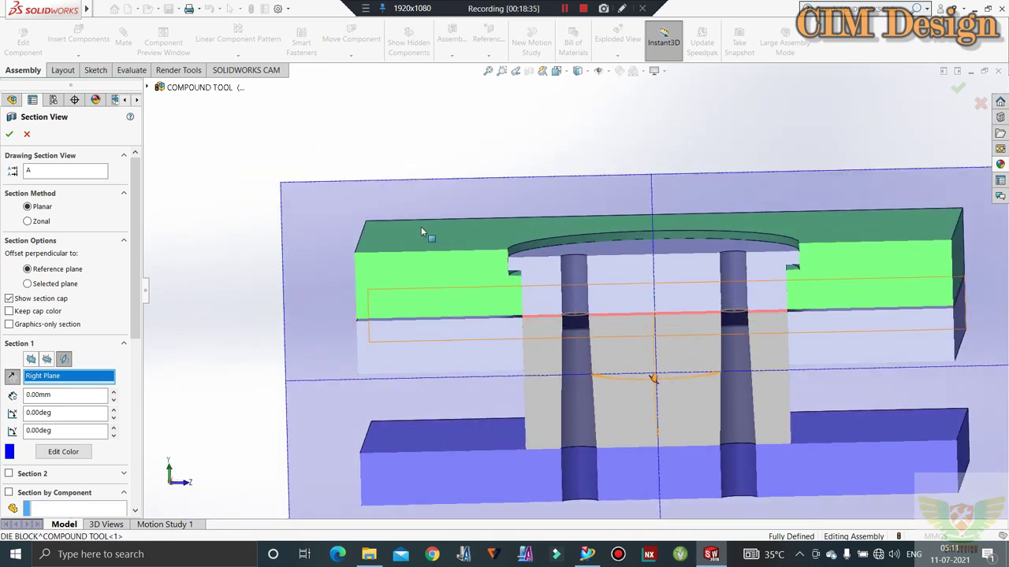
pyautogui.click(8, 134)
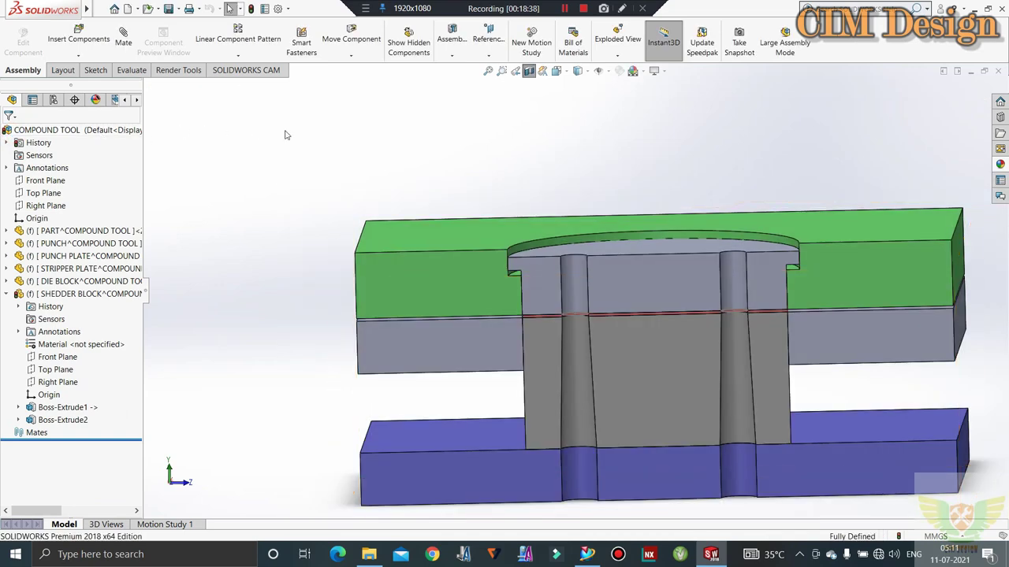
# Inspect the section from the Left view, return to isometric, then switch the section off
pyautogui.hotkey('ctrl', '3')
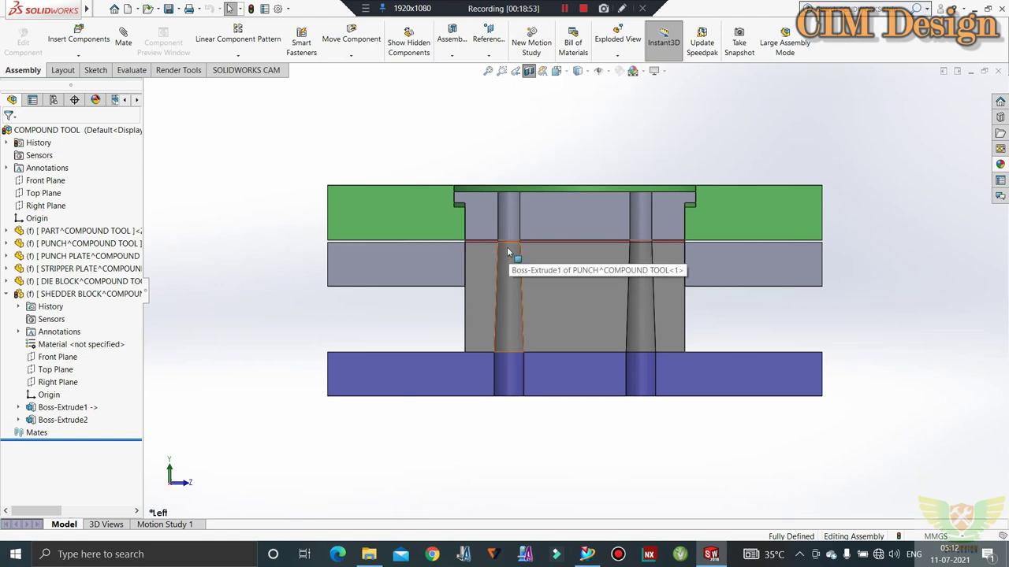
pyautogui.moveTo(476, 263)
pyautogui.mouseDown(button='middle')
pyautogui.moveTo(412, 225)
pyautogui.moveTo(448, 132)
pyautogui.mouseUp(button='middle')
pyautogui.hotkey('ctrl', '3')
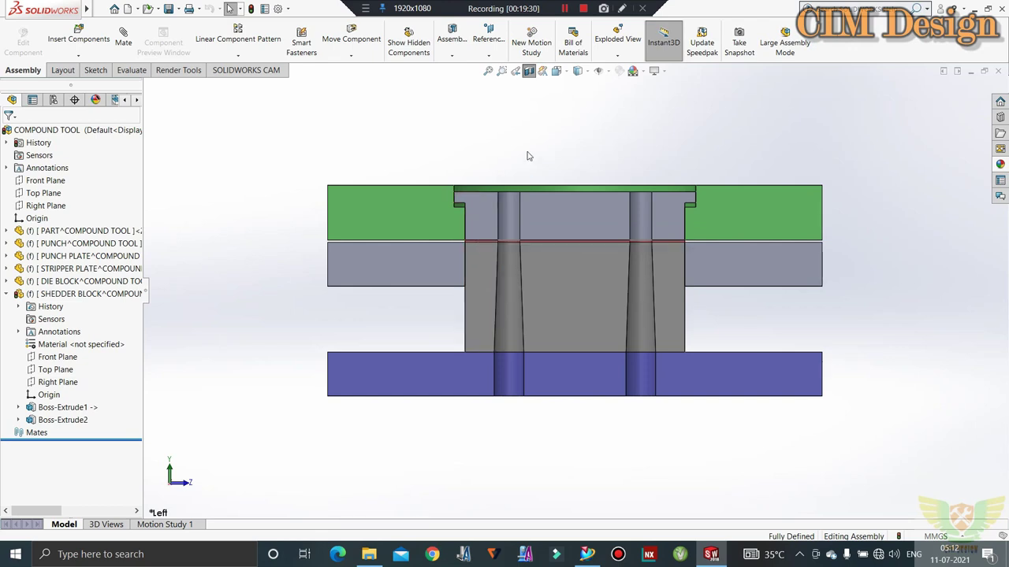
pyautogui.hotkey('ctrl', '7')
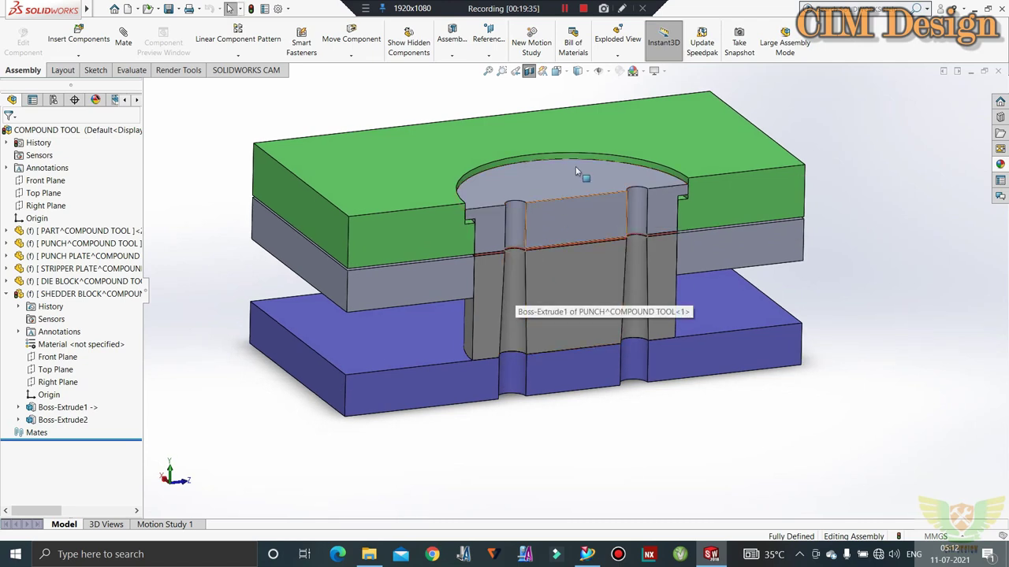
pyautogui.click(529, 70)
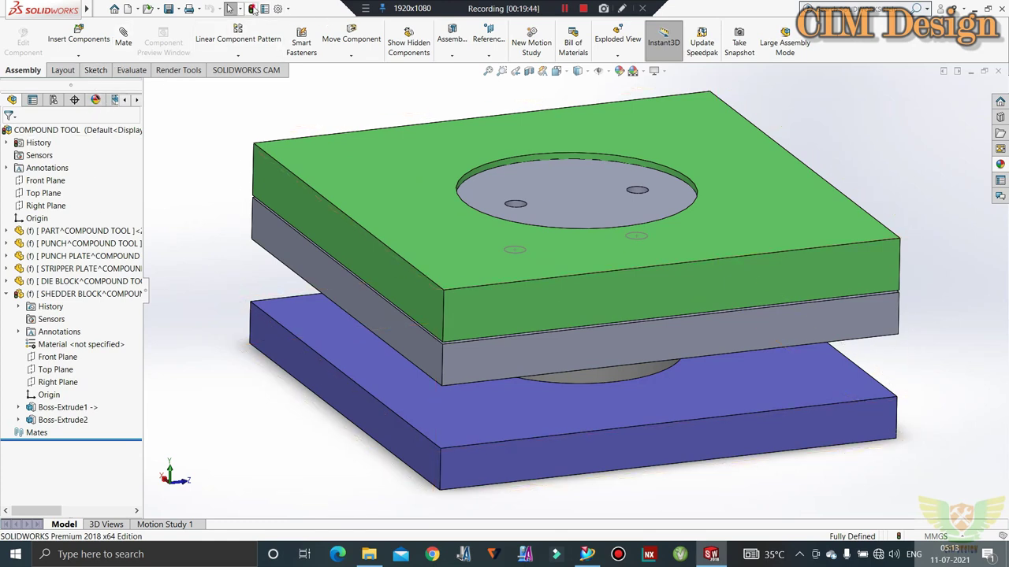
# Insert a new blank part, Part9, into the assembly
pyautogui.click(78, 56)
pyautogui.click(69, 81)
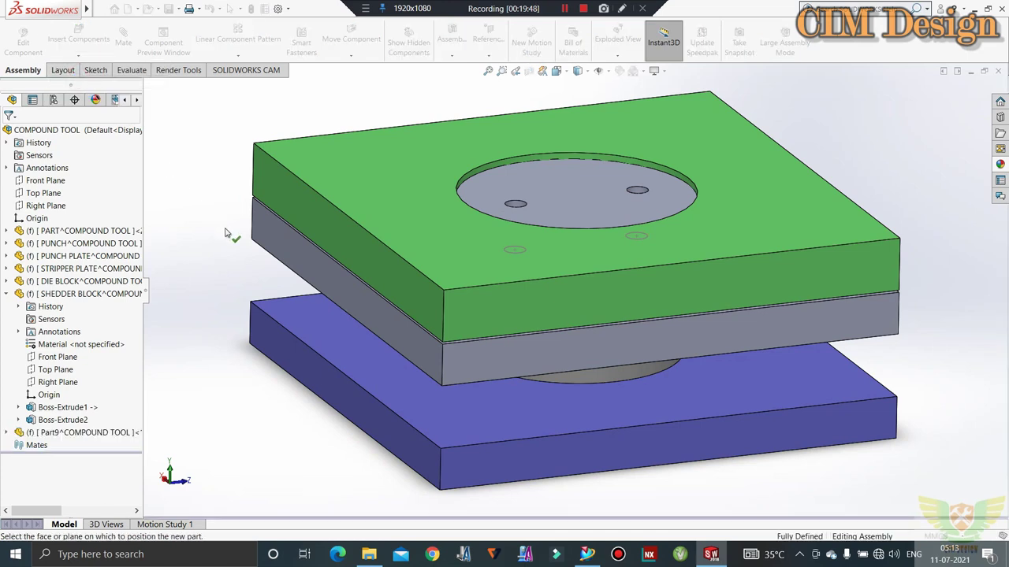
pyautogui.click(167, 192)
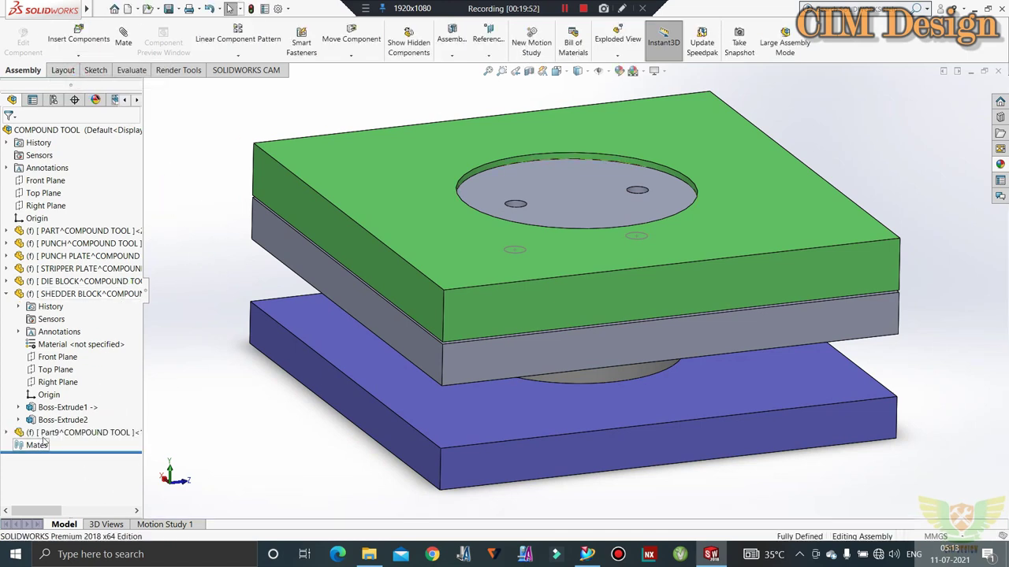
# Rename Part9 to UPPER PUNCH PLATE and edit it in place
pyautogui.rightClick(45, 434)
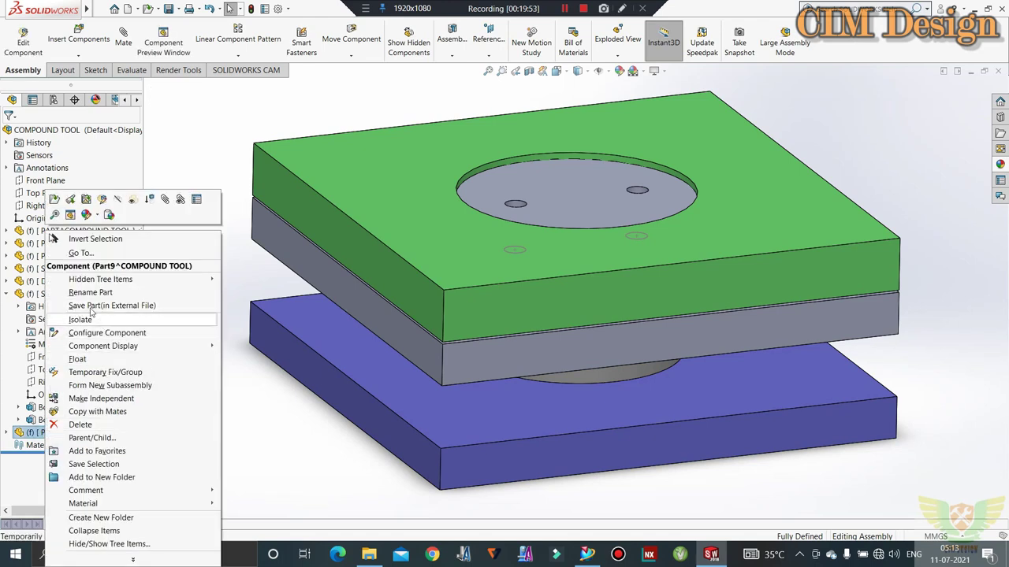
pyautogui.click(83, 292)
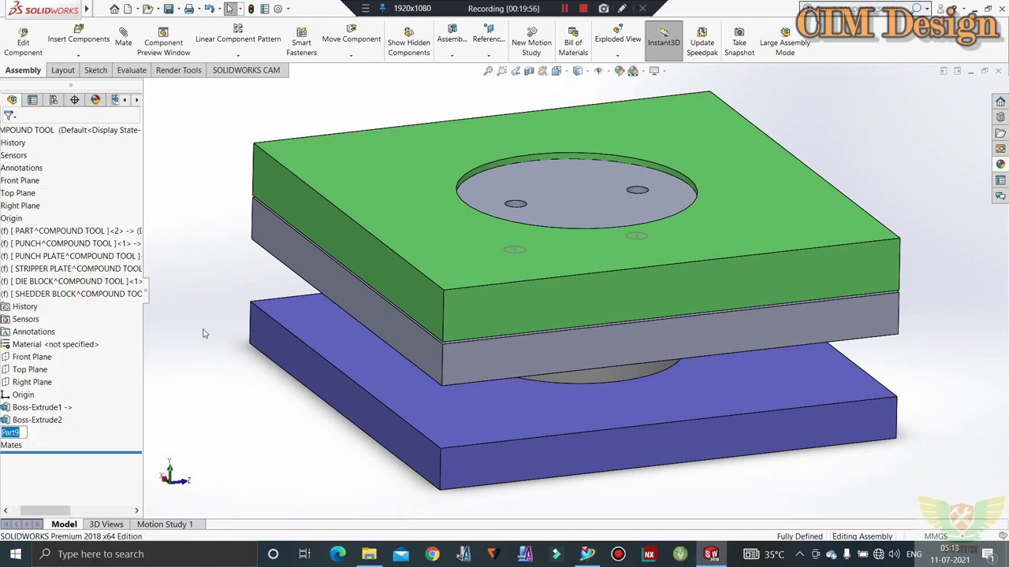
pyautogui.write('PUNCH PLATE')
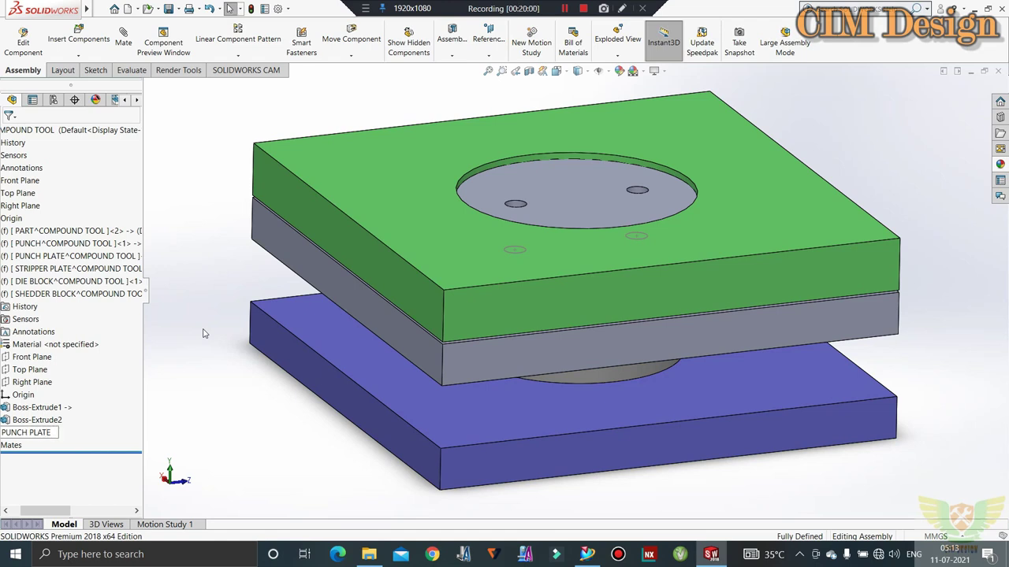
pyautogui.press('Return')
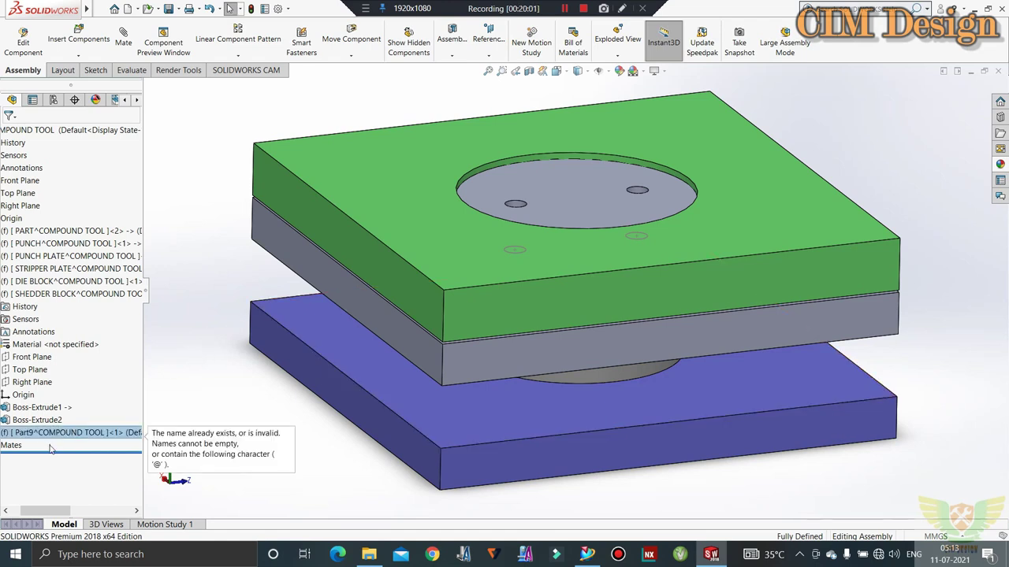
pyautogui.rightClick(47, 436)
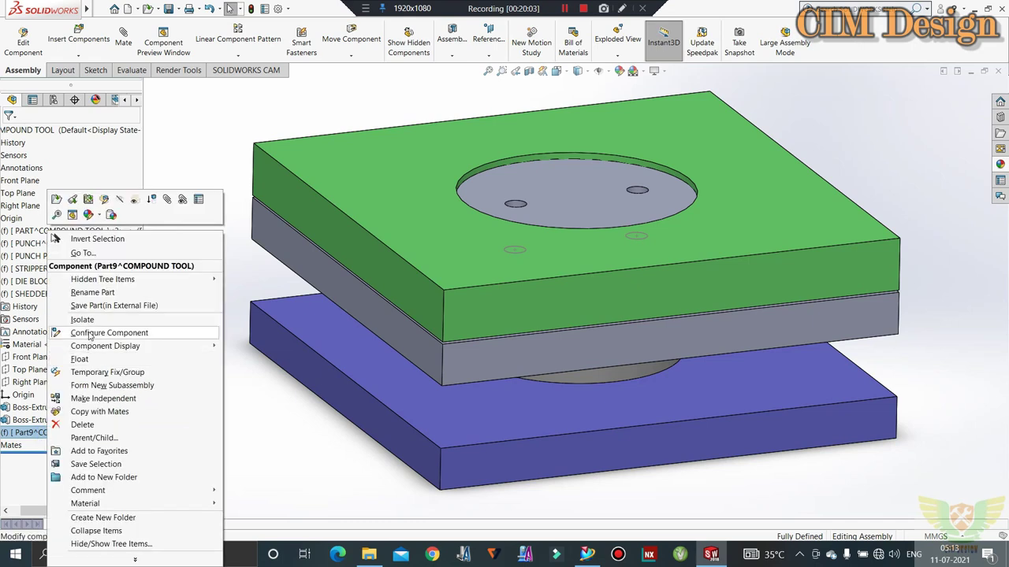
pyautogui.click(84, 292)
pyautogui.write('PUNCH PLATE')
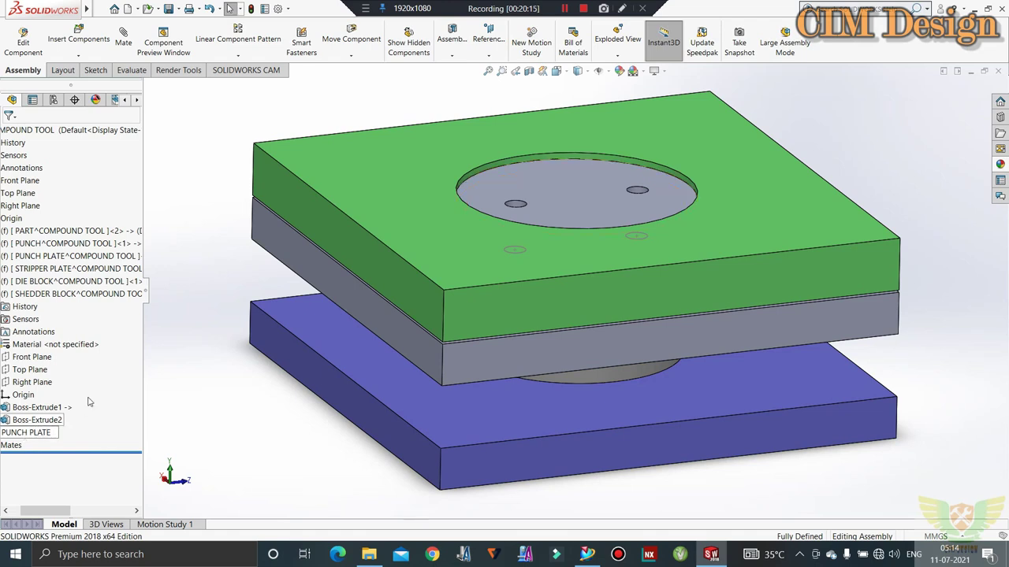
pyautogui.press('Return')
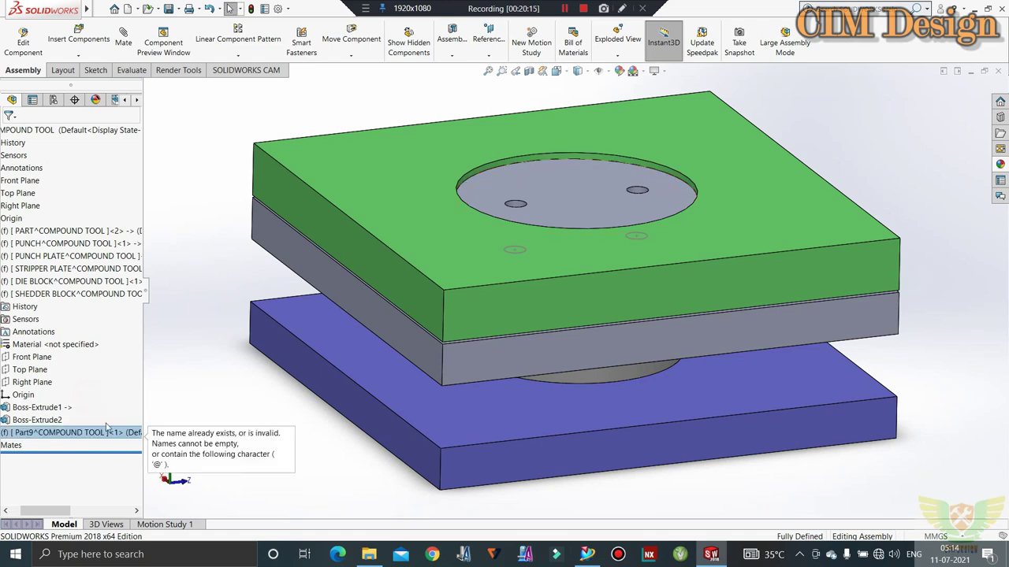
pyautogui.click(43, 434)
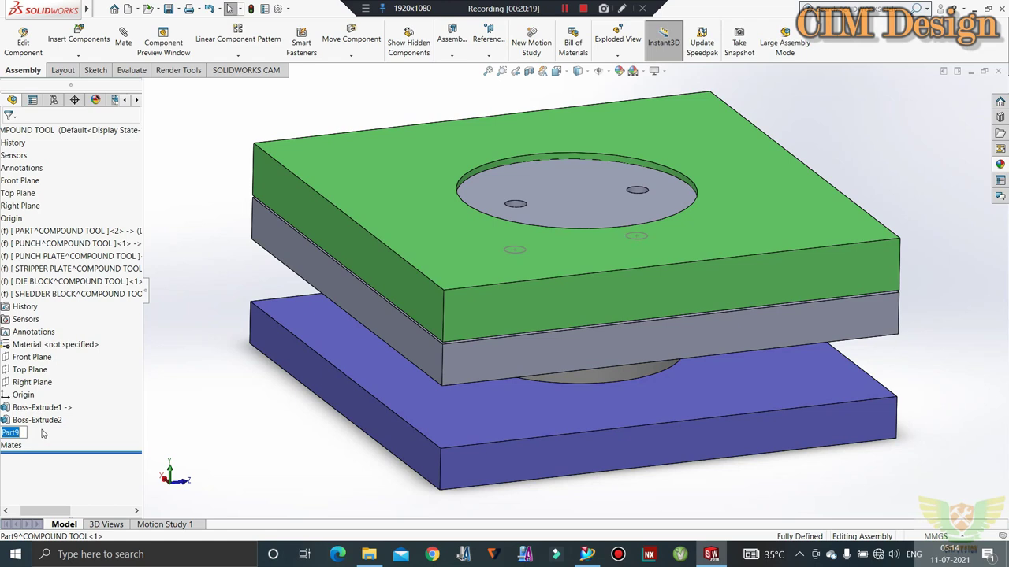
pyautogui.write('T')
pyautogui.write('NCH')
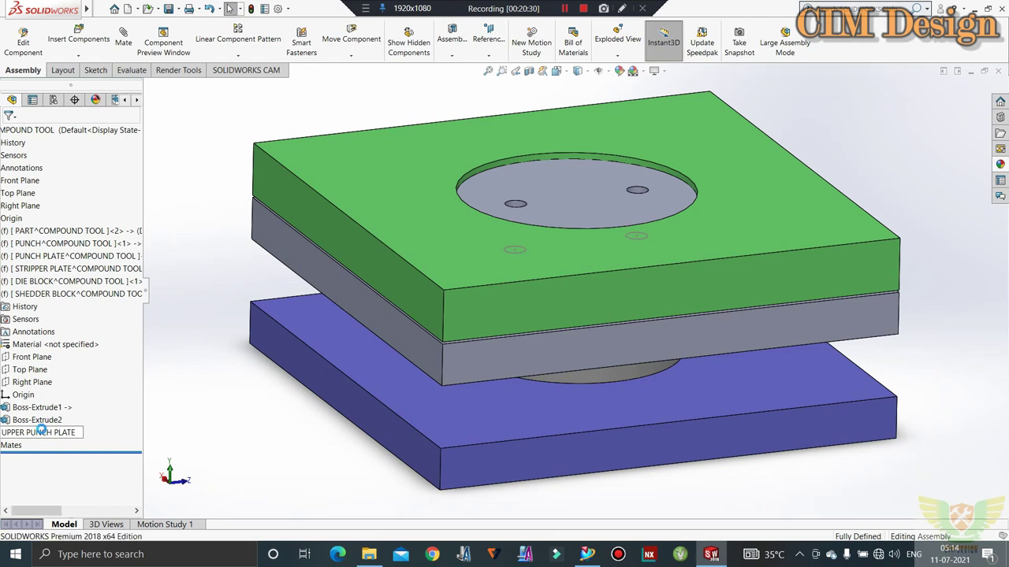
pyautogui.press('Return')
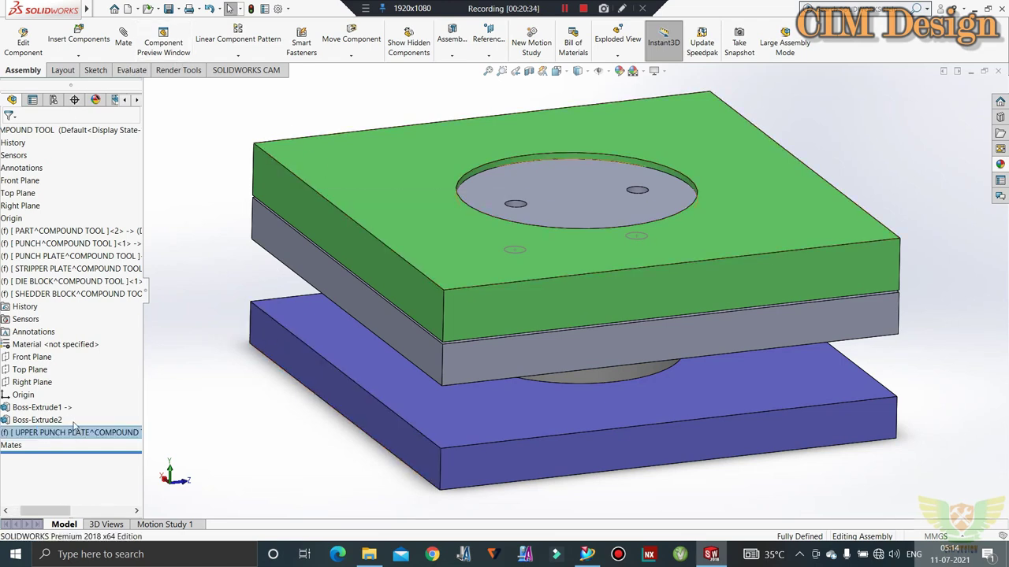
pyautogui.rightClick(76, 431)
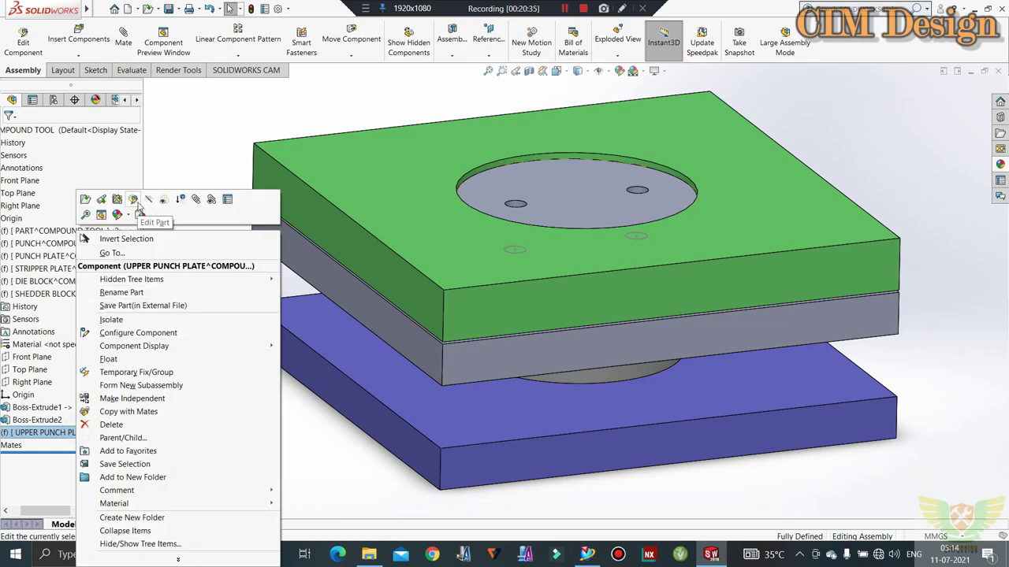
pyautogui.click(128, 206)
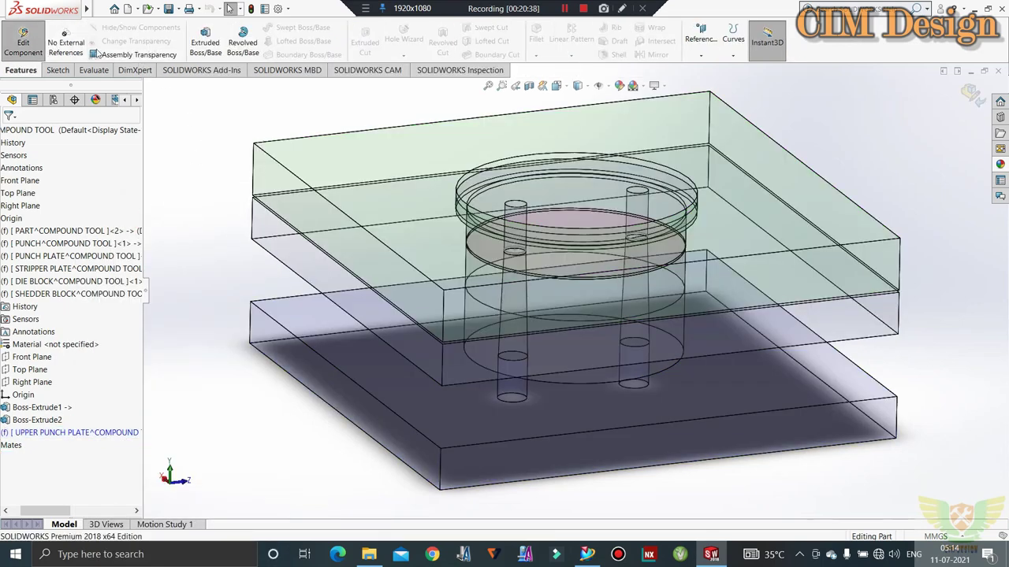
# Select the topmost block's upper face as the sketch face for UPPER PUNCH PLATE
pyautogui.click(75, 71)
pyautogui.click(199, 35)
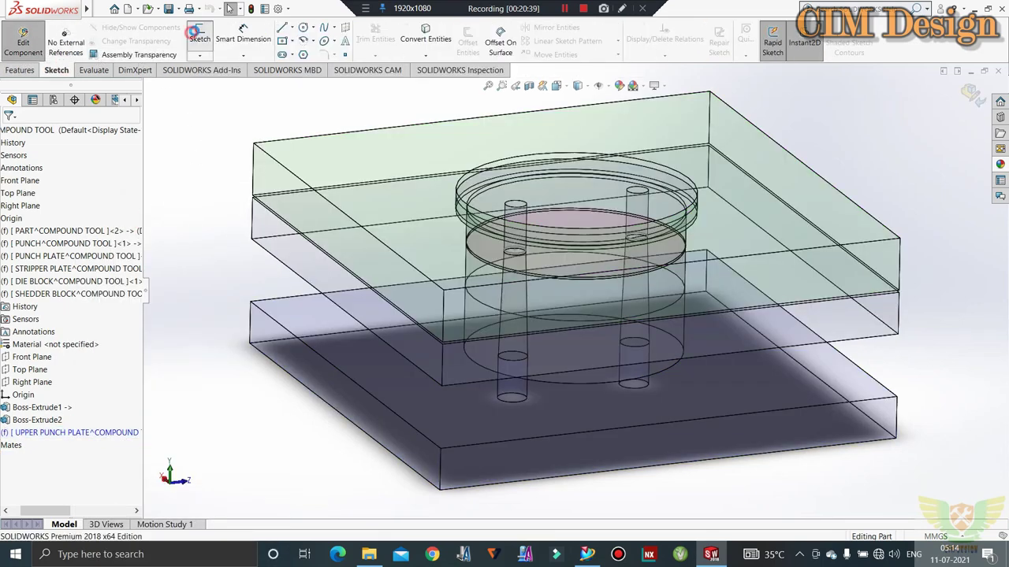
pyautogui.click(310, 161)
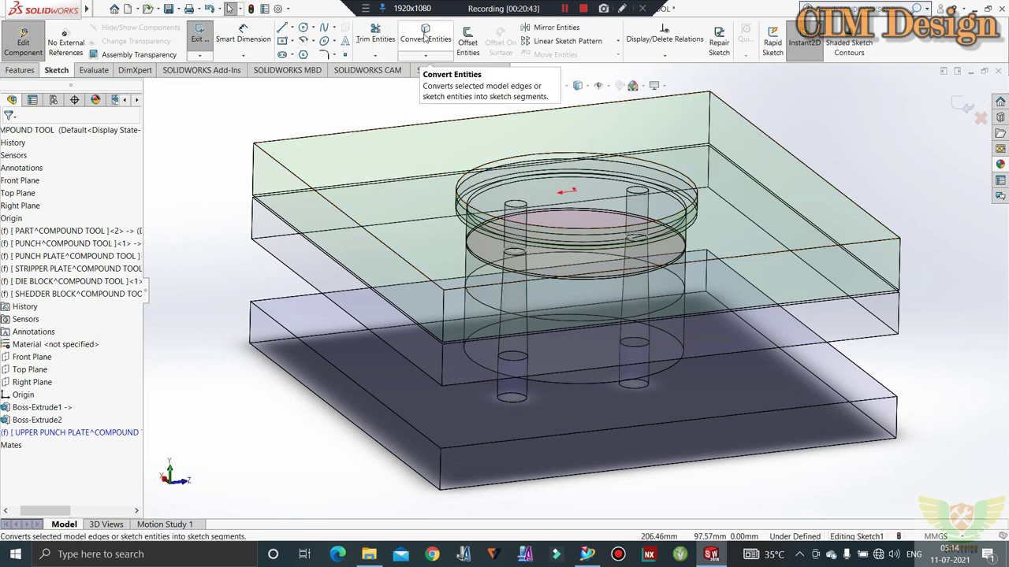
pyautogui.click(364, 173)
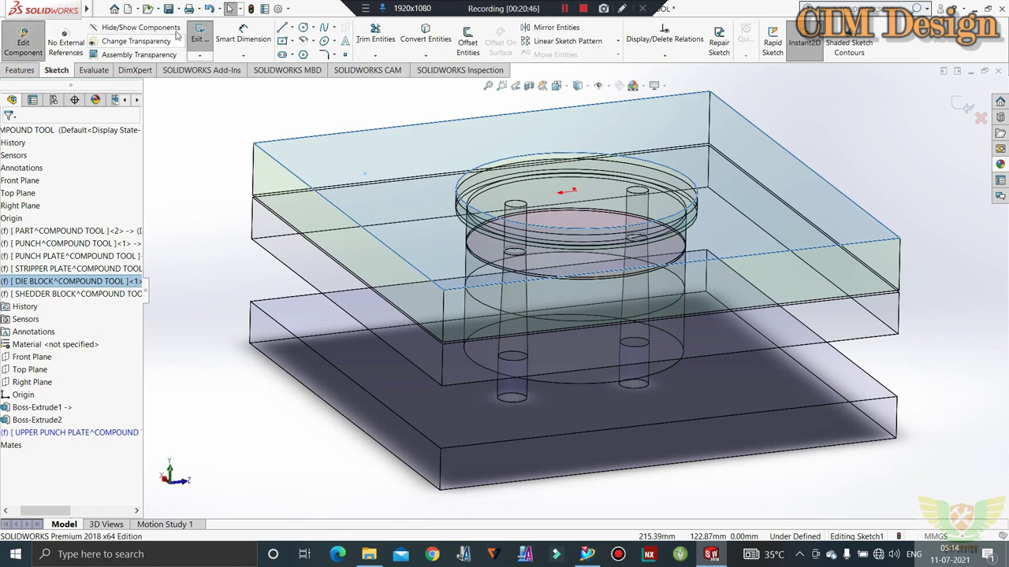
pyautogui.click(200, 34)
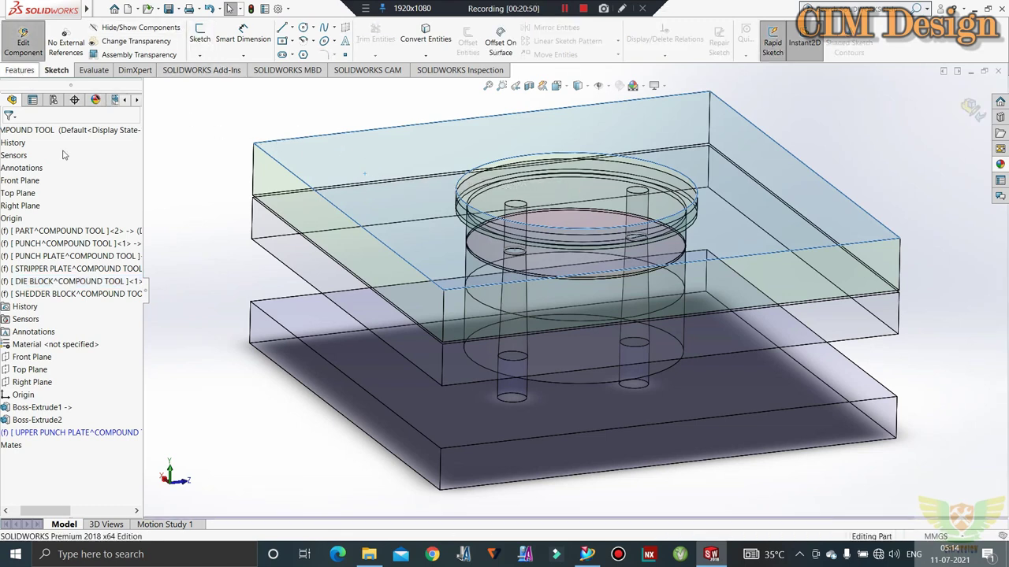
pyautogui.moveTo(41, 511); pyautogui.dragTo(5, 509)
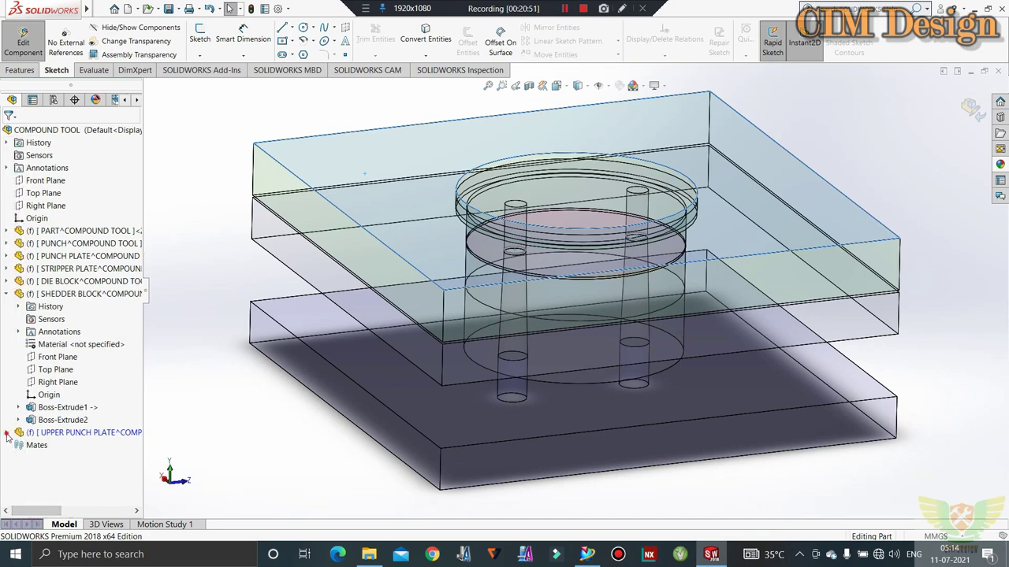
pyautogui.click(7, 432)
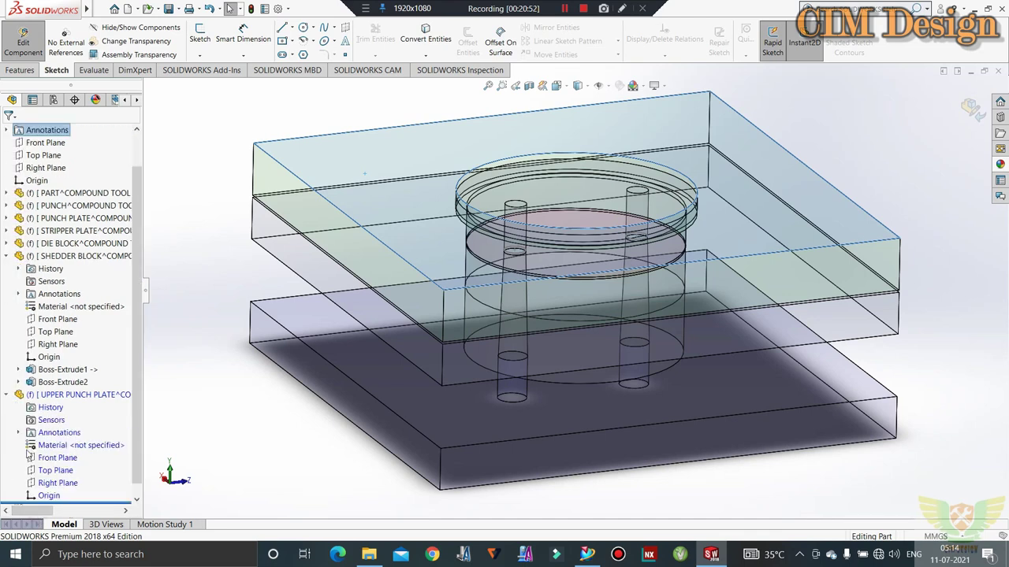
# Convert the face's edges into Sketch2, dismiss the identical contours warning, and exit
pyautogui.click(200, 33)
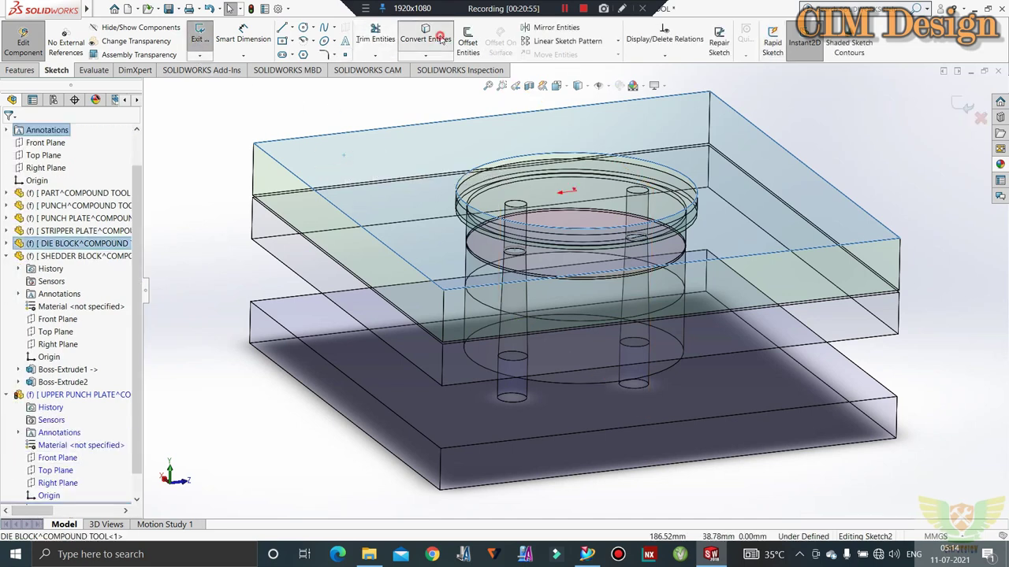
pyautogui.click(406, 37)
pyautogui.click(406, 37)
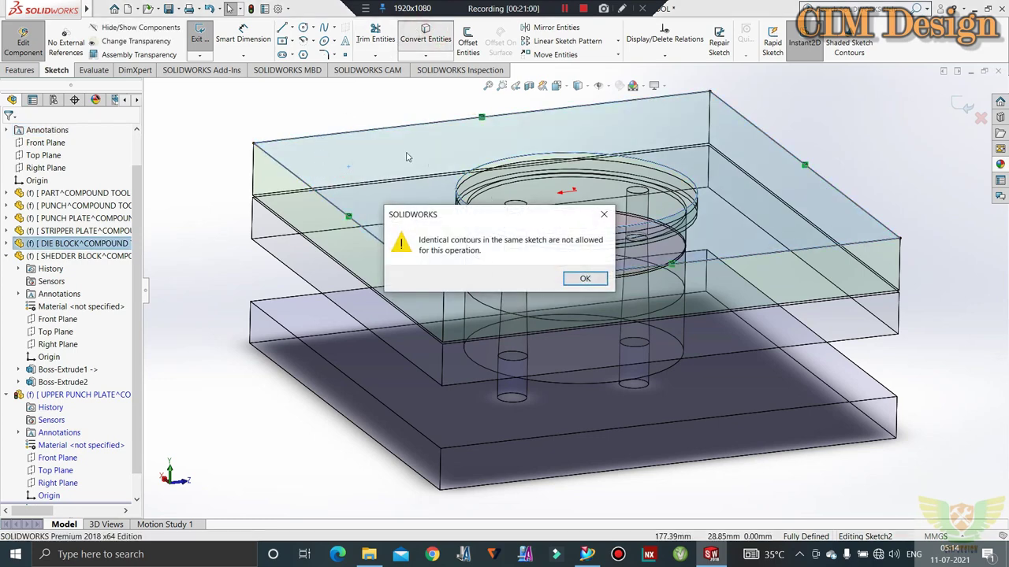
pyautogui.press('Return')
pyautogui.click(23, 41)
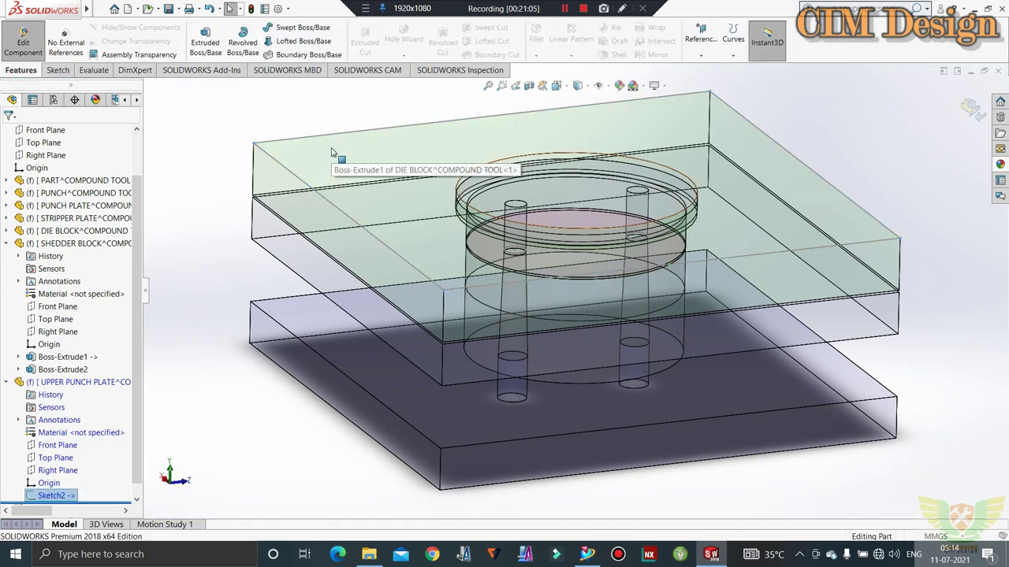
pyautogui.scroll(-1, 49, 486)
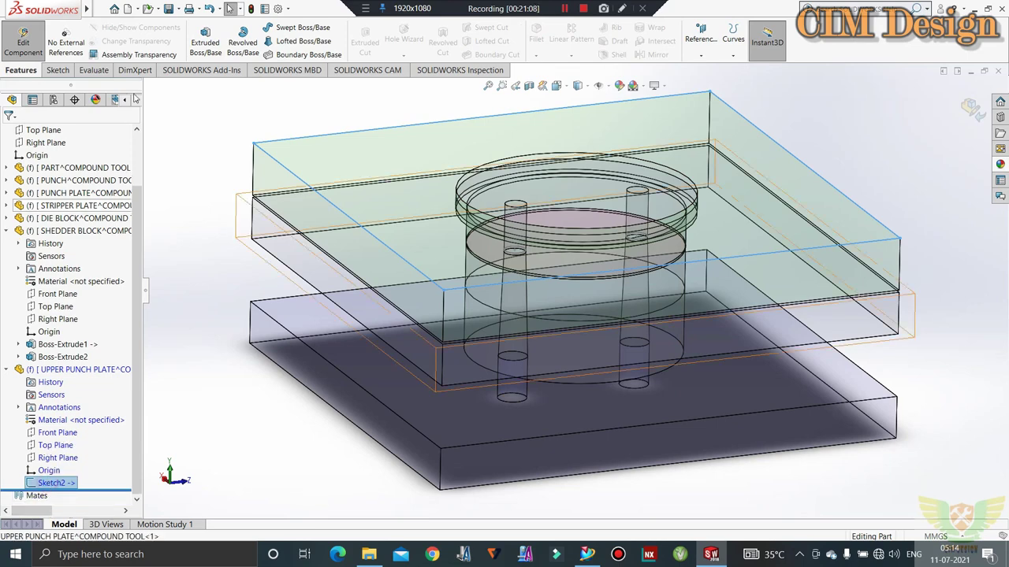
# Extrude the plate region around the hole Blind 20 mm as Boss-Extrude1
pyautogui.click(205, 41)
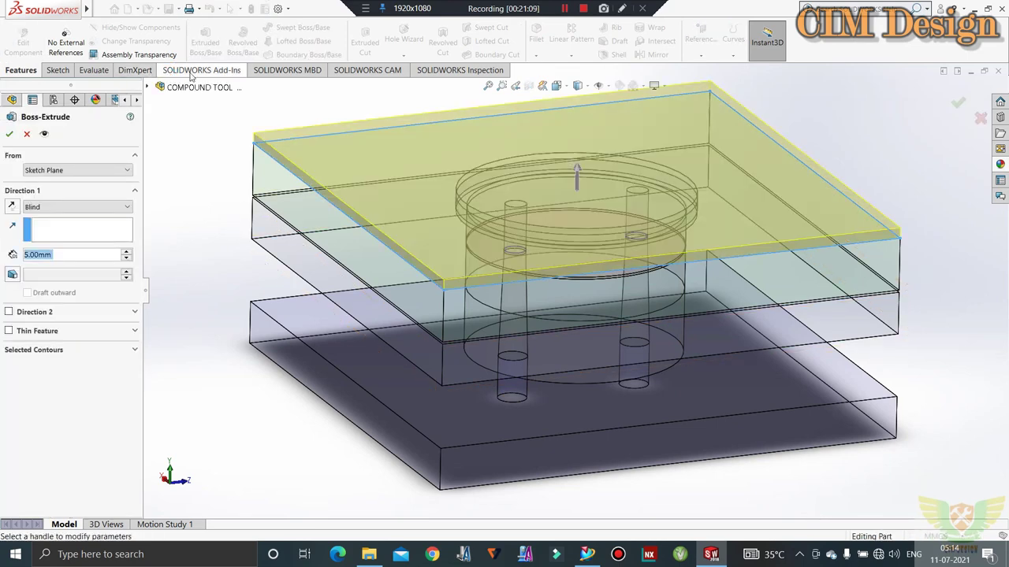
pyautogui.click(59, 350)
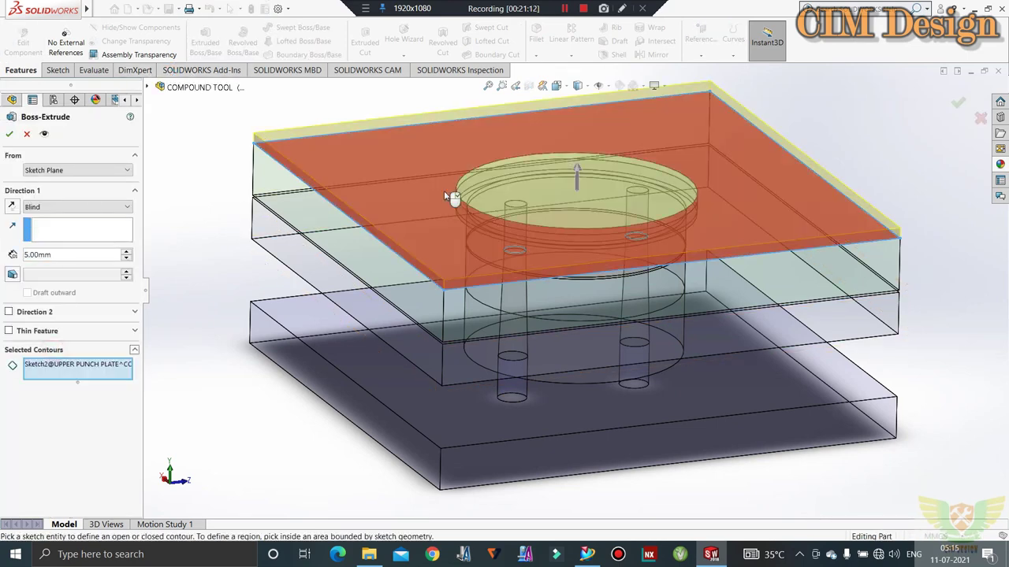
pyautogui.click(464, 168)
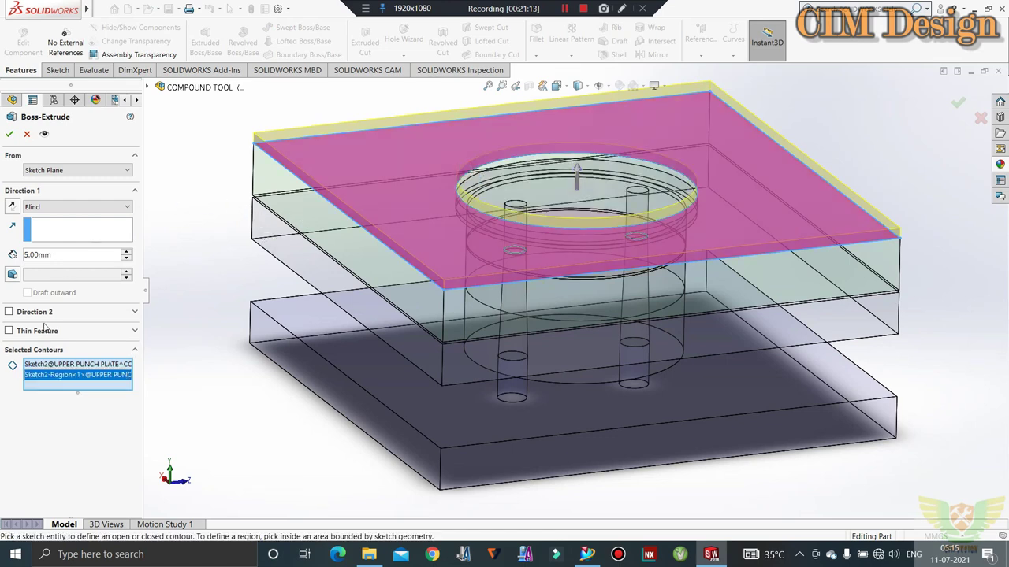
pyautogui.doubleClick(63, 256)
pyautogui.write('20')
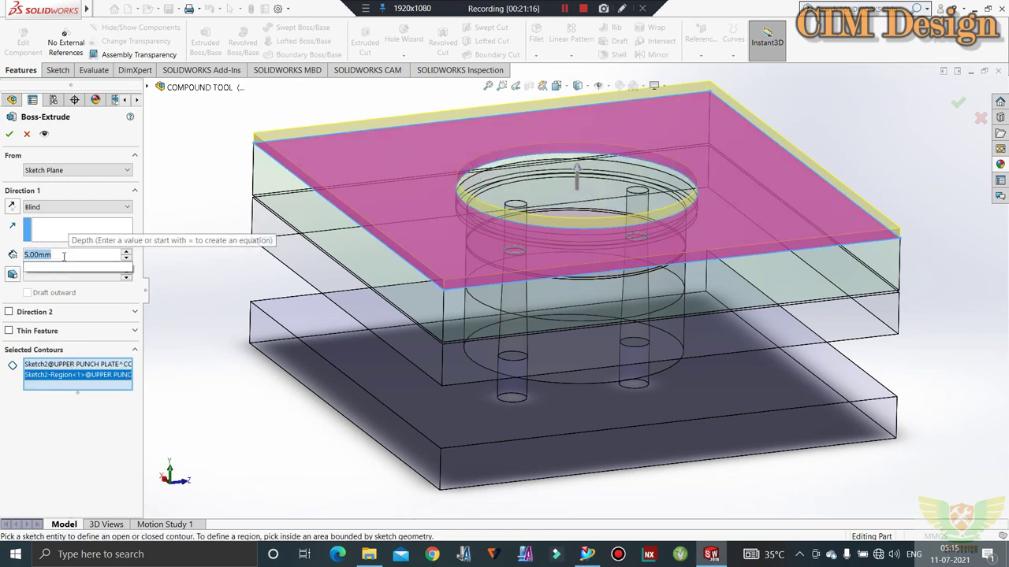
pyautogui.press('Return')
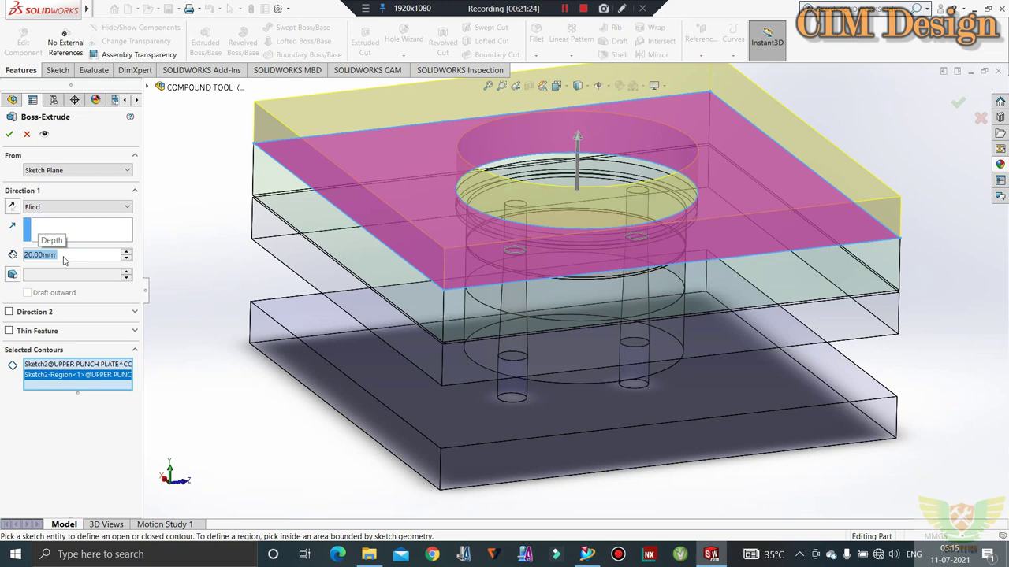
pyautogui.rightClick(73, 383)
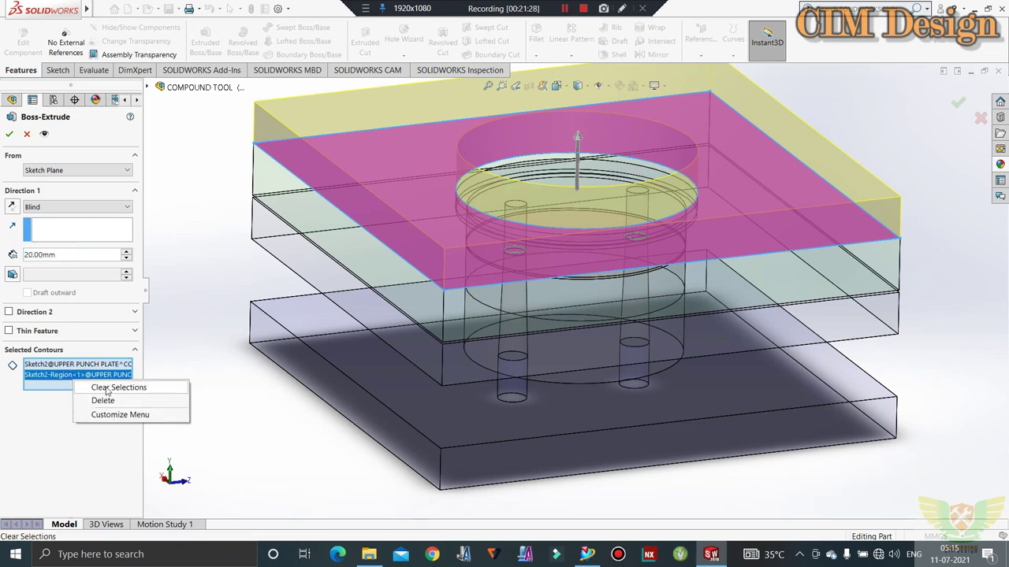
pyautogui.click(106, 388)
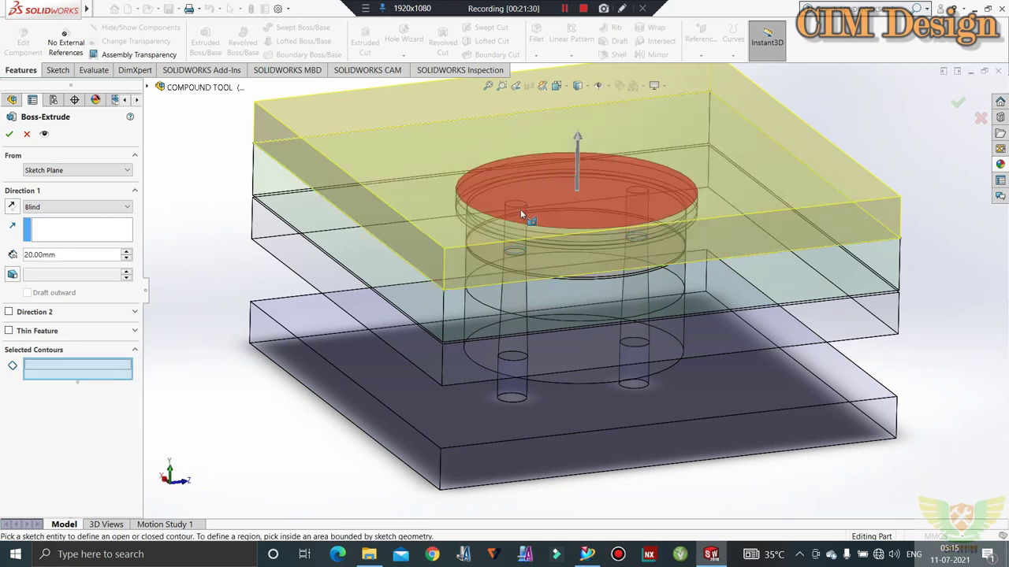
pyautogui.moveTo(585, 156); pyautogui.dragTo(514, 220, button='middle')
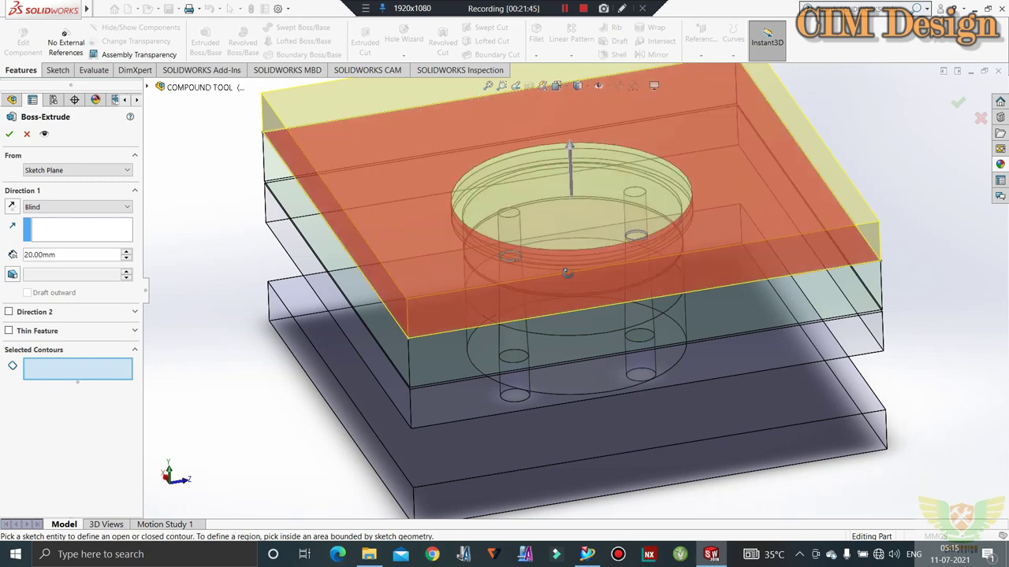
pyautogui.moveTo(590, 234)
pyautogui.mouseDown(button='middle')
pyautogui.moveTo(575, 247)
pyautogui.moveTo(514, 220)
pyautogui.mouseUp(button='middle')
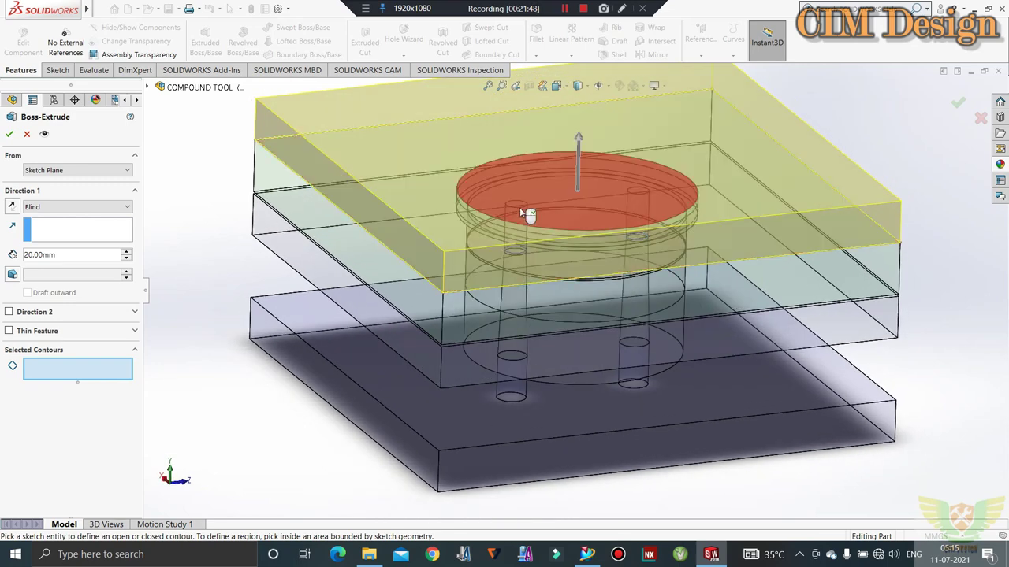
pyautogui.click(8, 134)
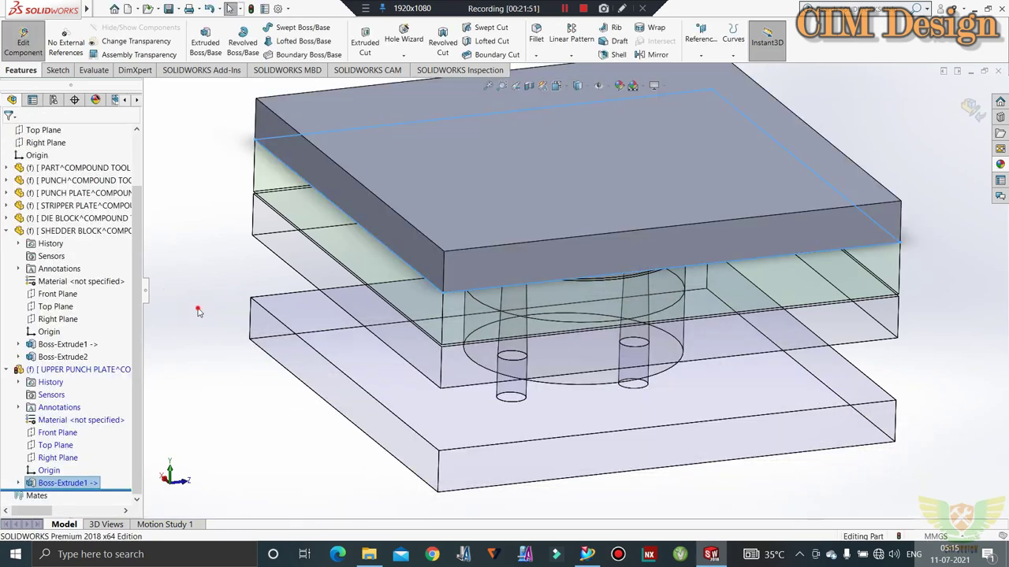
# Edit Sketch2 and convert both pins' top circular edges into 10 mm circles
pyautogui.click(199, 312)
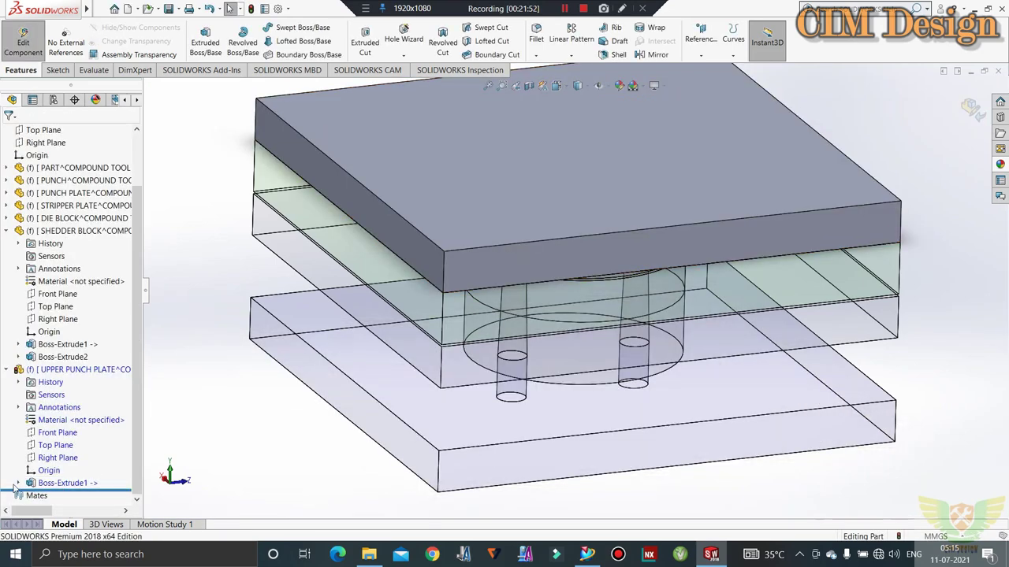
pyautogui.click(19, 483)
pyautogui.click(67, 496)
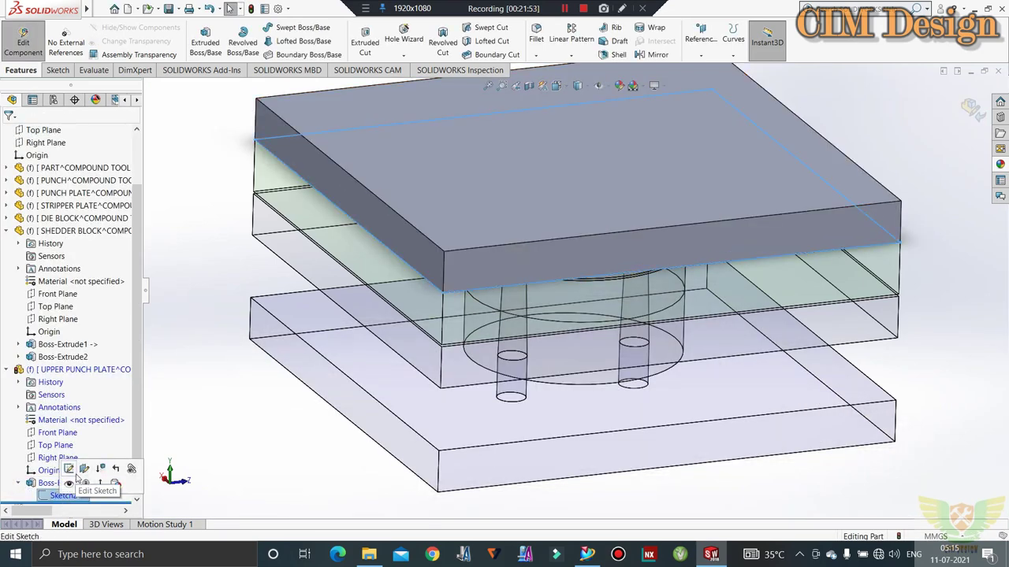
pyautogui.click(60, 512)
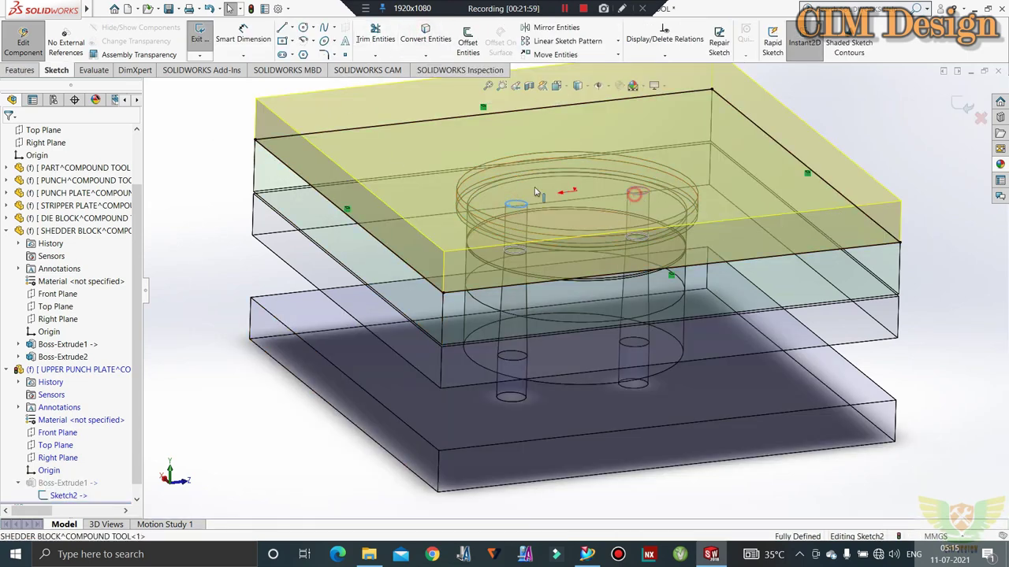
pyautogui.click(638, 191)
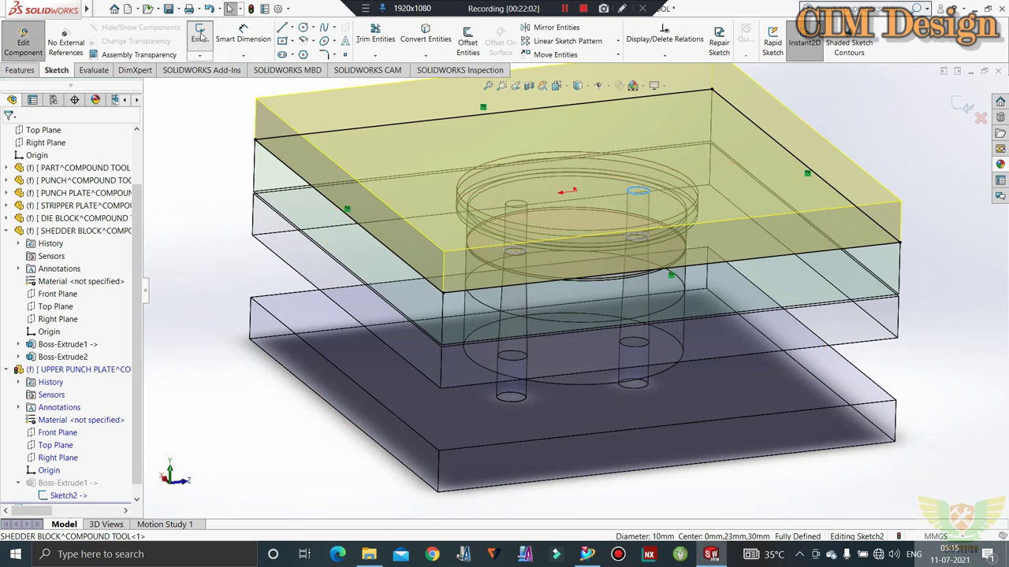
pyautogui.click(425, 36)
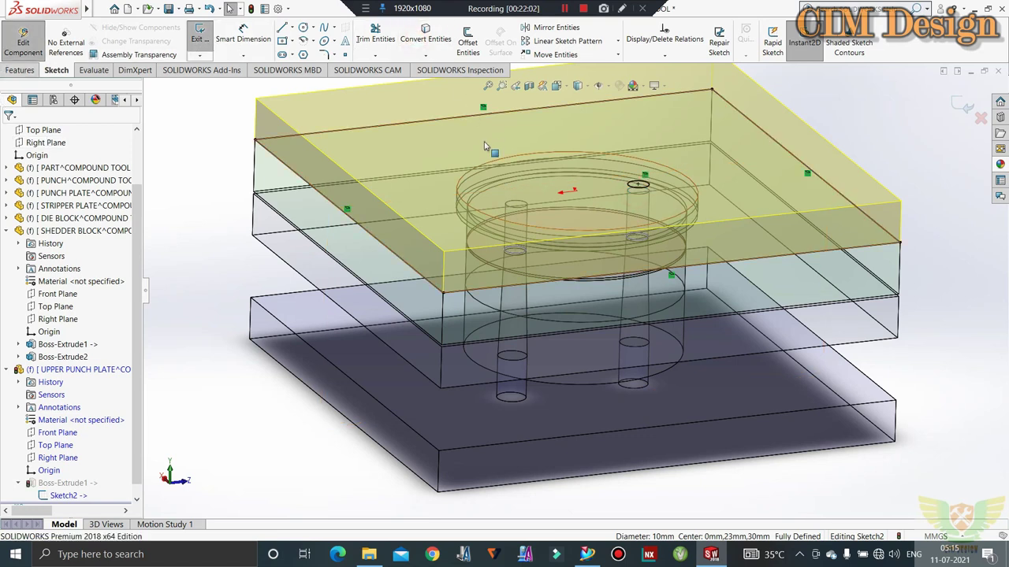
pyautogui.click(511, 208)
pyautogui.click(426, 35)
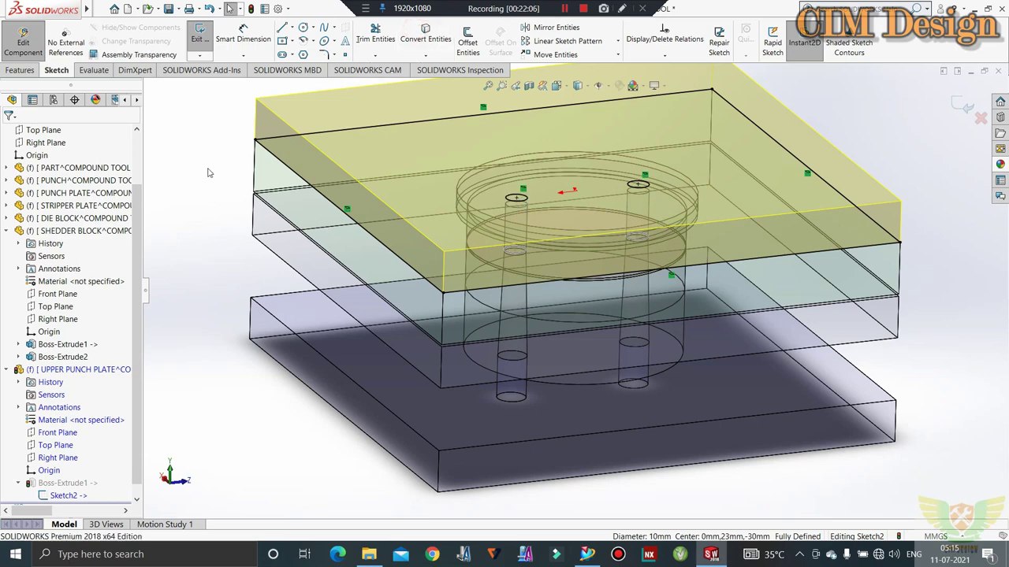
pyautogui.click(199, 35)
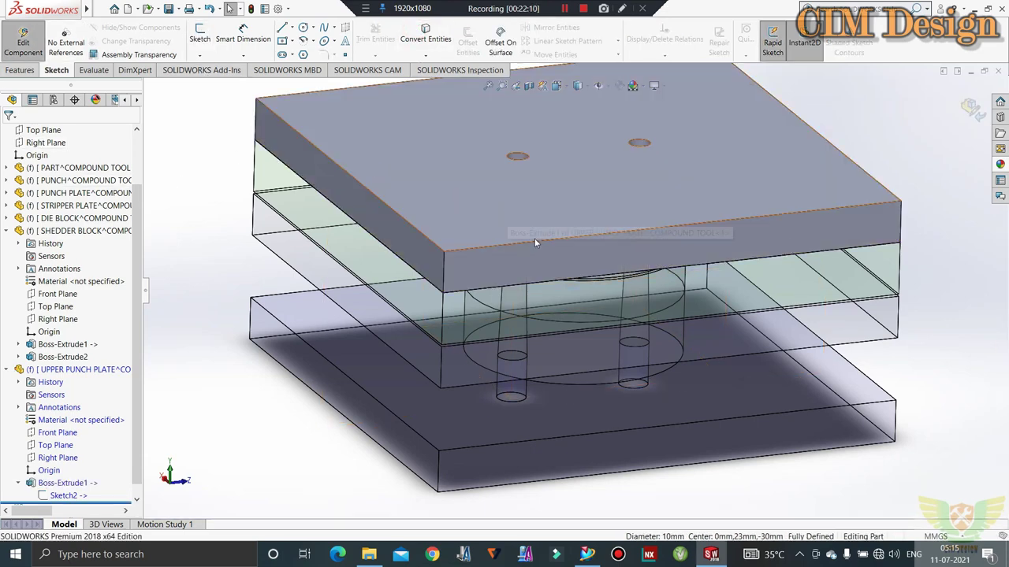
# Inspect the new holes and return to the full assembly
pyautogui.moveTo(534, 238)
pyautogui.mouseDown(button='middle')
pyautogui.moveTo(512, 285)
pyautogui.moveTo(549, 128)
pyautogui.moveTo(557, 203)
pyautogui.moveTo(520, 133)
pyautogui.mouseUp(button='middle')
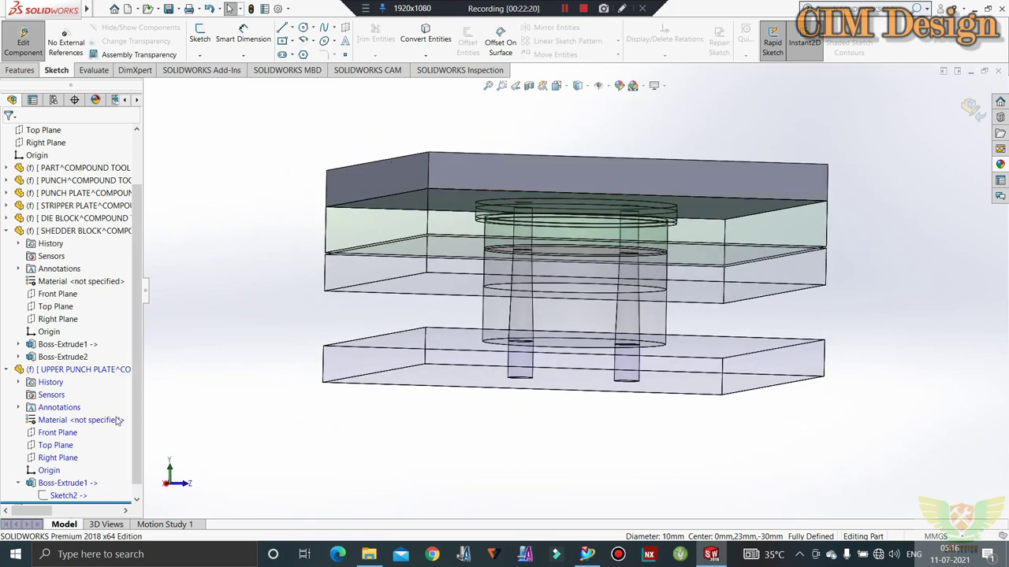
pyautogui.click(24, 37)
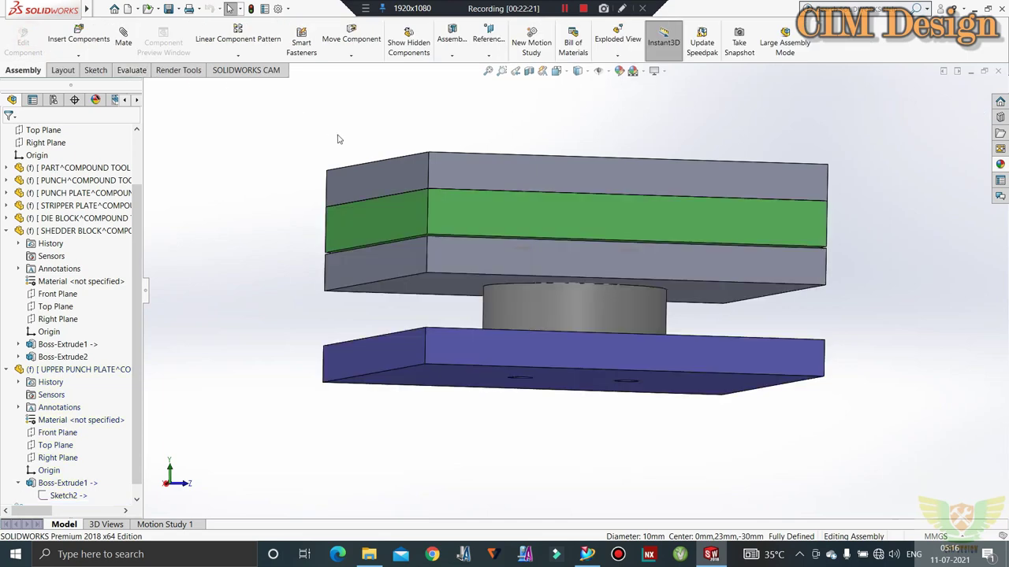
pyautogui.moveTo(340, 140); pyautogui.dragTo(375, 182, button='middle')
# Section the assembly through the Right Plane, viewed from Front and then Left
pyautogui.click(528, 70)
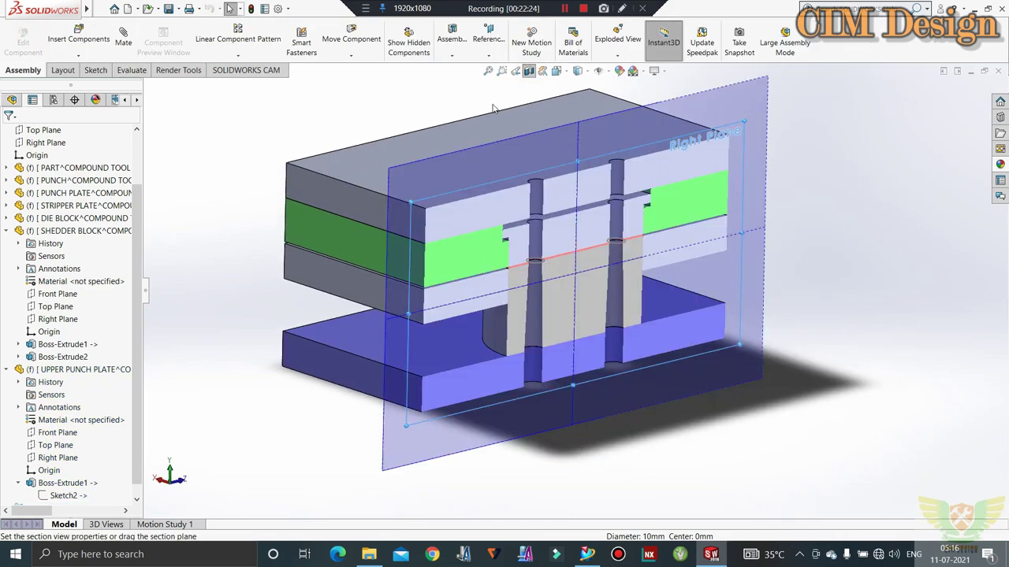
pyautogui.hotkey('ctrl', '1')
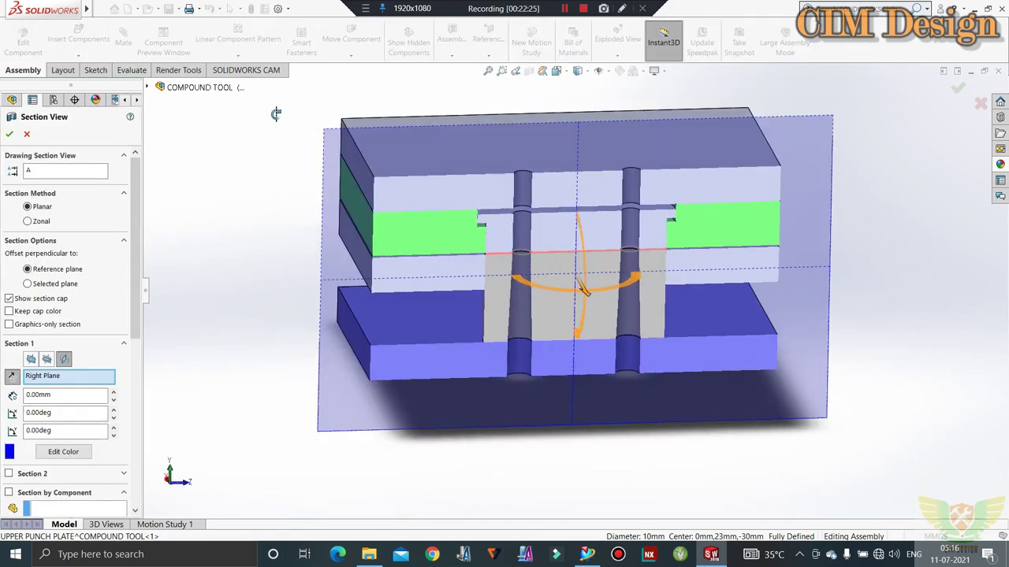
pyautogui.scroll(2, 604, 187)
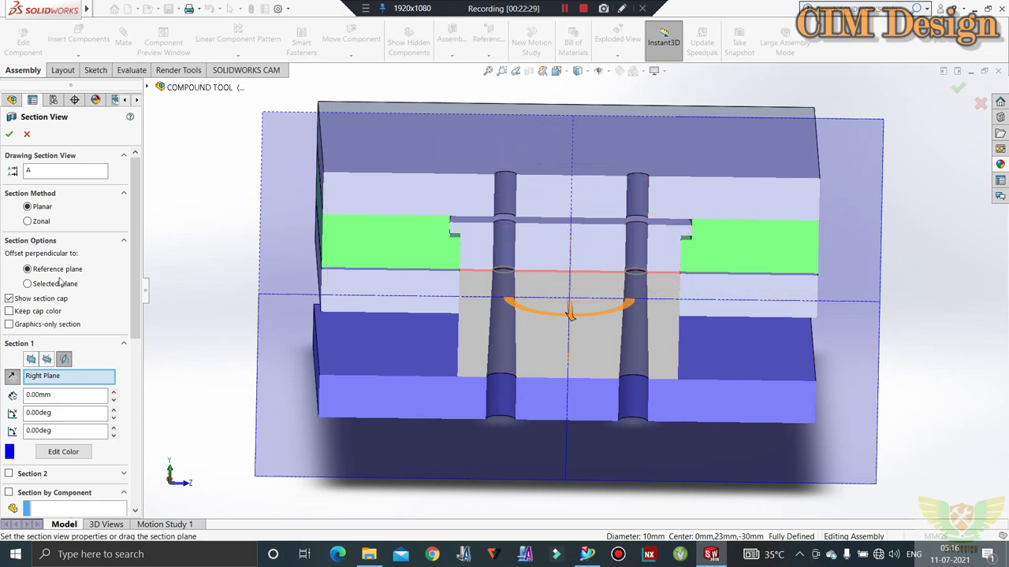
pyautogui.click(10, 135)
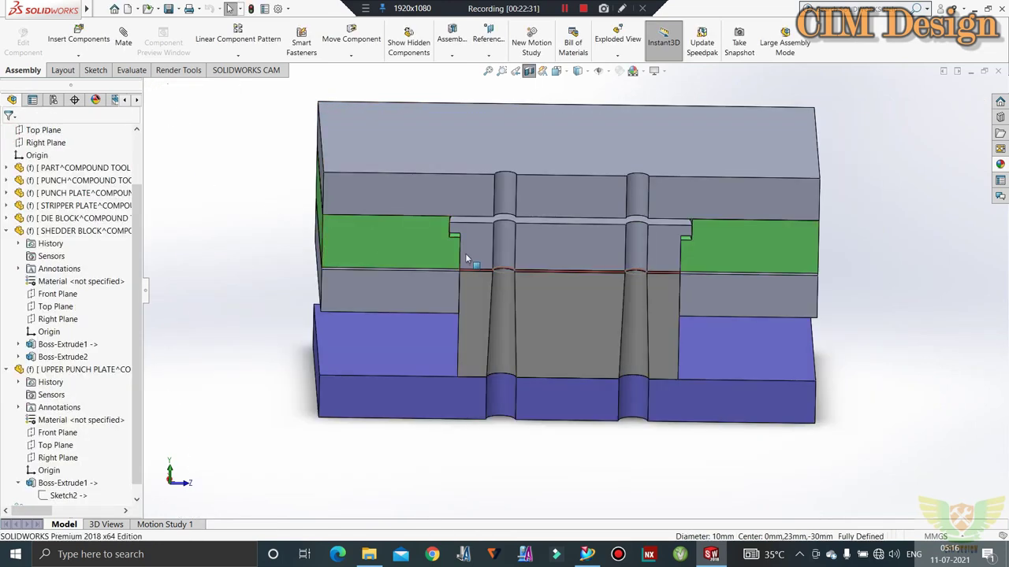
pyautogui.moveTo(464, 252); pyautogui.dragTo(531, 130, button='middle')
pyautogui.hotkey('ctrl', '3')
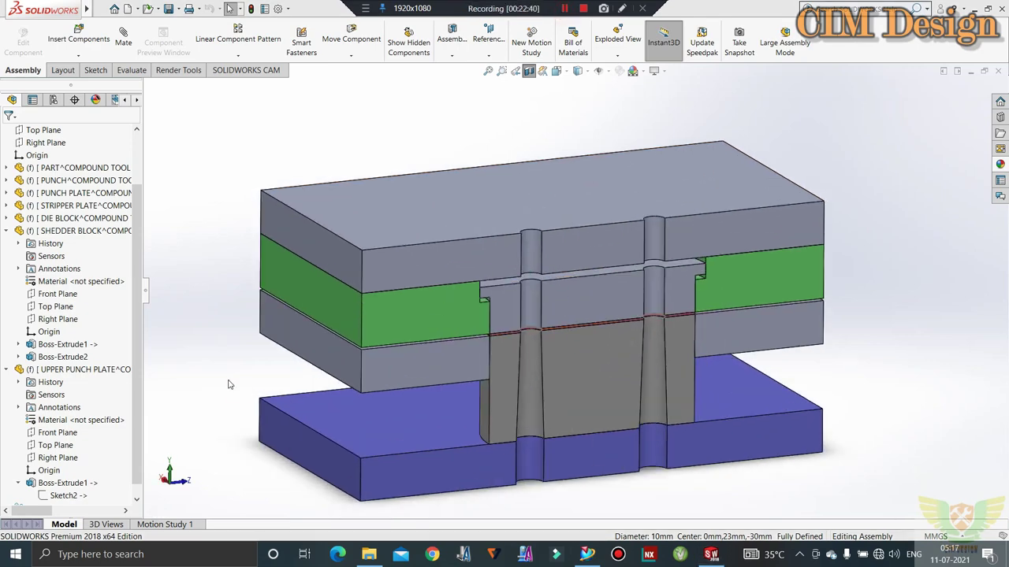
pyautogui.scroll(-1, 63, 481)
# Reopen the upper punch plate's Sketch2 for editing
pyautogui.click(60, 354)
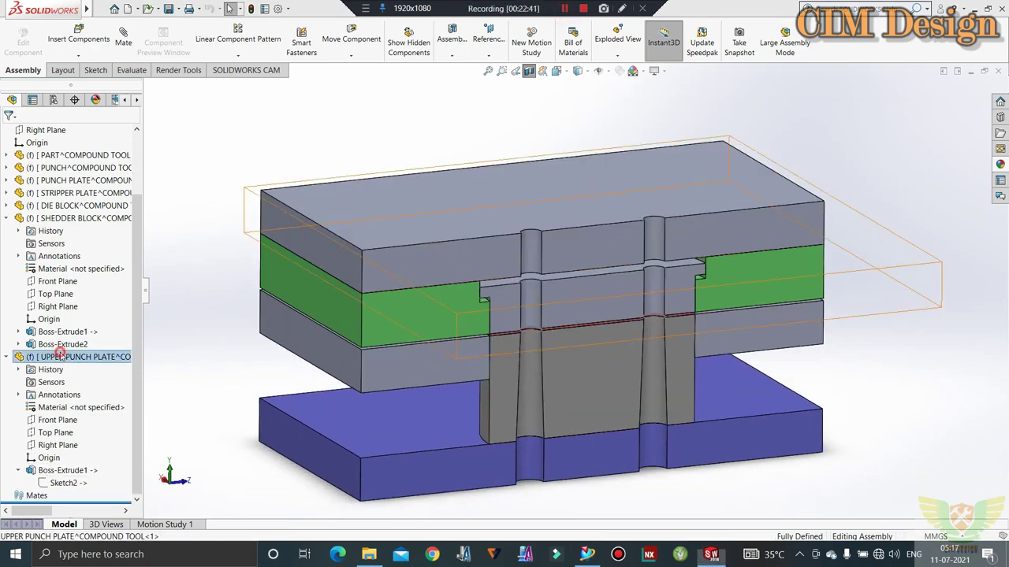
pyautogui.click(60, 355)
pyautogui.click(67, 484)
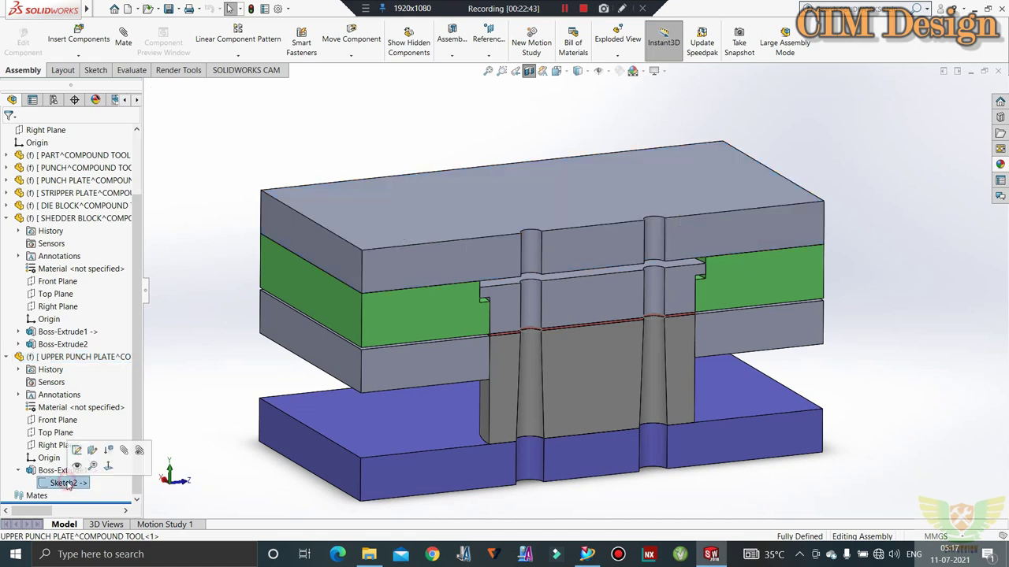
pyautogui.rightClick(69, 484)
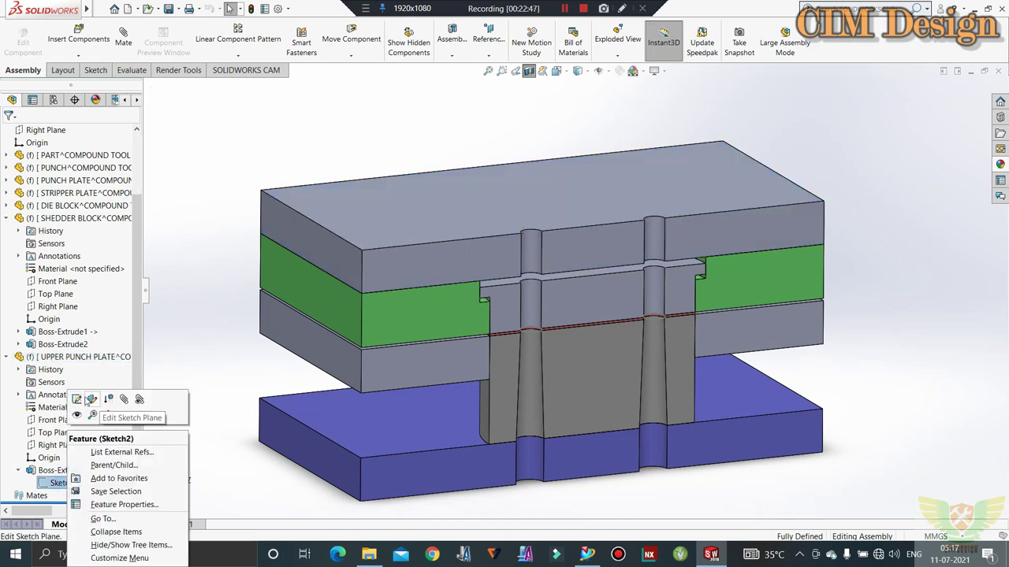
pyautogui.click(77, 399)
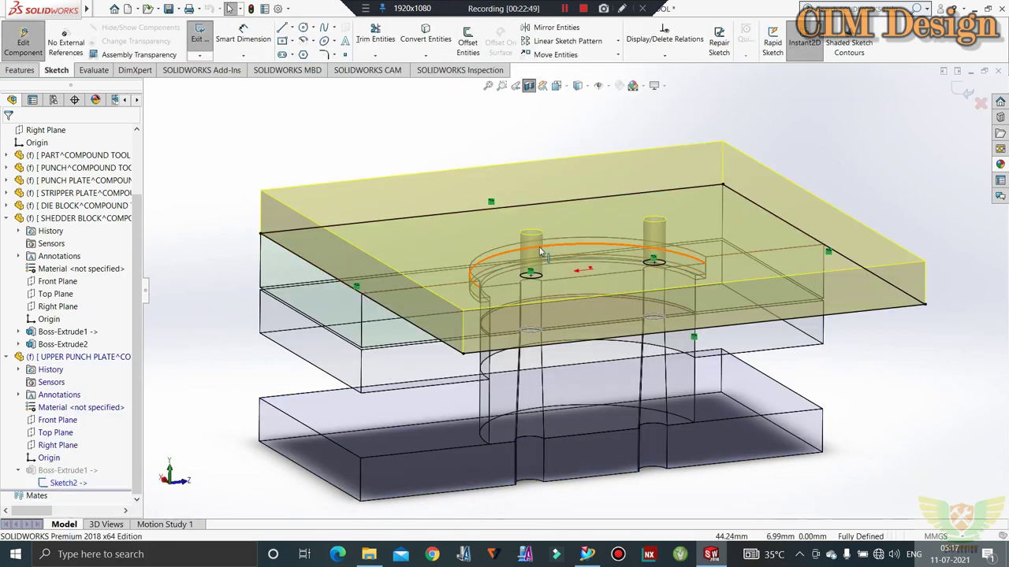
# Offset both pin circles outward by 1.50 mm
pyautogui.click(467, 41)
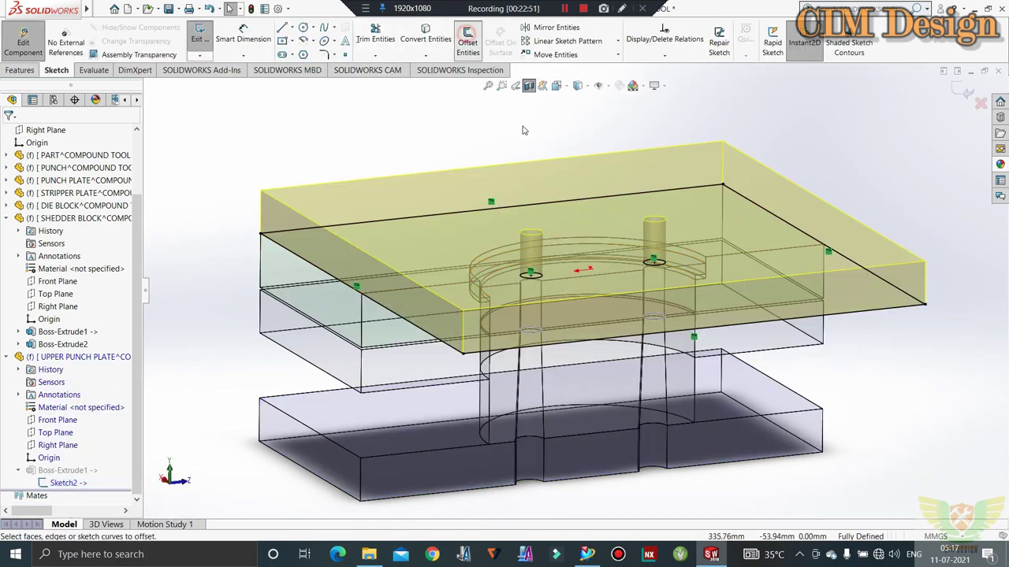
pyautogui.scroll(-5, 555, 291)
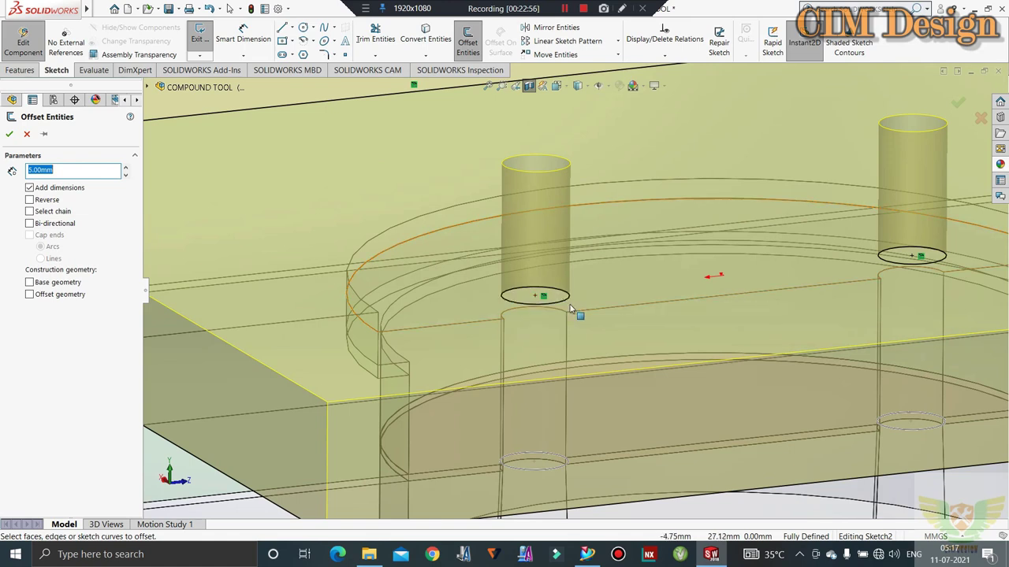
pyautogui.click(565, 303)
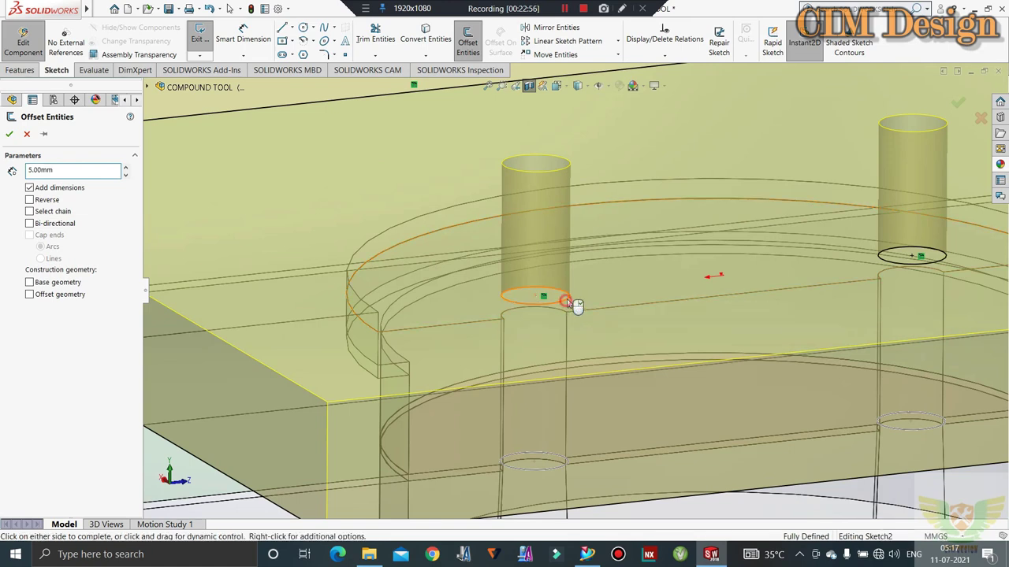
pyautogui.click(885, 266)
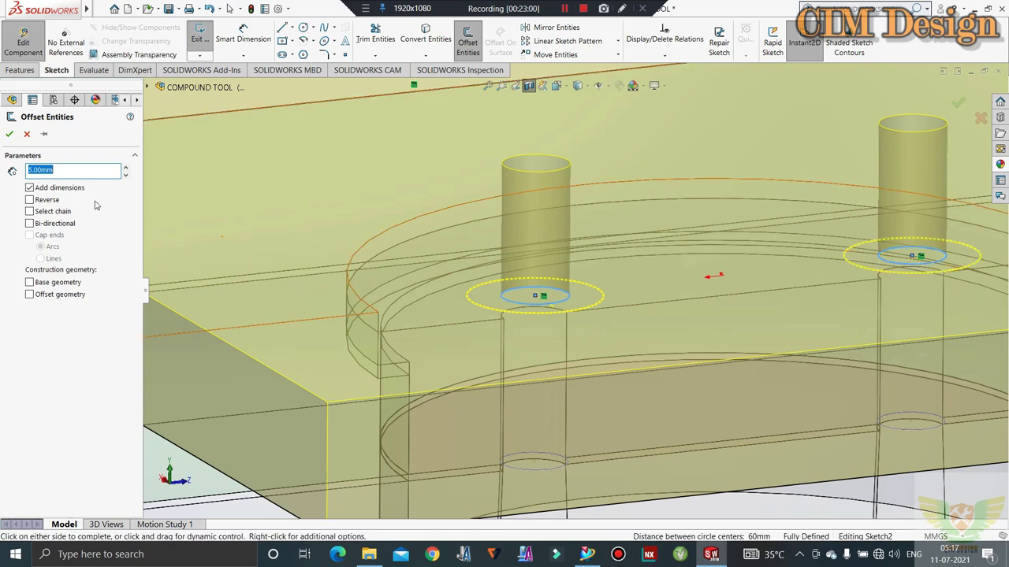
pyautogui.write('1.5')
pyautogui.press('Return')
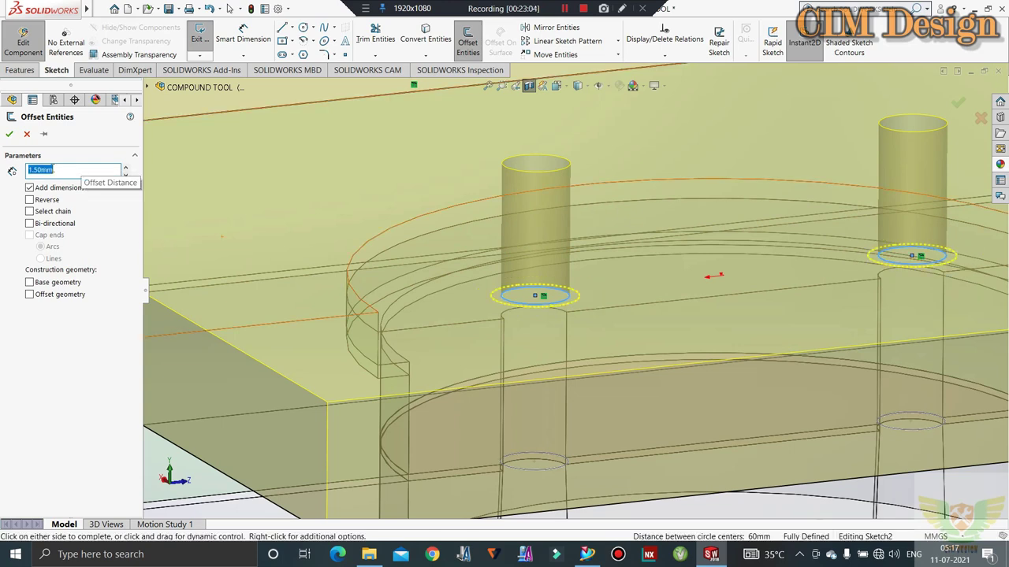
pyautogui.click(11, 135)
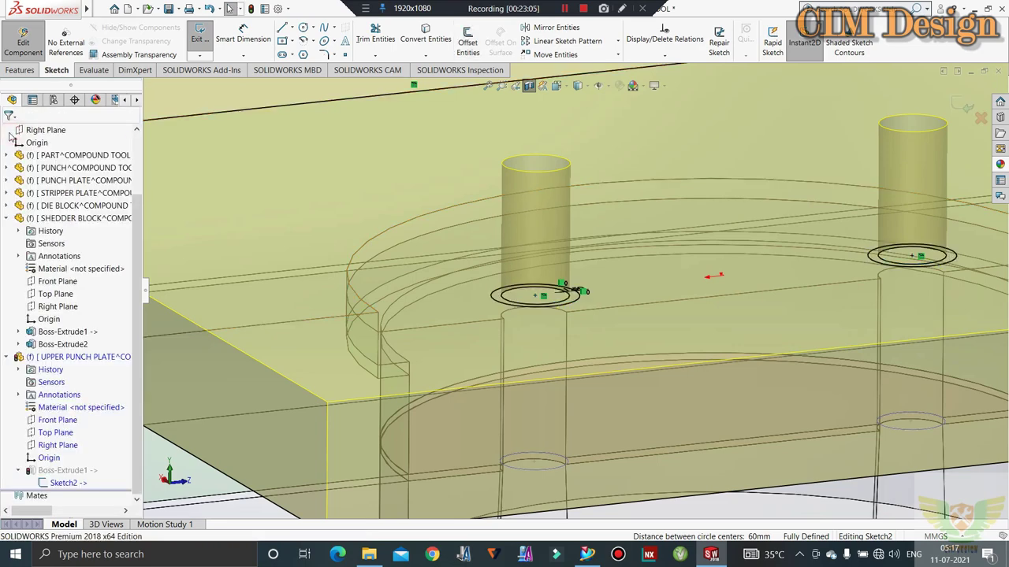
# Check the offset circles, exit the hole sketch, and turn the section view off
pyautogui.rightClick(505, 298)
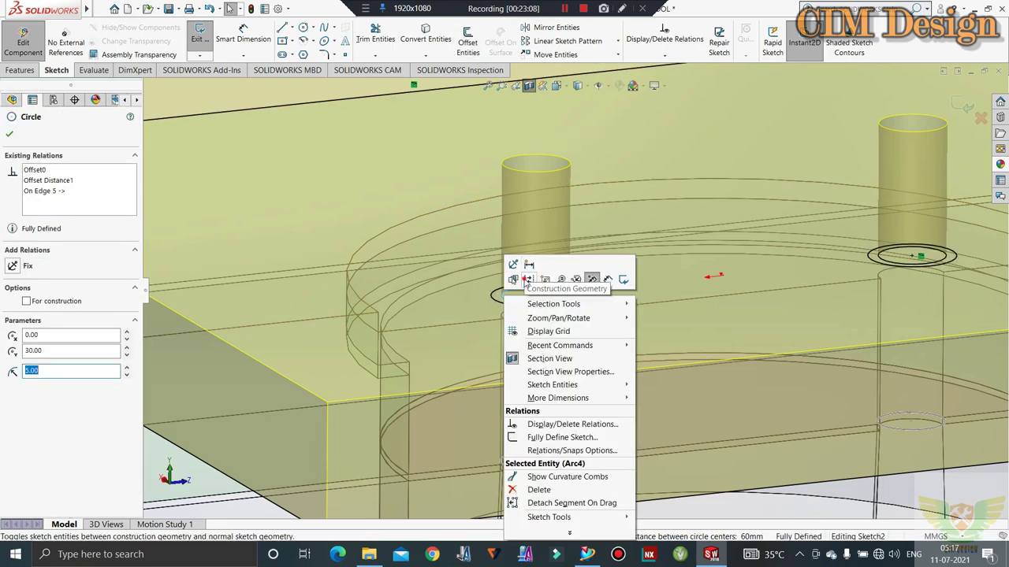
pyautogui.click(804, 269)
pyautogui.click(906, 269)
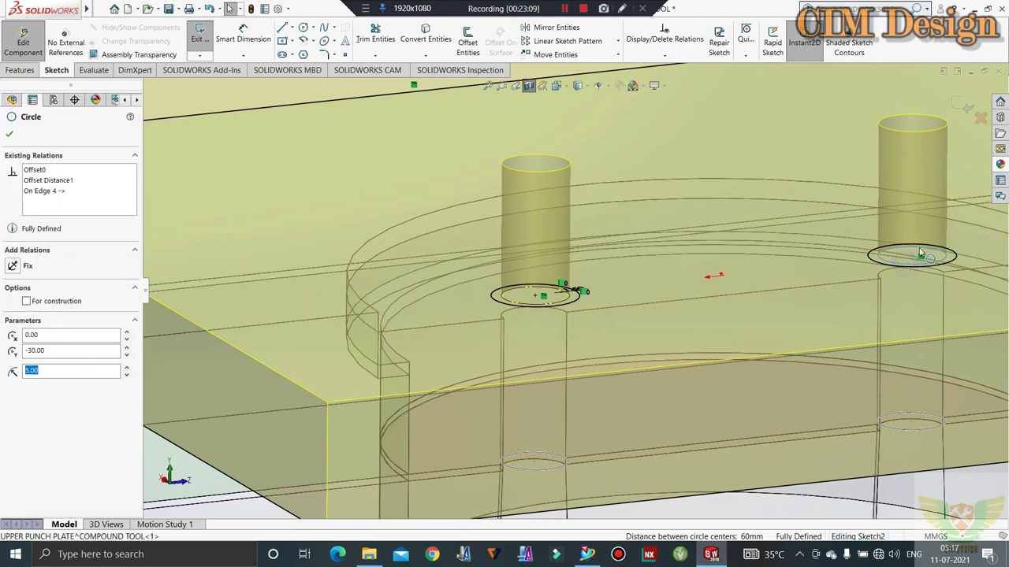
pyautogui.rightClick(906, 268)
pyautogui.press('Escape')
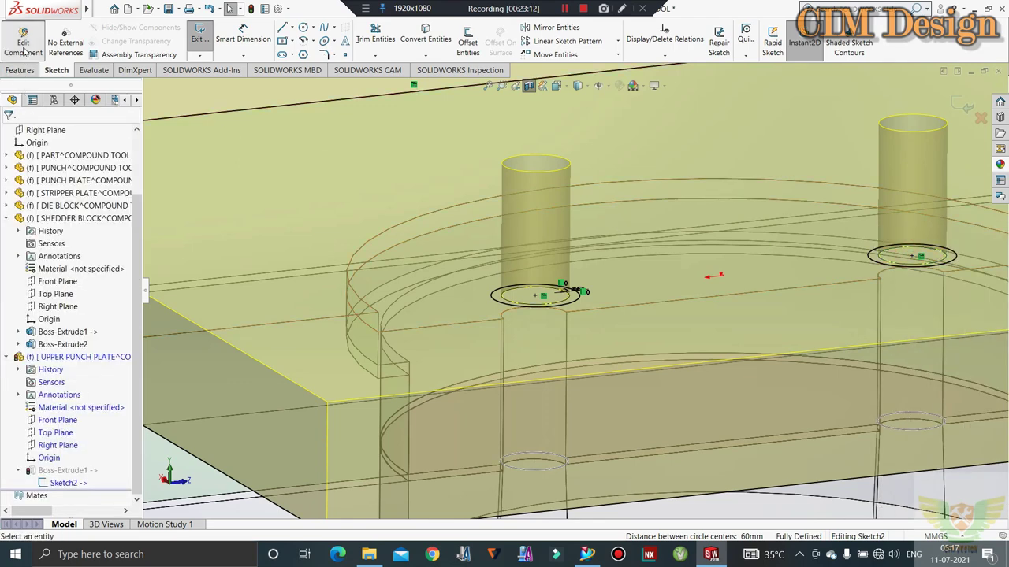
pyautogui.click(197, 36)
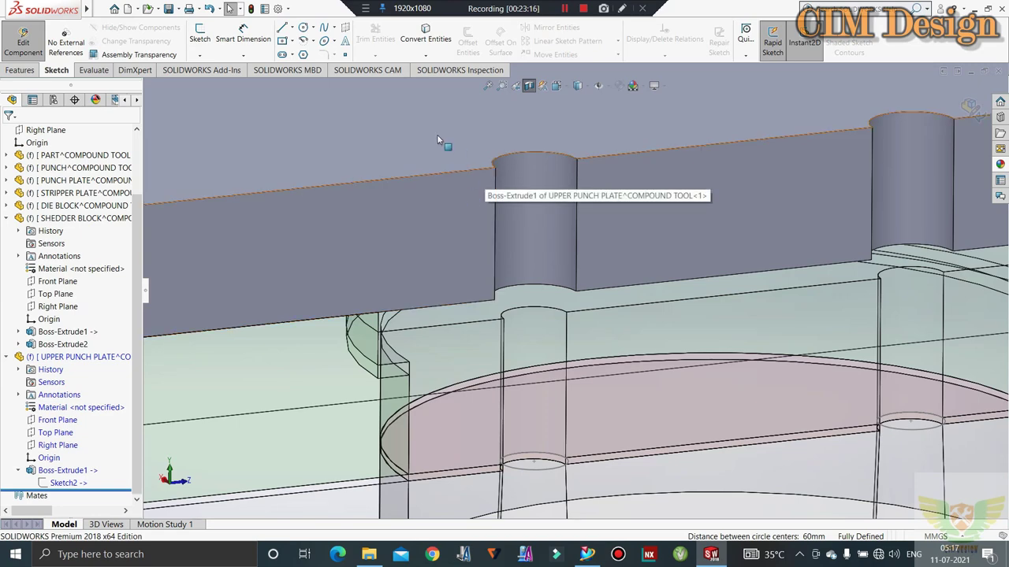
pyautogui.scroll(-2, 492, 188)
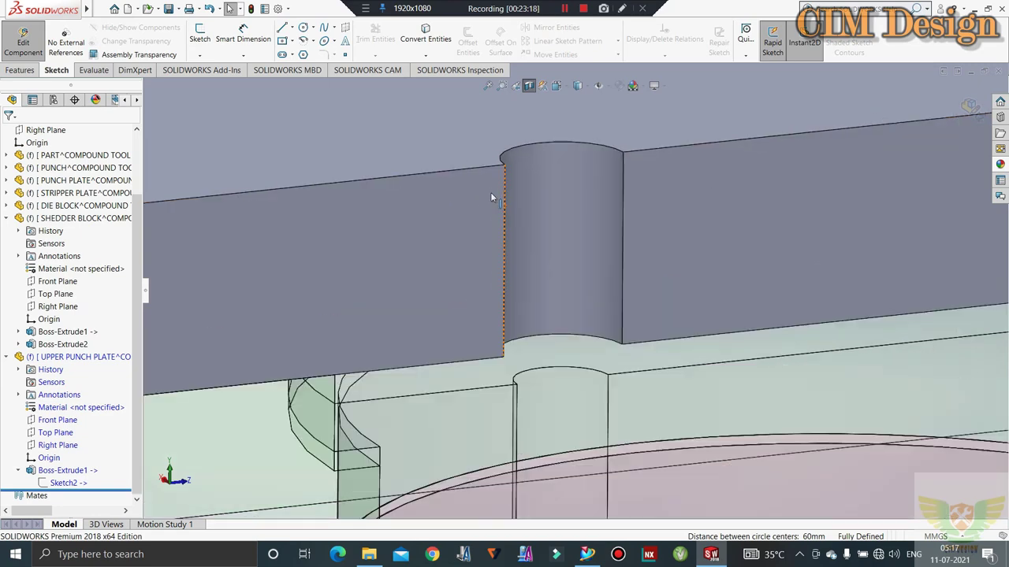
pyautogui.scroll(-1, 490, 192)
pyautogui.scroll(3, 489, 190)
pyautogui.scroll(2, 489, 190)
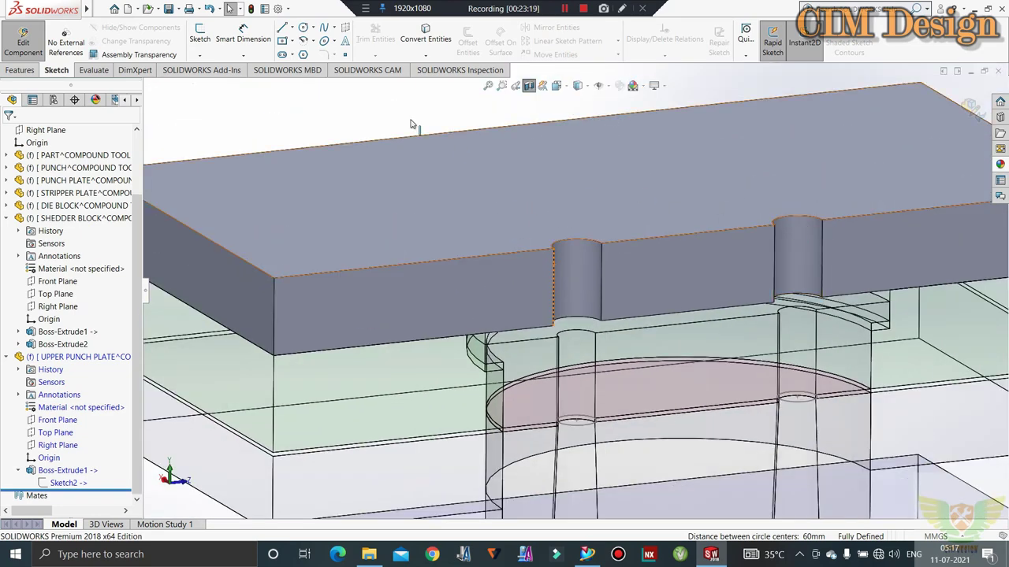
pyautogui.click(528, 85)
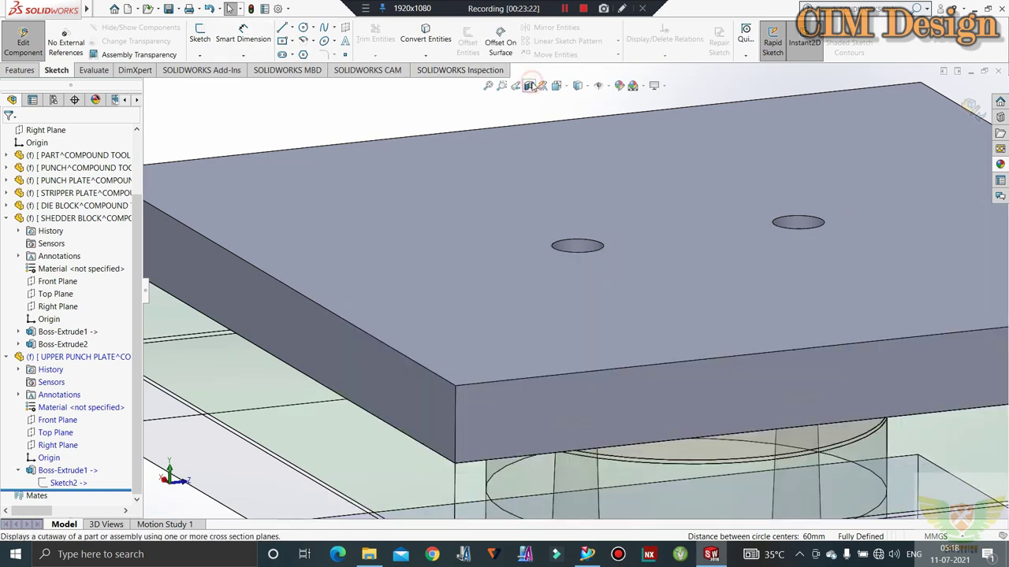
# Start a new sketch on the upper punch plate's top face
pyautogui.click(212, 38)
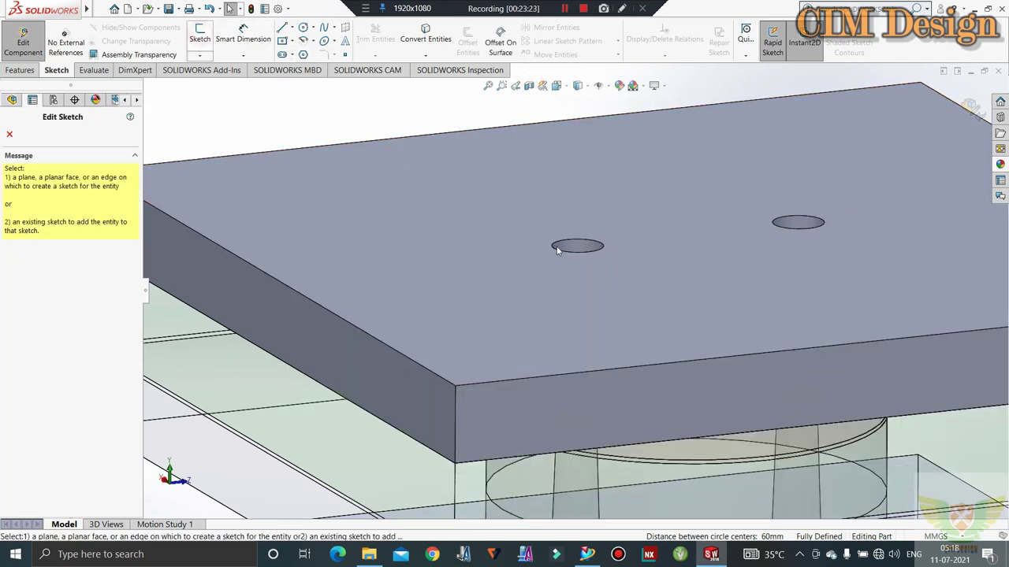
pyautogui.click(555, 243)
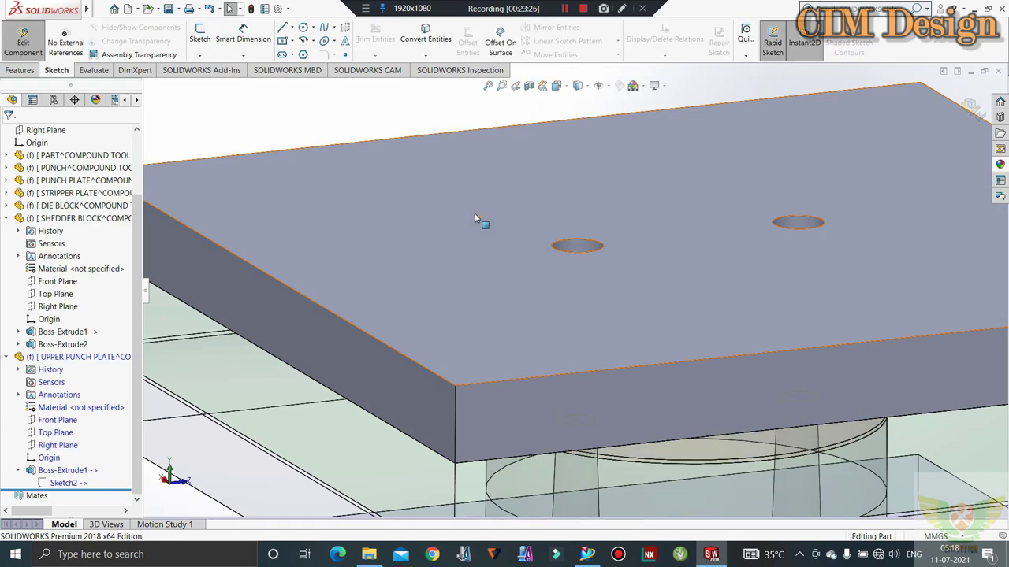
pyautogui.click(200, 38)
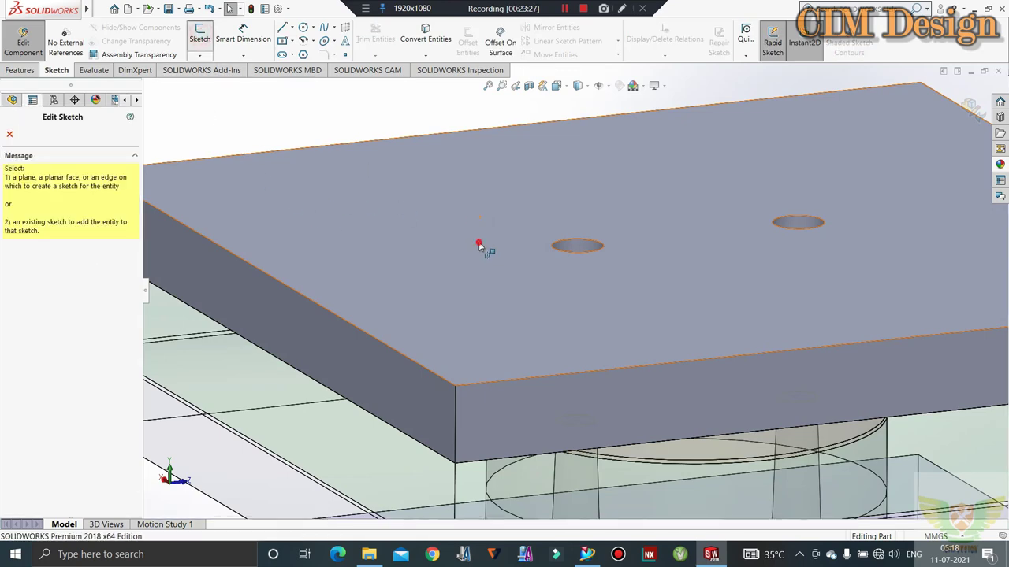
pyautogui.click(478, 241)
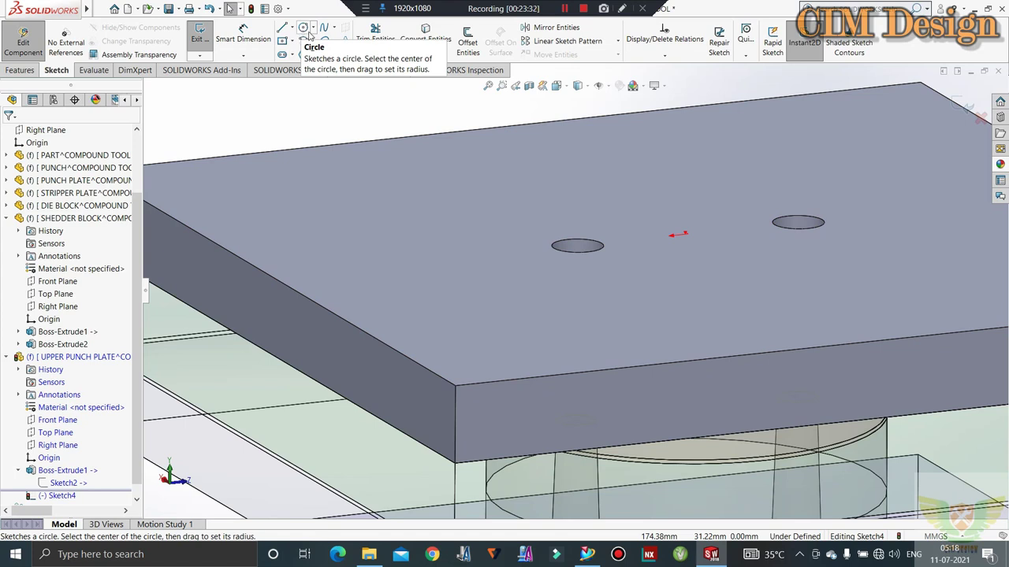
# Attempt to offset the hole edges, then dismiss the selection warnings and cancel the offset
pyautogui.click(463, 35)
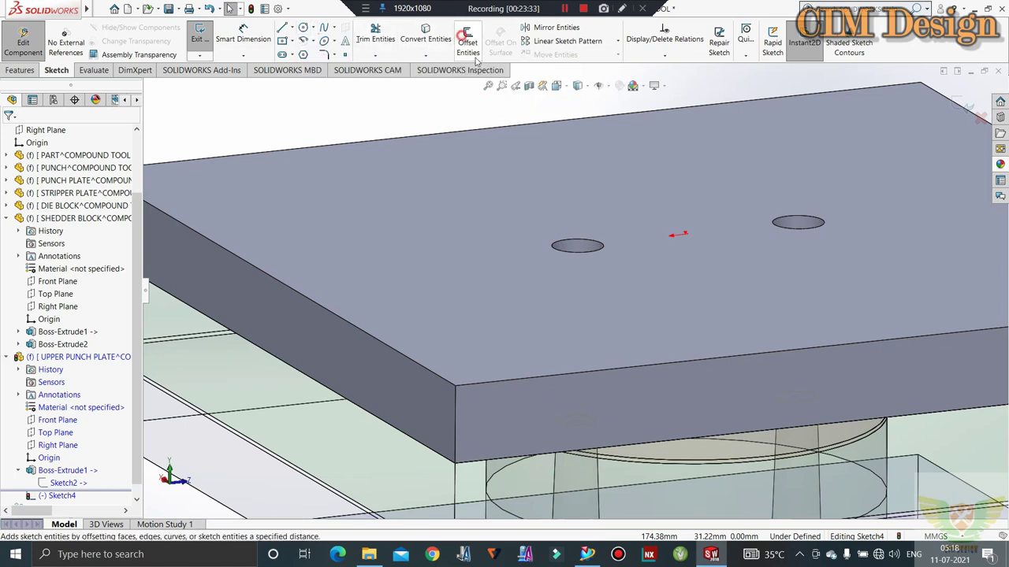
pyautogui.click(579, 240)
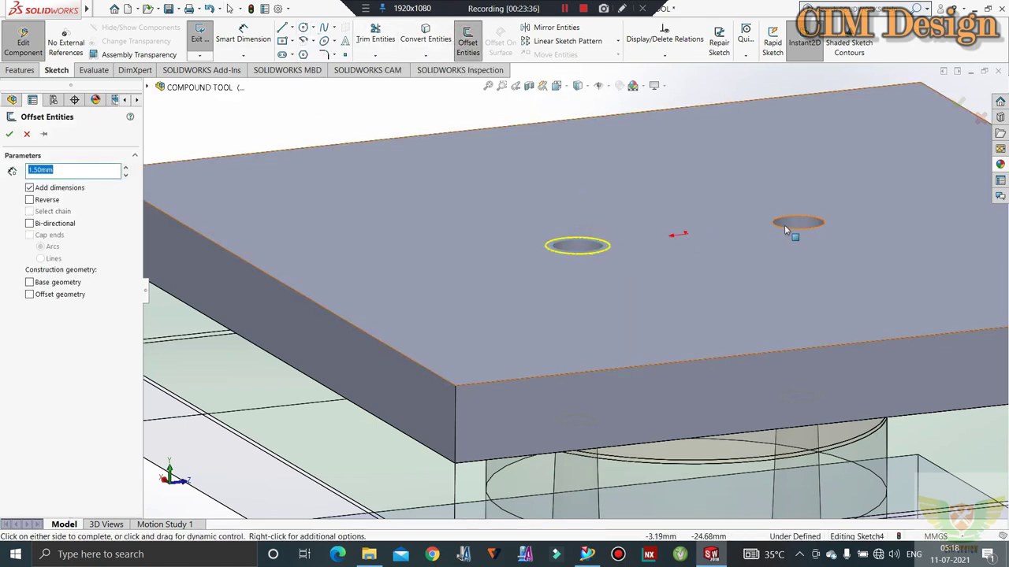
pyautogui.click(785, 227)
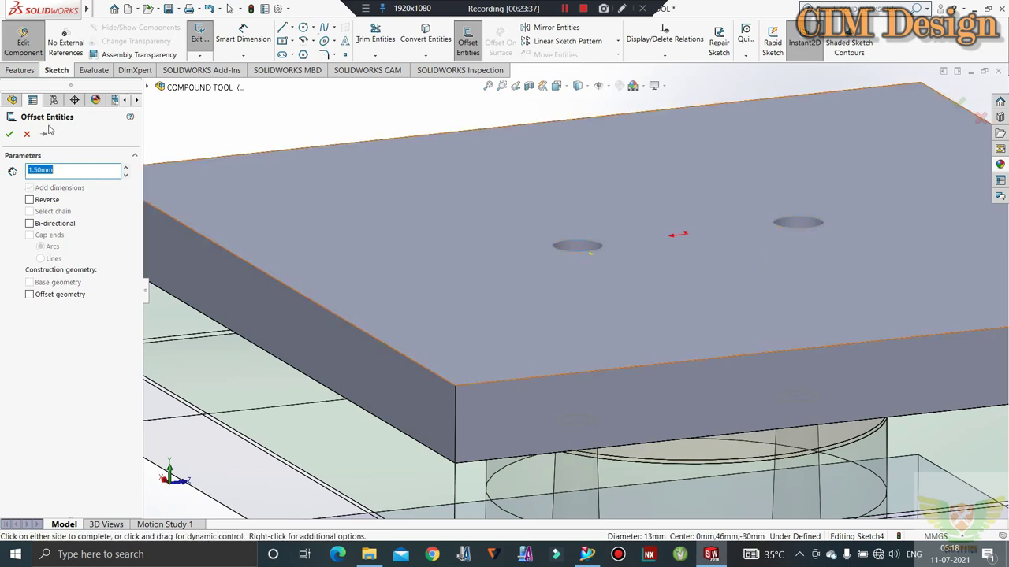
pyautogui.click(9, 135)
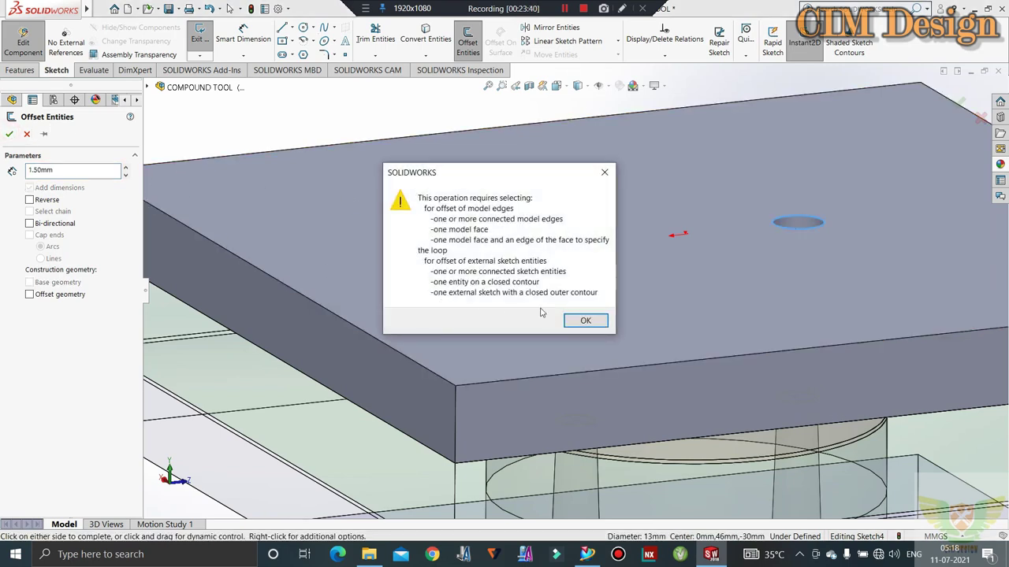
pyautogui.click(580, 320)
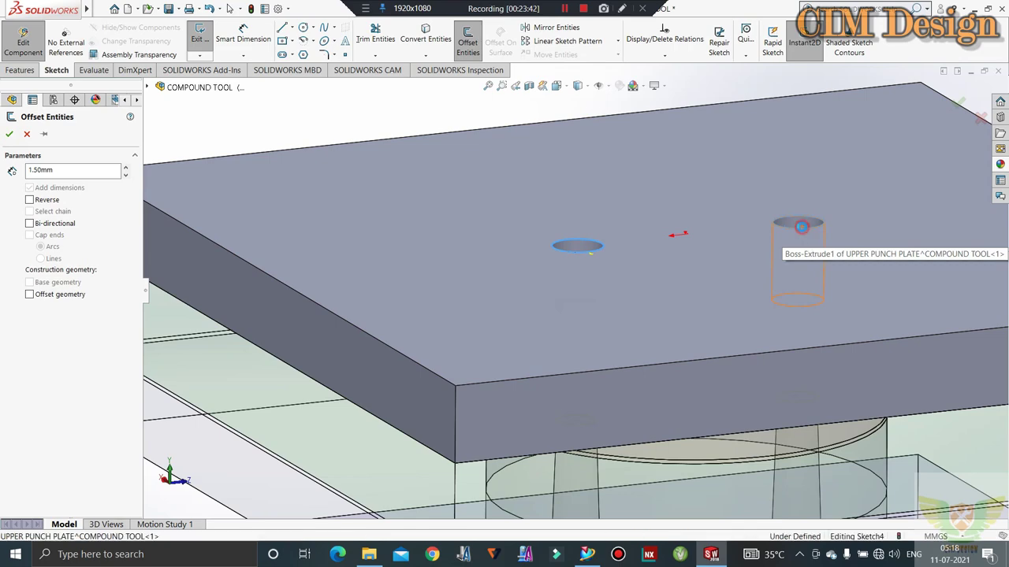
pyautogui.click(800, 227)
pyautogui.click(583, 320)
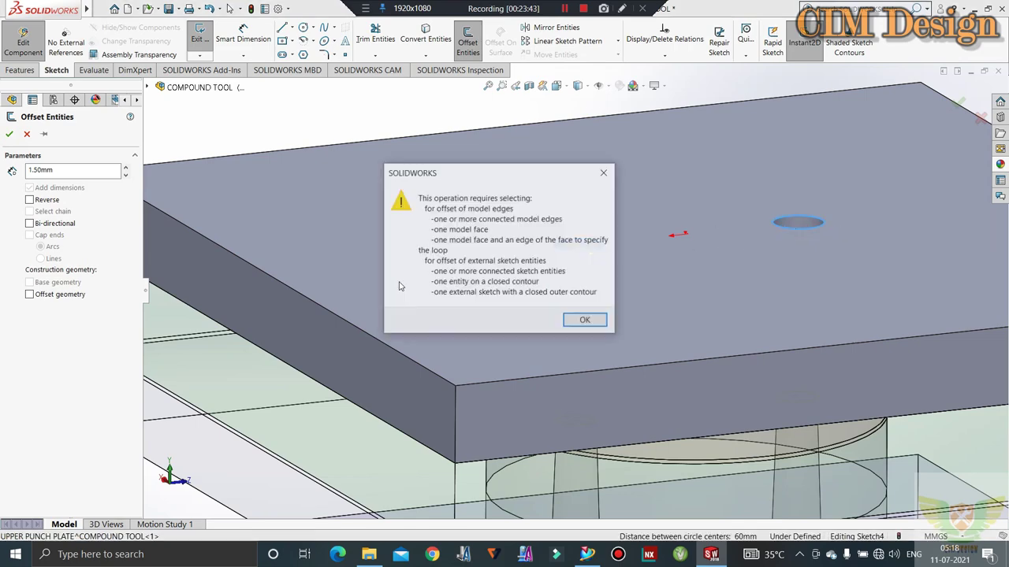
pyautogui.click(583, 321)
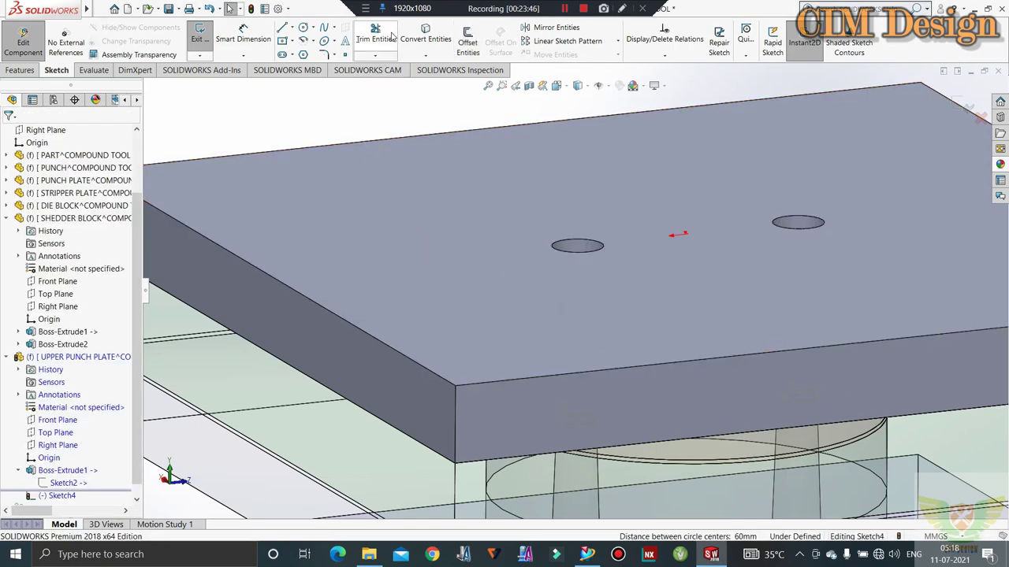
# Offset the plate's top-face outline by 1.50mm, then begin offsetting the left hole edge
pyautogui.click(476, 38)
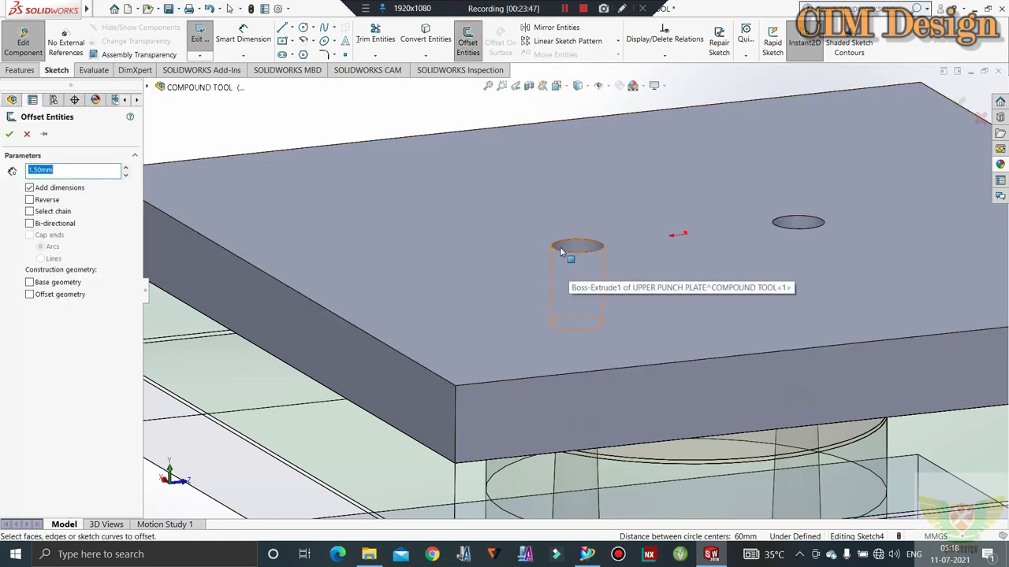
pyautogui.click(557, 249)
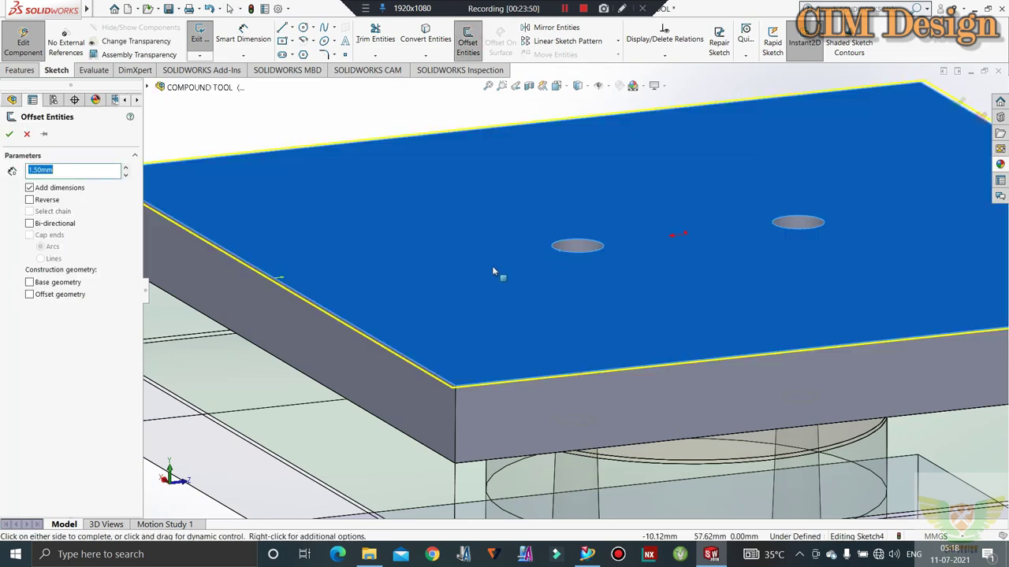
pyautogui.click(471, 264)
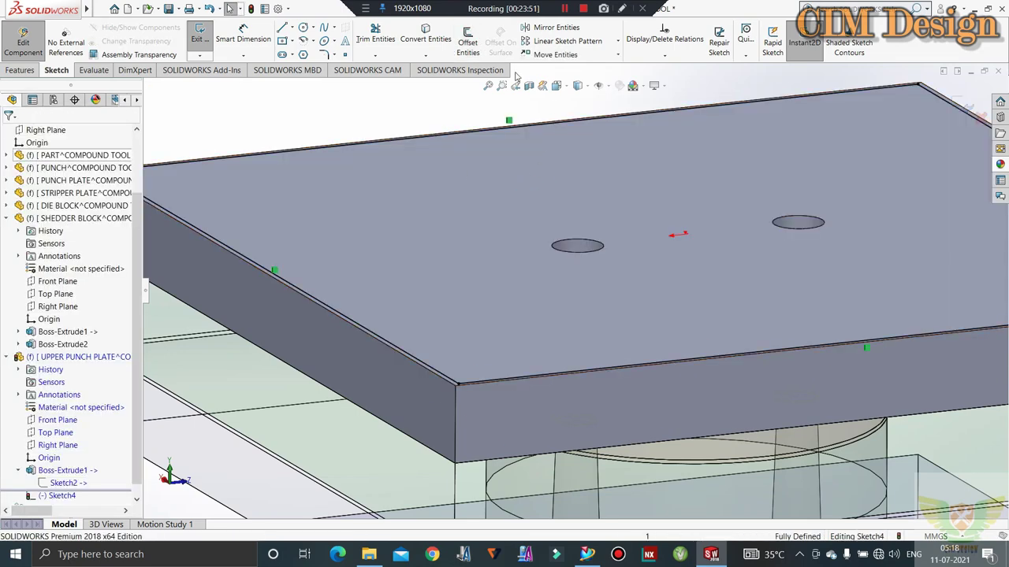
pyautogui.click(442, 38)
pyautogui.click(568, 244)
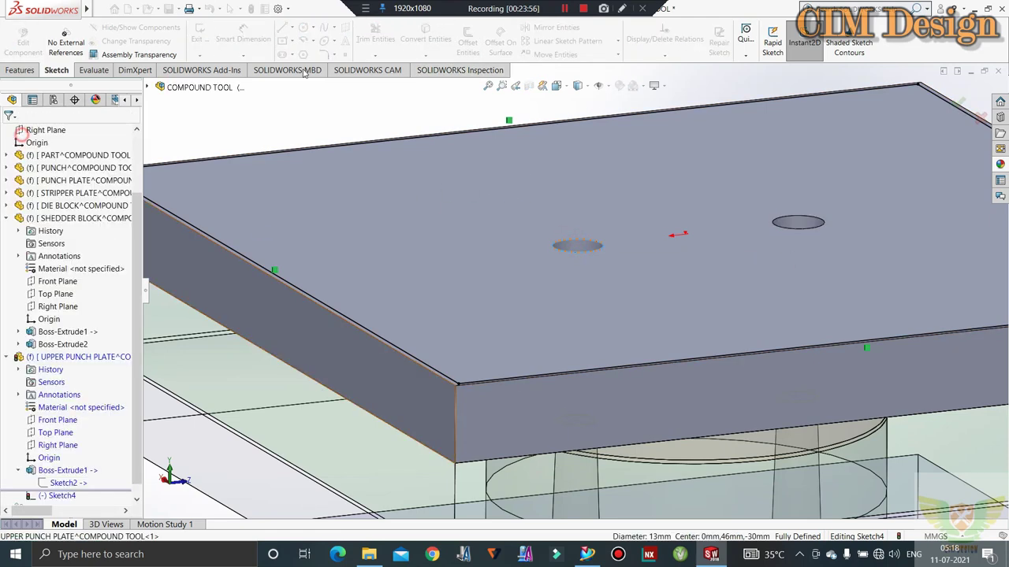
pyautogui.click(10, 134)
pyautogui.click(467, 39)
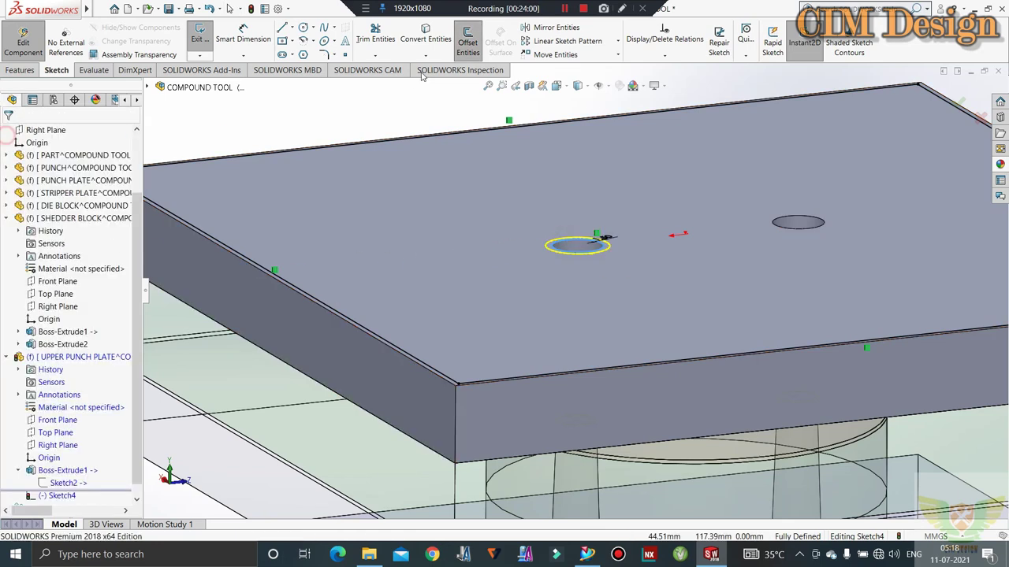
# Offset the left and right hole edges by 1.50mm into circles and close the sketch
pyautogui.click(597, 237)
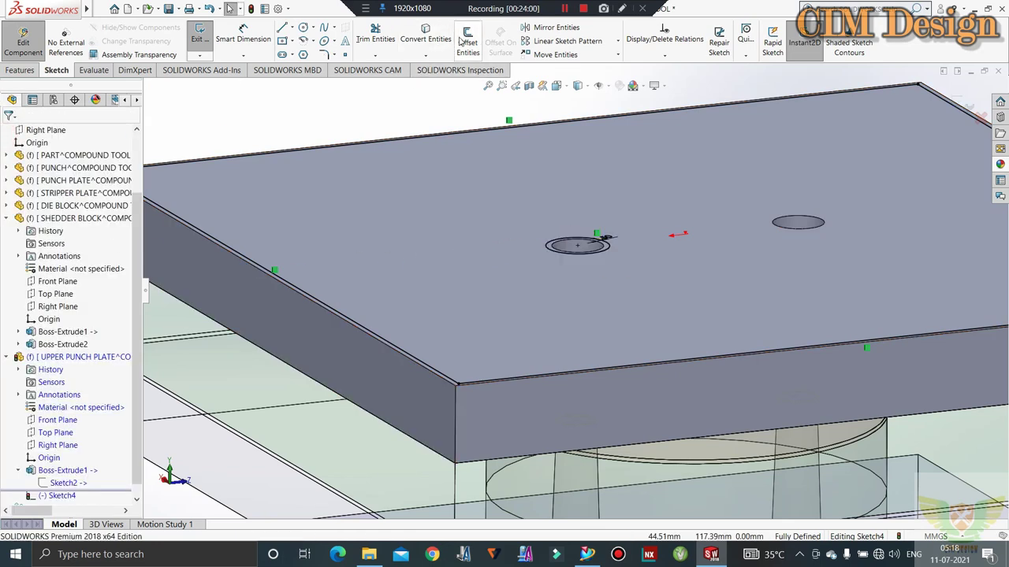
pyautogui.click(797, 228)
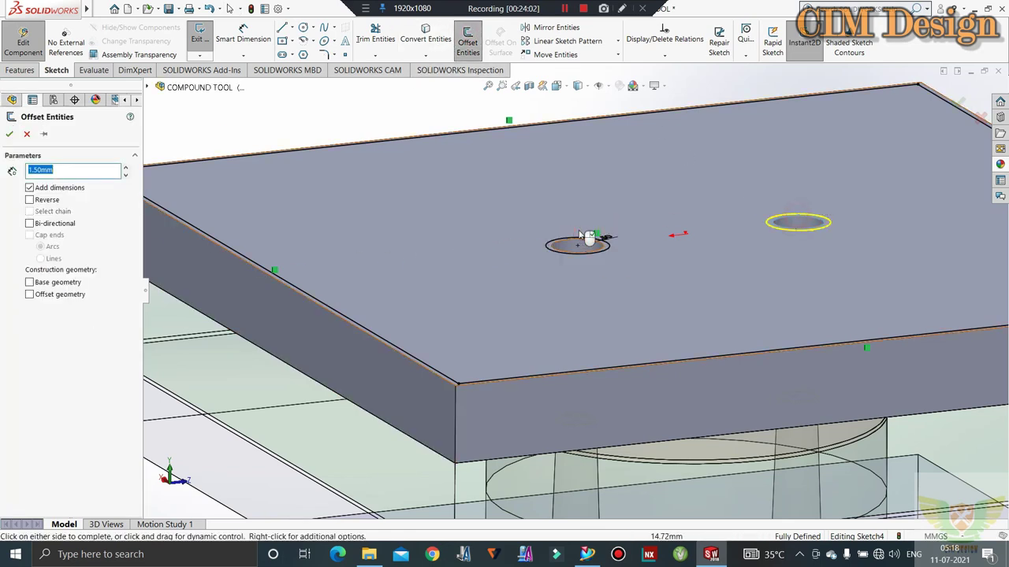
pyautogui.click(194, 35)
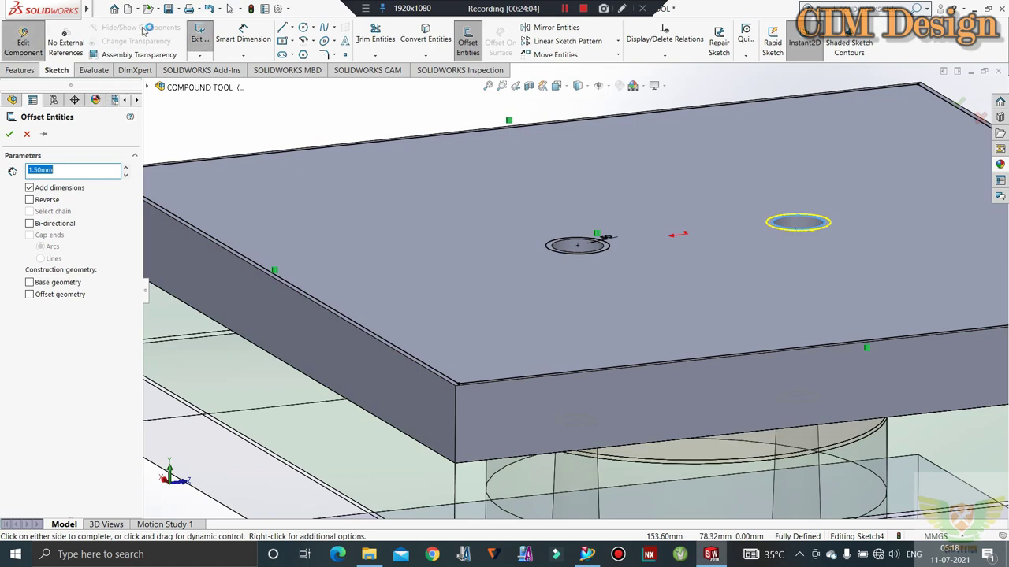
pyautogui.click(10, 137)
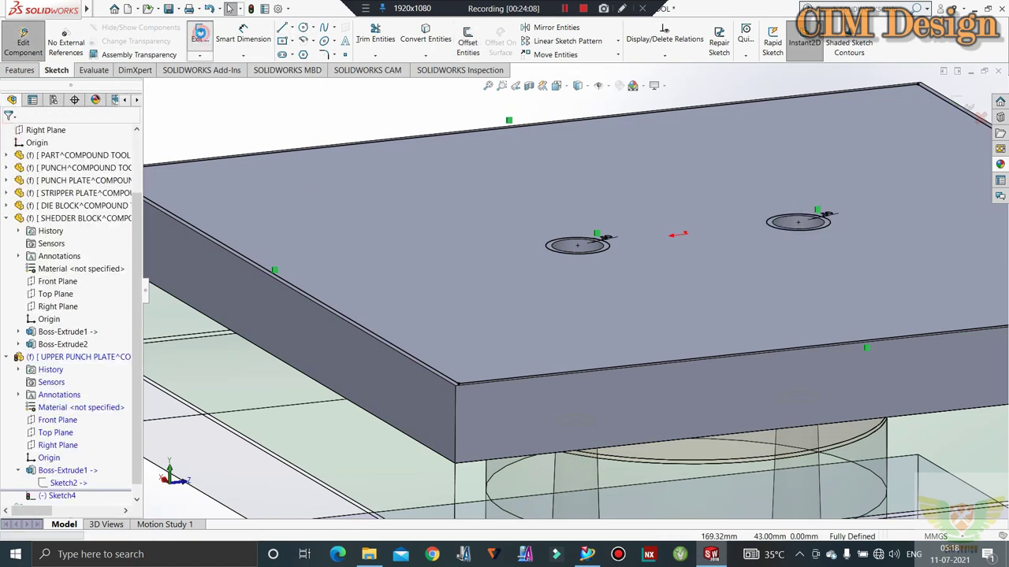
pyautogui.click(200, 34)
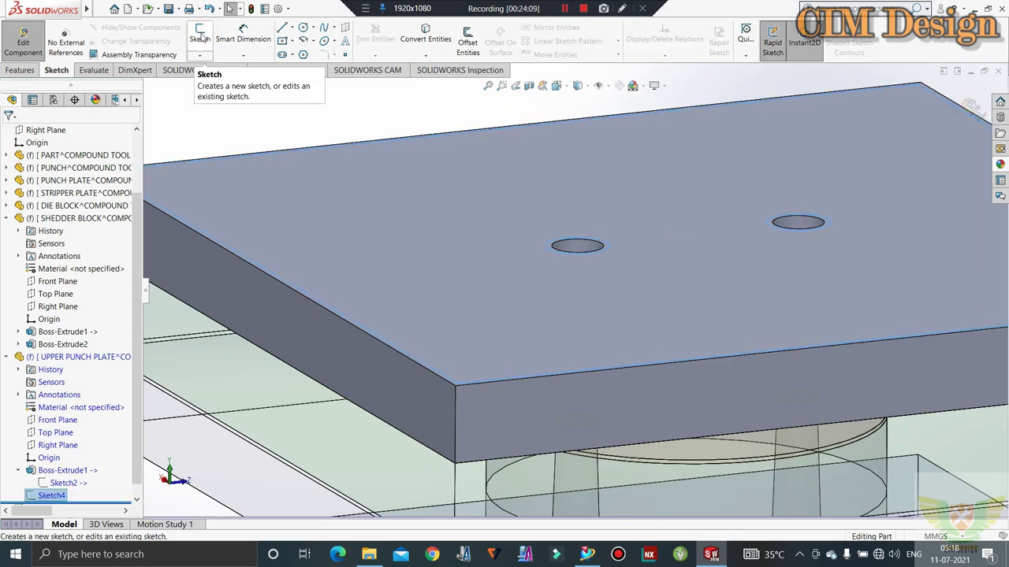
# Reopen Sketch4, trim away the front and back outline lines with Trim to closest, and exit
pyautogui.rightClick(65, 496)
pyautogui.click(73, 337)
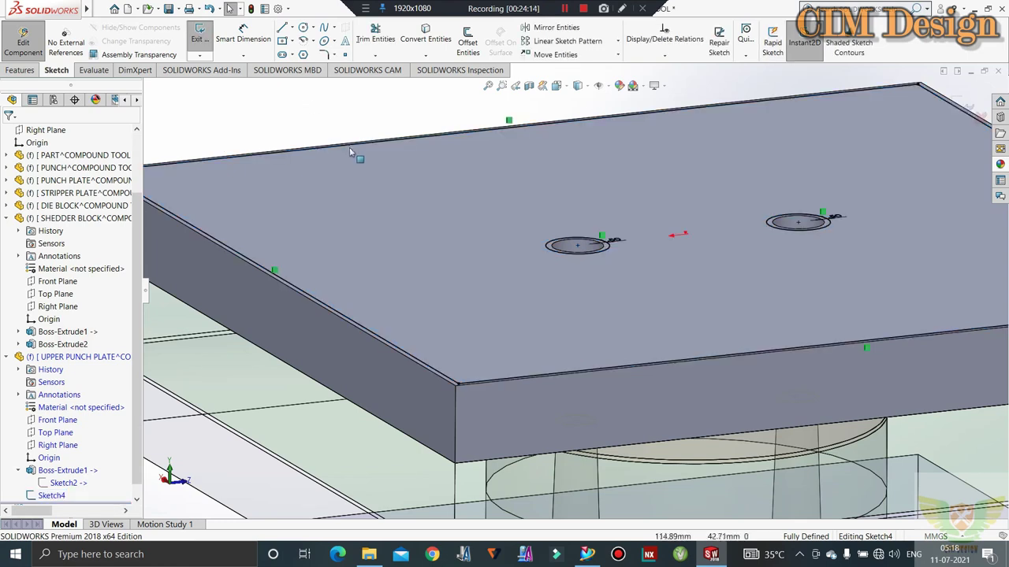
pyautogui.click(373, 36)
pyautogui.moveTo(353, 149); pyautogui.dragTo(307, 231)
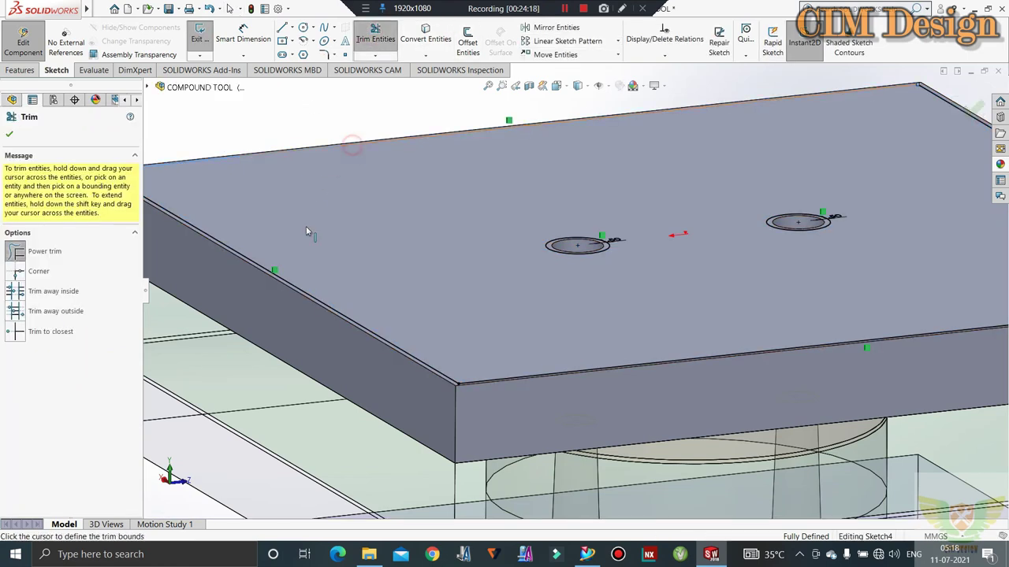
pyautogui.moveTo(291, 290); pyautogui.dragTo(288, 283)
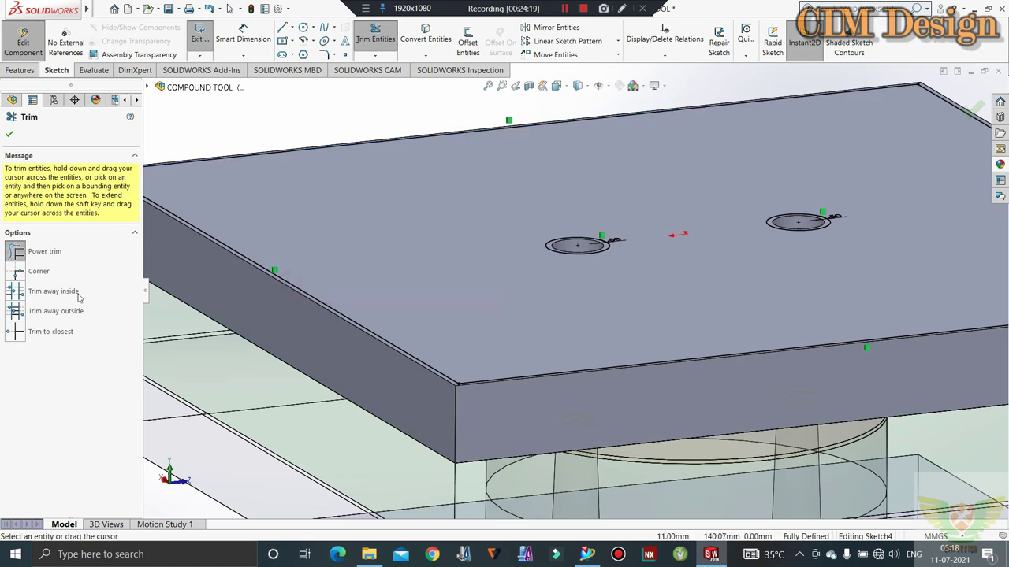
pyautogui.click(60, 332)
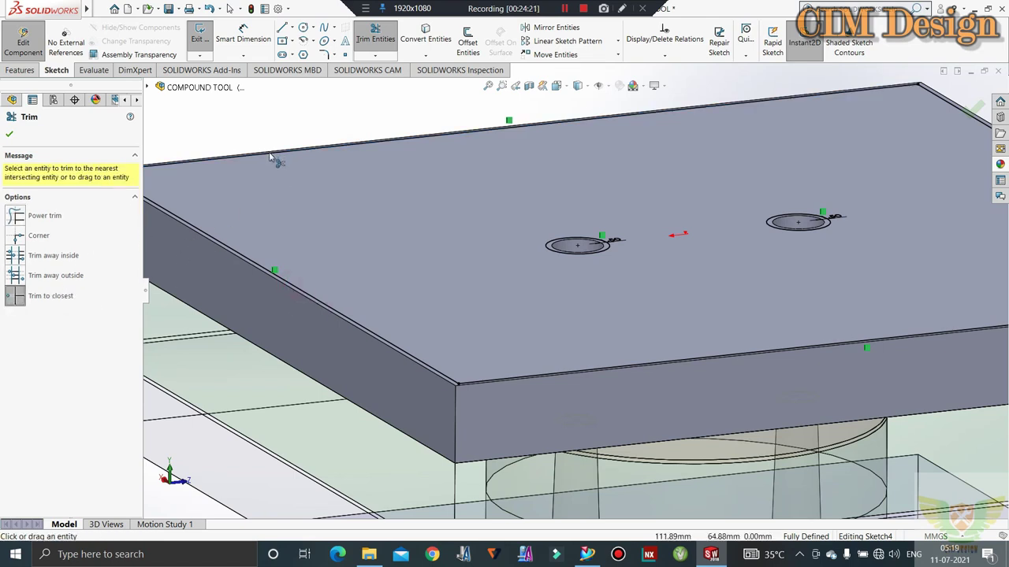
pyautogui.click(268, 160)
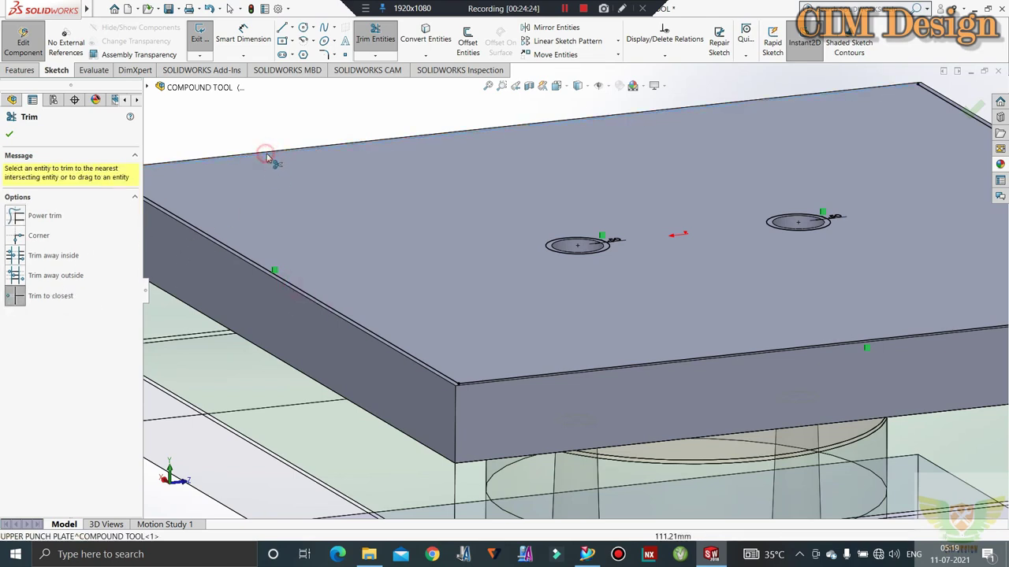
pyautogui.click(524, 378)
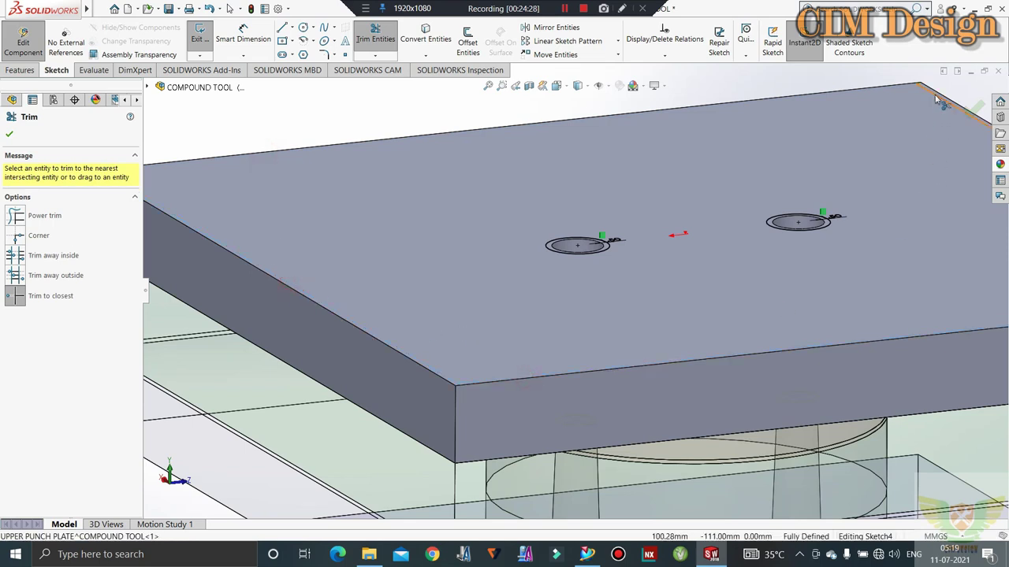
pyautogui.click(200, 36)
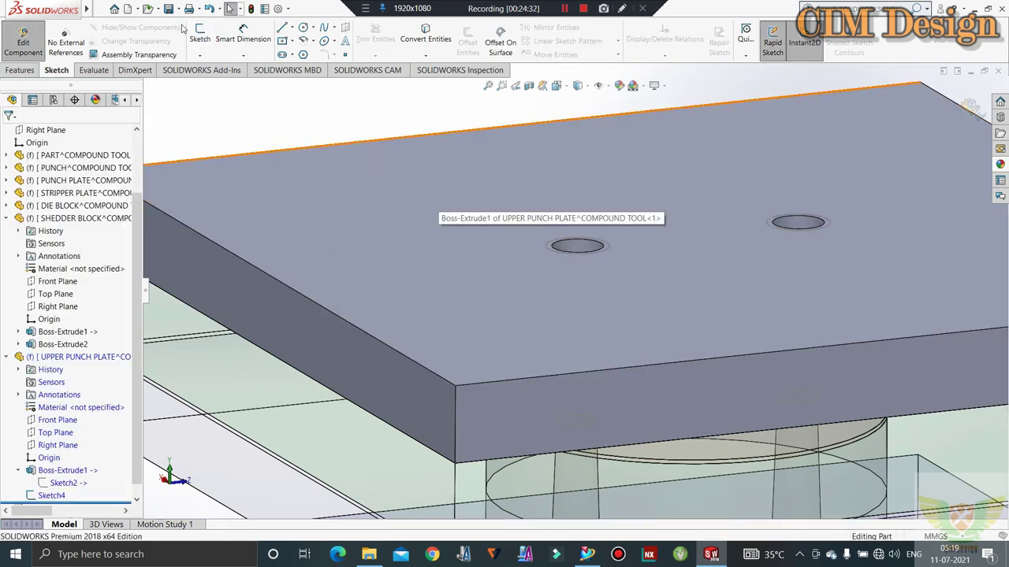
# Cut Sketch4's two circles 4 mm deep as a blind Cut-Extrude1, then exit component editing
pyautogui.click(21, 71)
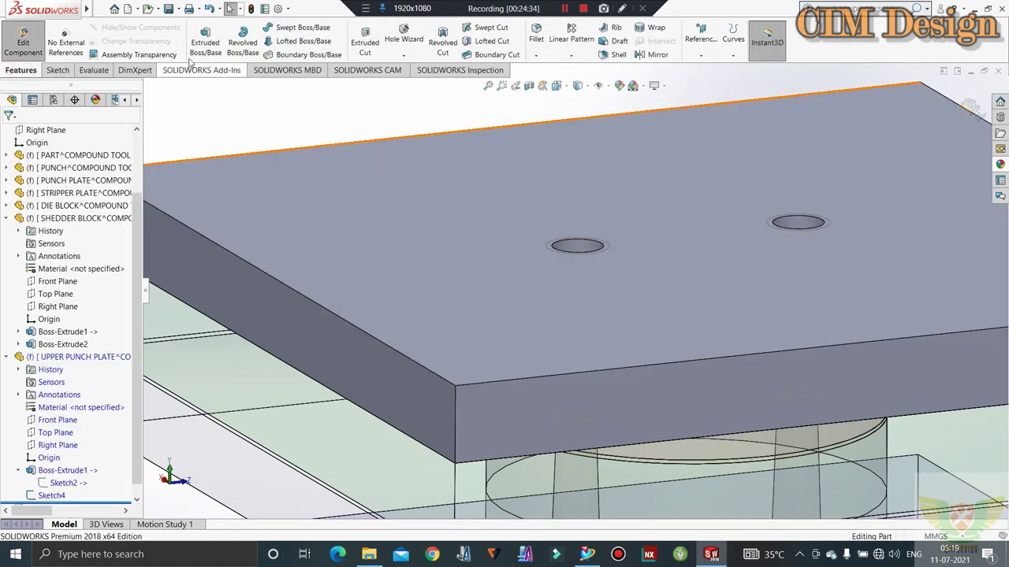
pyautogui.click(365, 41)
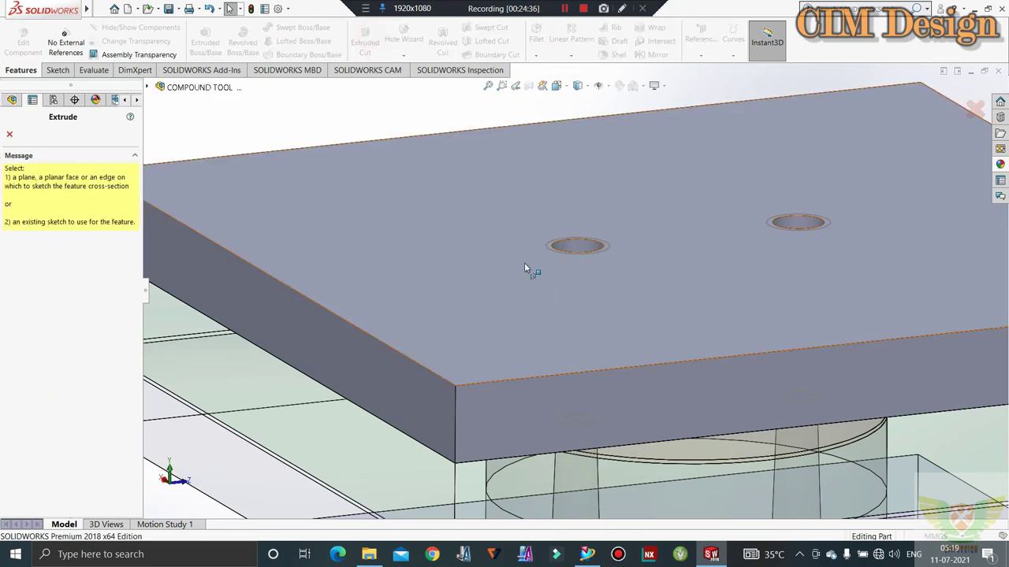
pyautogui.click(148, 87)
pyautogui.scroll(-1, 213, 442)
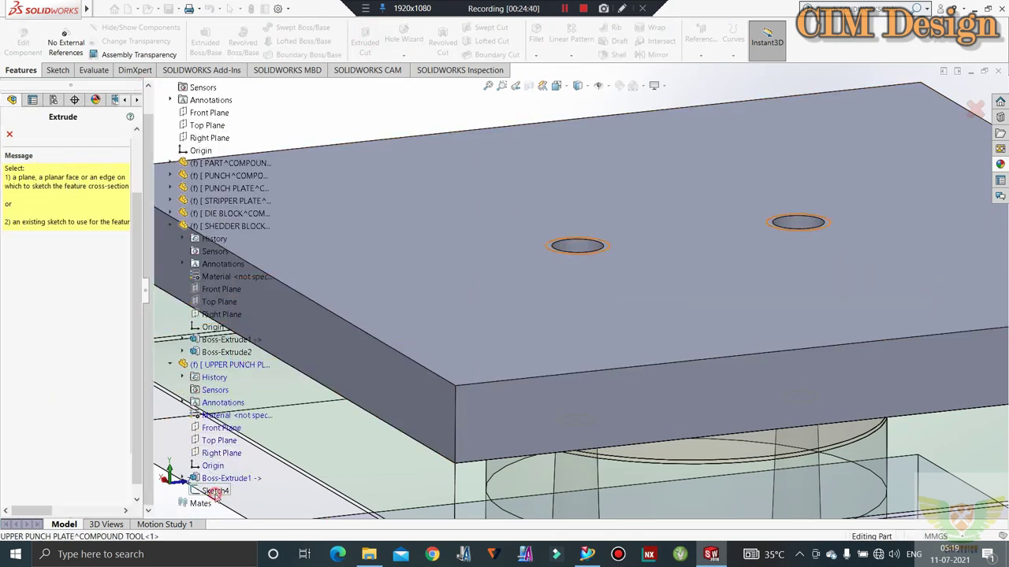
pyautogui.click(215, 491)
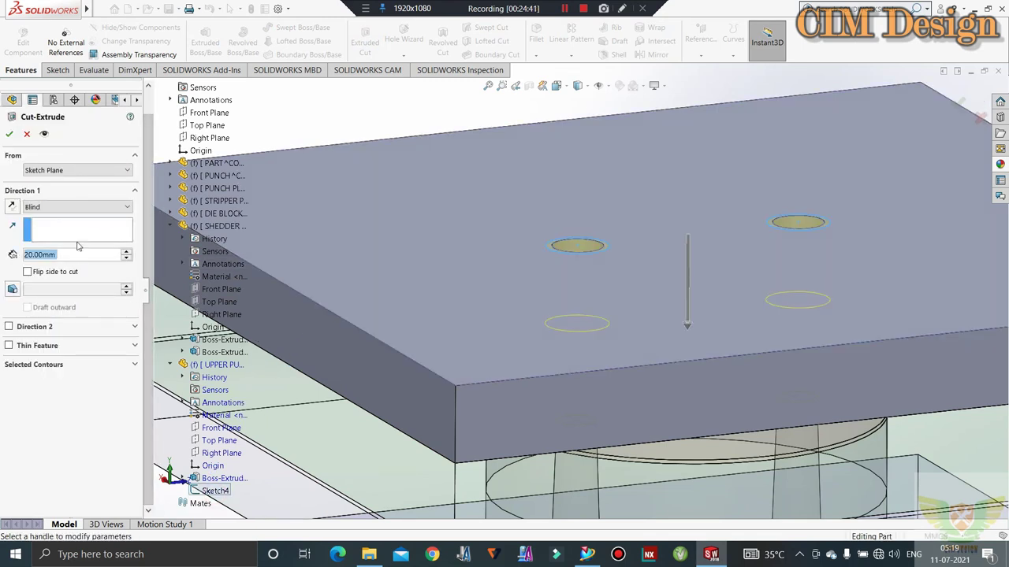
pyautogui.write('4')
pyautogui.press('Return')
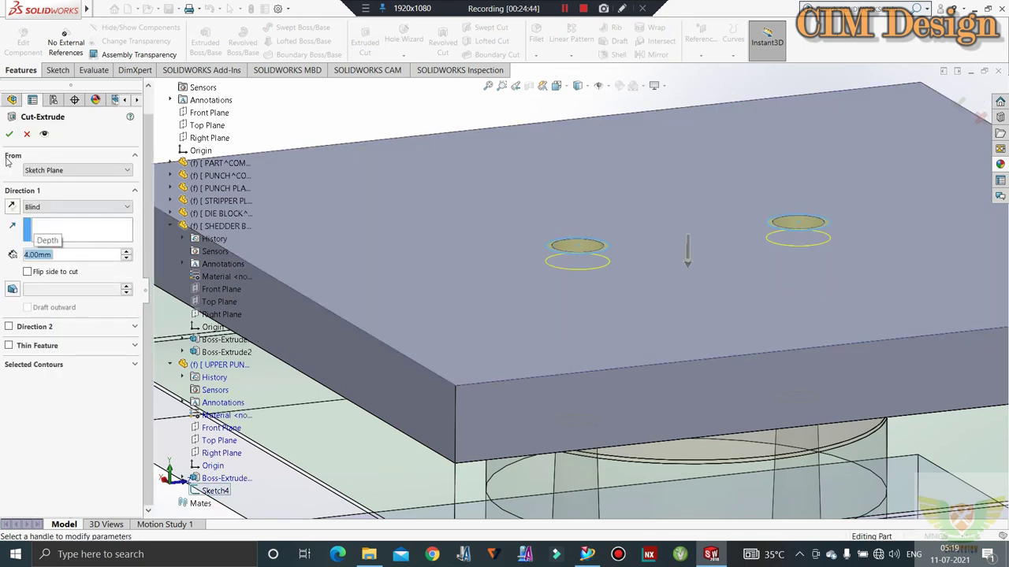
pyautogui.click(10, 134)
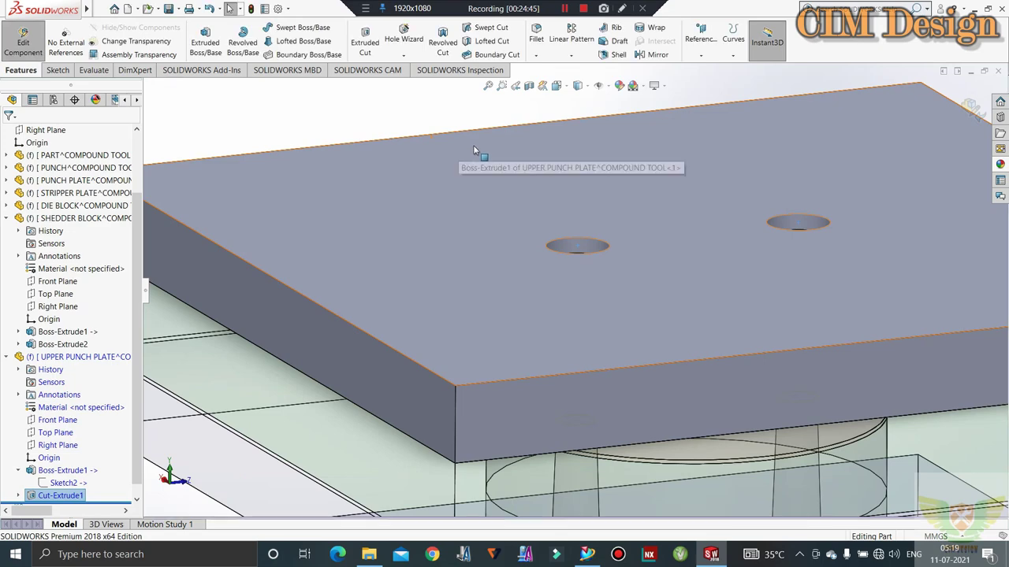
pyautogui.scroll(-2, 474, 150)
pyautogui.click(24, 43)
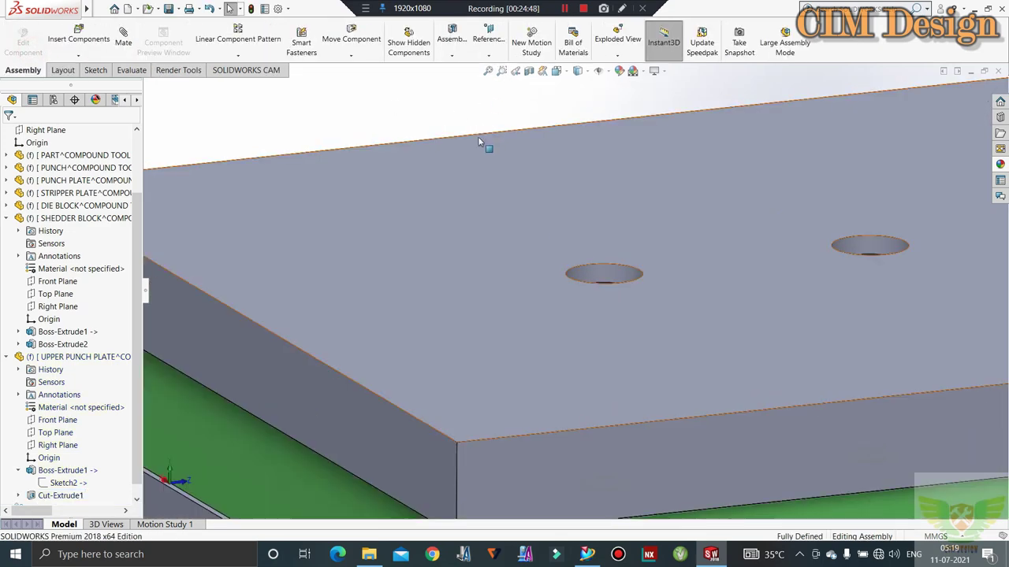
pyautogui.scroll(-2, 478, 141)
pyautogui.scroll(-2, 522, 196)
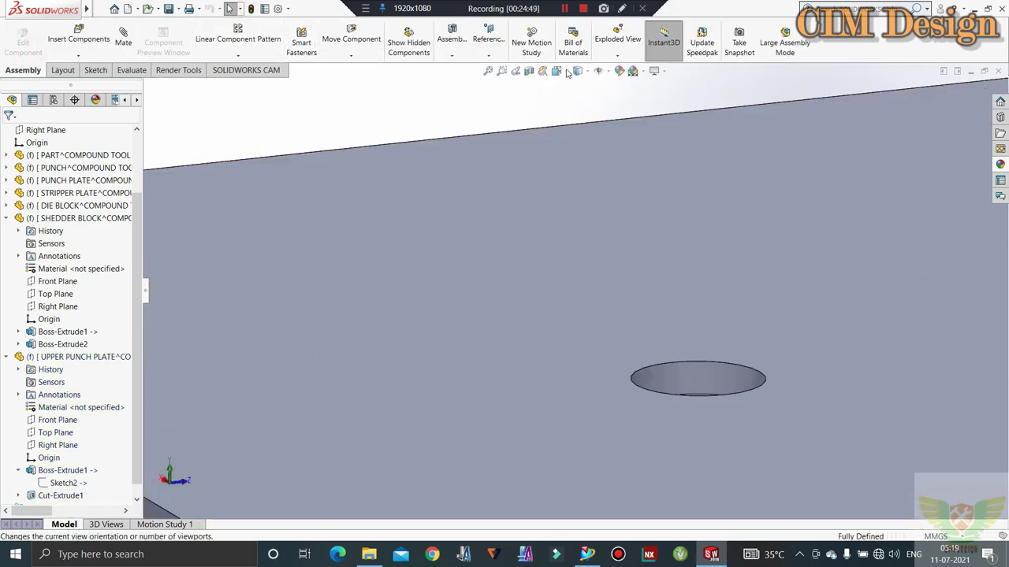
pyautogui.scroll(3, 501, 178)
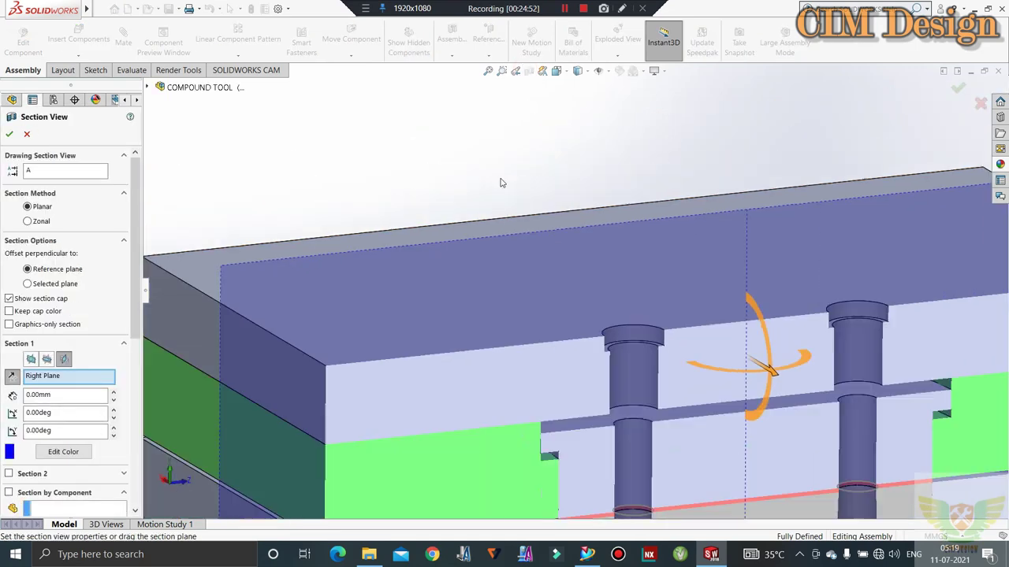
pyautogui.scroll(1, 500, 175)
pyautogui.scroll(2, 654, 290)
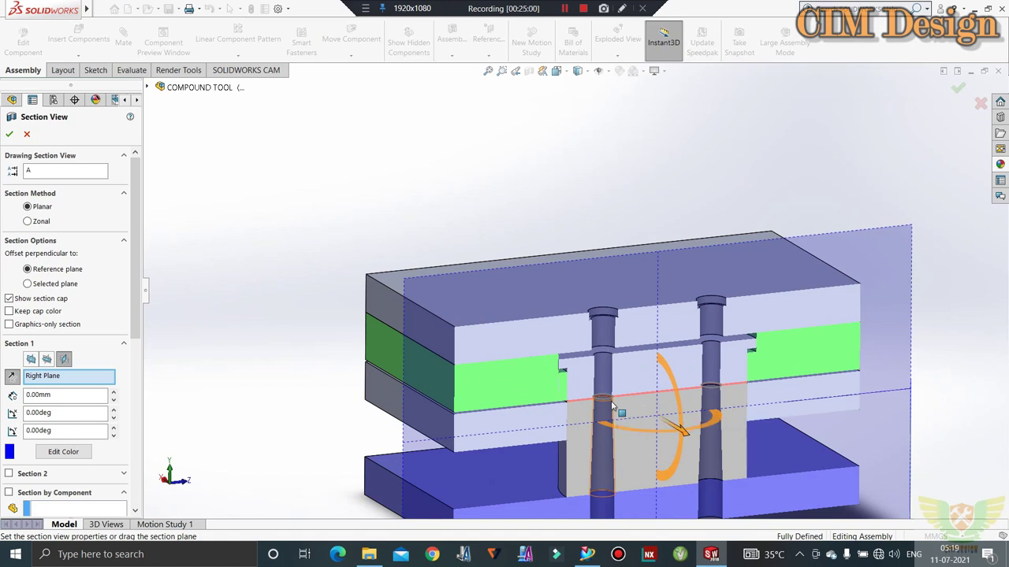
pyautogui.scroll(2, 613, 404)
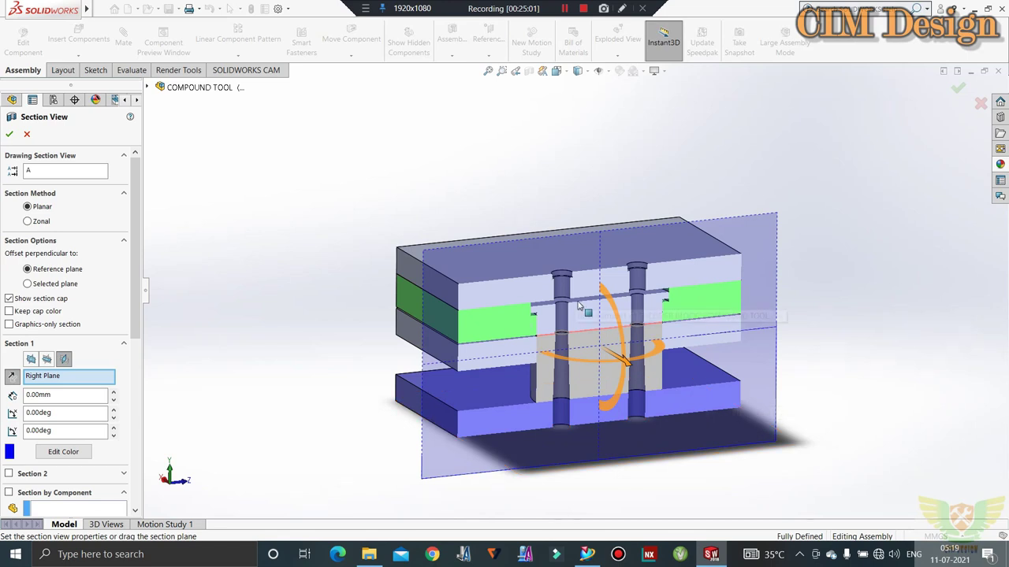
pyautogui.click(27, 134)
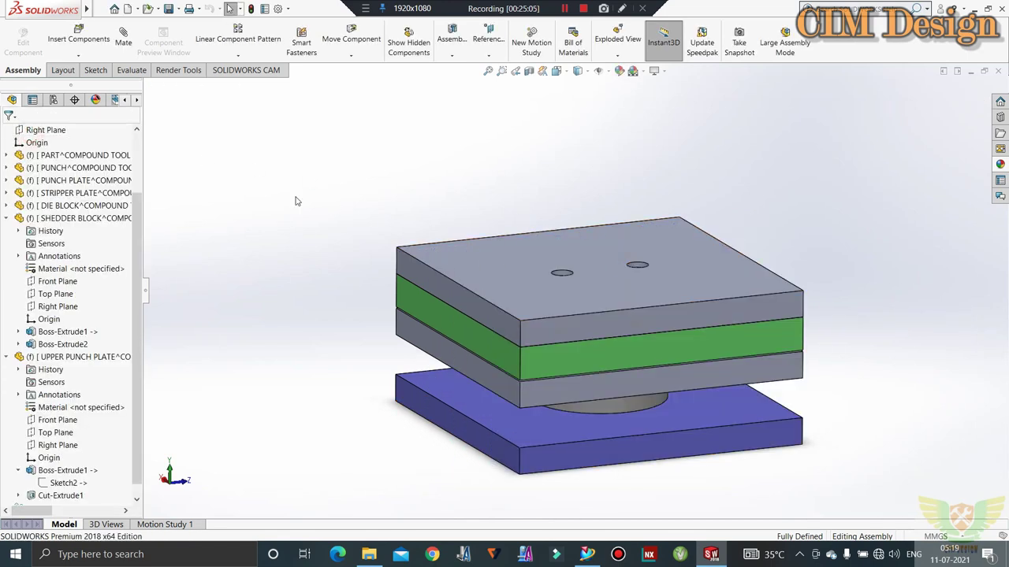
# Collapse the SHEDDER BLOCK and UPPER PUNCH PLATE nodes and insert a new empty part
pyautogui.scroll(-1, 102, 319)
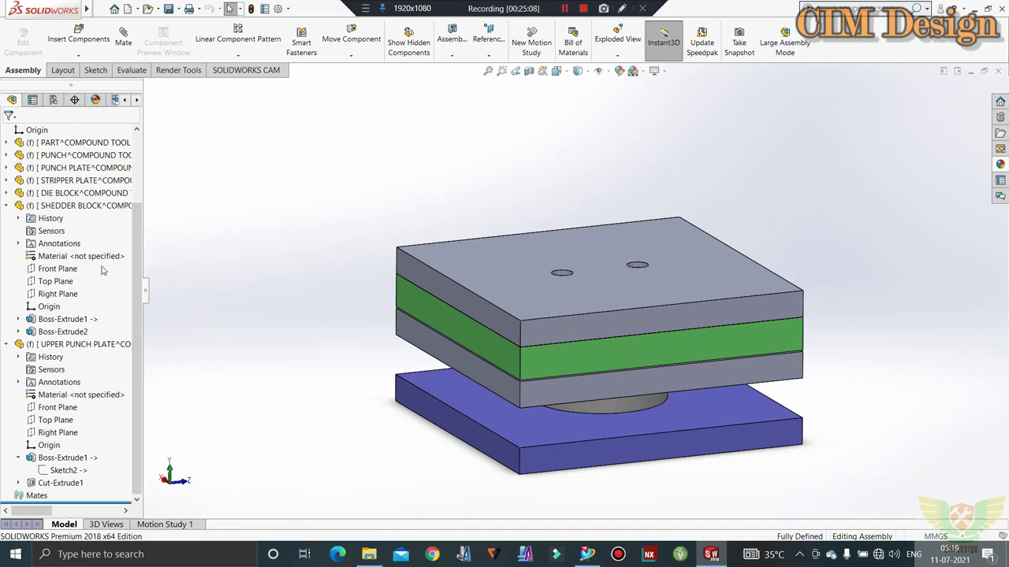
pyautogui.click(6, 207)
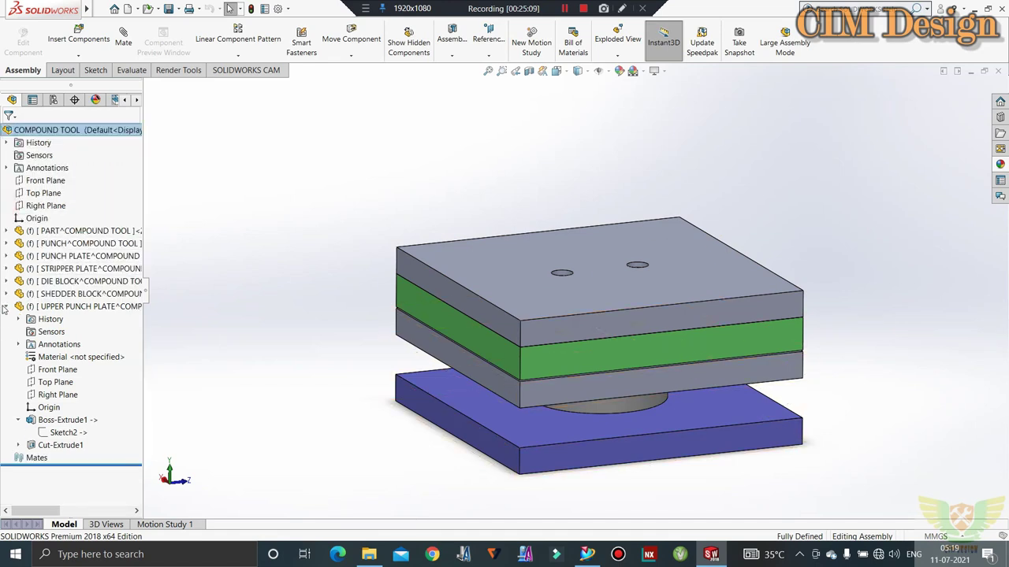
pyautogui.click(6, 308)
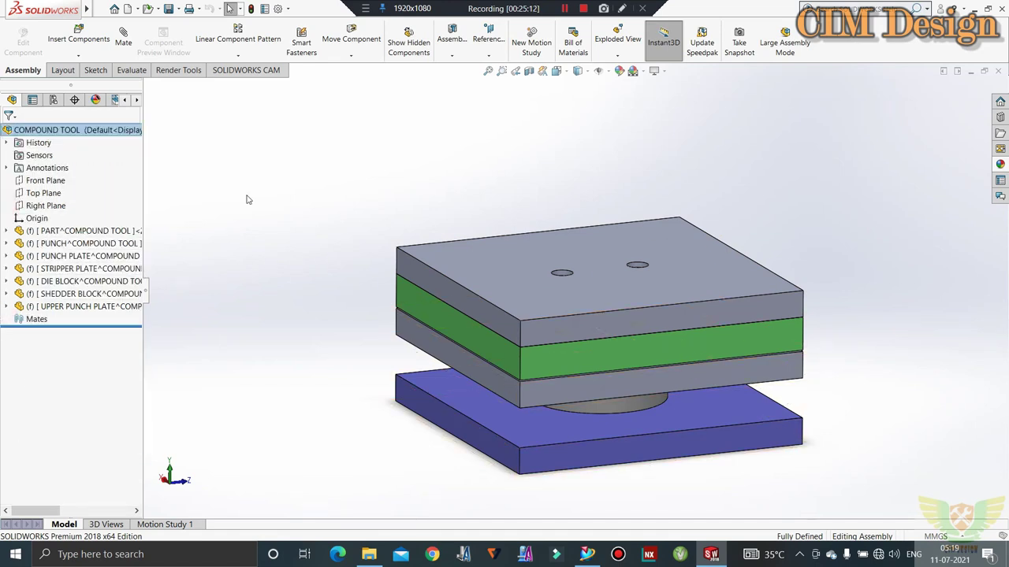
pyautogui.click(78, 55)
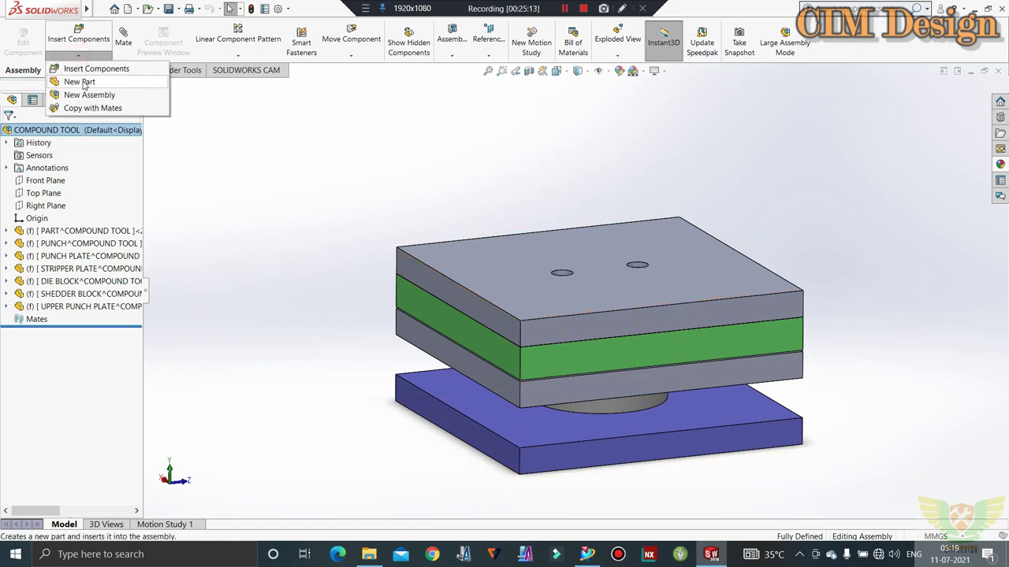
pyautogui.click(68, 79)
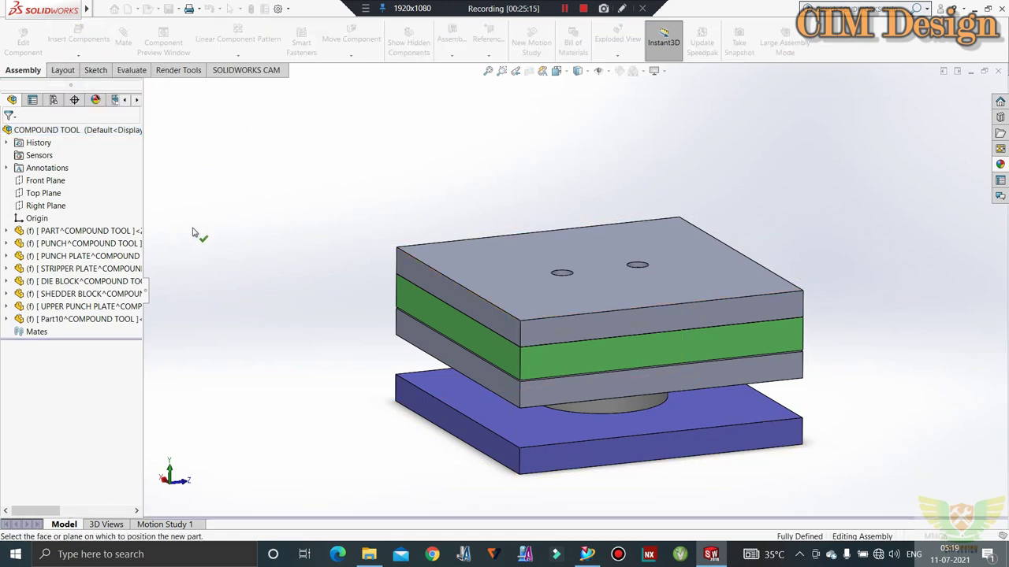
pyautogui.click(226, 335)
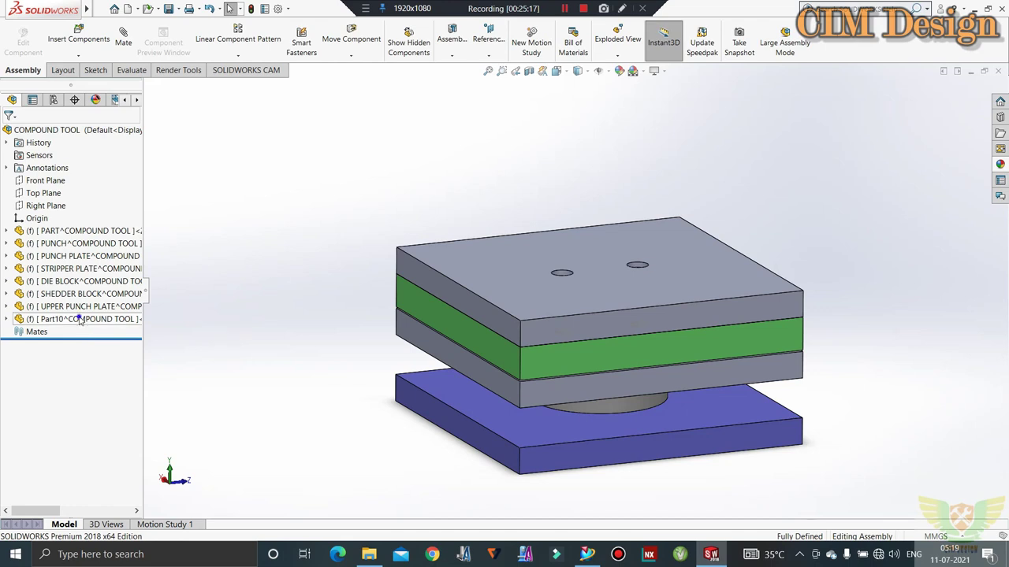
# Rename Part10 to TRUST PLATE and start editing it in context
pyautogui.rightClick(79, 319)
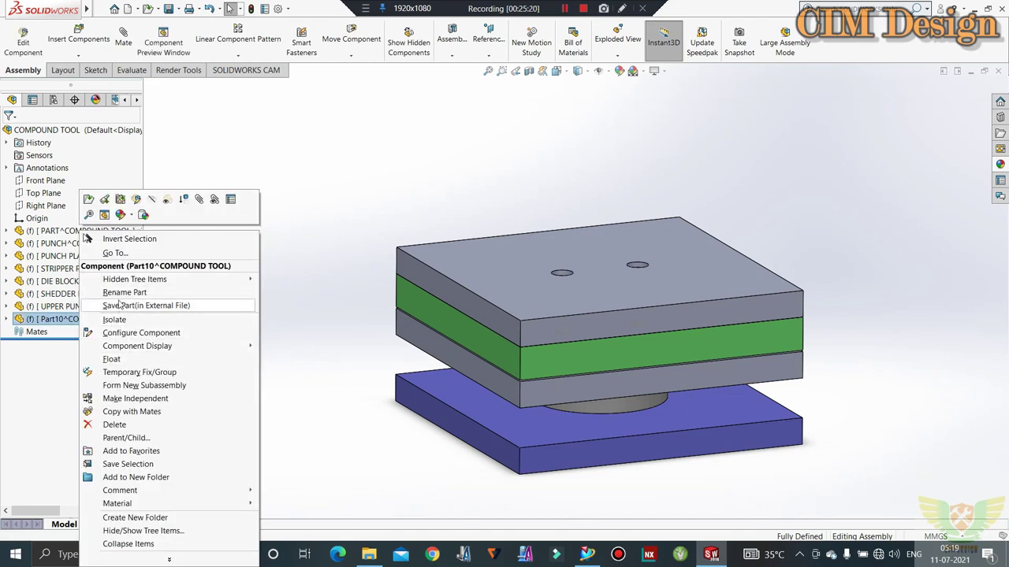
pyautogui.click(124, 293)
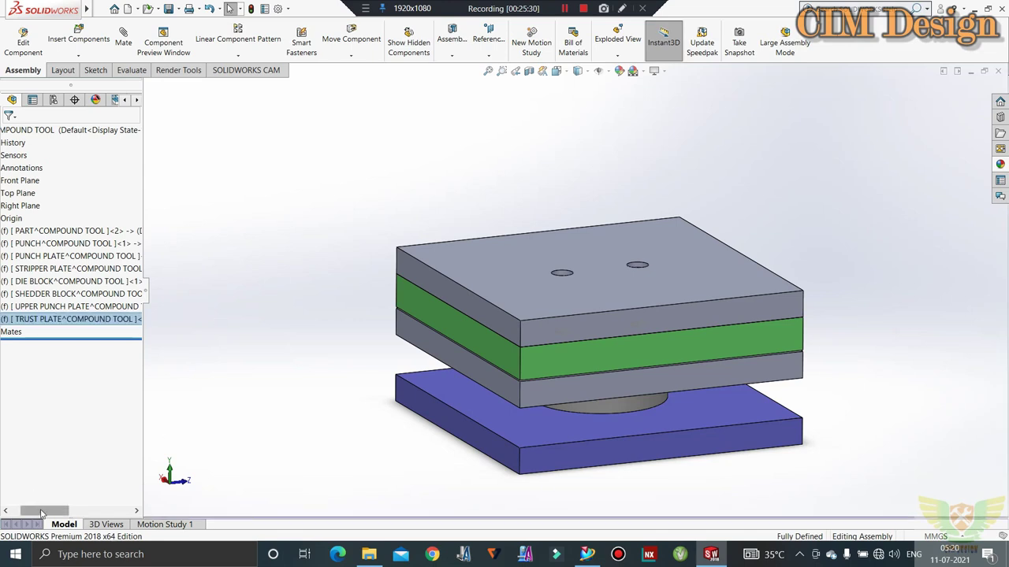
pyautogui.moveTo(41, 508); pyautogui.dragTo(30, 509)
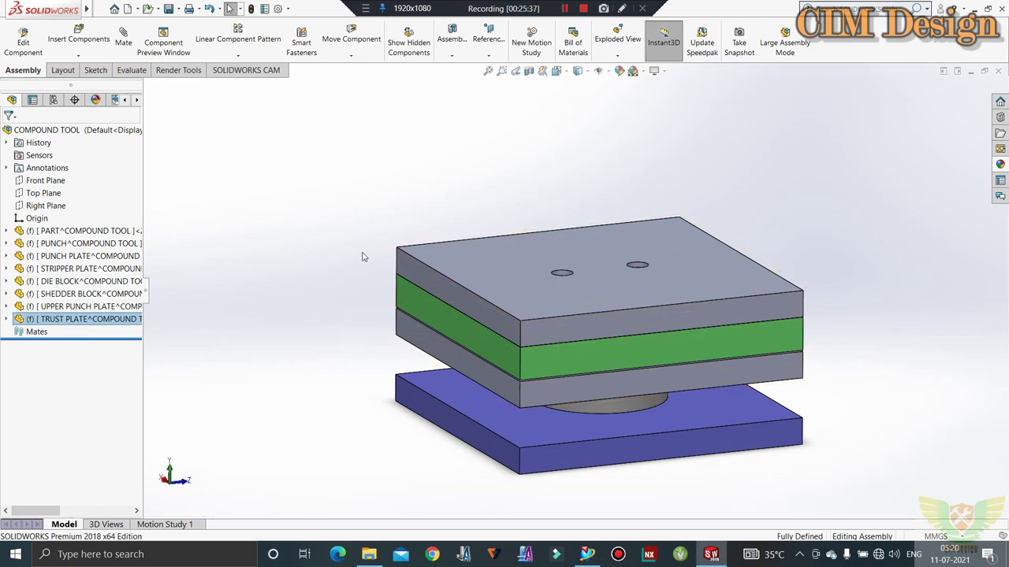
pyautogui.rightClick(69, 319)
pyautogui.click(129, 199)
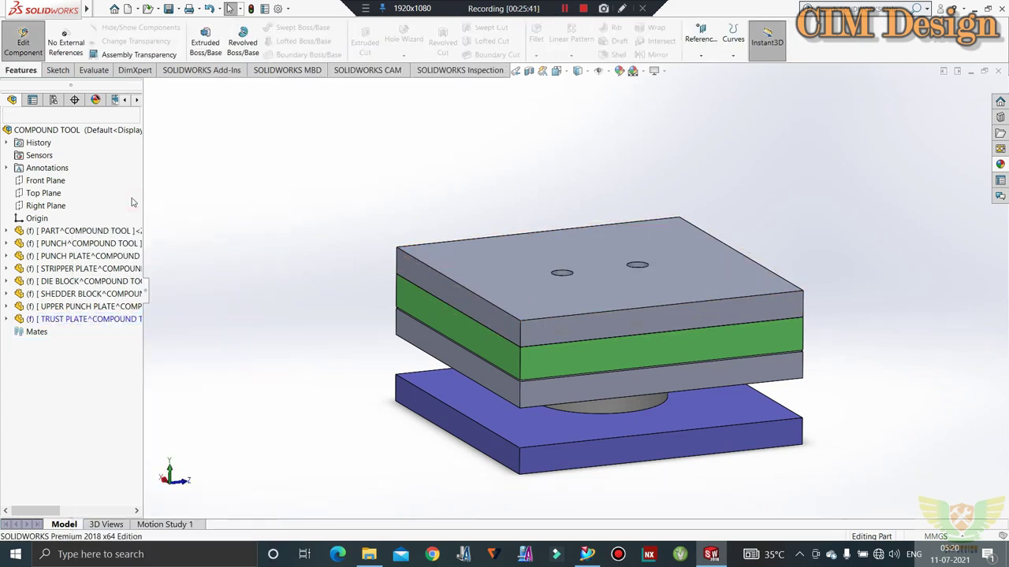
# Start a TRUST PLATE sketch on the upper punch plate's top face
pyautogui.click(56, 70)
pyautogui.click(199, 35)
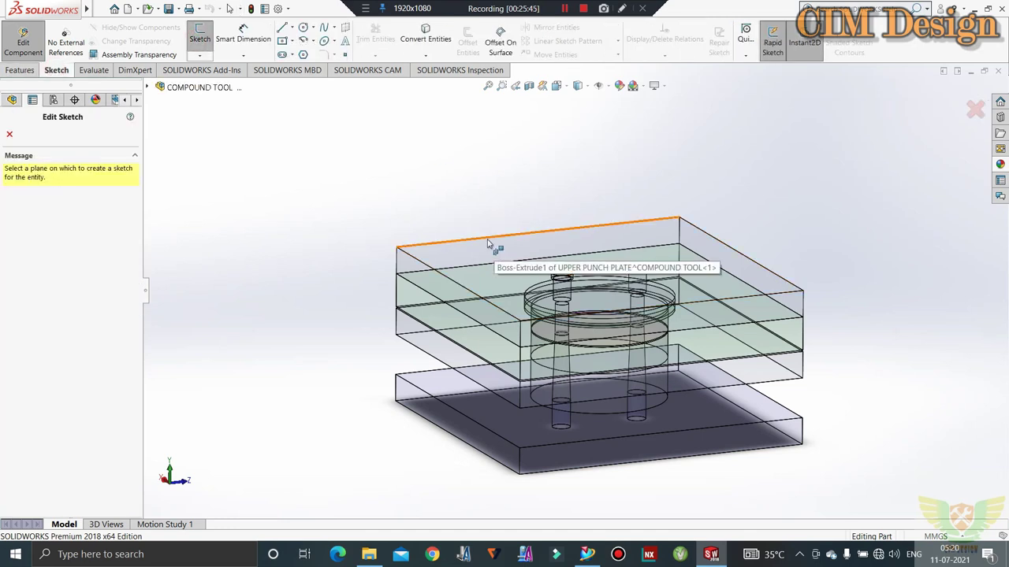
pyautogui.click(494, 261)
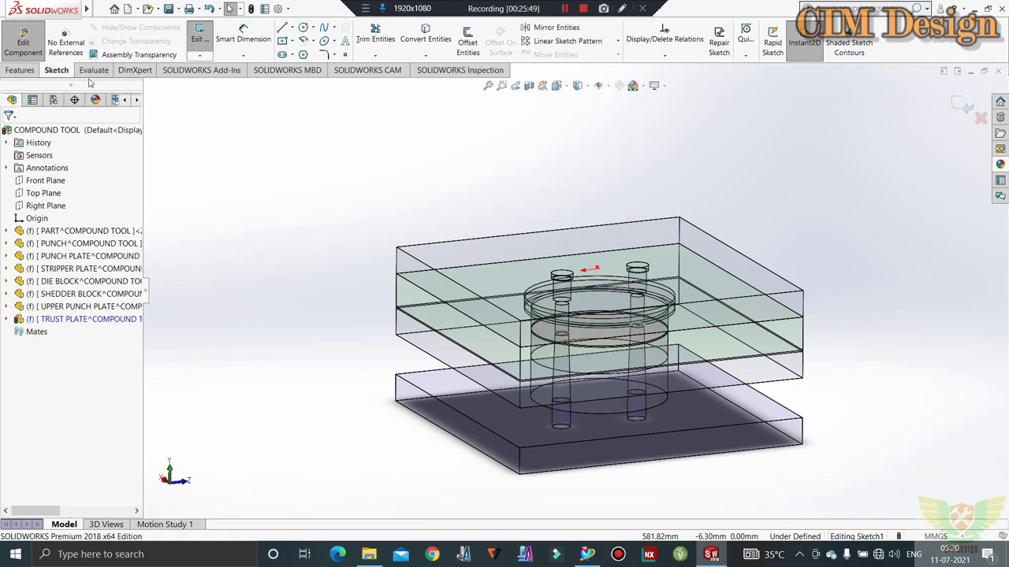
# Convert the plate's four top edges into sketch lines with Convert Entities and exit the sketch
pyautogui.click(425, 35)
pyautogui.click(444, 275)
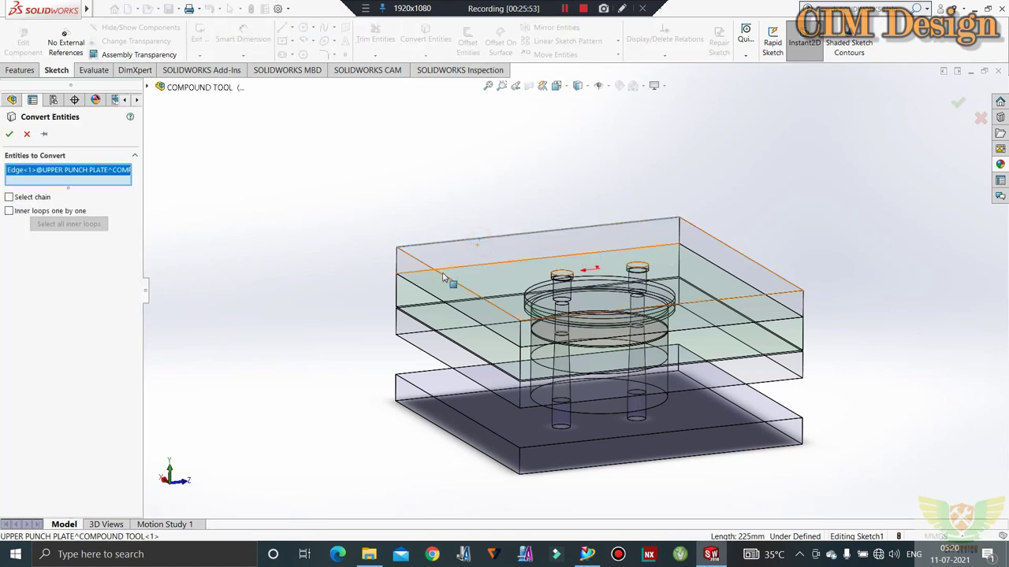
pyautogui.click(465, 272)
pyautogui.click(725, 241)
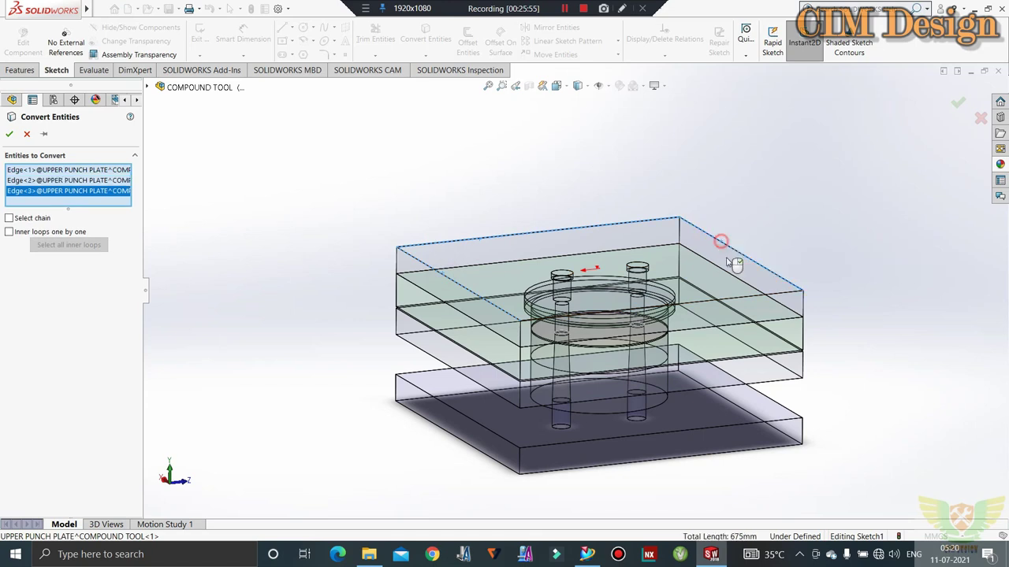
pyautogui.click(729, 300)
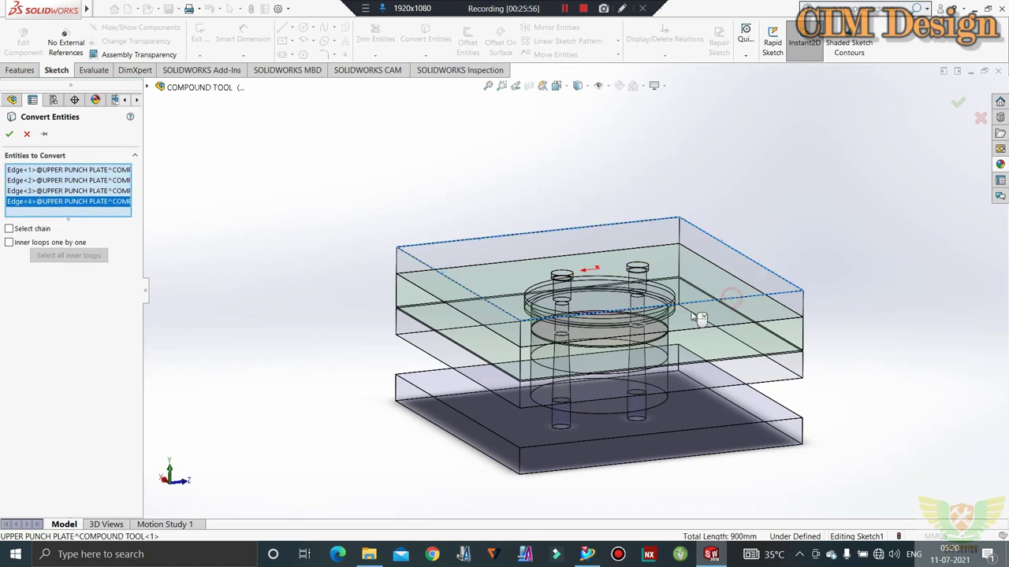
pyautogui.click(10, 135)
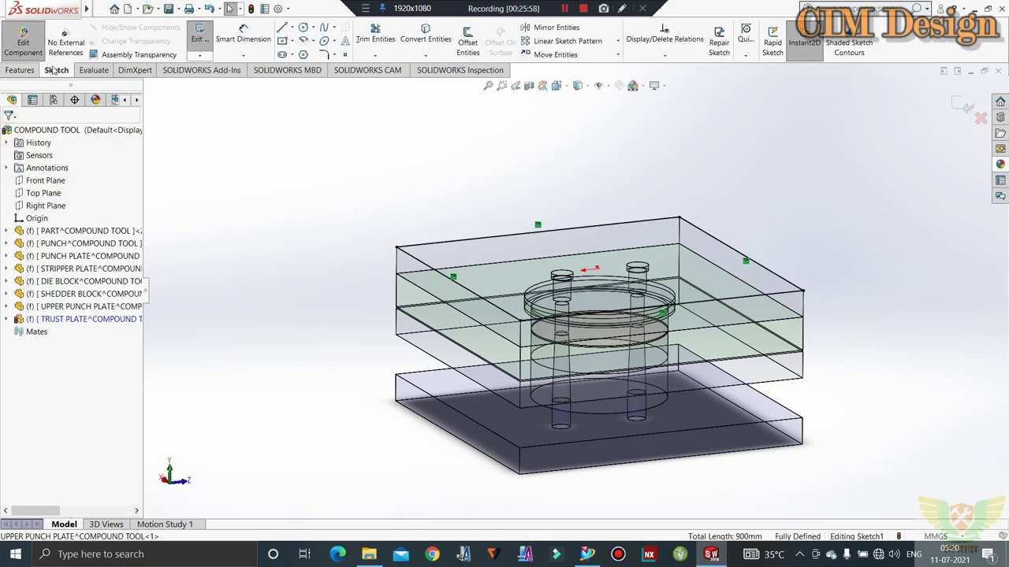
pyautogui.click(200, 35)
pyautogui.click(24, 71)
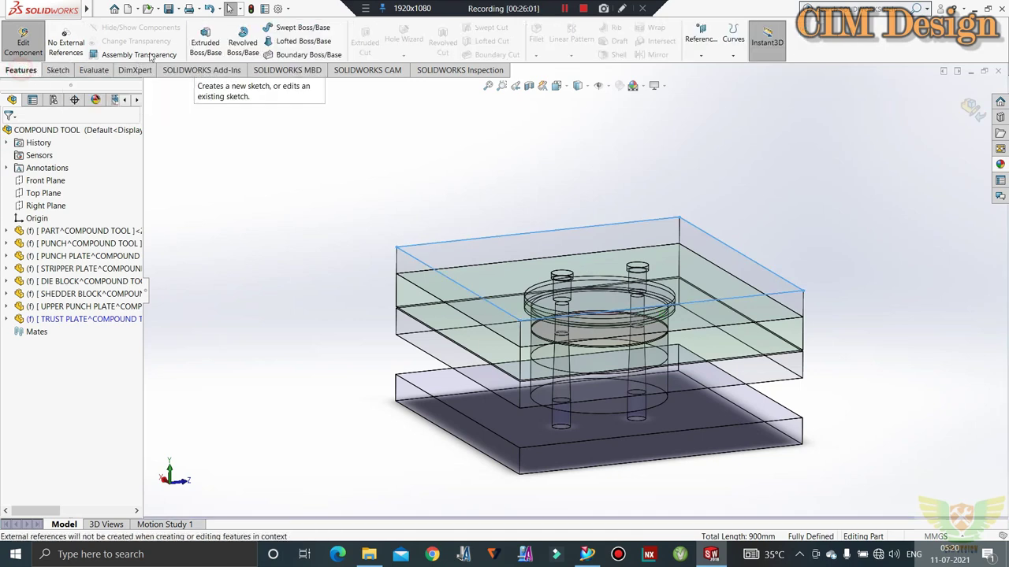
# Extrude the outline 6.00 mm into a solid plate, then return to the assembly and rebuild
pyautogui.click(206, 40)
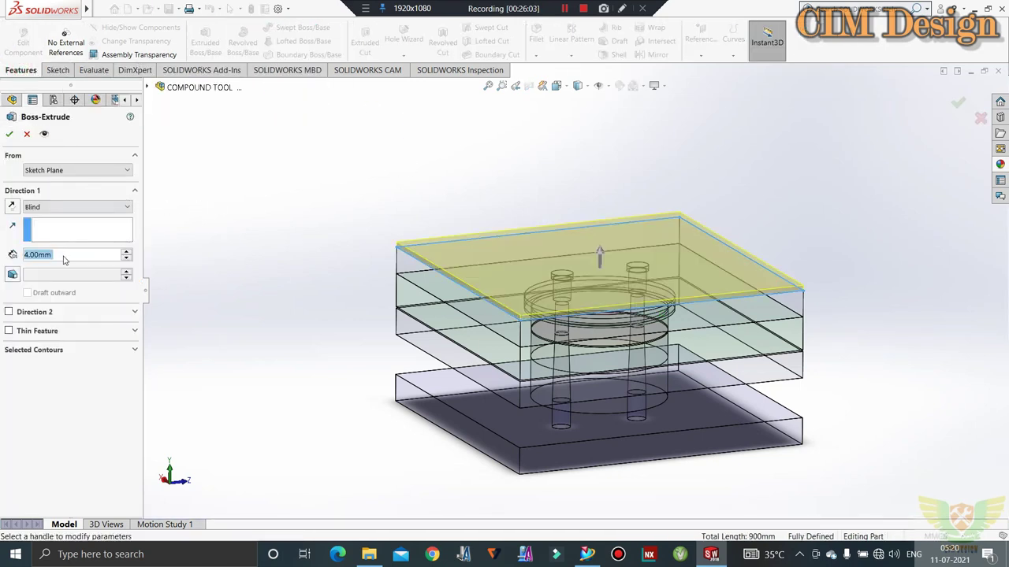
pyautogui.scroll(1, 65, 261)
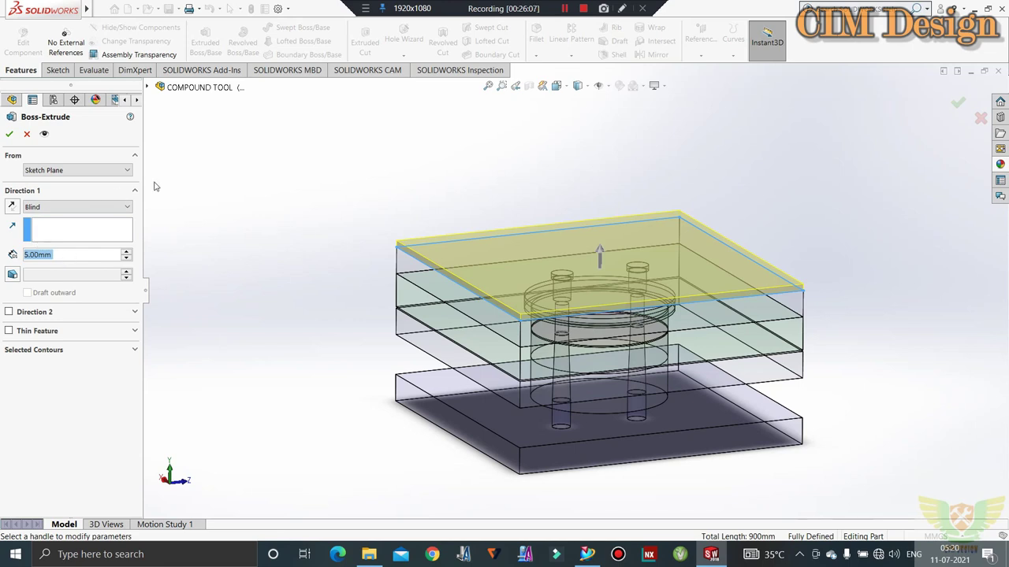
pyautogui.scroll(1, 155, 186)
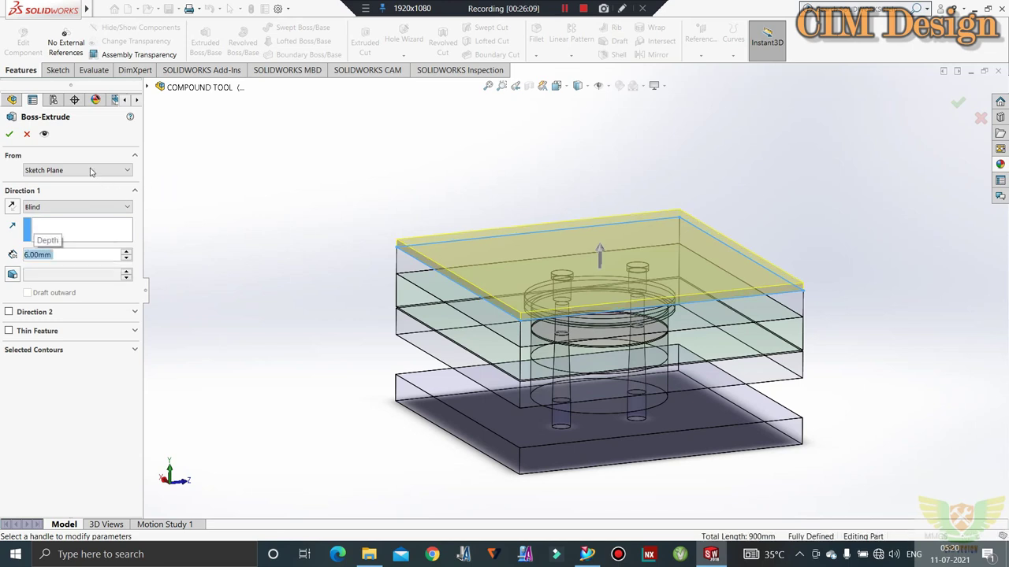
pyautogui.click(10, 135)
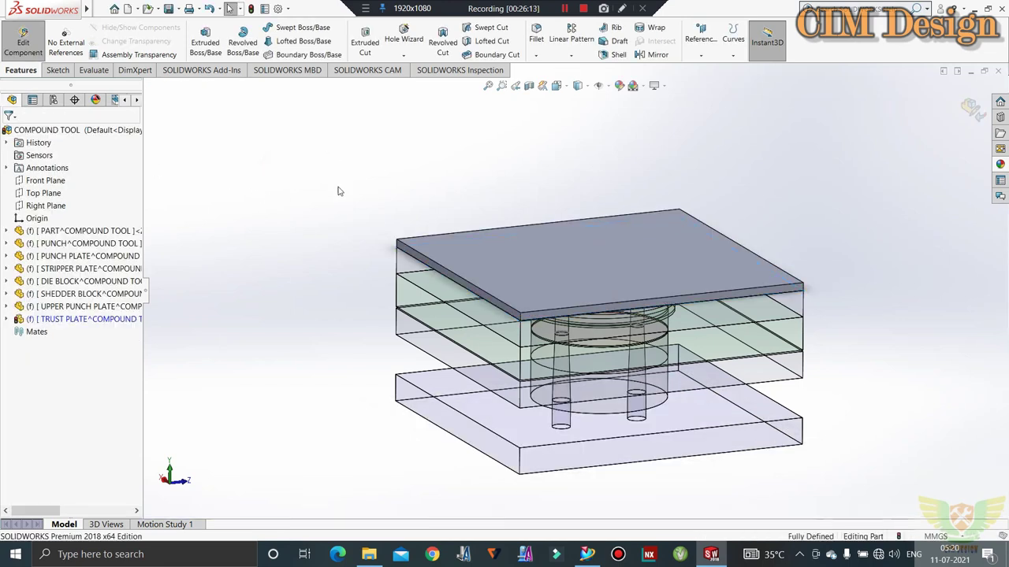
pyautogui.click(22, 42)
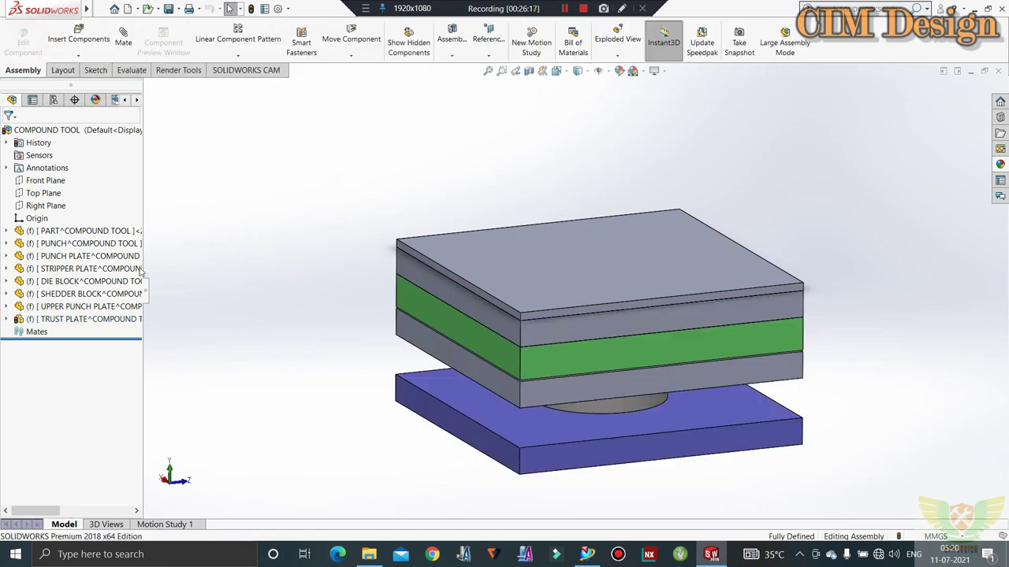
pyautogui.click(250, 10)
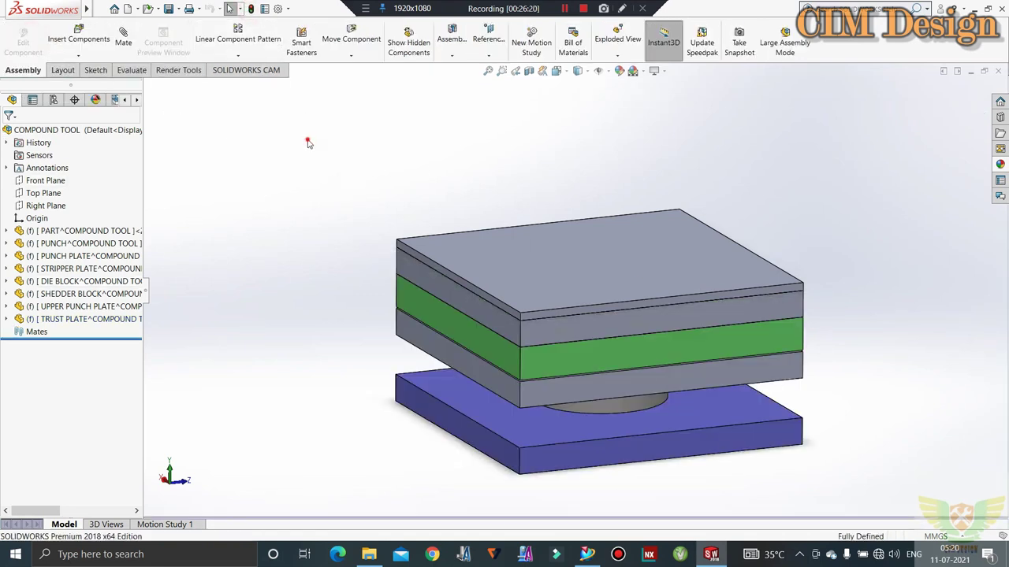
# Color the thrust plate orange through Appearances, then save with Ctrl+S
pyautogui.click(522, 272)
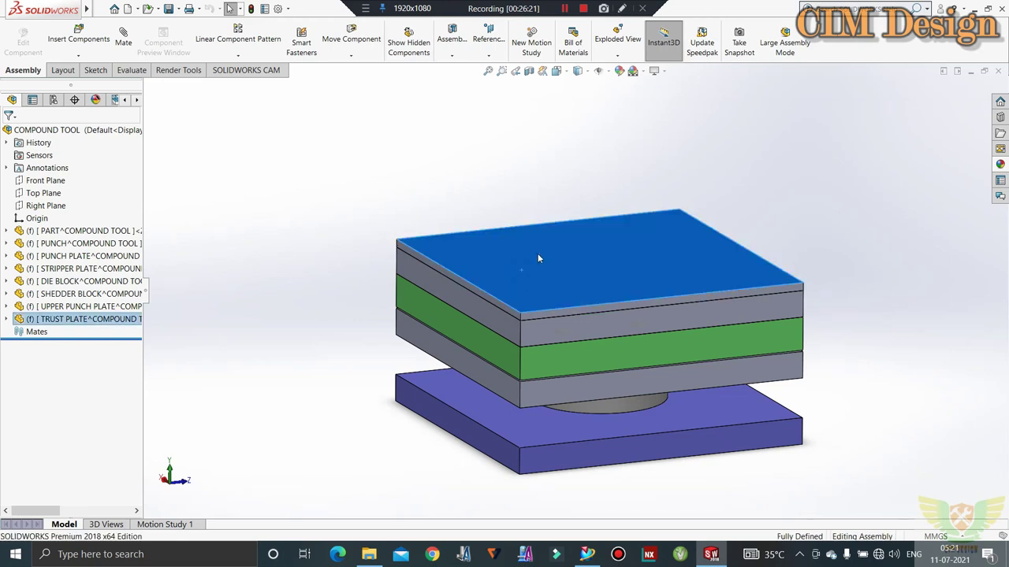
pyautogui.rightClick(537, 253)
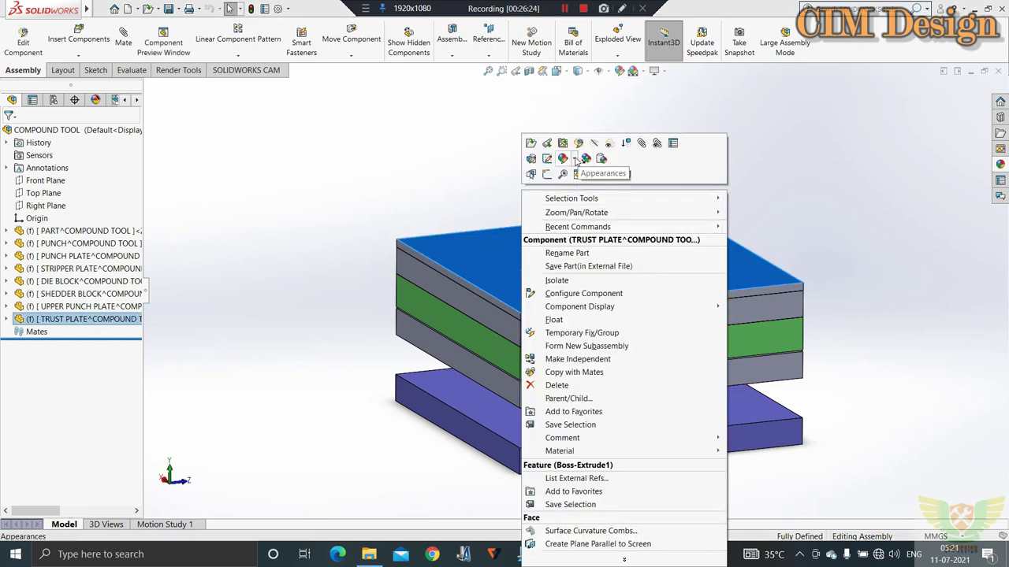
pyautogui.click(573, 158)
pyautogui.click(595, 227)
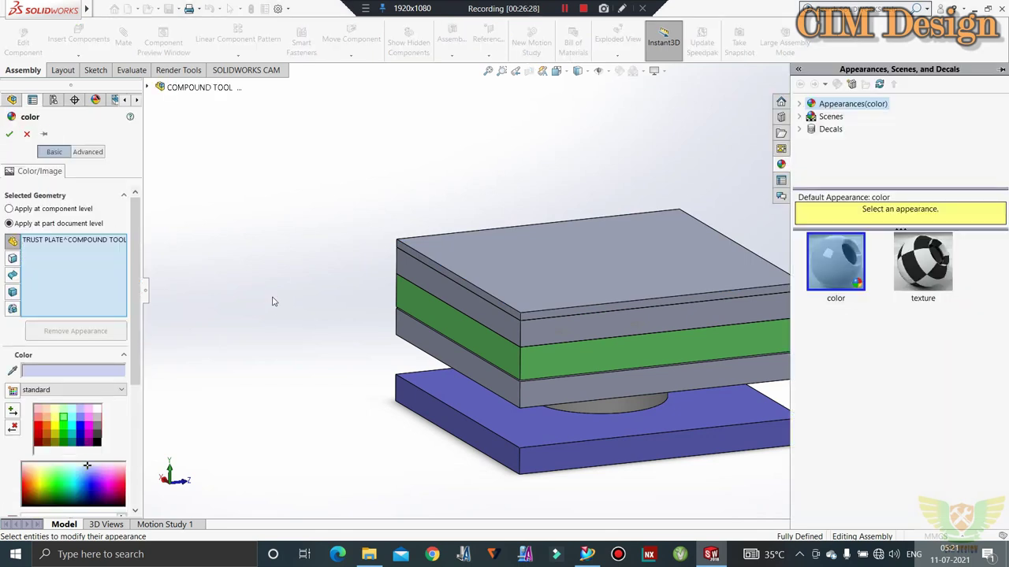
pyautogui.click(47, 427)
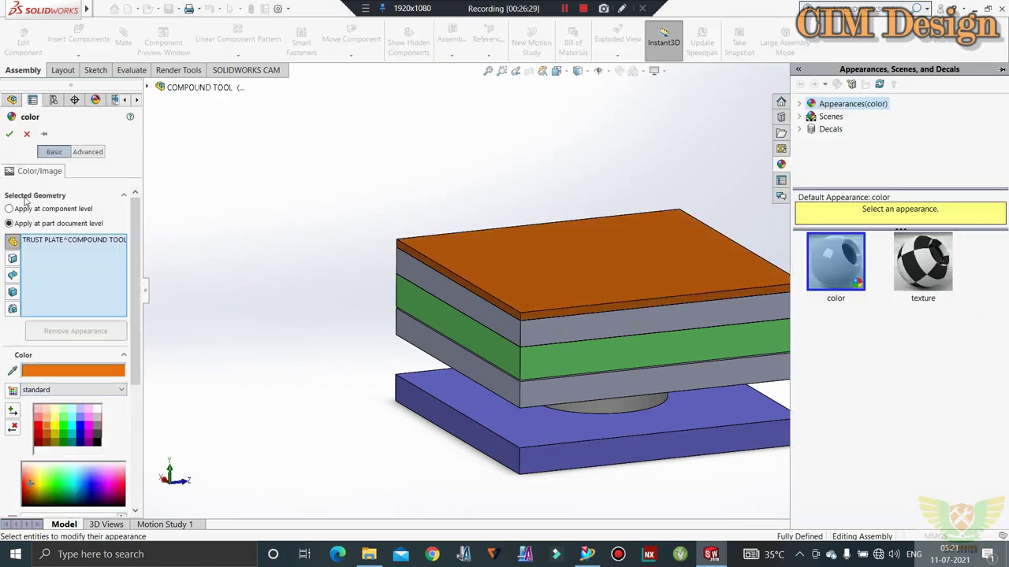
pyautogui.click(7, 135)
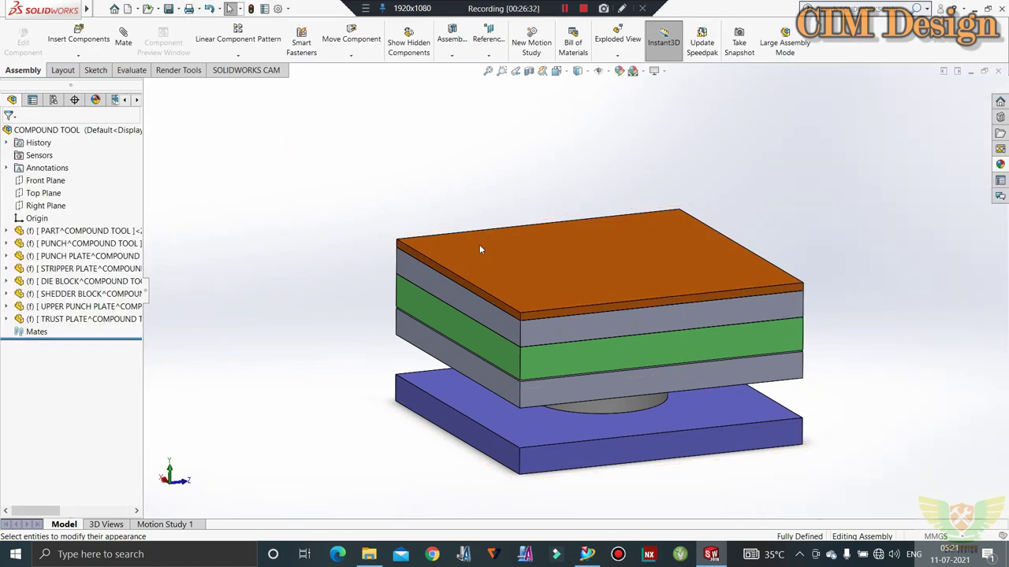
pyautogui.moveTo(611, 266)
pyautogui.mouseDown(button='middle')
pyautogui.moveTo(602, 267)
pyautogui.moveTo(612, 255)
pyautogui.moveTo(607, 265)
pyautogui.mouseUp(button='middle')
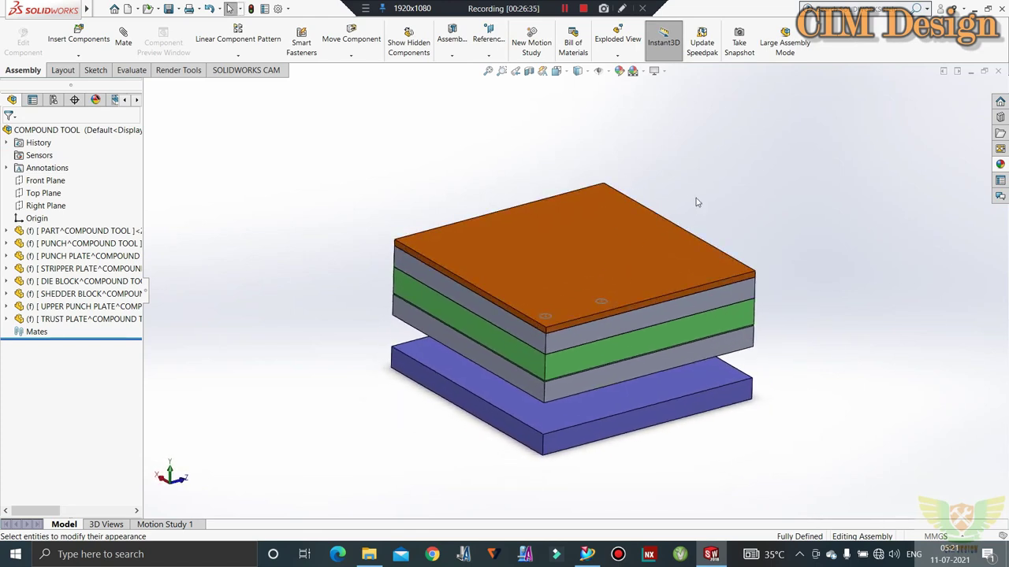
pyautogui.hotkey('ctrl', 's')
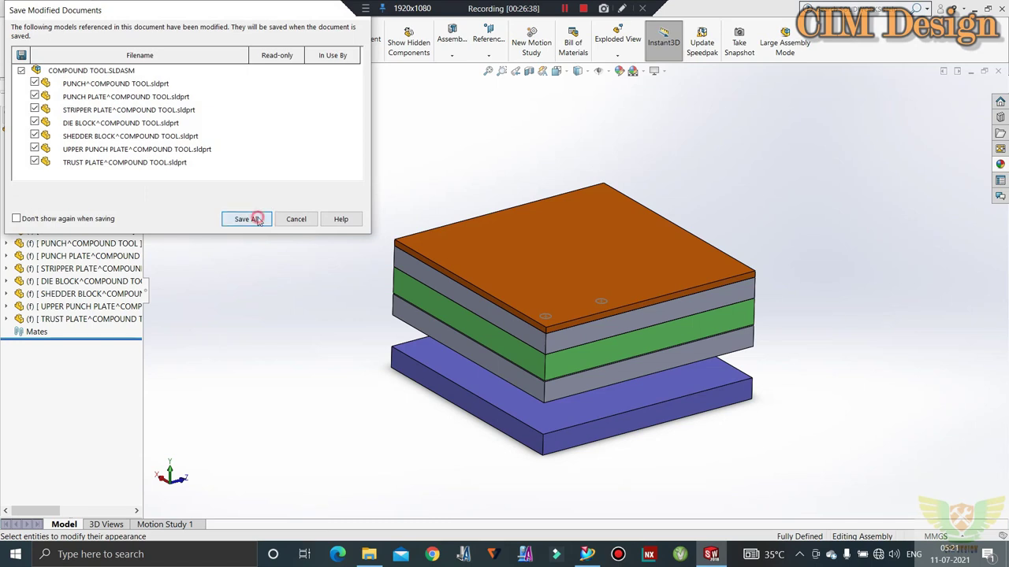
# Choose Save All and confirm saving the virtual components internally
pyautogui.click(258, 219)
pyautogui.click(512, 242)
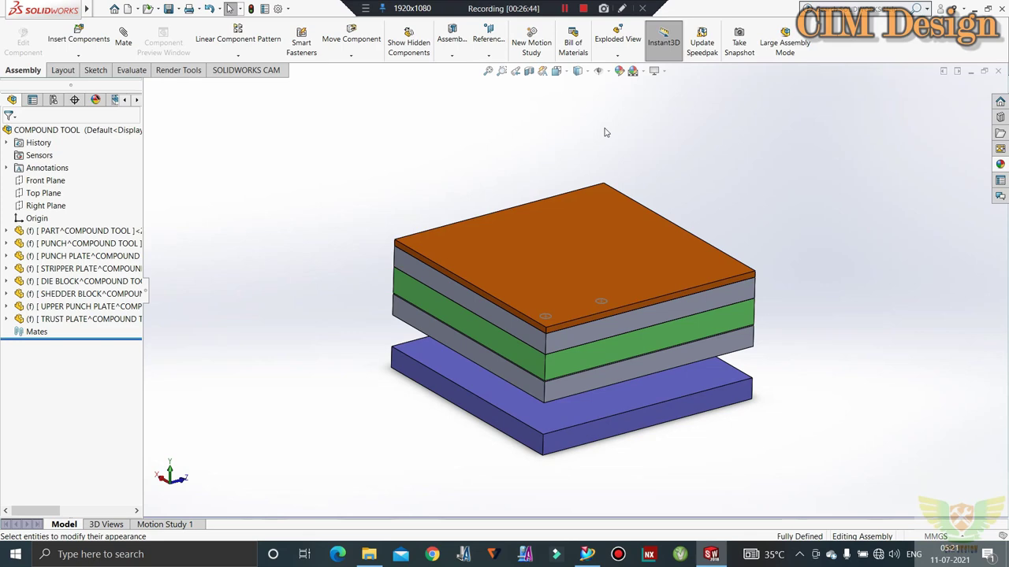
# Section the assembly along the Right Plane and inspect it from Left and tilted views
pyautogui.click(529, 71)
pyautogui.moveTo(695, 175)
pyautogui.mouseDown(button='middle')
pyautogui.moveTo(646, 129)
pyautogui.moveTo(687, 145)
pyautogui.mouseUp(button='middle')
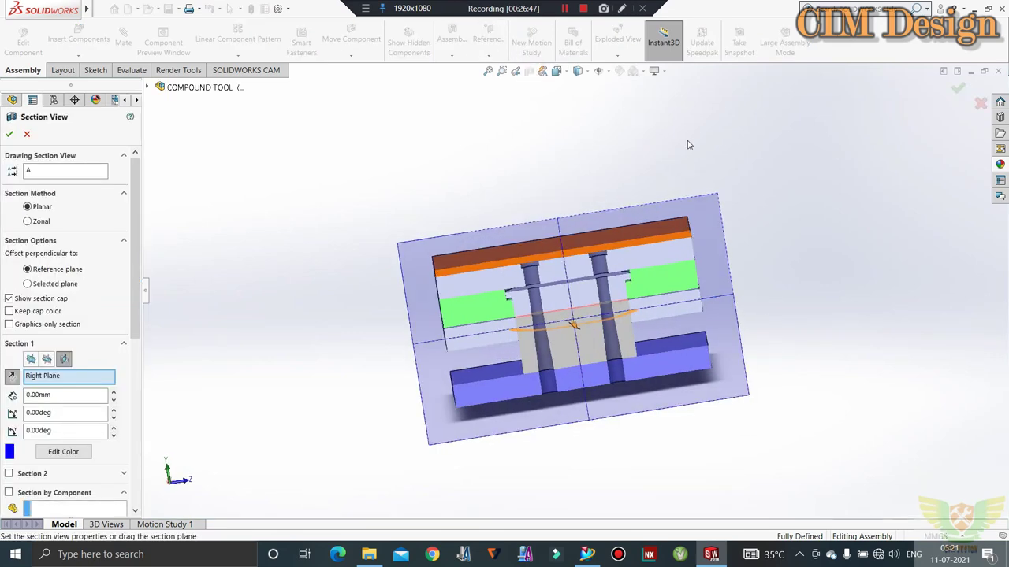
pyautogui.click(9, 134)
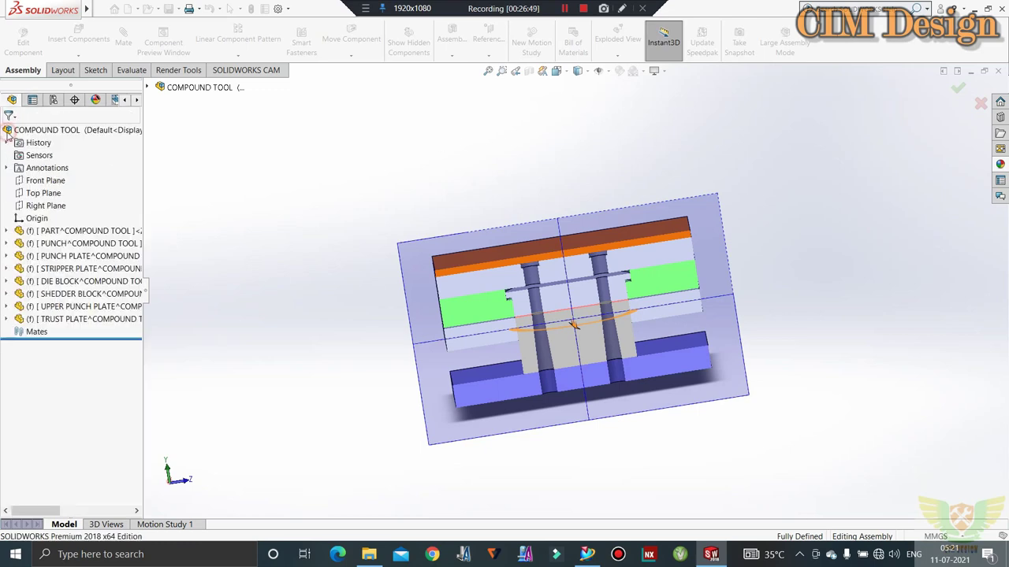
pyautogui.hotkey('ctrl', '3')
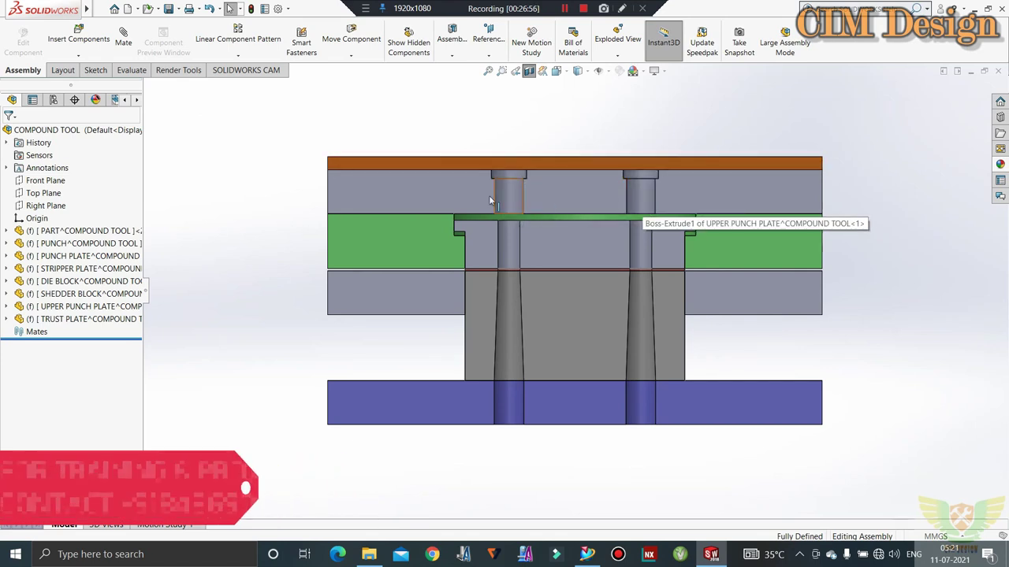
pyautogui.press('Right')
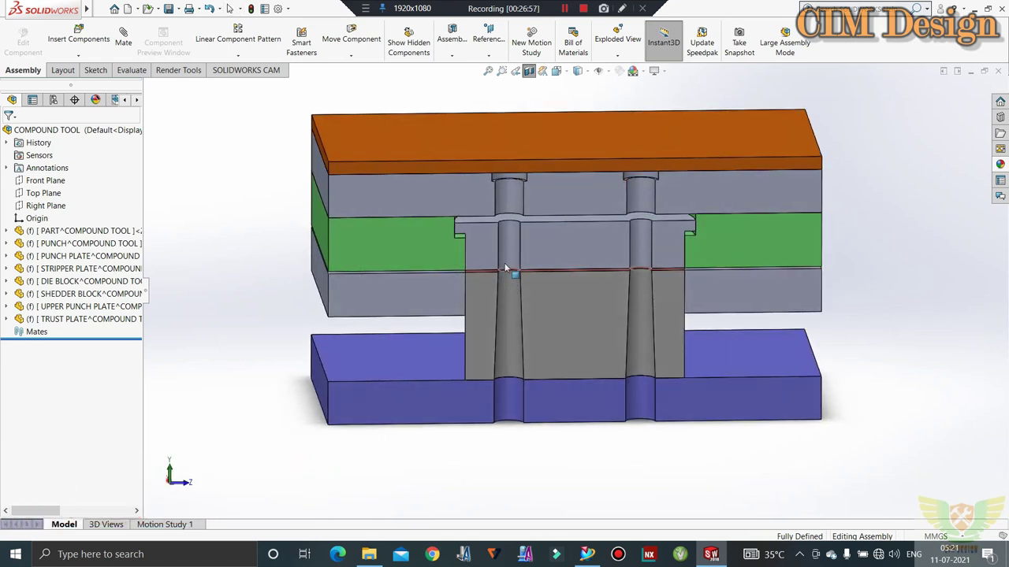
pyautogui.press('Down')
pyautogui.scroll(2, 510, 252)
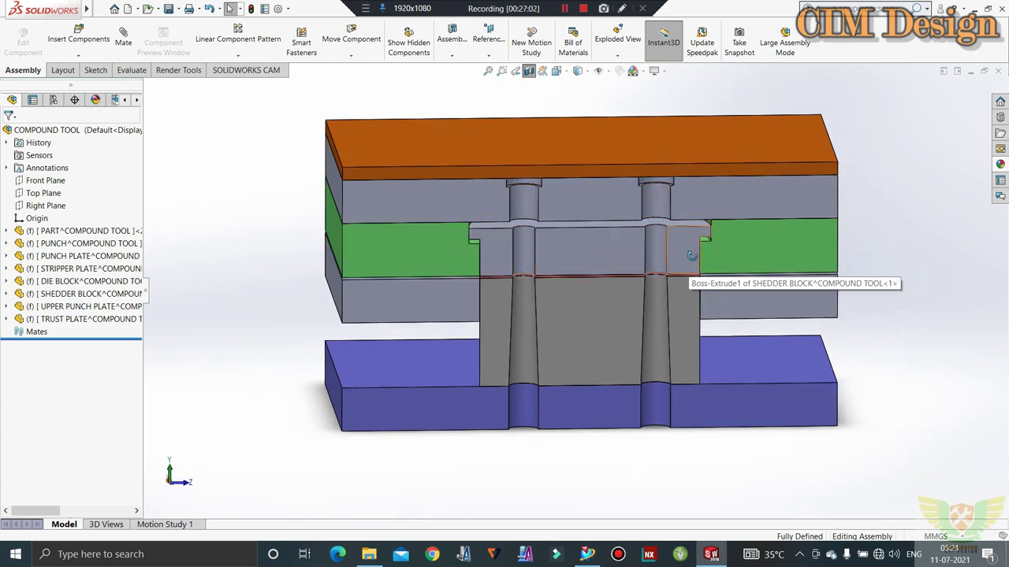
pyautogui.press('Up')
pyautogui.scroll(-2, 570, 252)
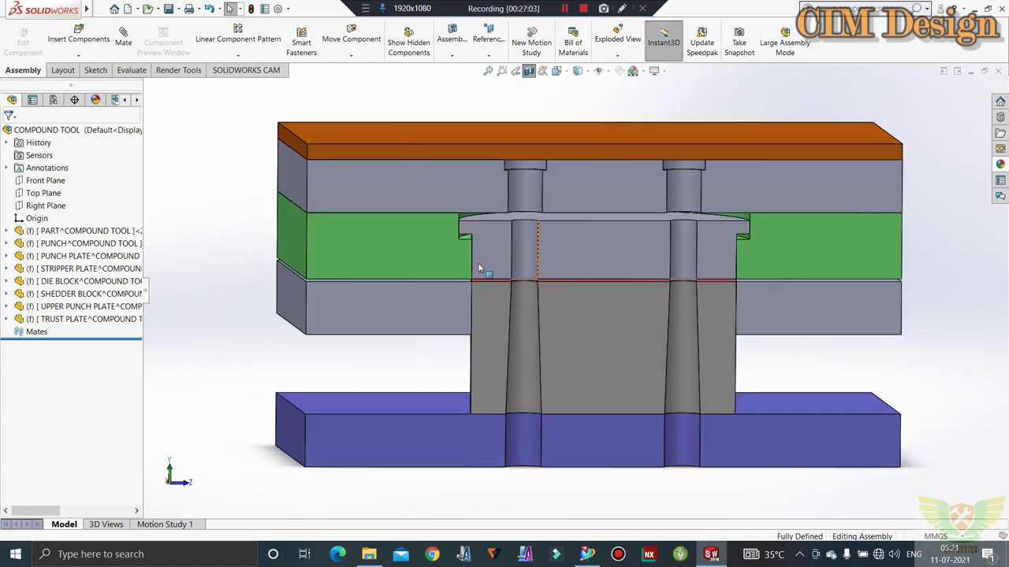
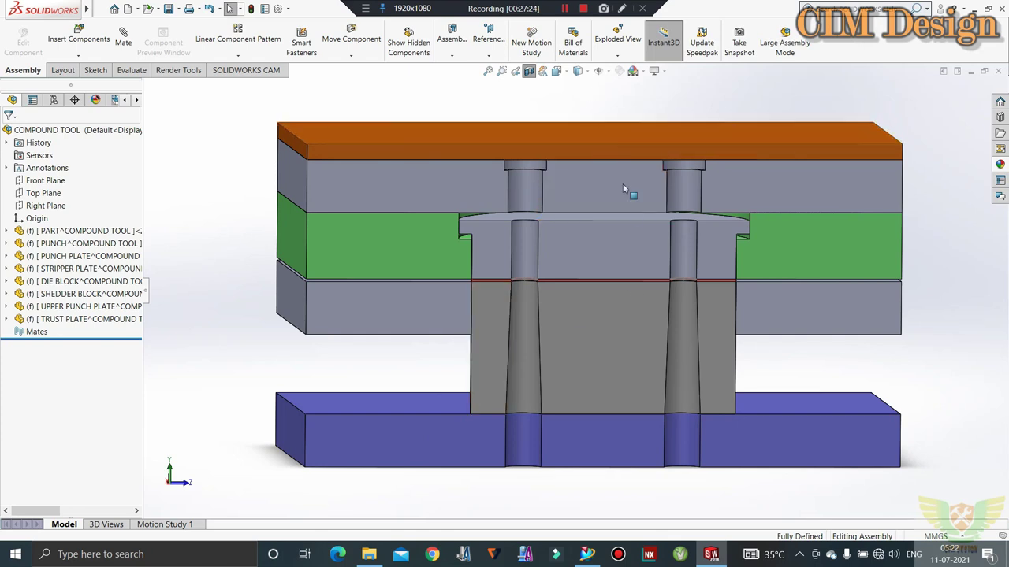
# Frame the assembly and start editing the TRUST PLATE in place
pyautogui.hotkey('shift', 'z')
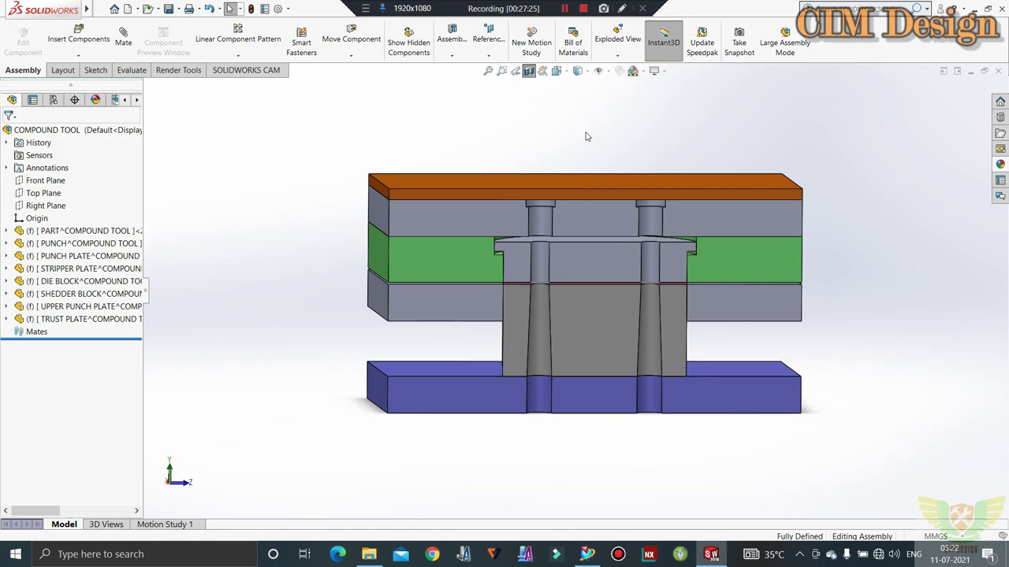
pyautogui.moveTo(647, 241)
pyautogui.mouseDown(button='middle')
pyautogui.moveTo(615, 184)
pyautogui.moveTo(629, 256)
pyautogui.moveTo(598, 264)
pyautogui.moveTo(607, 284)
pyautogui.mouseUp(button='middle')
pyautogui.scroll(-2, 629, 256)
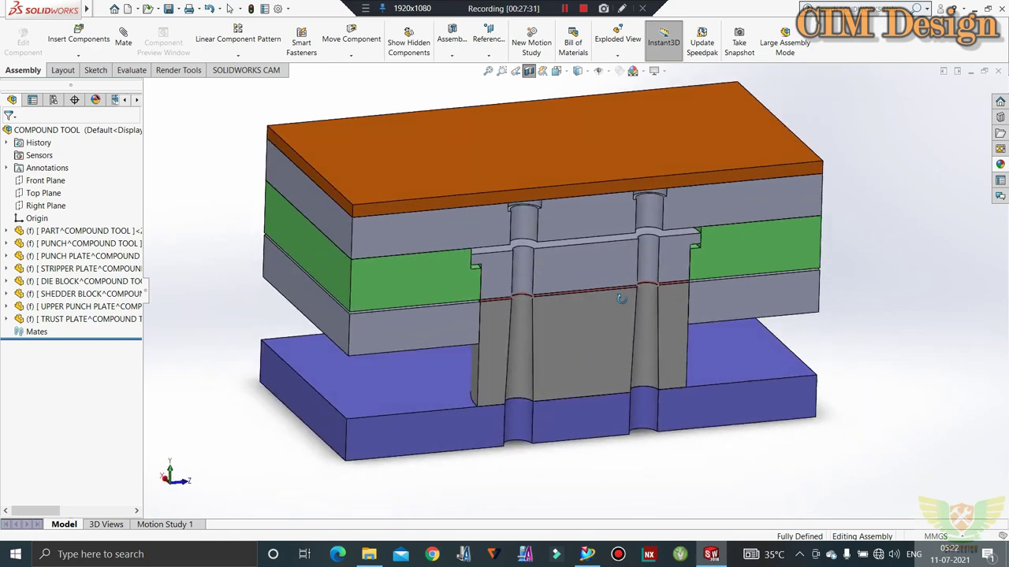
pyautogui.moveTo(598, 347); pyautogui.dragTo(563, 25, button='middle')
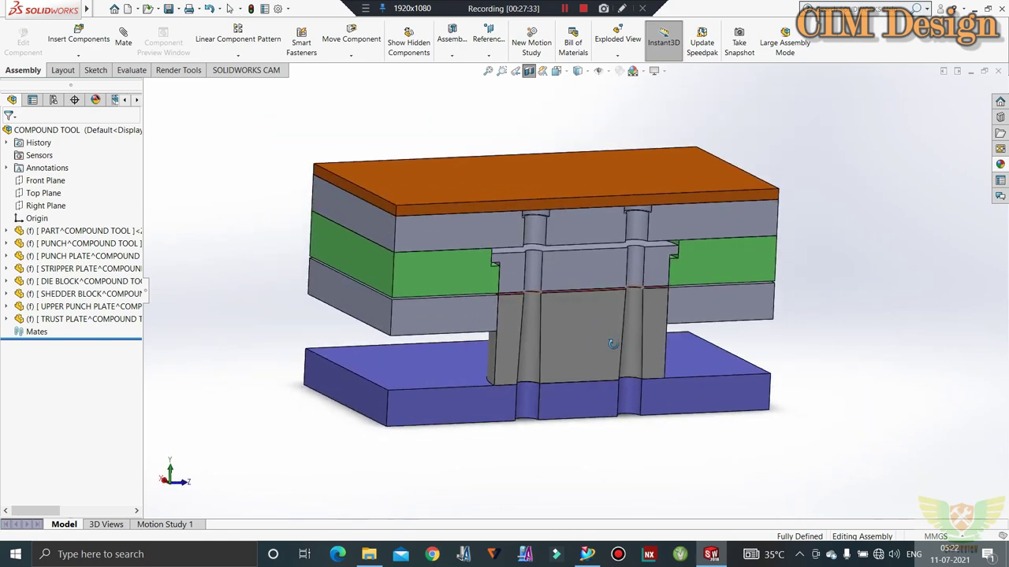
pyautogui.hotkey('ctrl', '7')
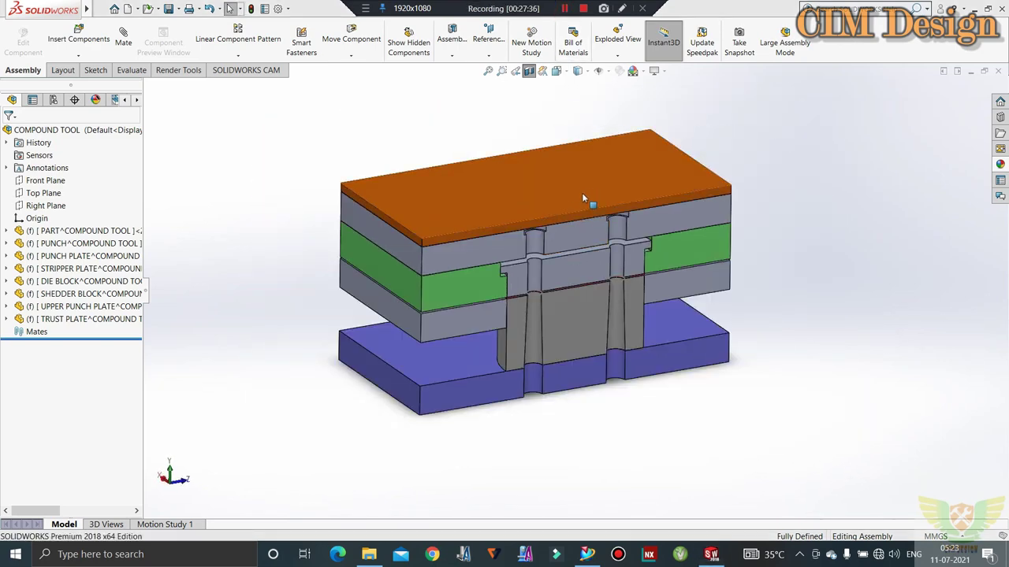
pyautogui.scroll(-2, 580, 233)
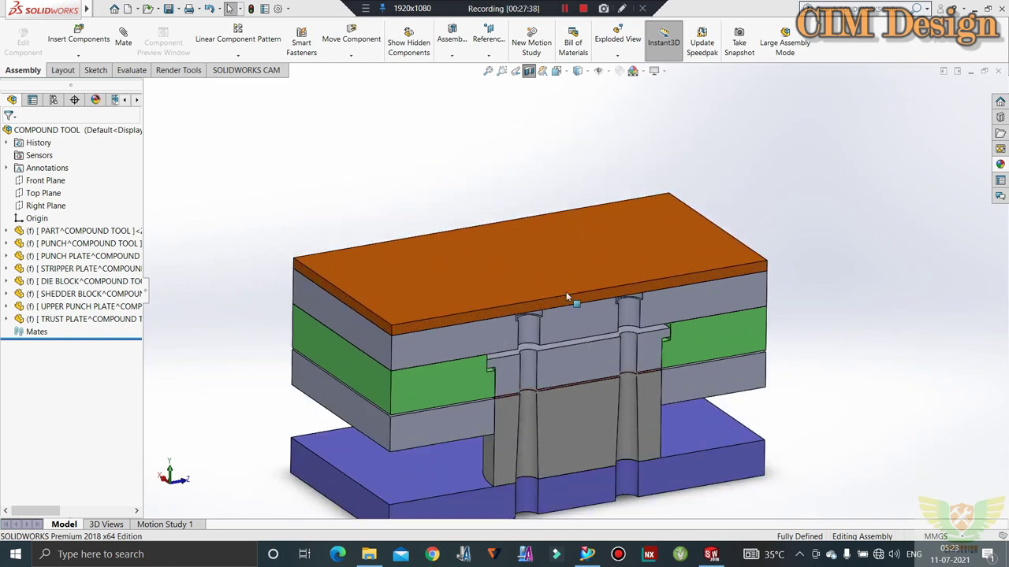
pyautogui.click(342, 268)
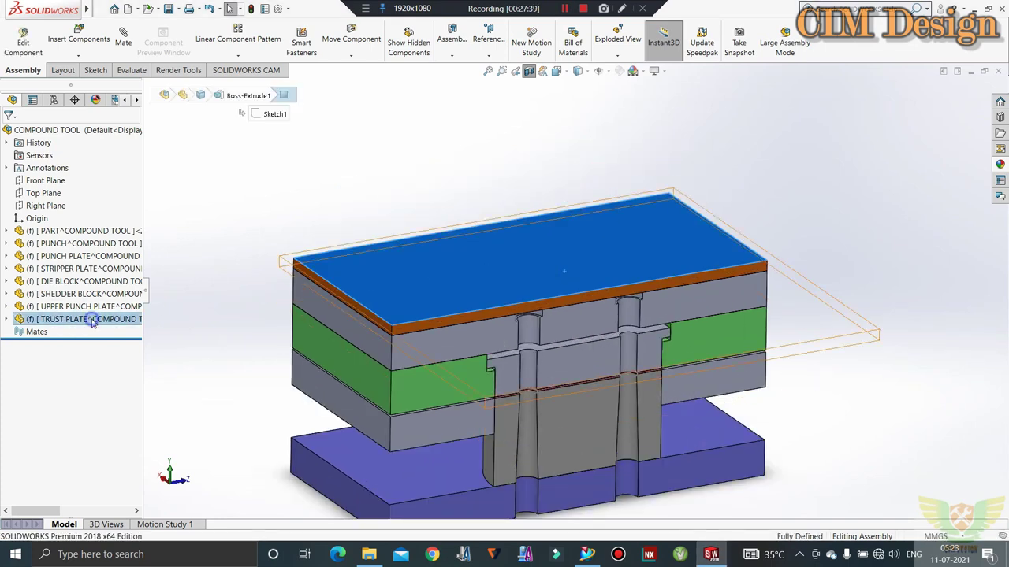
pyautogui.rightClick(86, 319)
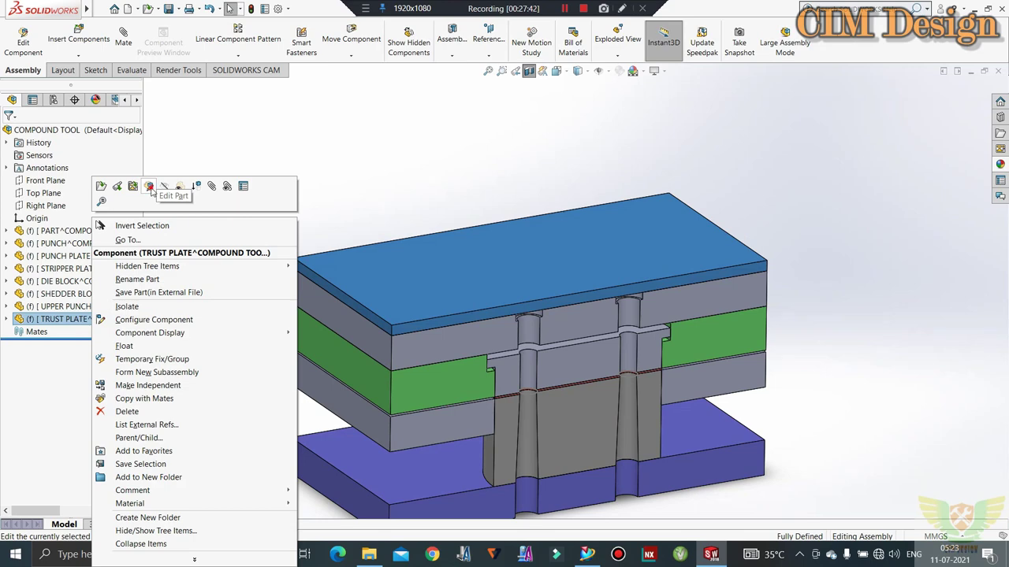
pyautogui.click(149, 186)
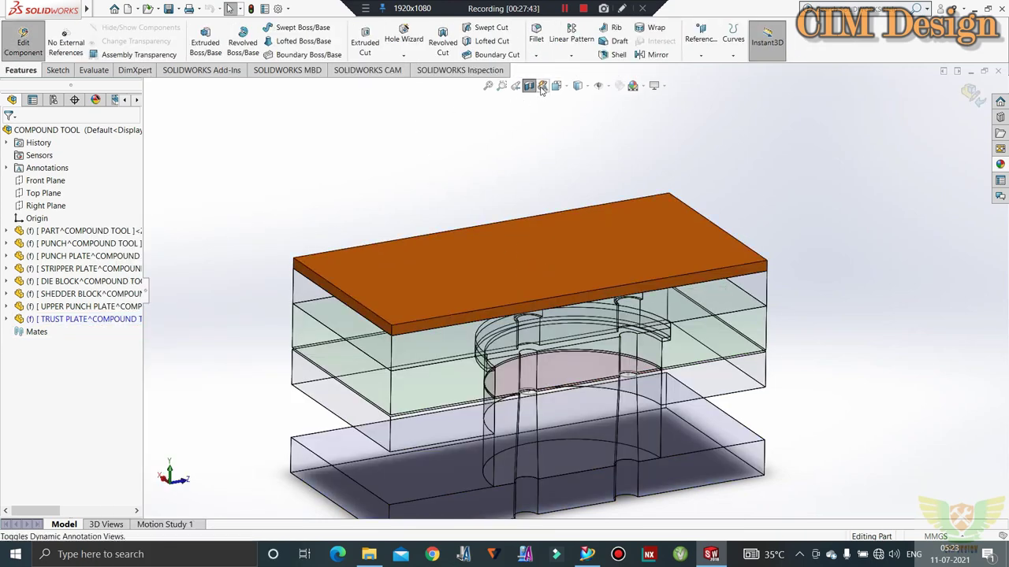
# Show the plate from the Top view in perspective with Wireframe display style
pyautogui.click(542, 89)
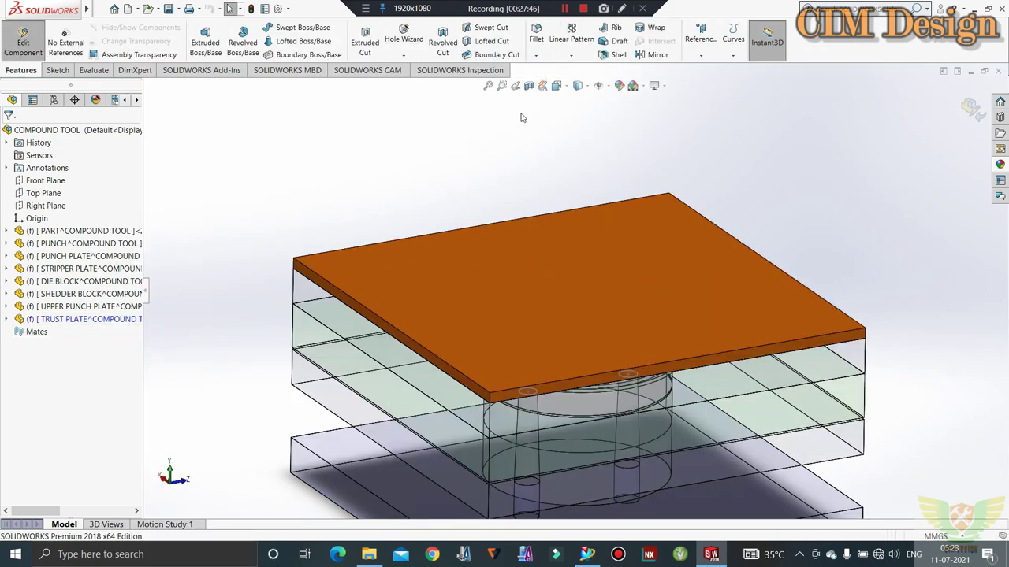
pyautogui.moveTo(520, 118); pyautogui.dragTo(562, 177, button='middle')
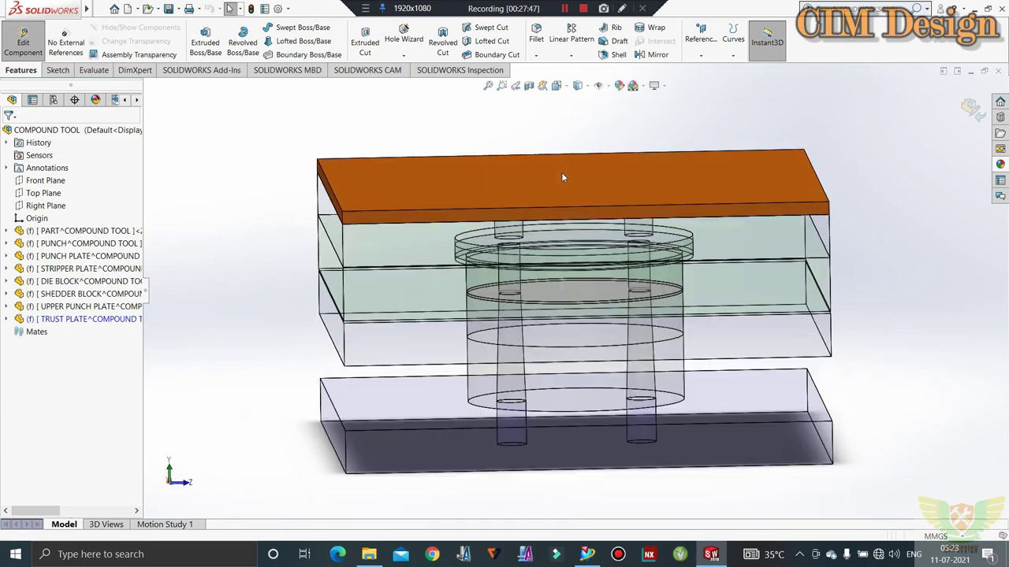
pyautogui.hotkey('ctrl', '3')
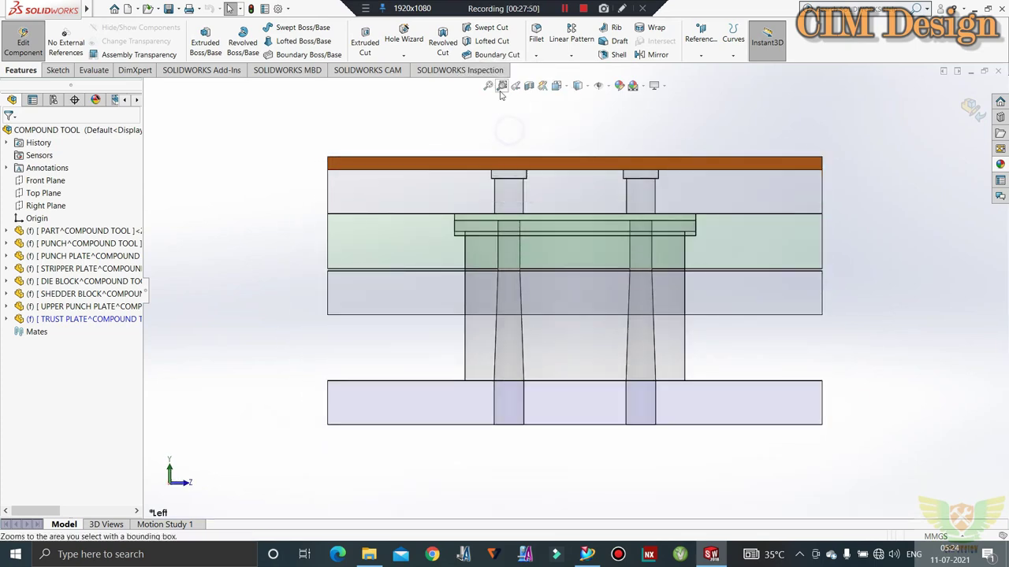
pyautogui.hotkey('ctrl', '5')
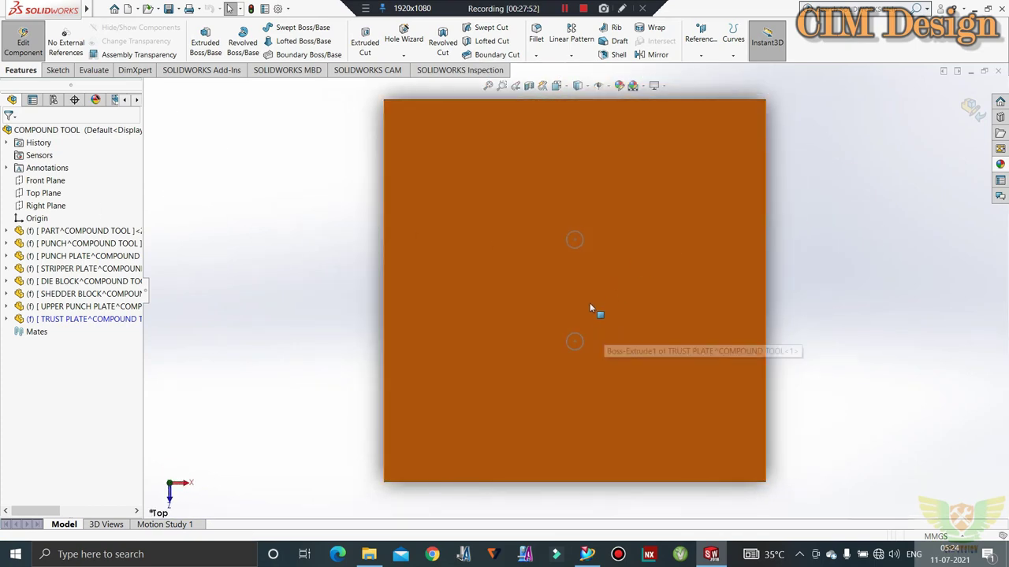
pyautogui.click(586, 86)
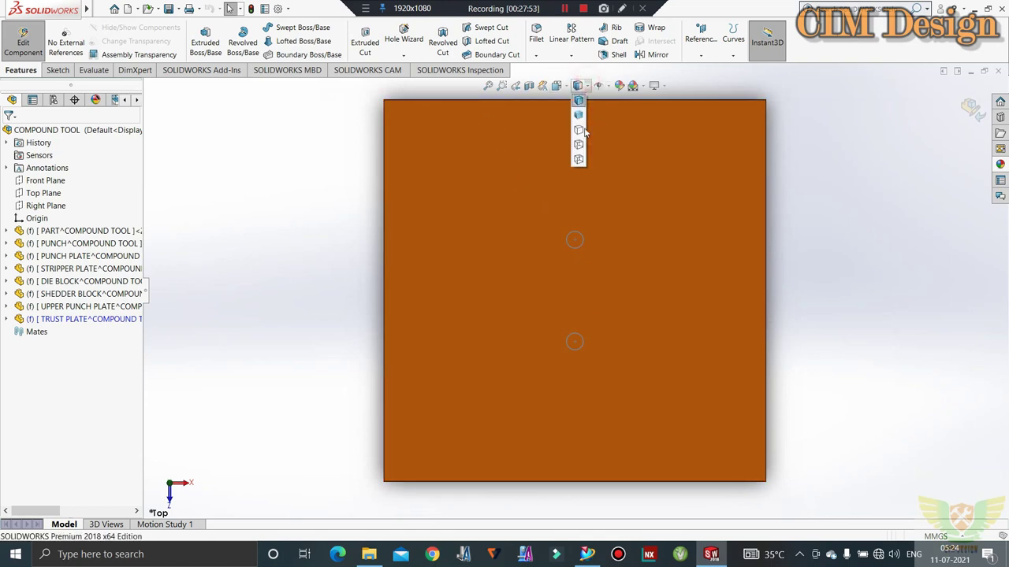
pyautogui.click(579, 160)
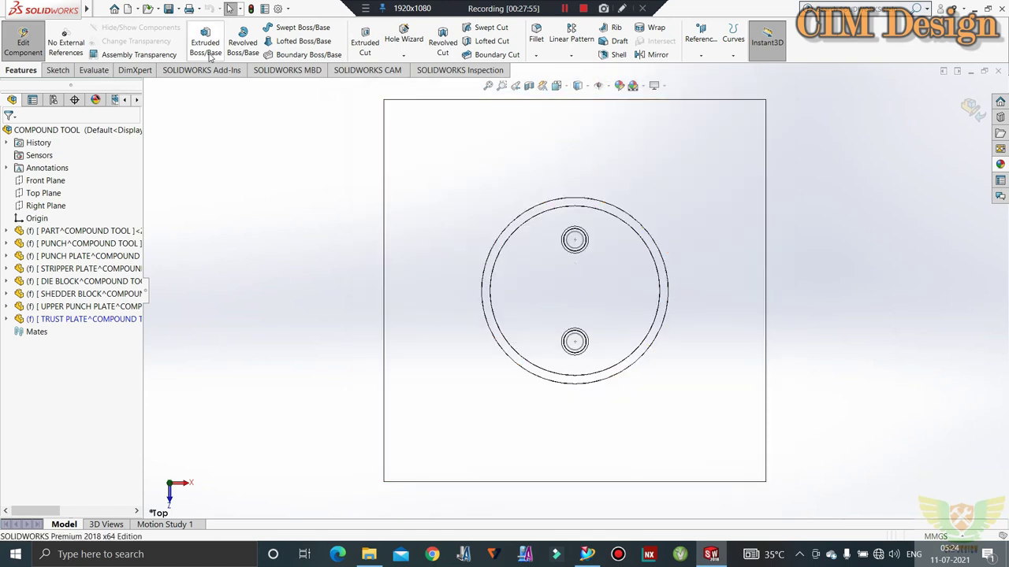
pyautogui.click(57, 69)
# Start a sketch on the trust plate's top face and draw a circle at the origin
pyautogui.click(200, 37)
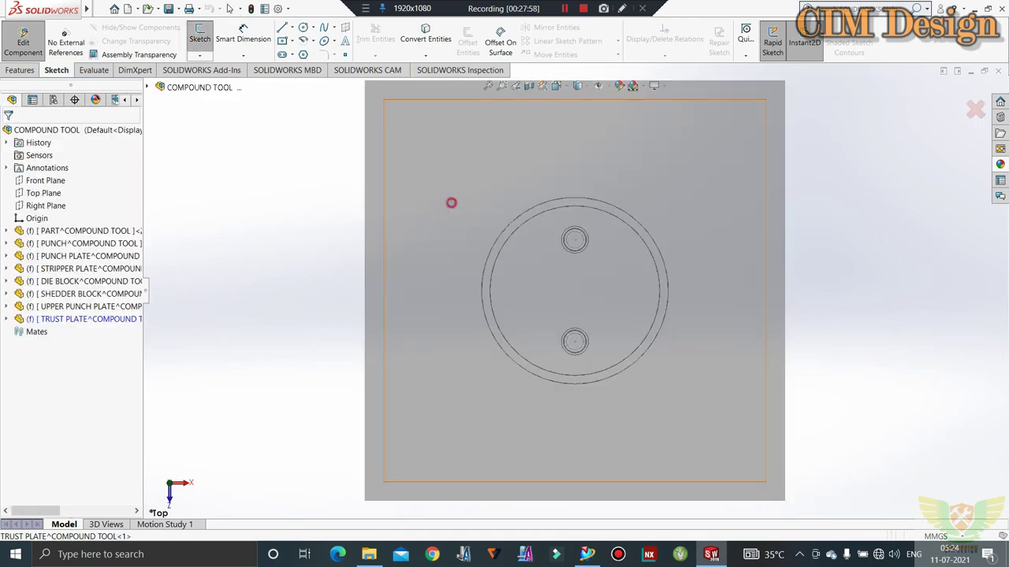
pyautogui.click(569, 300)
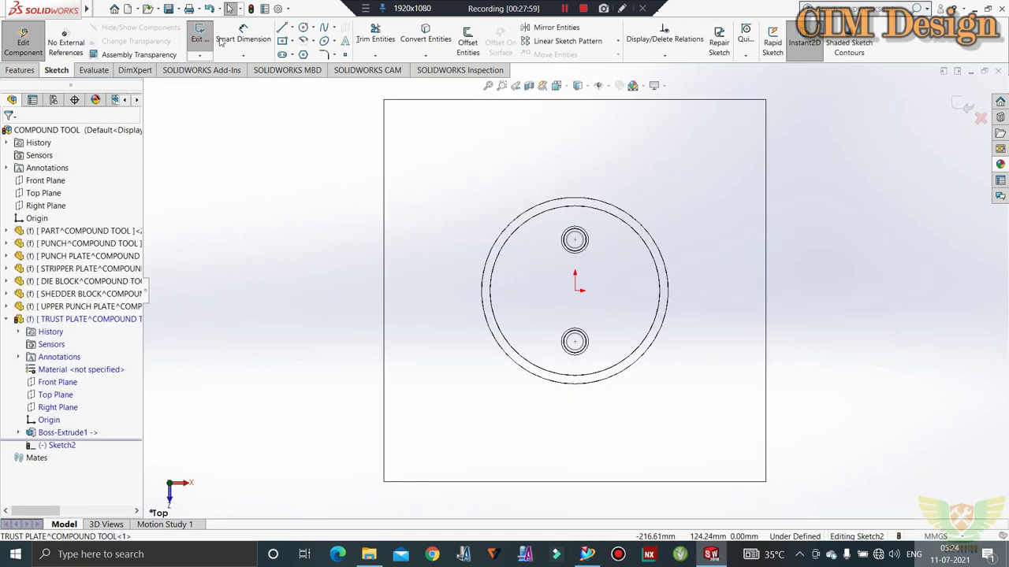
pyautogui.click(303, 28)
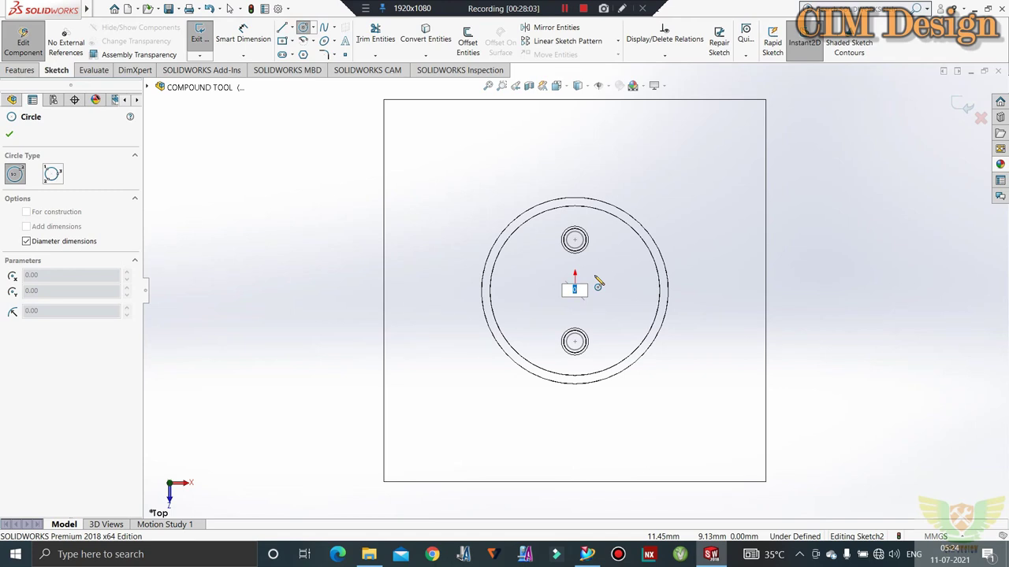
pyautogui.press('Return')
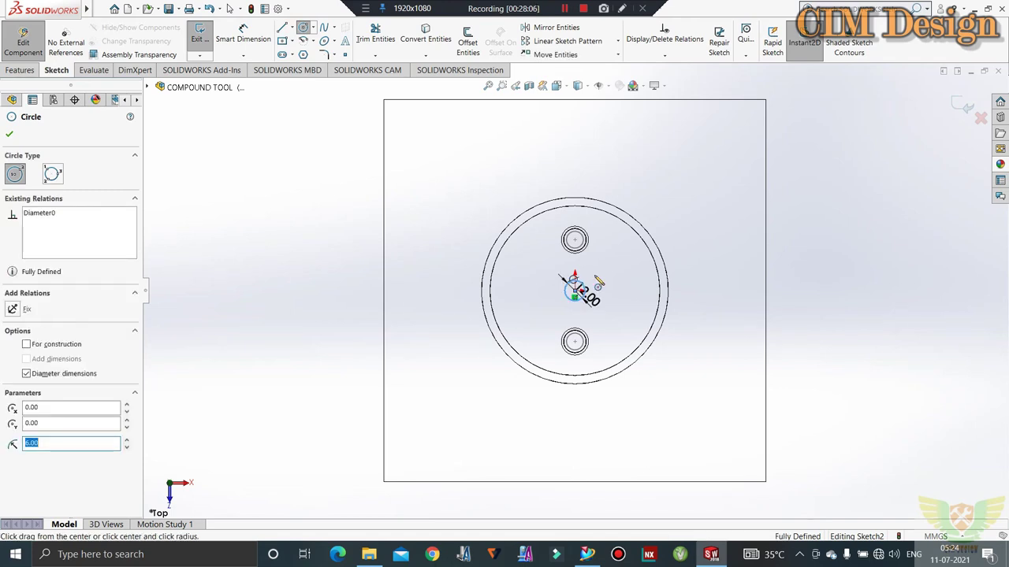
pyautogui.press('Escape')
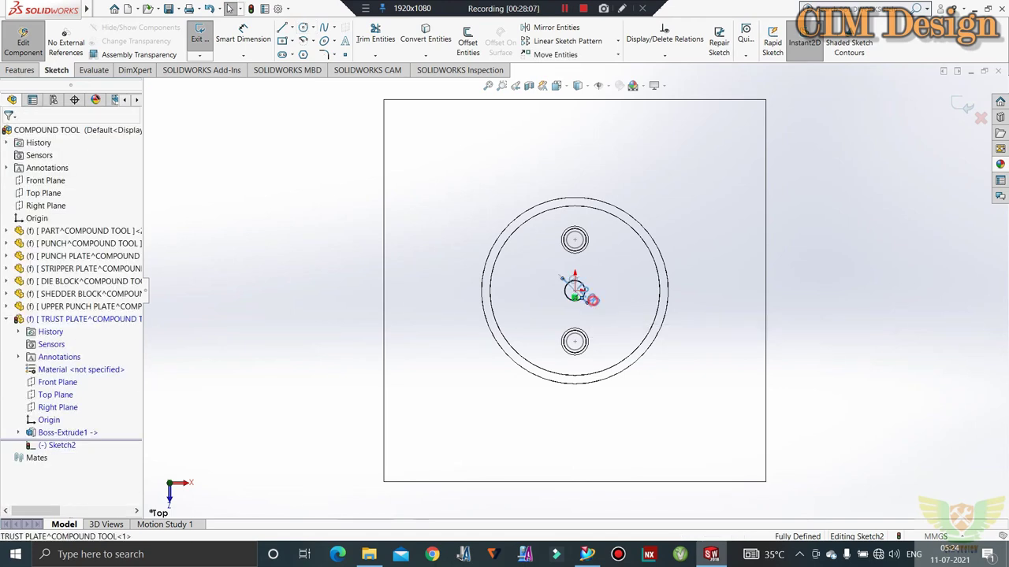
# Change the circle's diameter to 10 mm and exit the sketch
pyautogui.doubleClick(601, 289)
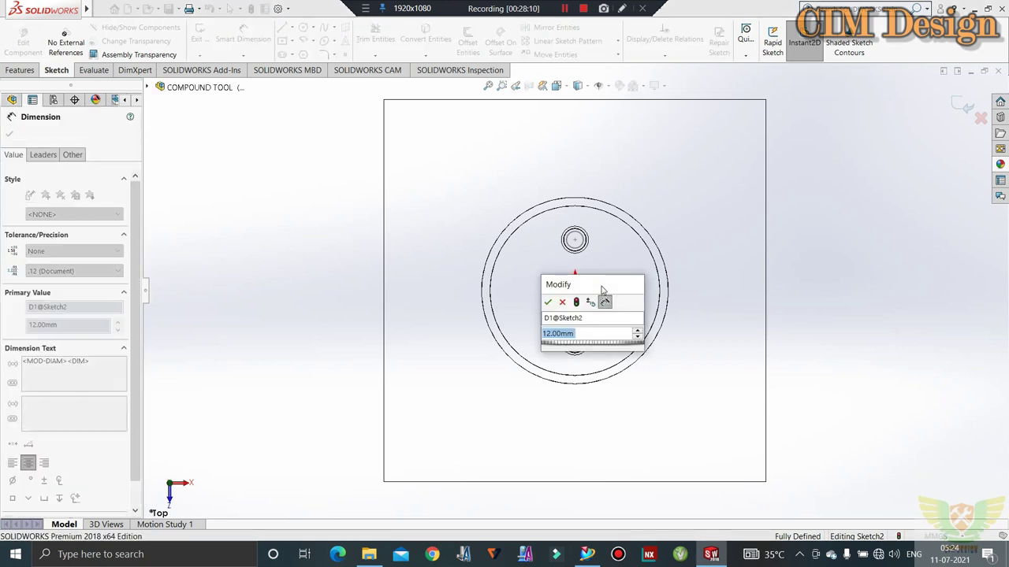
pyautogui.write('10')
pyautogui.press('Return')
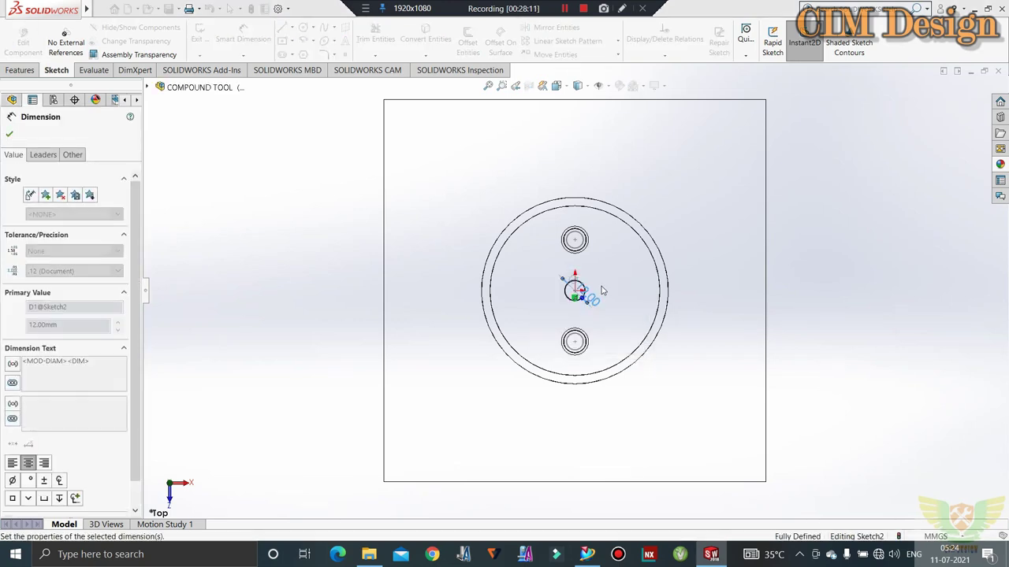
pyautogui.press('Escape')
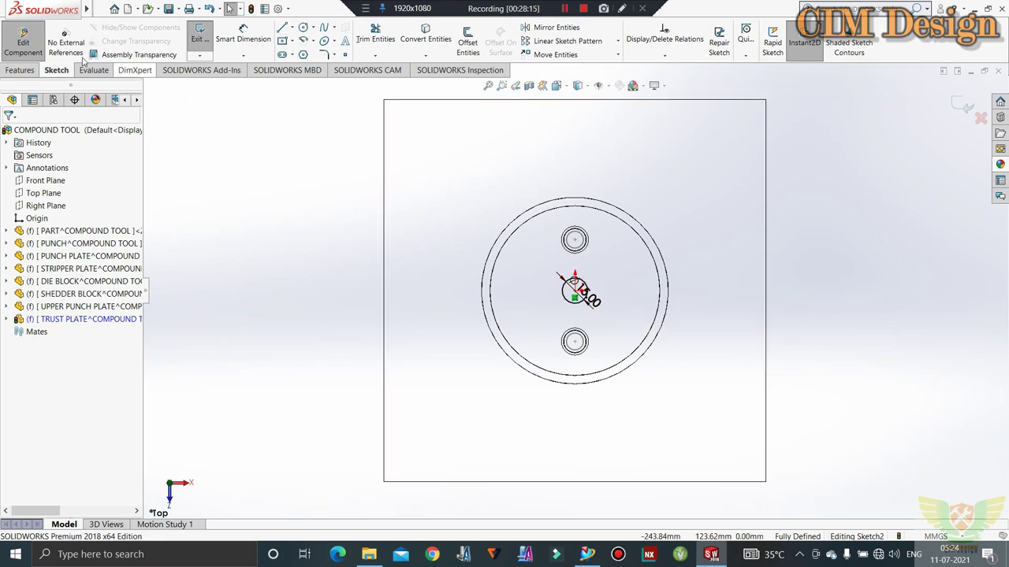
pyautogui.click(201, 34)
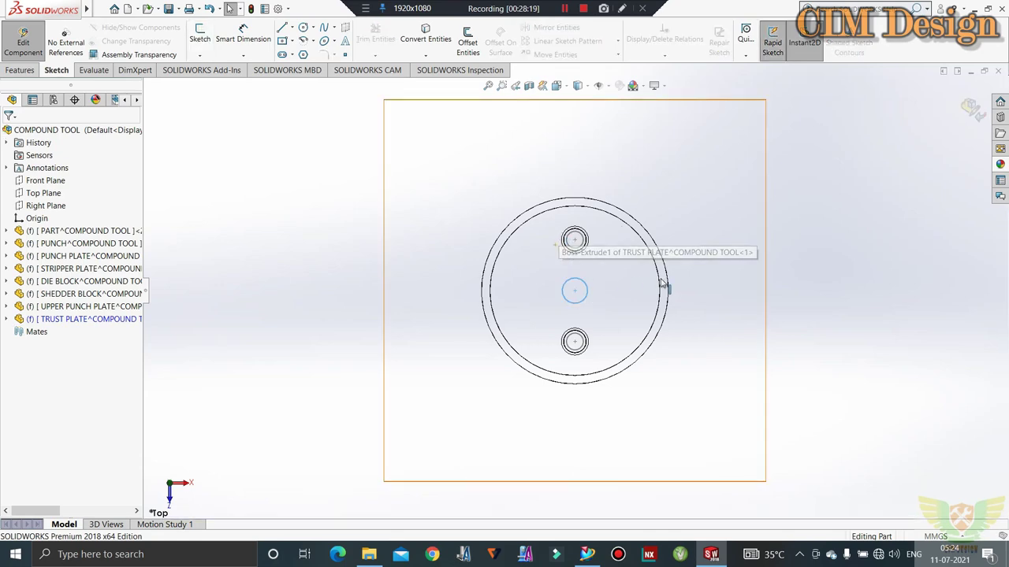
# Extruded-cut the circle Blind 6 mm deep into the trust plate, then view it from the top
pyautogui.moveTo(662, 283); pyautogui.dragTo(607, 217, button='middle')
pyautogui.moveTo(633, 87); pyautogui.dragTo(226, 127, button='middle')
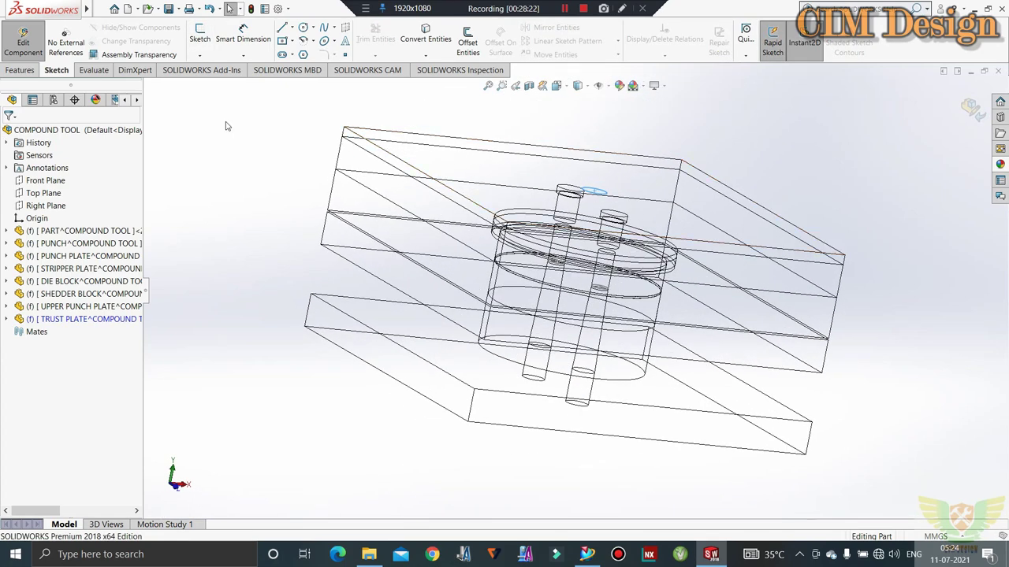
pyautogui.click(27, 73)
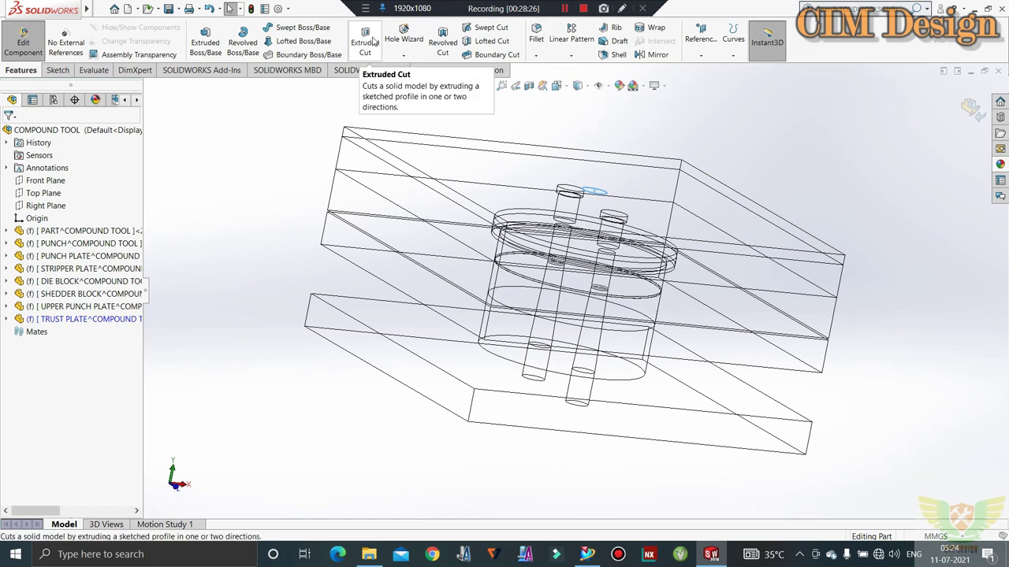
pyautogui.click(373, 41)
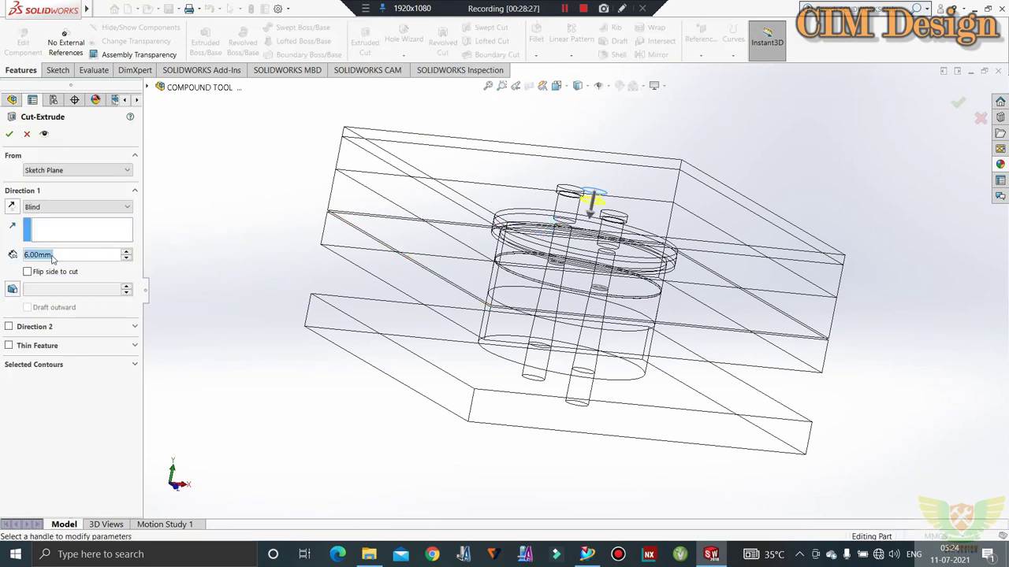
pyautogui.click(10, 135)
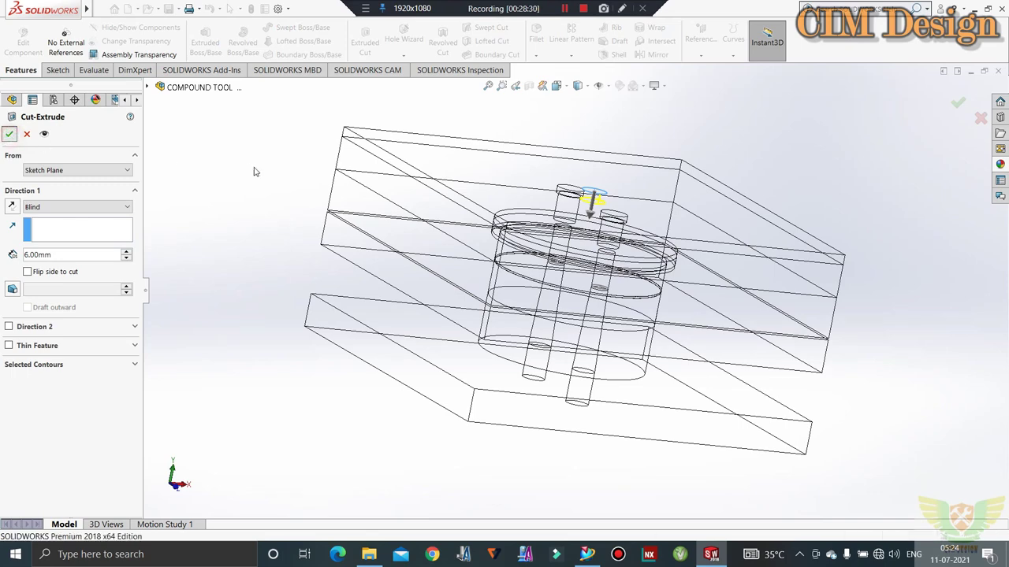
pyautogui.hotkey('ctrl', '5')
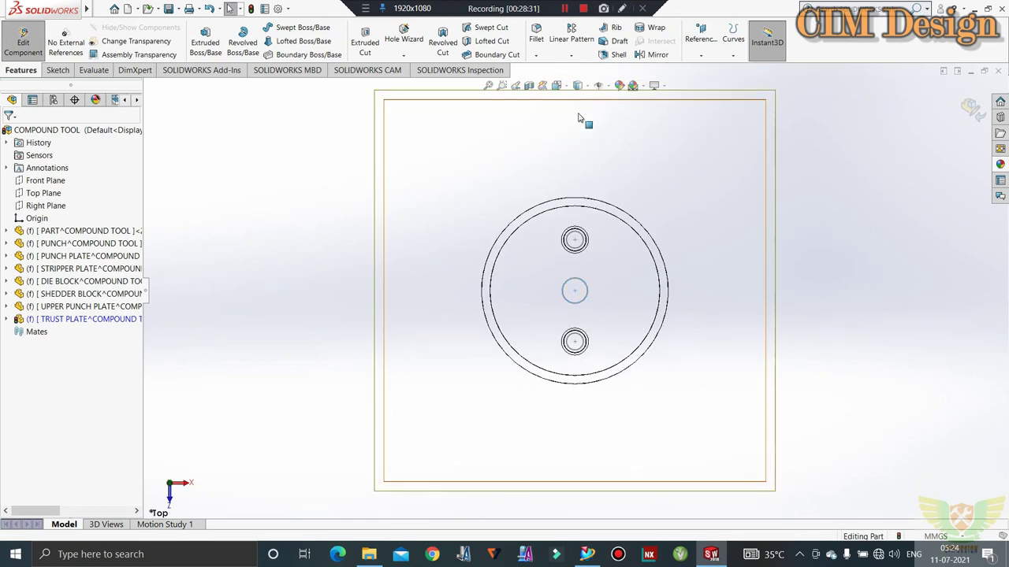
# Switch to Shaded With Edges, orbit the plates, and exit trust plate editing
pyautogui.click(587, 85)
pyautogui.click(579, 100)
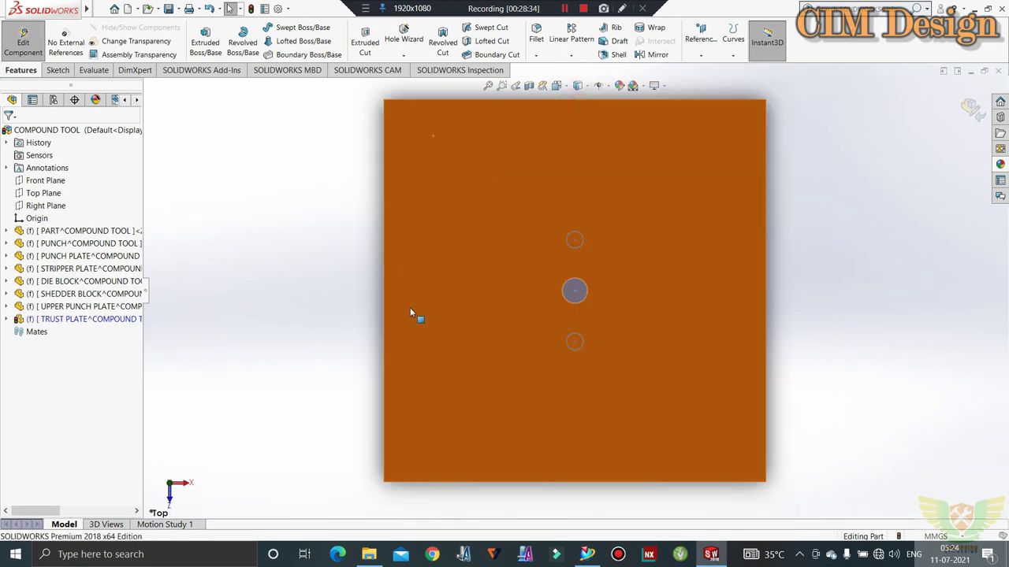
pyautogui.moveTo(414, 315)
pyautogui.mouseDown(button='middle')
pyautogui.moveTo(528, 149)
pyautogui.moveTo(579, 203)
pyautogui.mouseUp(button='middle')
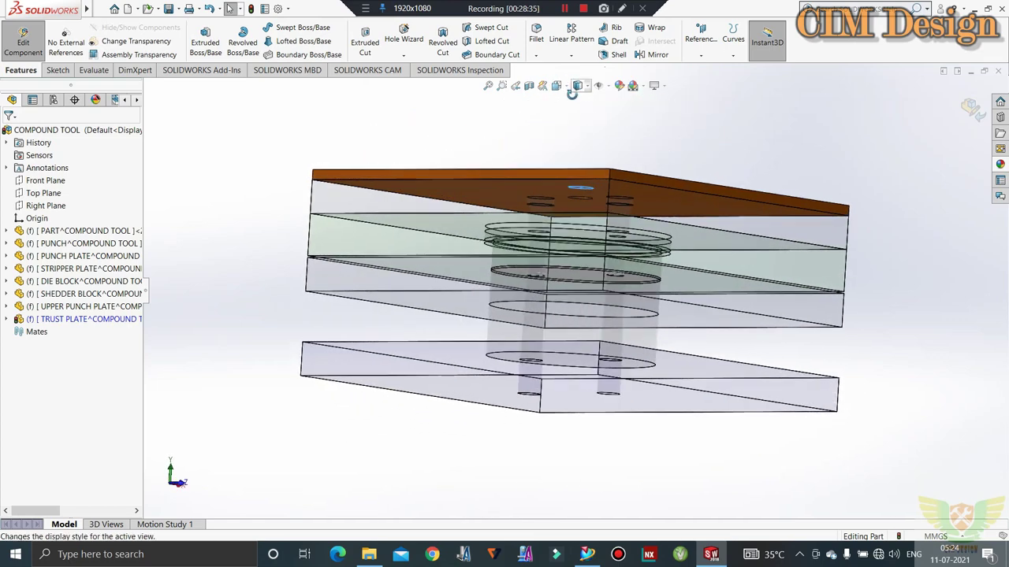
pyautogui.scroll(-2, 579, 205)
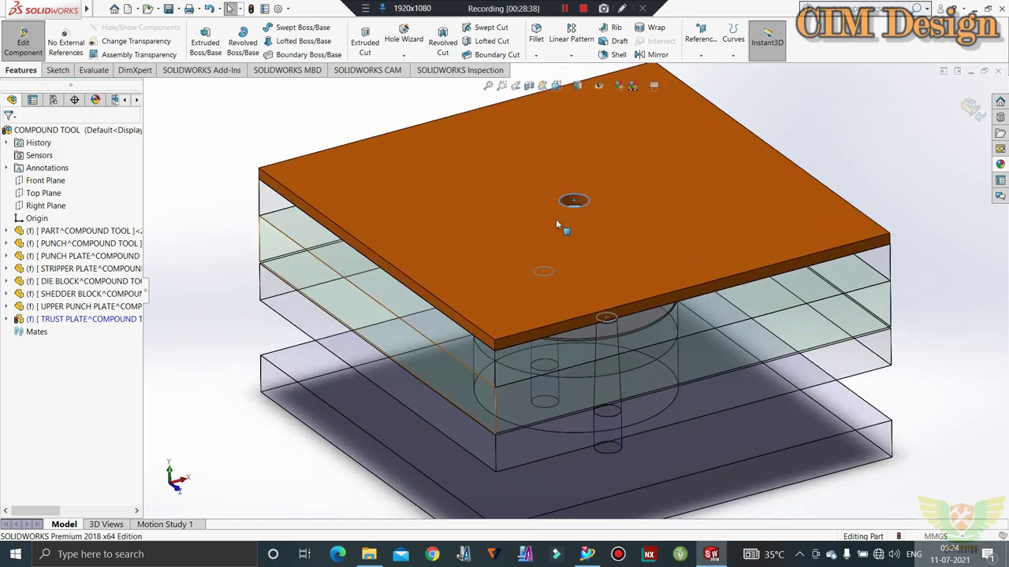
pyautogui.moveTo(579, 205); pyautogui.dragTo(573, 72, button='middle')
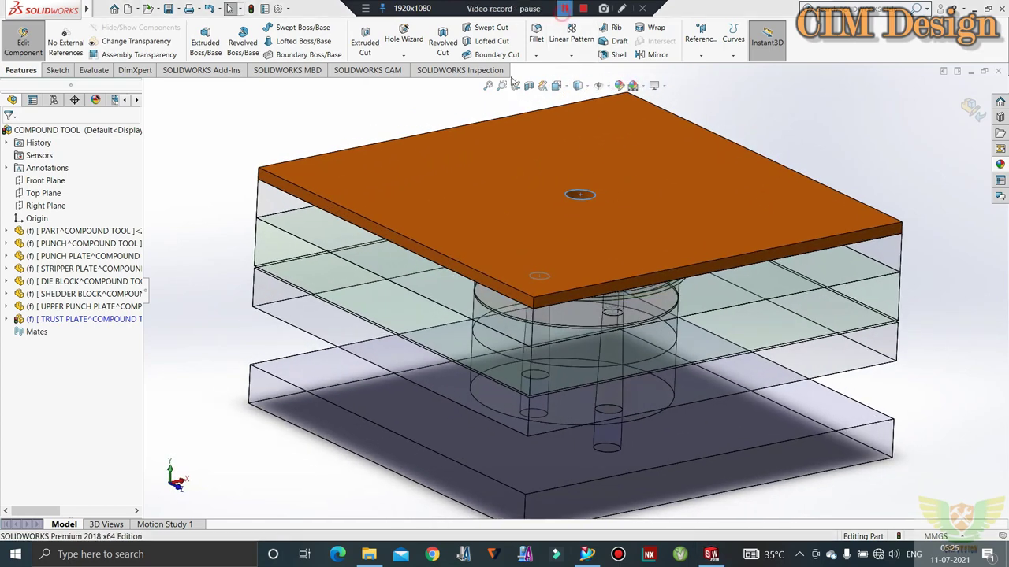
pyautogui.click(22, 42)
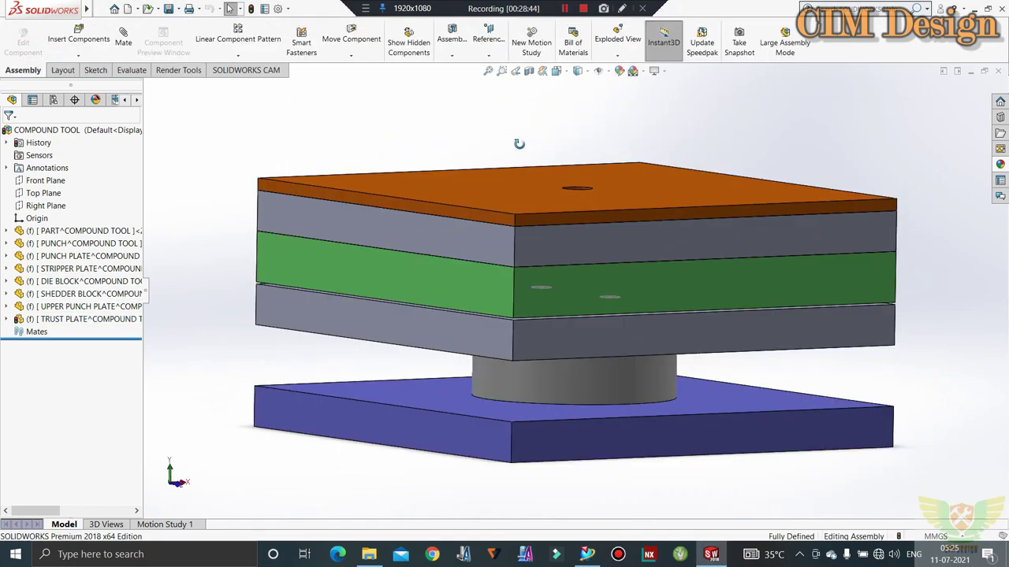
# Section the assembly along the Right Plane and select the UPPER PUNCH PLATE component
pyautogui.moveTo(410, 171); pyautogui.dragTo(518, 174, button='middle')
pyautogui.click(529, 70)
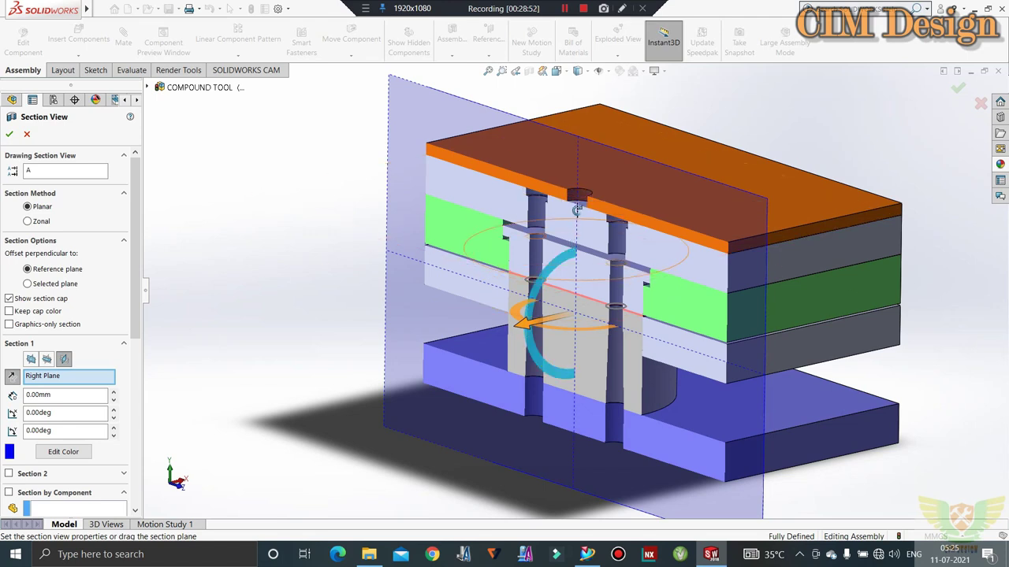
pyautogui.click(9, 134)
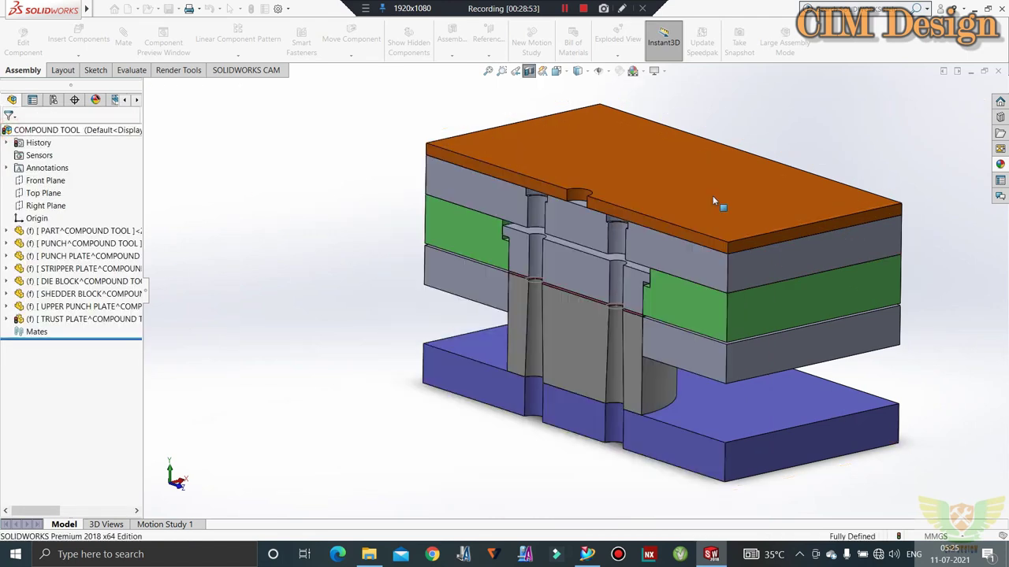
pyautogui.click(574, 220)
pyautogui.click(351, 290)
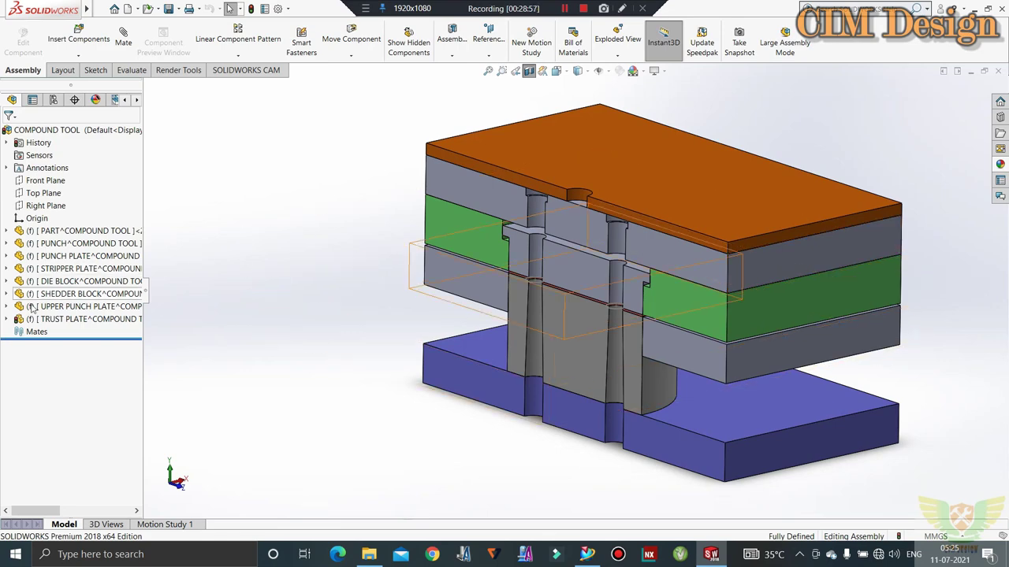
pyautogui.click(55, 307)
# Edit the UPPER PUNCH PLATE and sketch a Ø30 mm circle at the origin on its face
pyautogui.rightClick(55, 307)
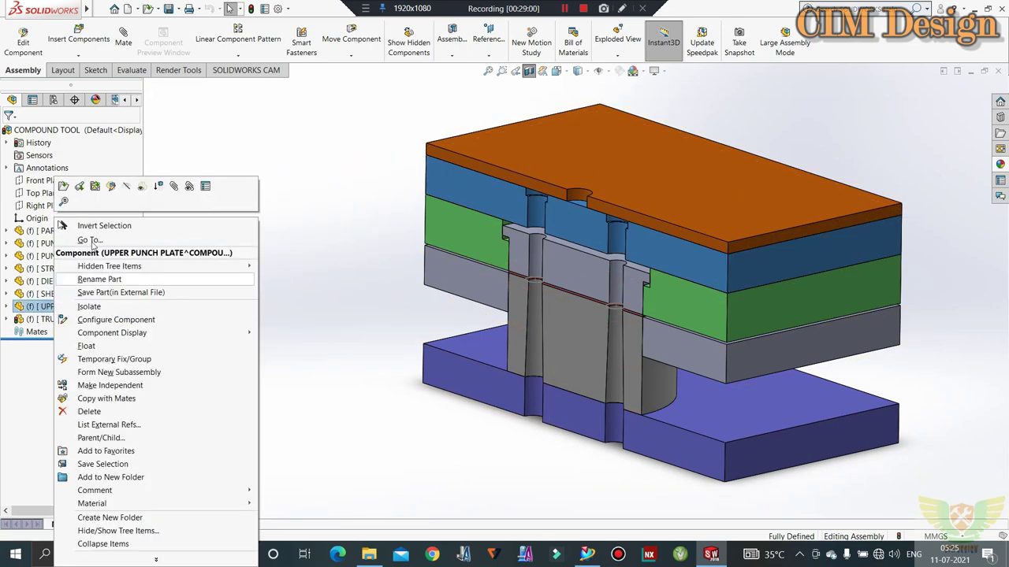
pyautogui.click(110, 189)
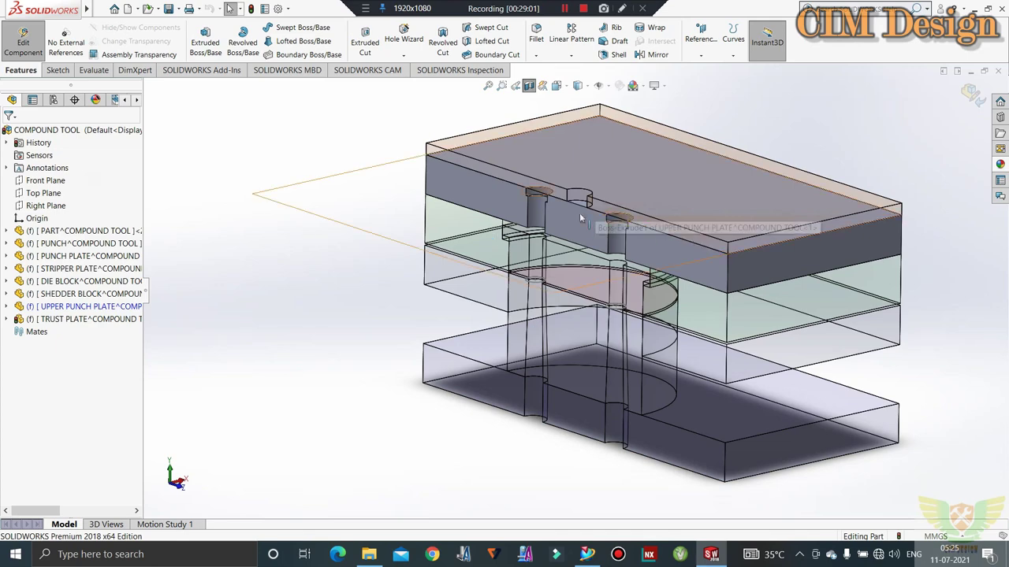
pyautogui.moveTo(578, 227); pyautogui.dragTo(609, 145, button='middle')
pyautogui.scroll(-3, 611, 269)
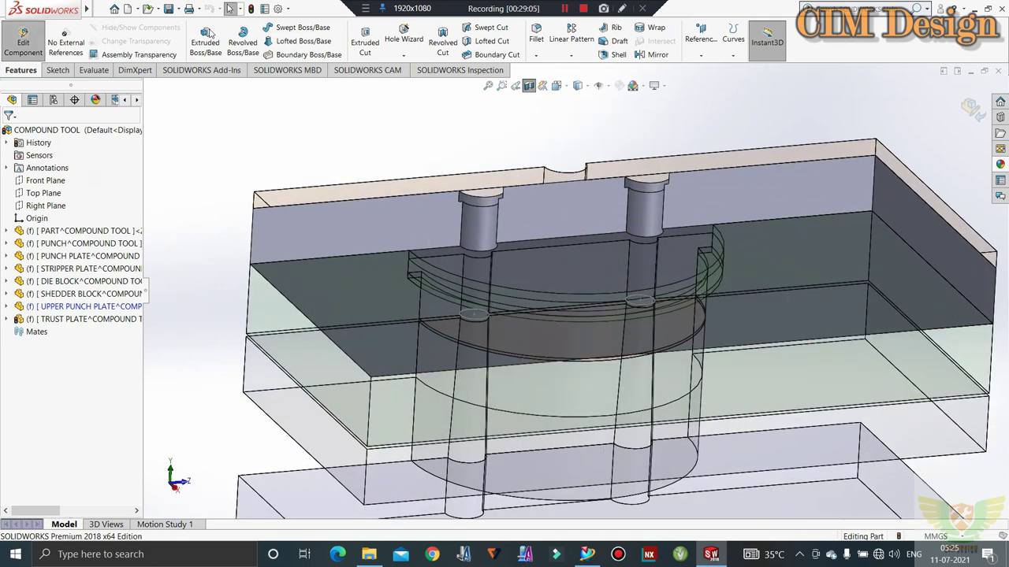
pyautogui.click(71, 69)
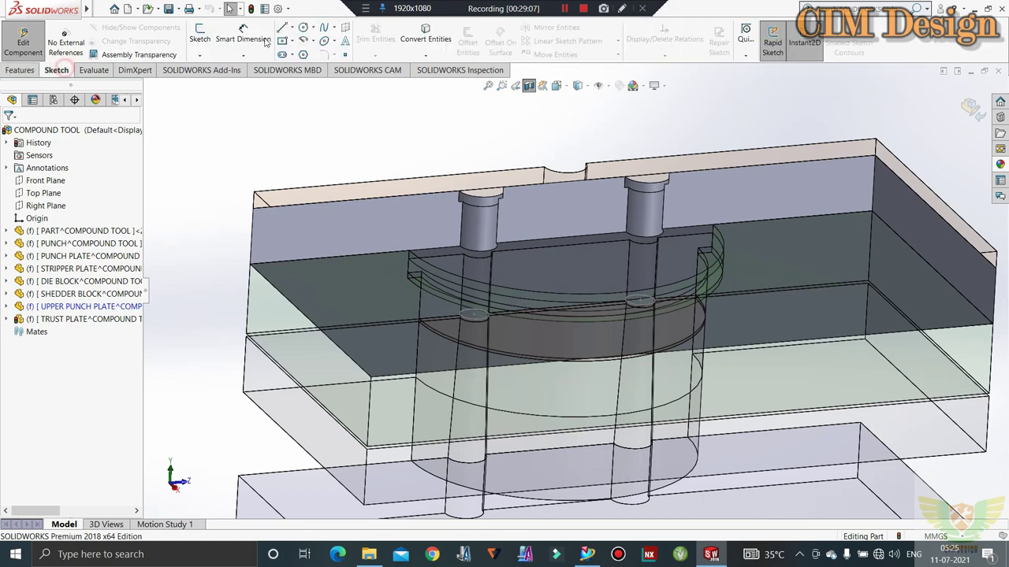
pyautogui.click(200, 37)
pyautogui.click(581, 237)
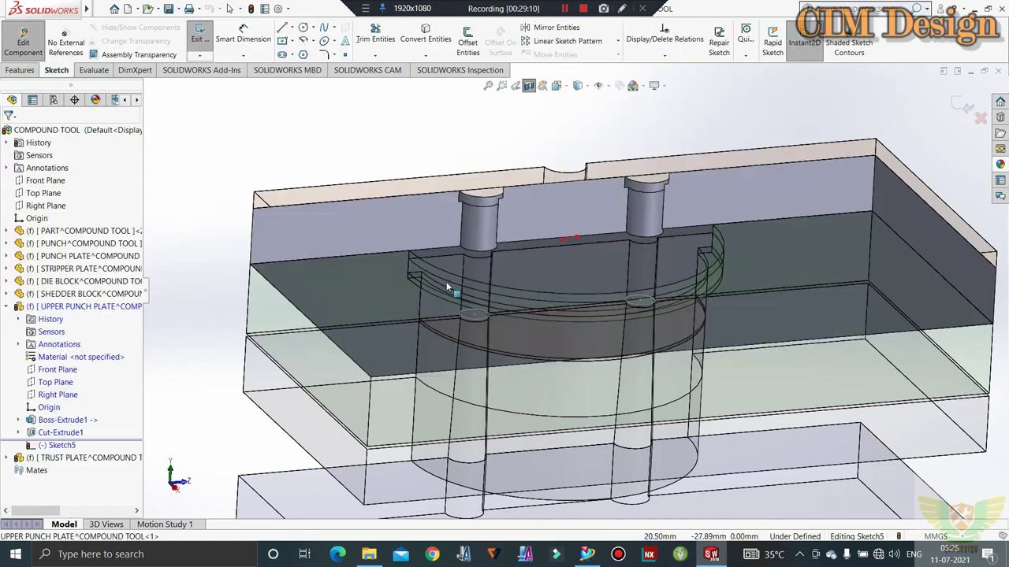
pyautogui.click(303, 29)
pyautogui.click(564, 236)
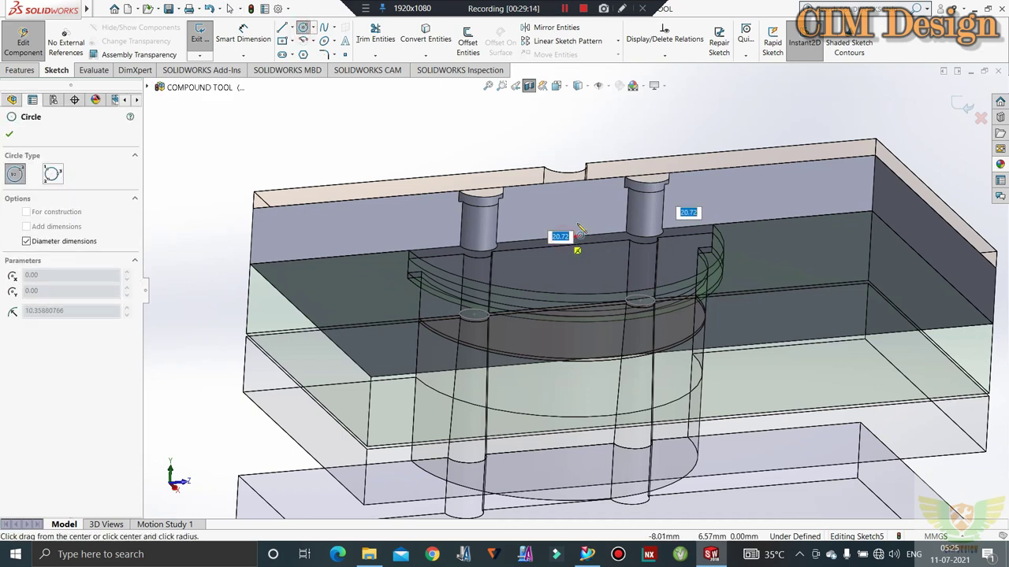
pyautogui.write('30')
pyautogui.press('Return')
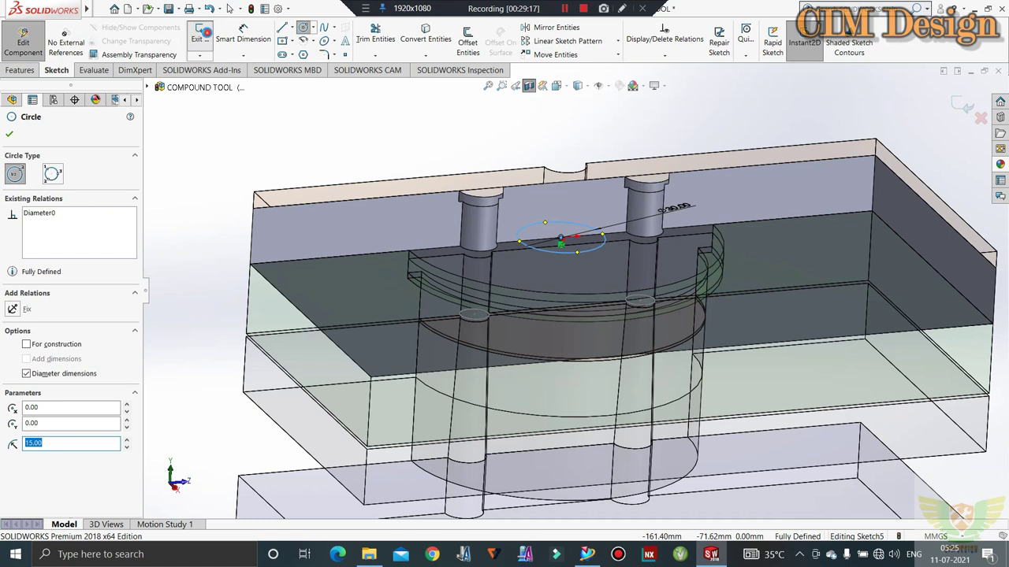
pyautogui.click(202, 33)
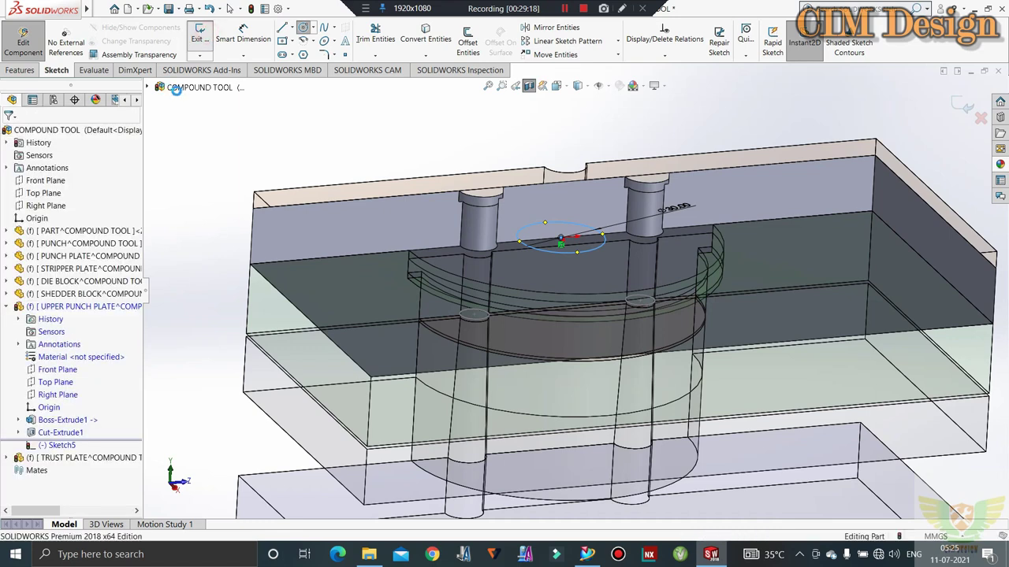
# Extruded-cut the Ø30 circle Blind 10 mm deep into the punch plate
pyautogui.click(20, 70)
pyautogui.click(365, 41)
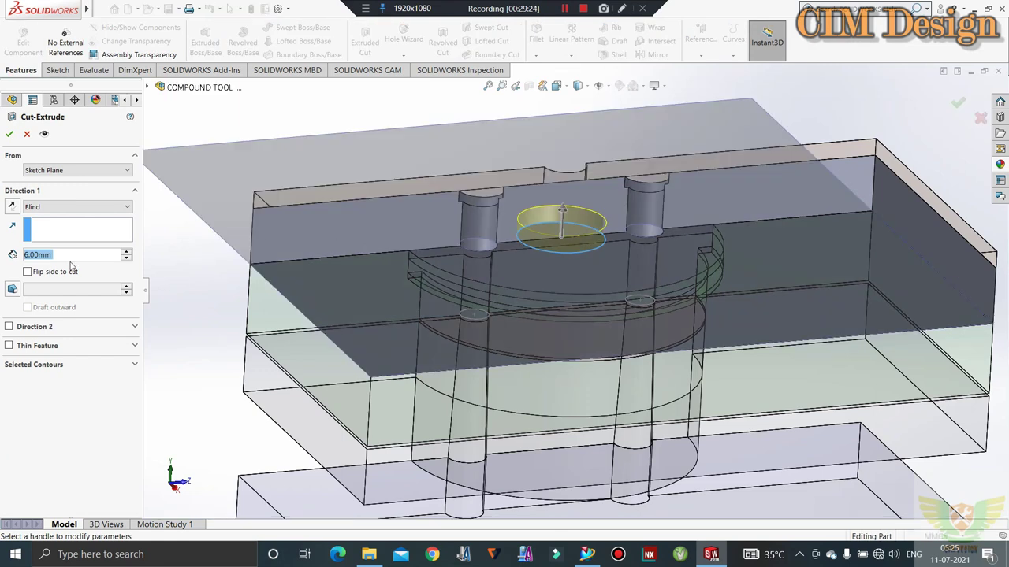
pyautogui.write('10')
pyautogui.press('Return')
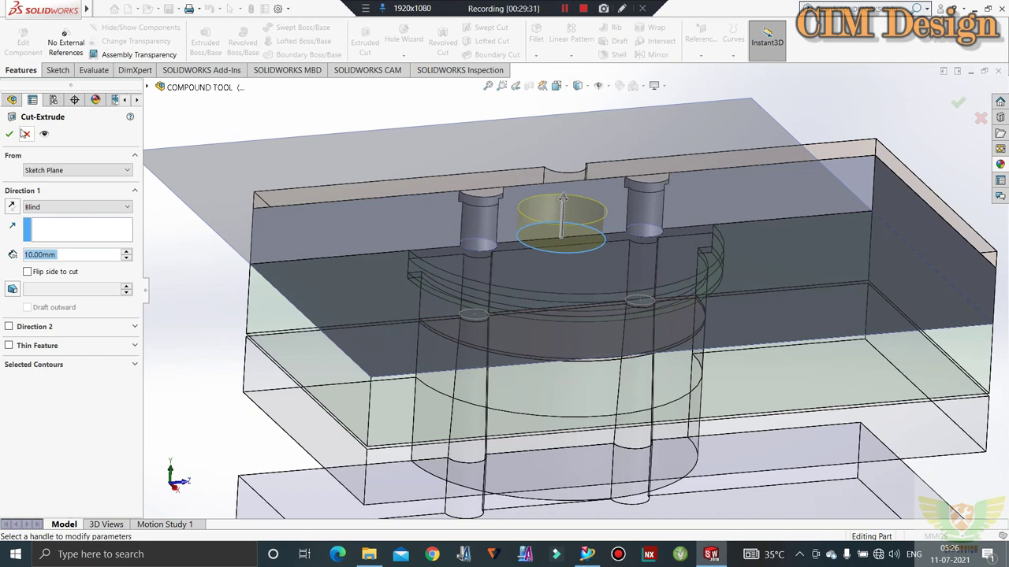
pyautogui.click(11, 136)
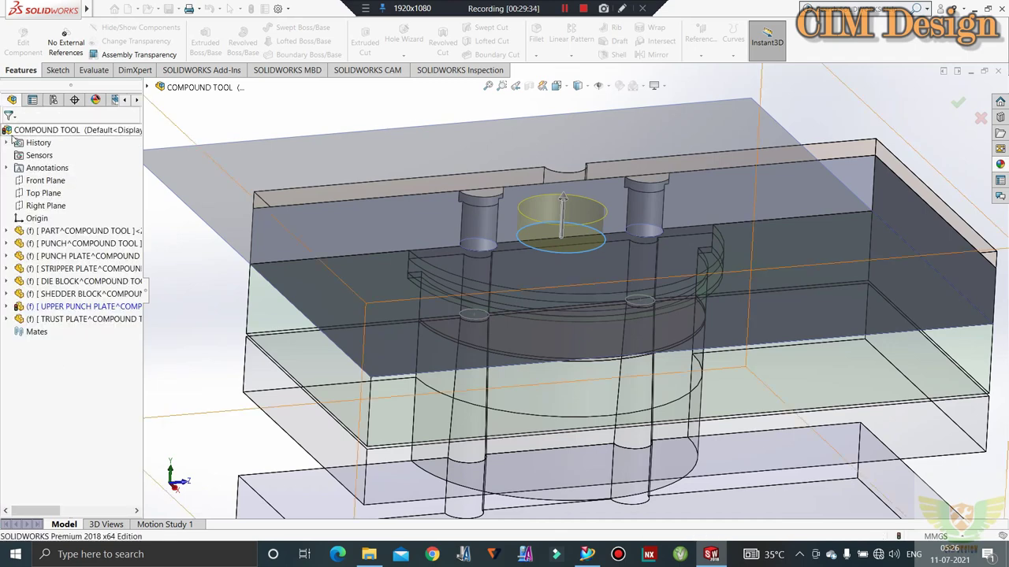
# Sketch a centred circle on the counterbore floor and dimension it to Ø15 mm
pyautogui.click(579, 214)
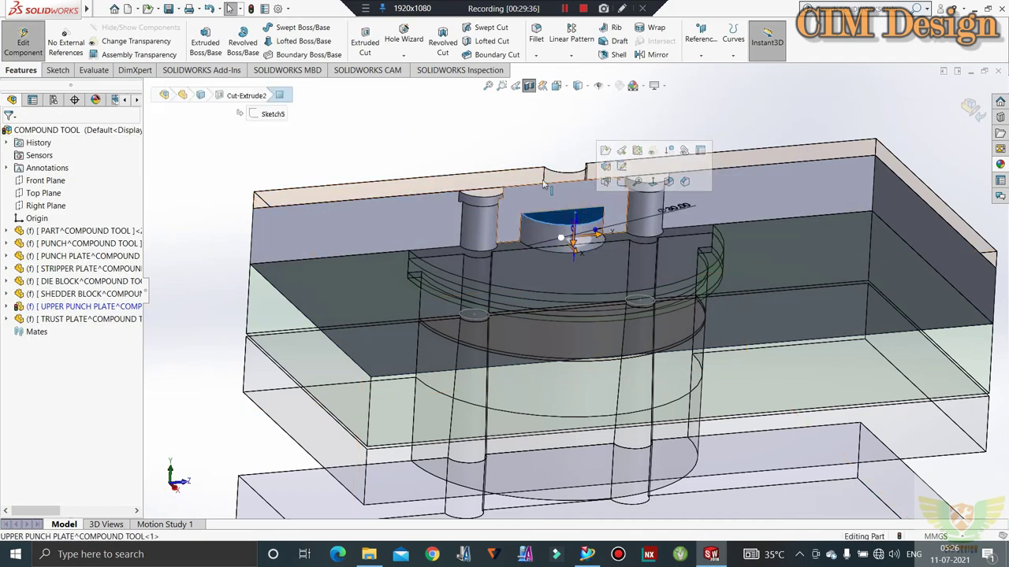
pyautogui.click(57, 70)
pyautogui.click(199, 36)
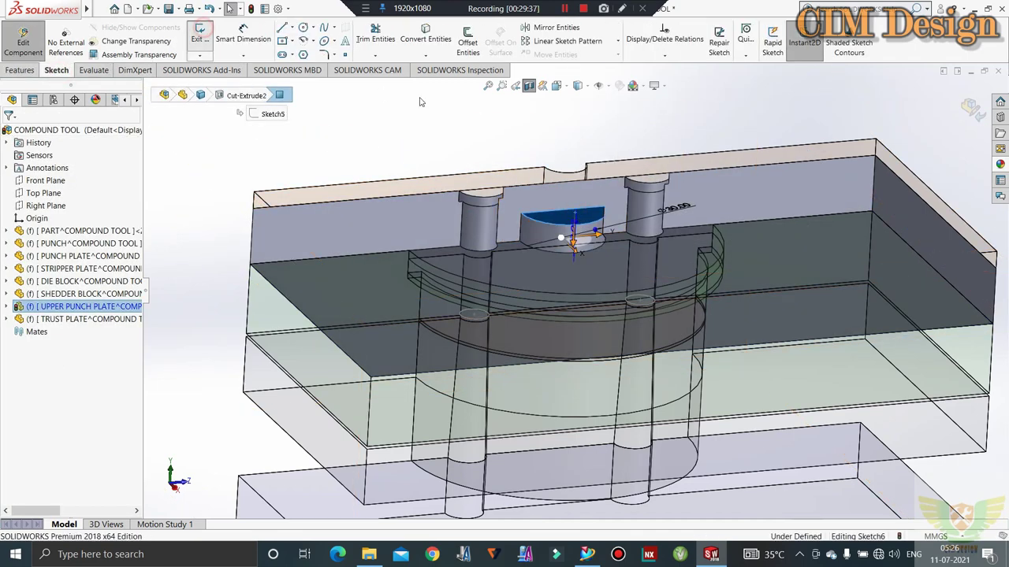
pyautogui.click(304, 29)
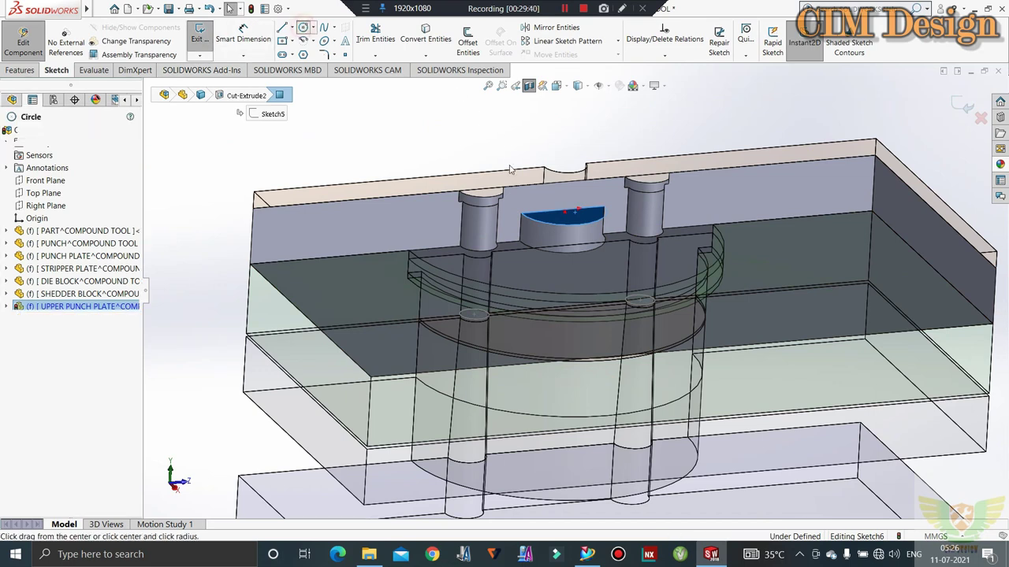
pyautogui.click(564, 208)
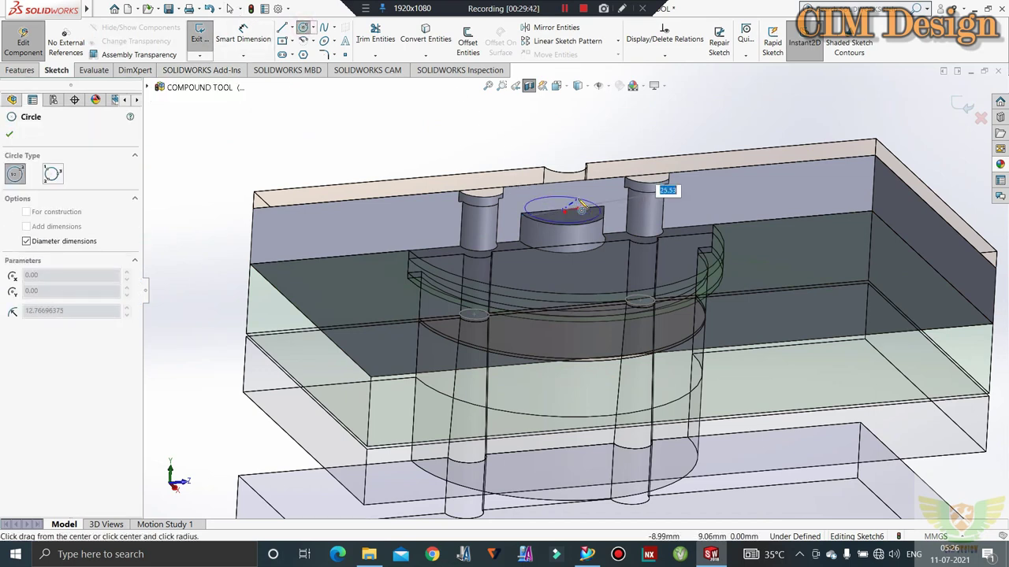
pyautogui.write('6')
pyautogui.press('Return')
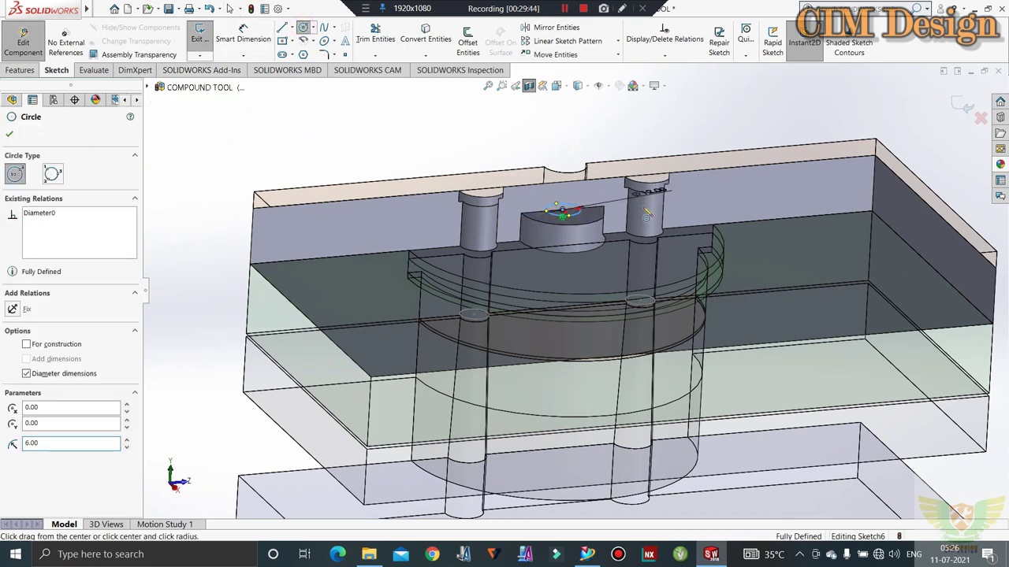
pyautogui.moveTo(486, 132)
pyautogui.mouseDown(button='middle')
pyautogui.moveTo(616, 192)
pyautogui.moveTo(607, 186)
pyautogui.mouseUp(button='middle')
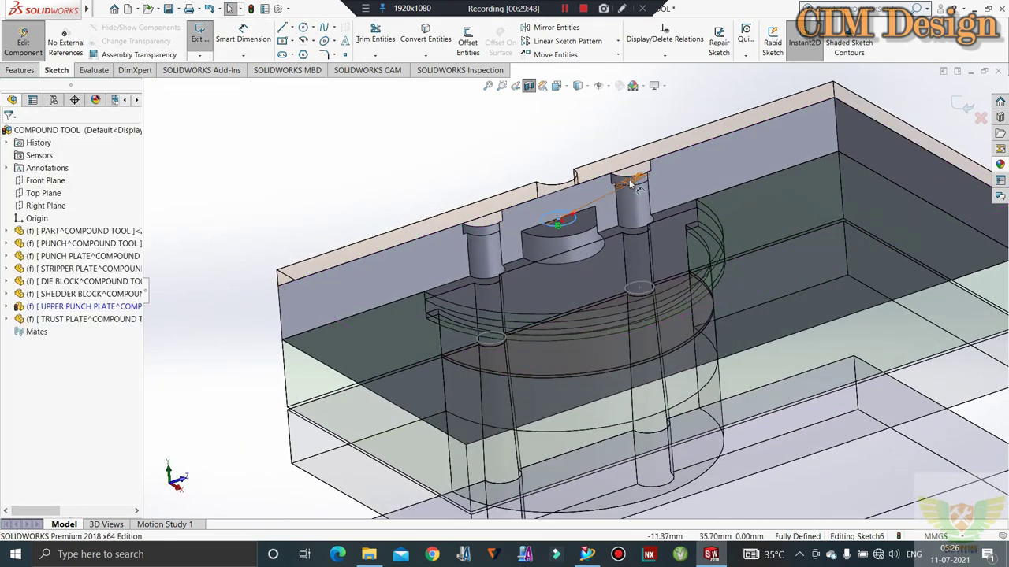
pyautogui.click(229, 9)
pyautogui.doubleClick(628, 180)
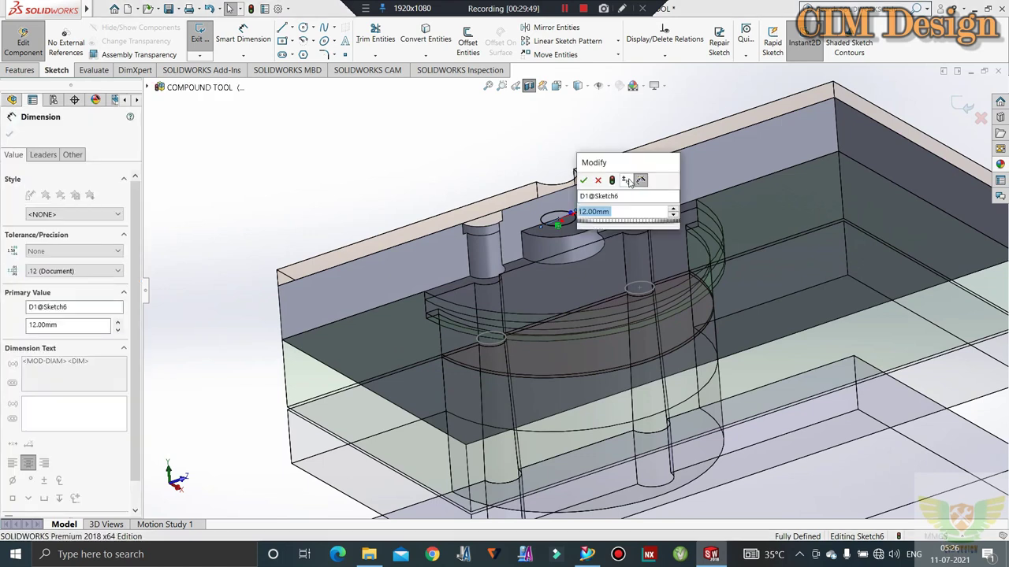
pyautogui.write('1')
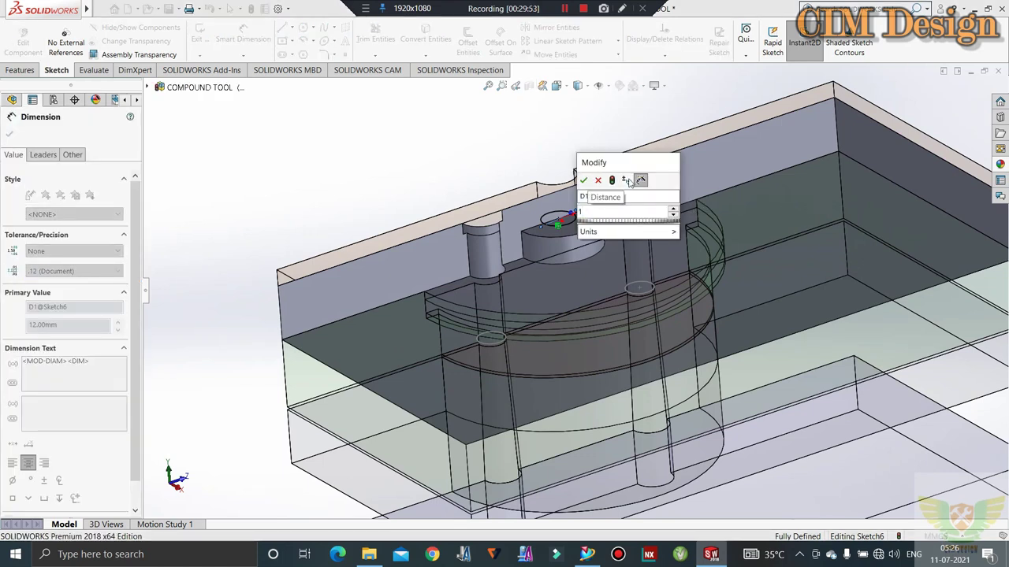
pyautogui.write('5')
pyautogui.press('Return')
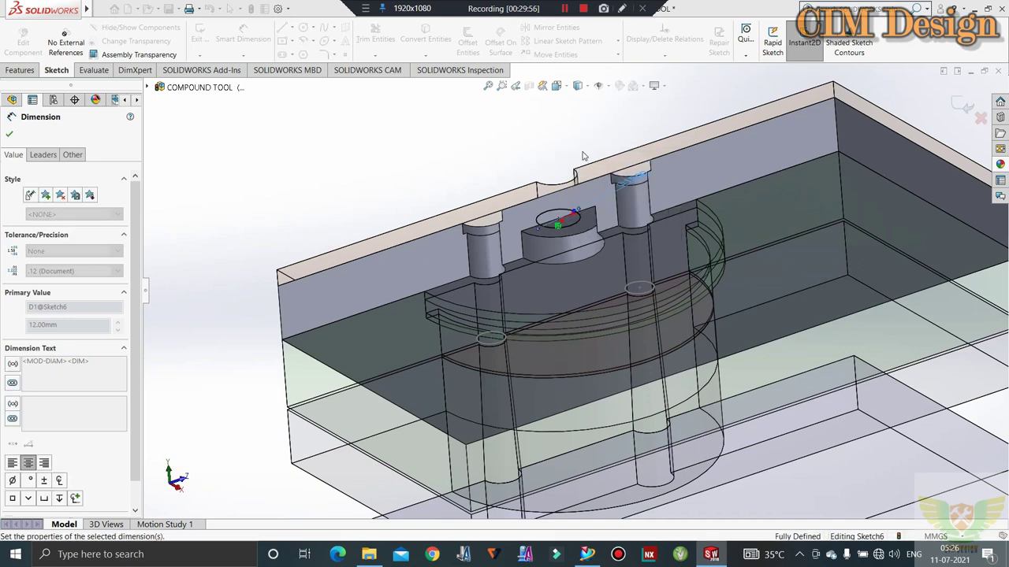
pyautogui.click(203, 40)
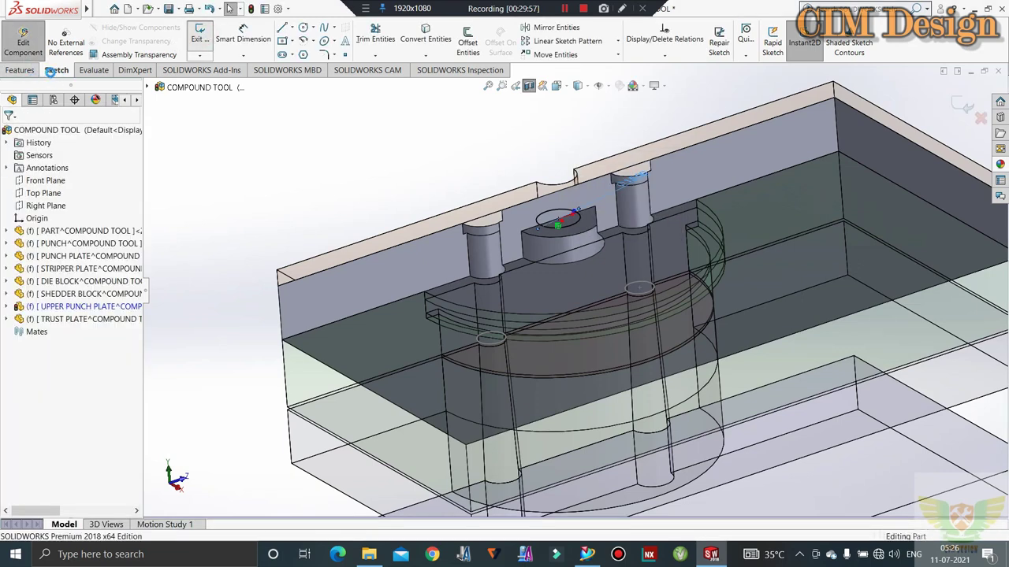
# Extruded-cut the Ø15 circle Blind 10 mm deep and inspect the new hole
pyautogui.click(21, 69)
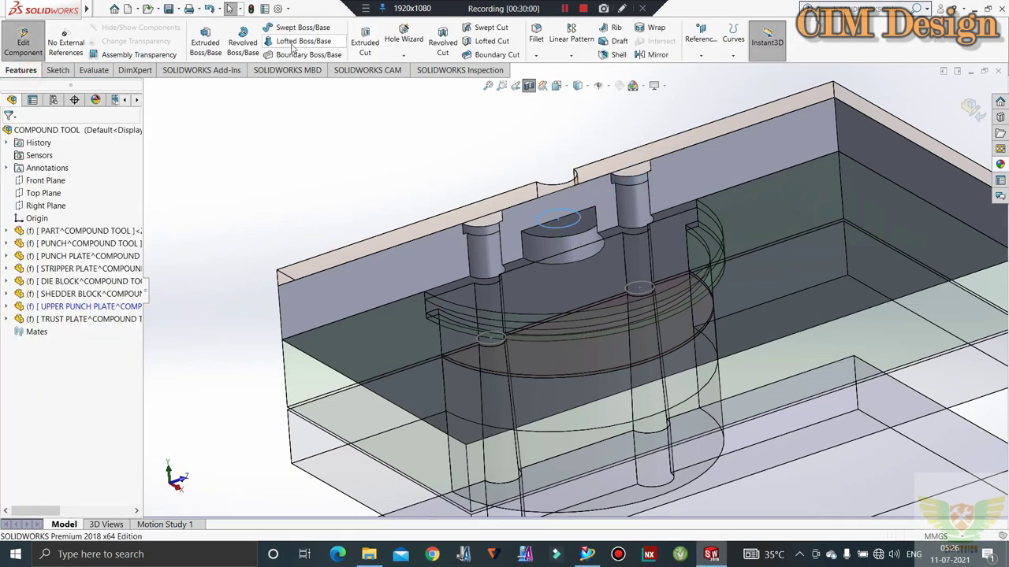
pyautogui.click(364, 41)
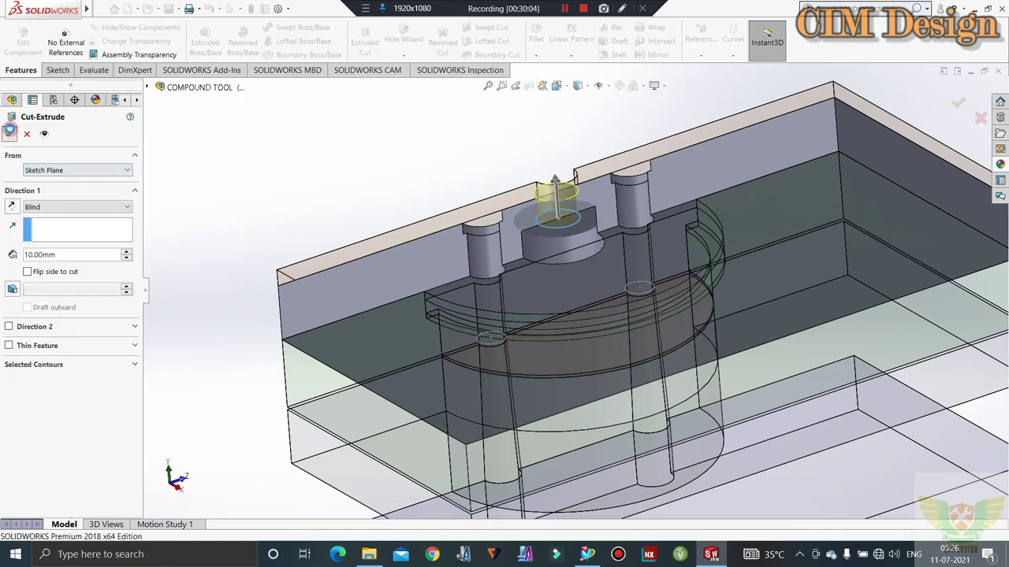
pyautogui.click(9, 134)
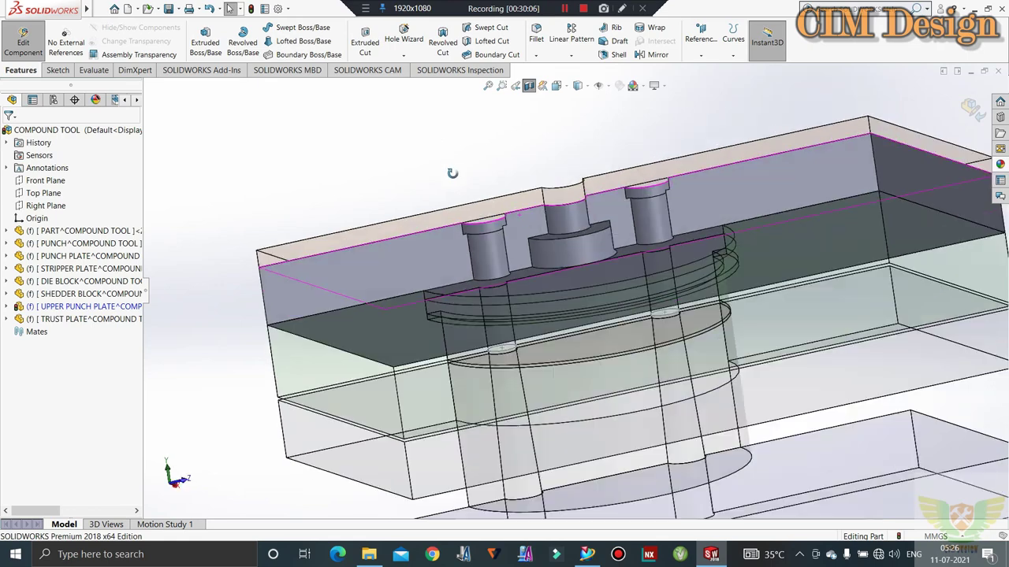
pyautogui.moveTo(434, 137); pyautogui.dragTo(455, 113, button='middle')
# Exit upper punch plate editing and frame the sectioned die set in Left view
pyautogui.click(23, 43)
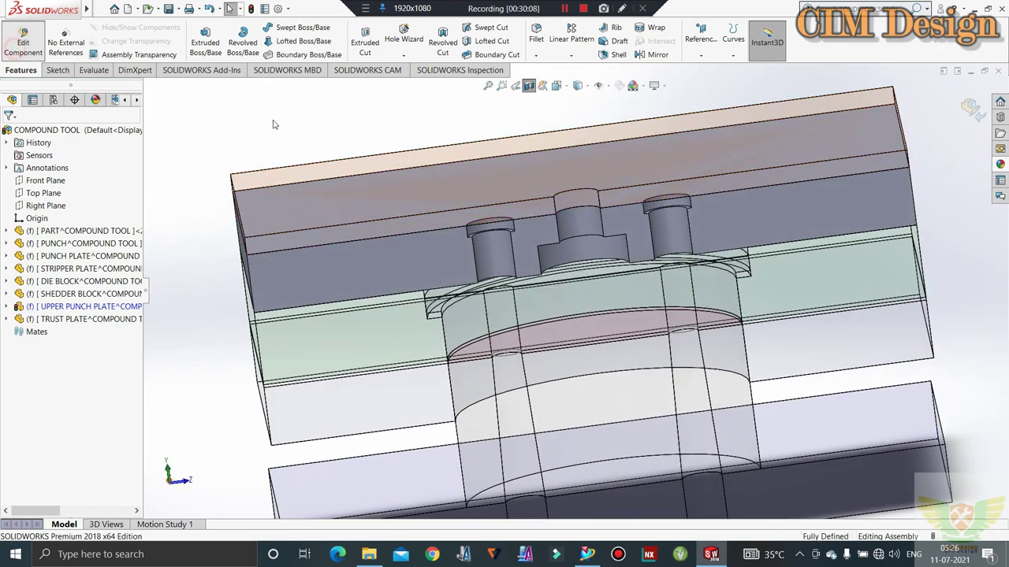
pyautogui.hotkey('ctrl', '3')
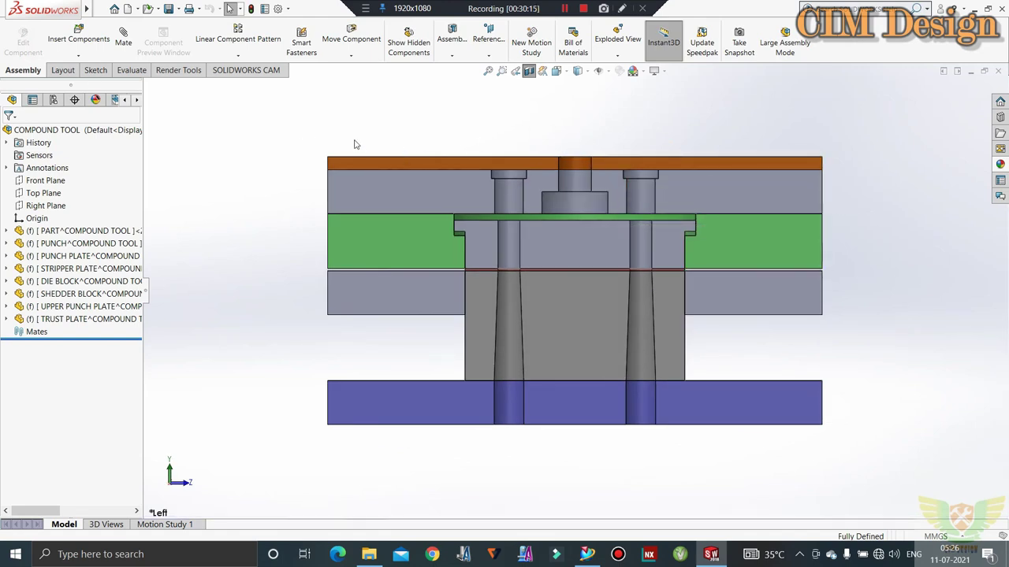
pyautogui.press('z')
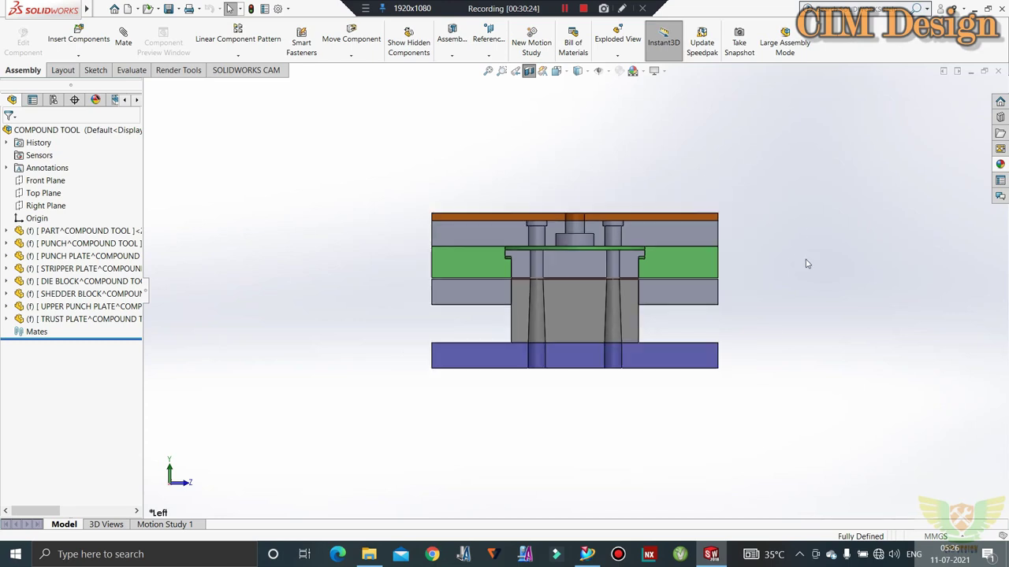
pyautogui.keyDown('ctrl'); pyautogui.moveTo(804, 253); pyautogui.dragTo(786, 256, button='middle'); pyautogui.keyUp('ctrl')
pyautogui.scroll(-2, 433, 249)
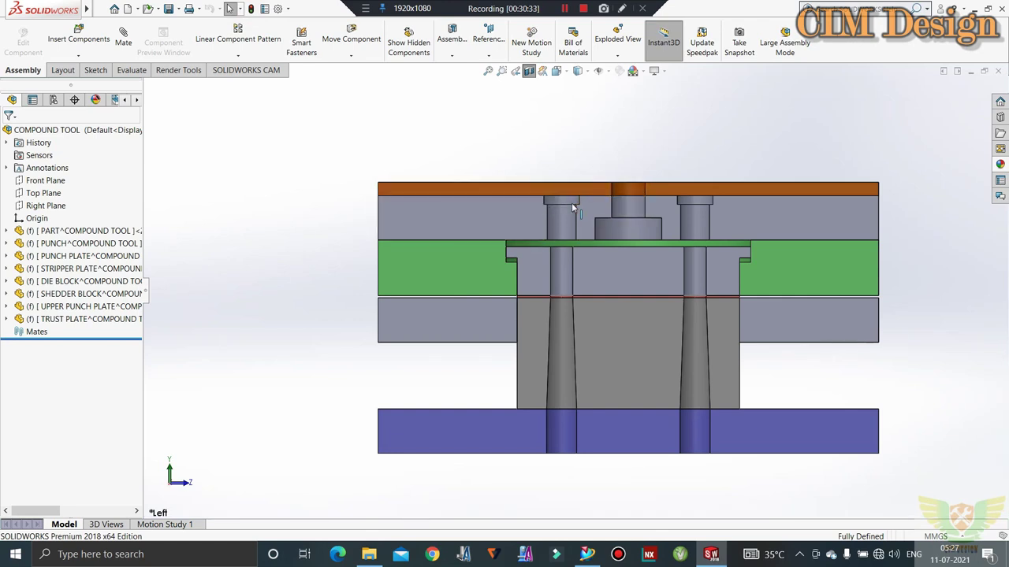
pyautogui.scroll(-1, 571, 297)
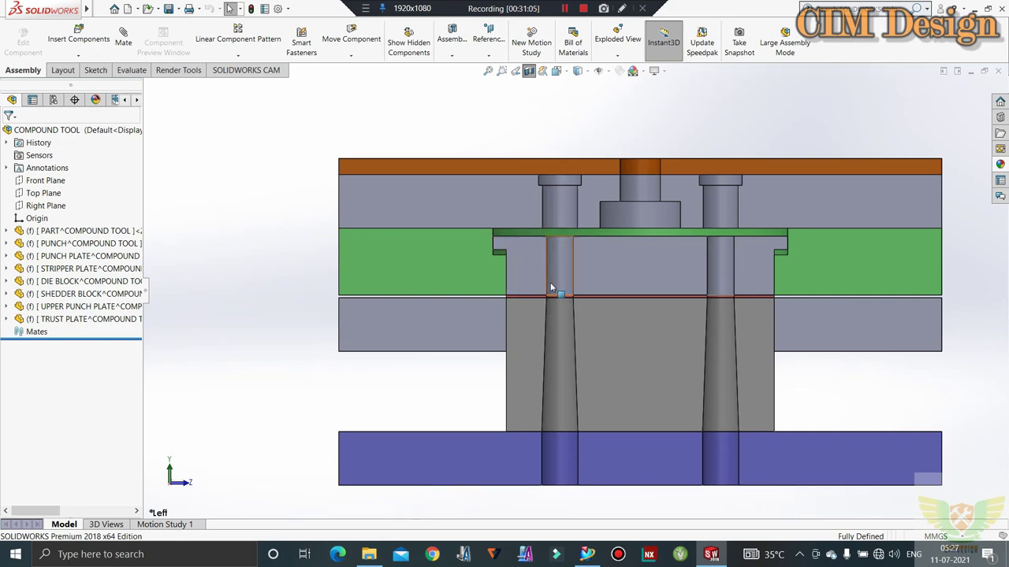
pyautogui.moveTo(551, 288); pyautogui.dragTo(552, 284, button='middle')
pyautogui.scroll(-5, 555, 290)
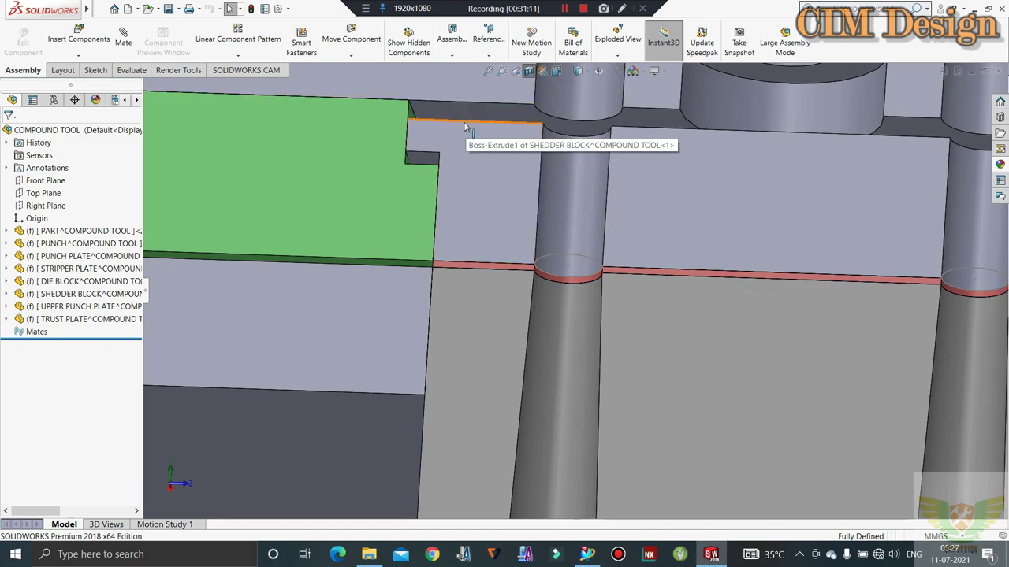
pyautogui.scroll(2, 472, 129)
pyautogui.scroll(2, 483, 130)
pyautogui.scroll(2, 484, 131)
pyautogui.scroll(2, 530, 246)
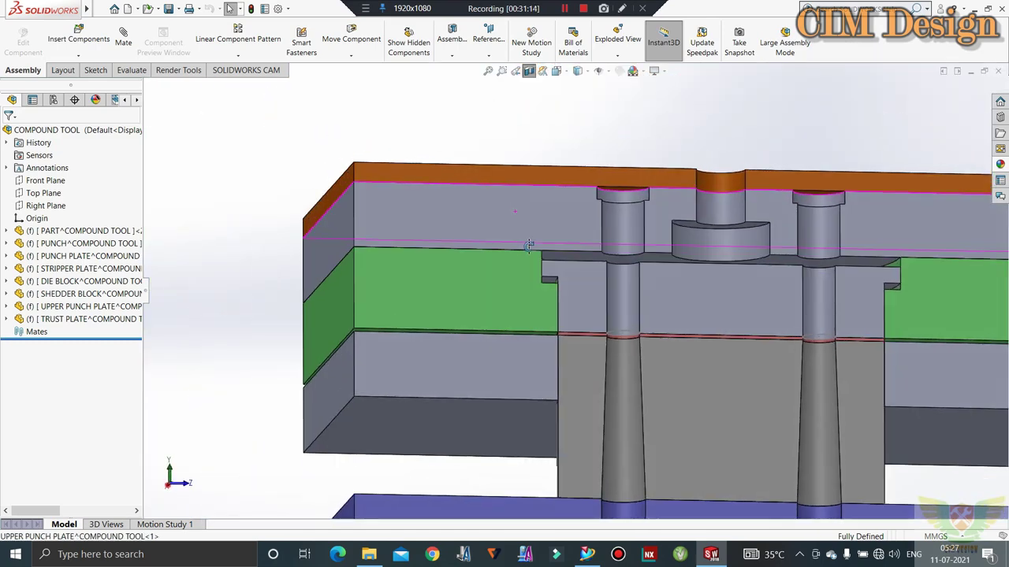
pyautogui.moveTo(530, 246); pyautogui.dragTo(486, 249, button='middle')
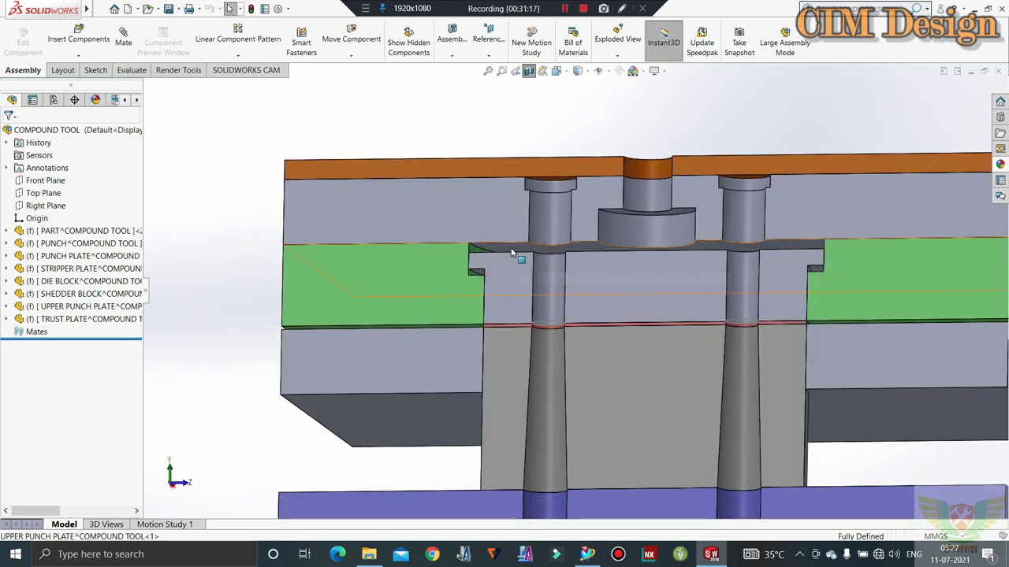
pyautogui.hotkey('ctrl', '1')
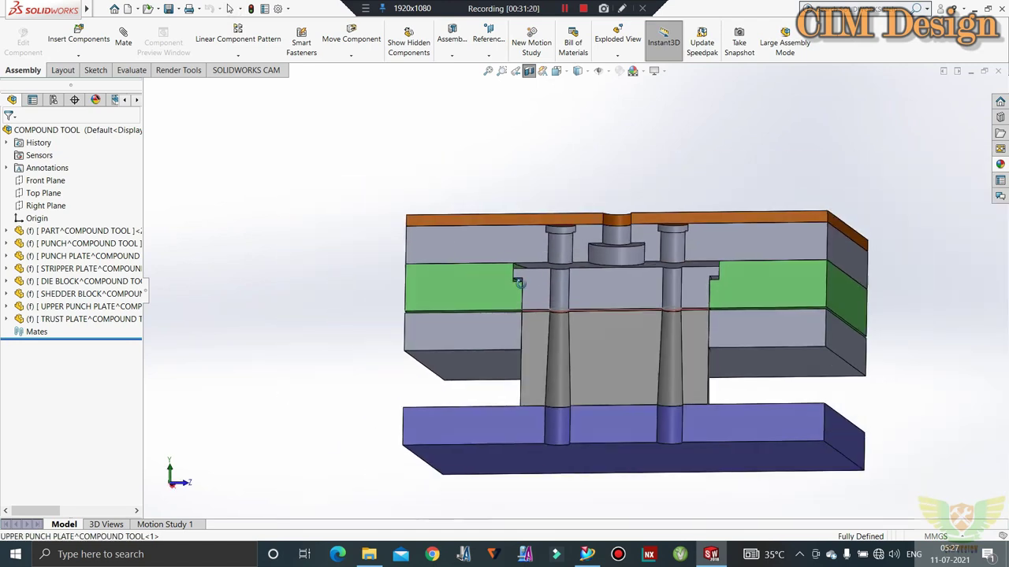
pyautogui.scroll(-5, 520, 308)
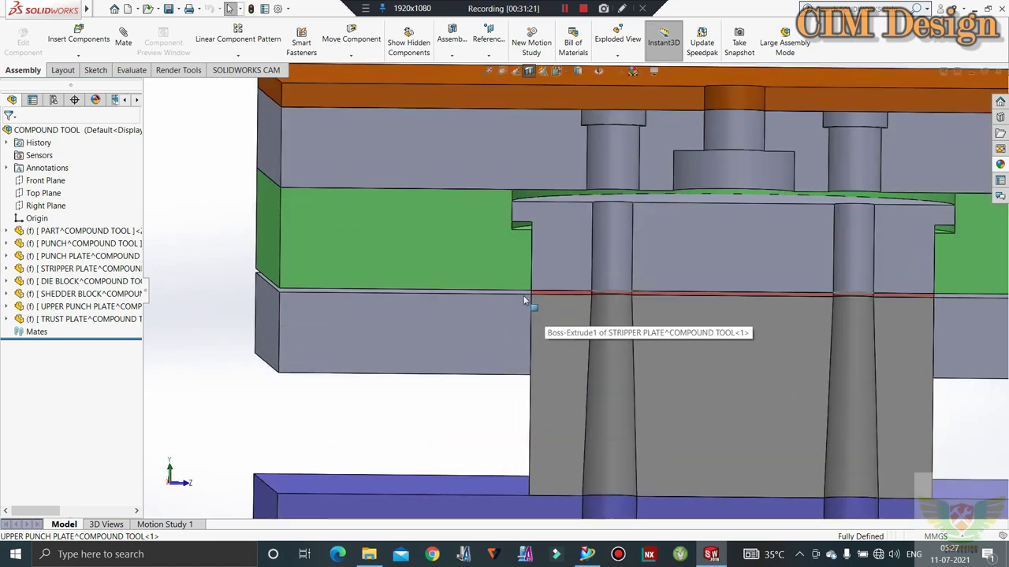
pyautogui.scroll(2, 473, 261)
pyautogui.scroll(1, 482, 253)
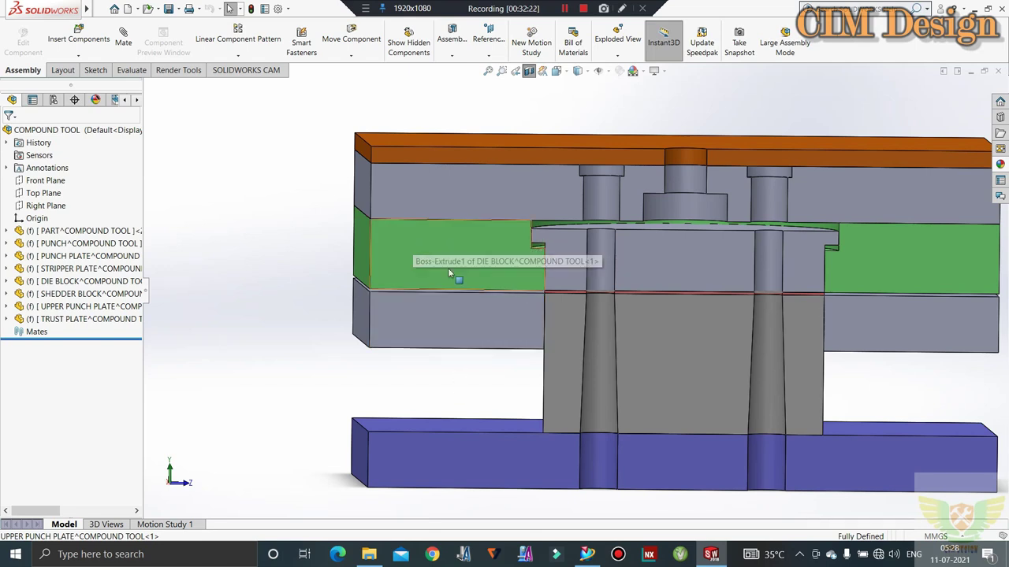
pyautogui.hotkey('ctrl', '7')
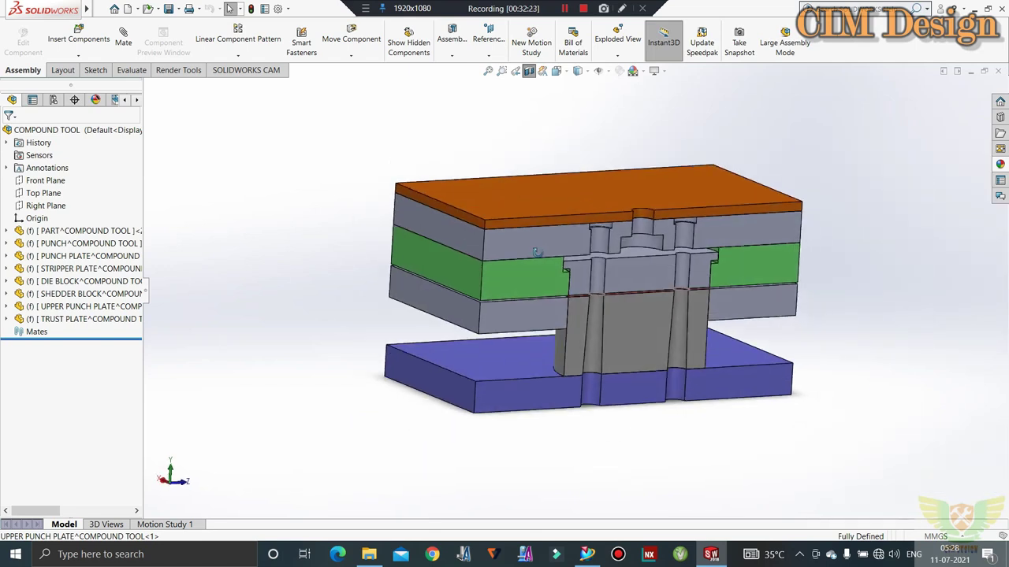
# Turn off Section View and orbit the complete die set to a lower side angle
pyautogui.click(528, 70)
pyautogui.moveTo(704, 285)
pyautogui.mouseDown(button='middle')
pyautogui.moveTo(778, 276)
pyautogui.moveTo(669, 197)
pyautogui.mouseUp(button='middle')
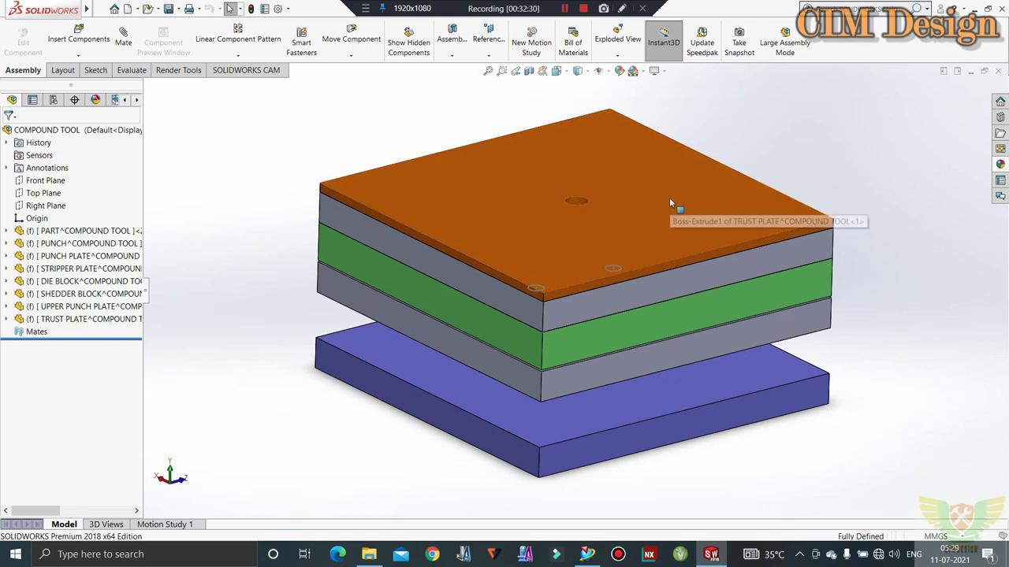